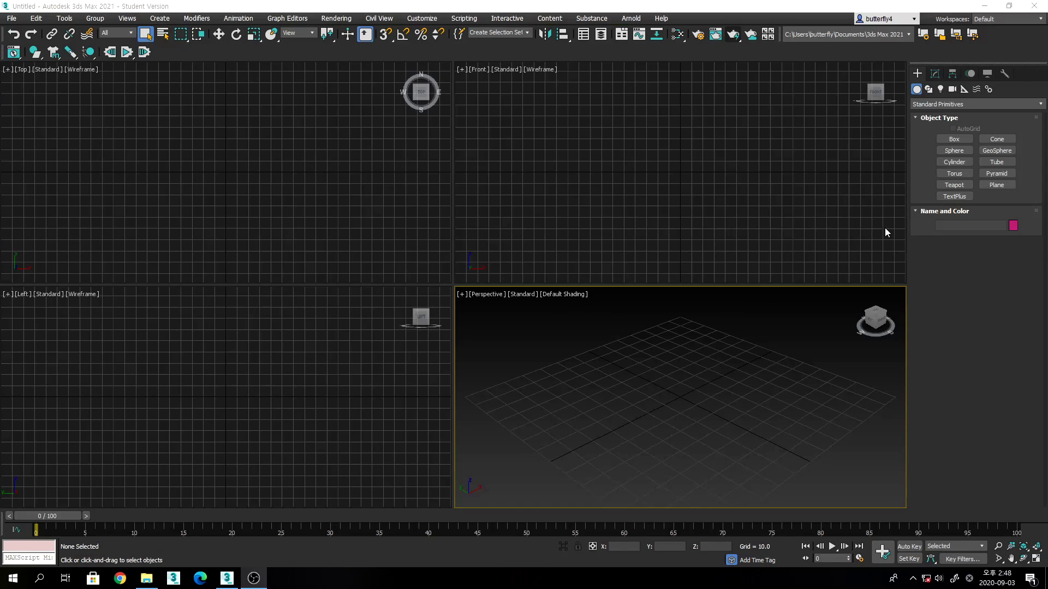
# Create a box in the Top view from the grid centre, about 30.6 long, 30.1 wide and 151.9 high.
pyautogui.click(955, 141)
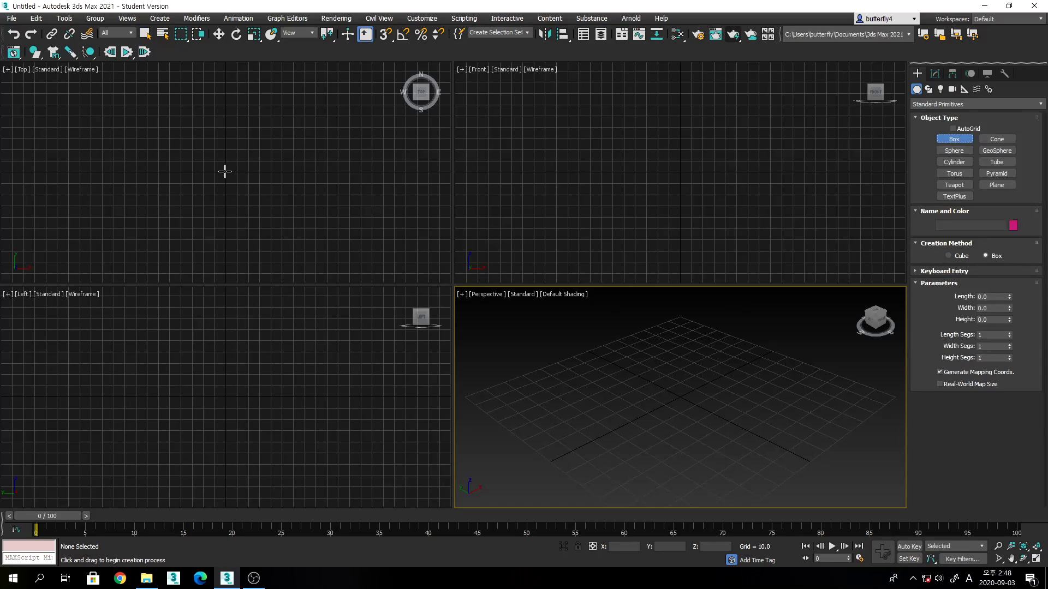
pyautogui.moveTo(225, 171); pyautogui.dragTo(259, 206)
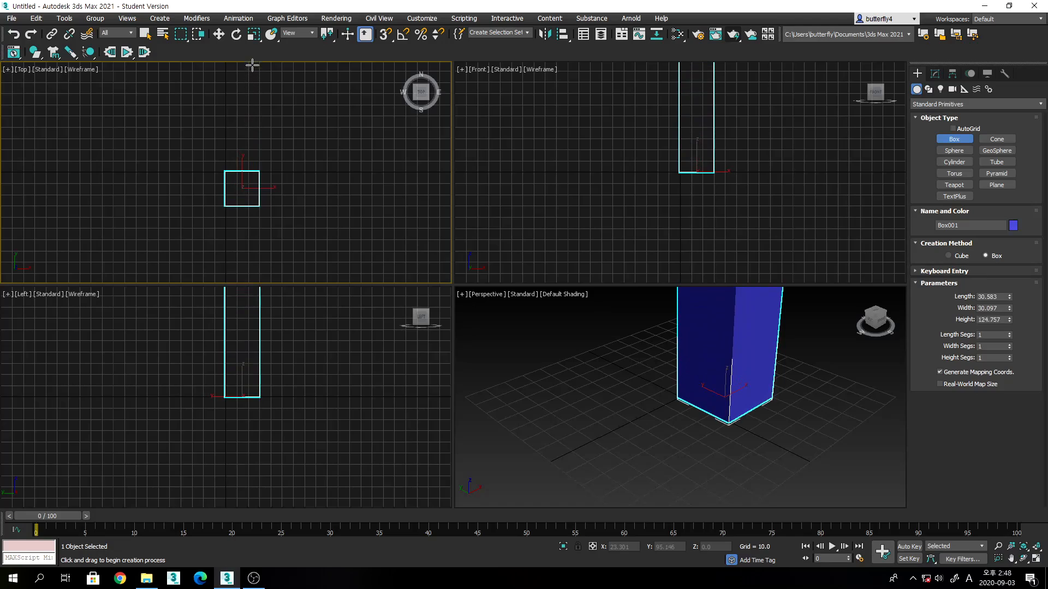
pyautogui.click(255, 36)
pyautogui.click(1023, 546)
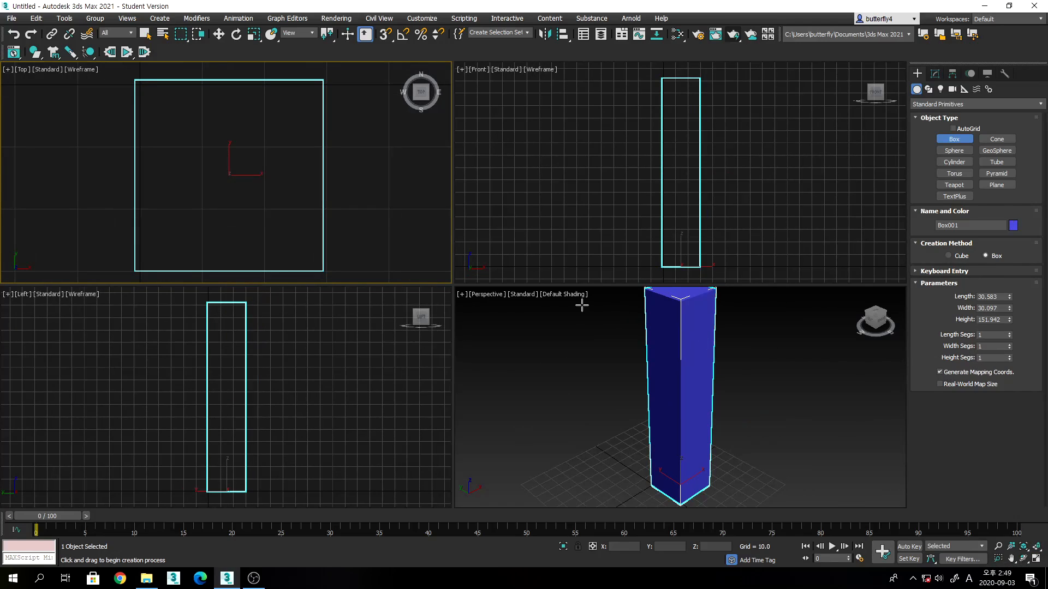
# Display edged faces on the shaded model in the Perspective view.
pyautogui.click(568, 296)
pyautogui.click(566, 295)
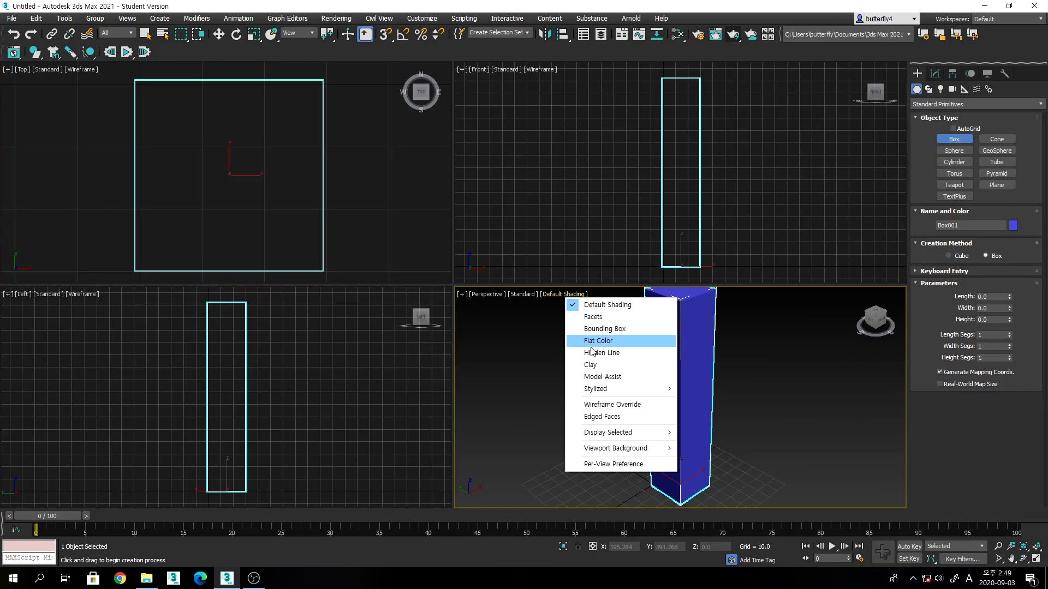
pyautogui.click(605, 417)
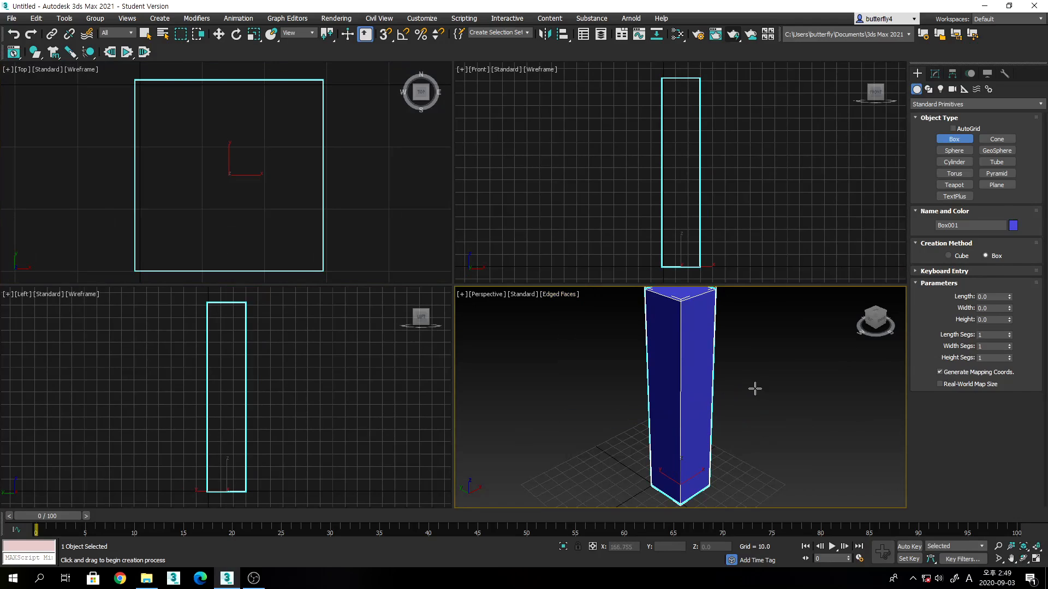
# Try to set the height segments to 20 in the box's creation parameters.
pyautogui.doubleClick(1004, 360)
pyautogui.write('20')
pyautogui.press('Return')
pyautogui.click(935, 73)
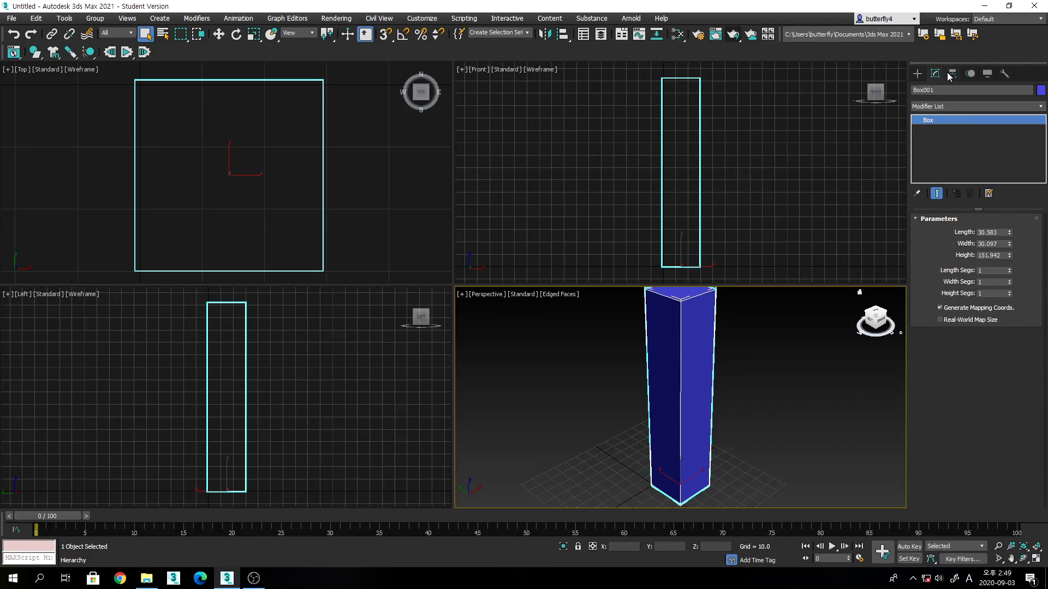
pyautogui.click(918, 74)
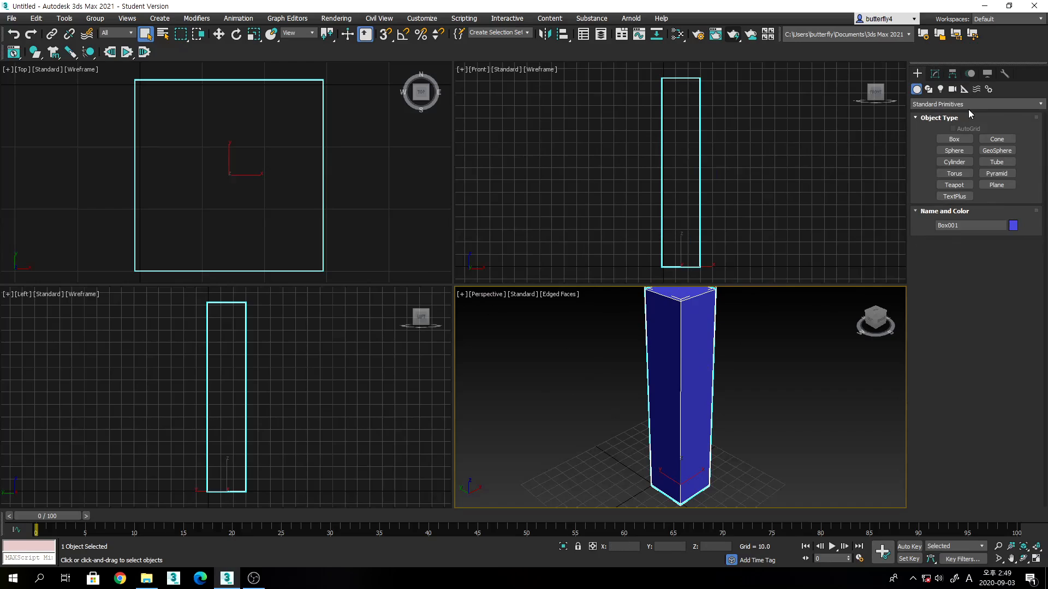
# Edit the existing box so that it has 20 height segments.
pyautogui.click(934, 73)
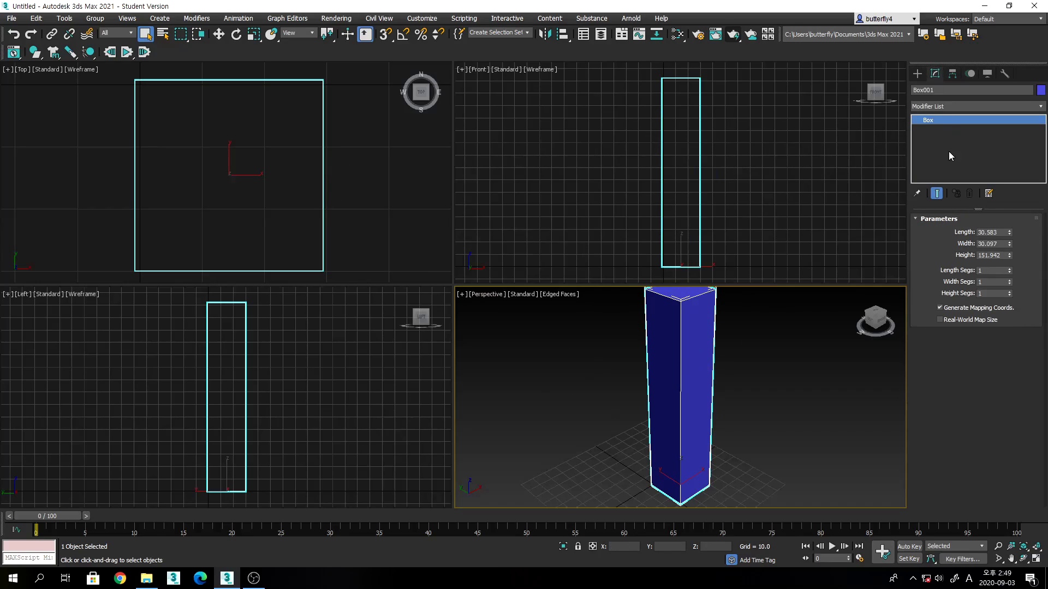
pyautogui.doubleClick(989, 294)
pyautogui.write('20')
pyautogui.press('Return')
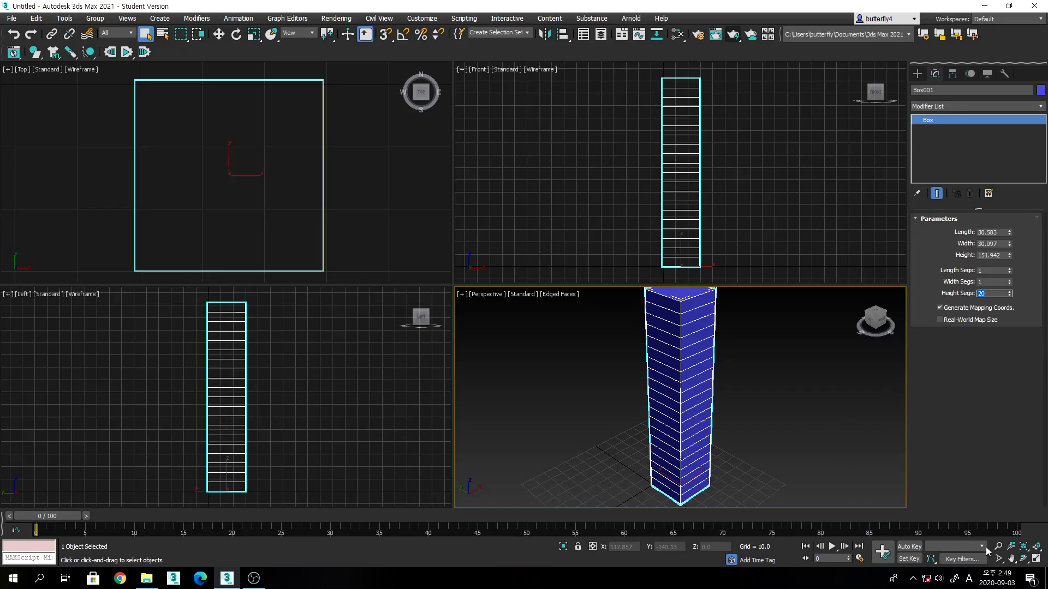
# Maximize the Perspective view and apply a Twist modifier to the box.
pyautogui.click(1036, 558)
pyautogui.scroll(-4, 633, 322)
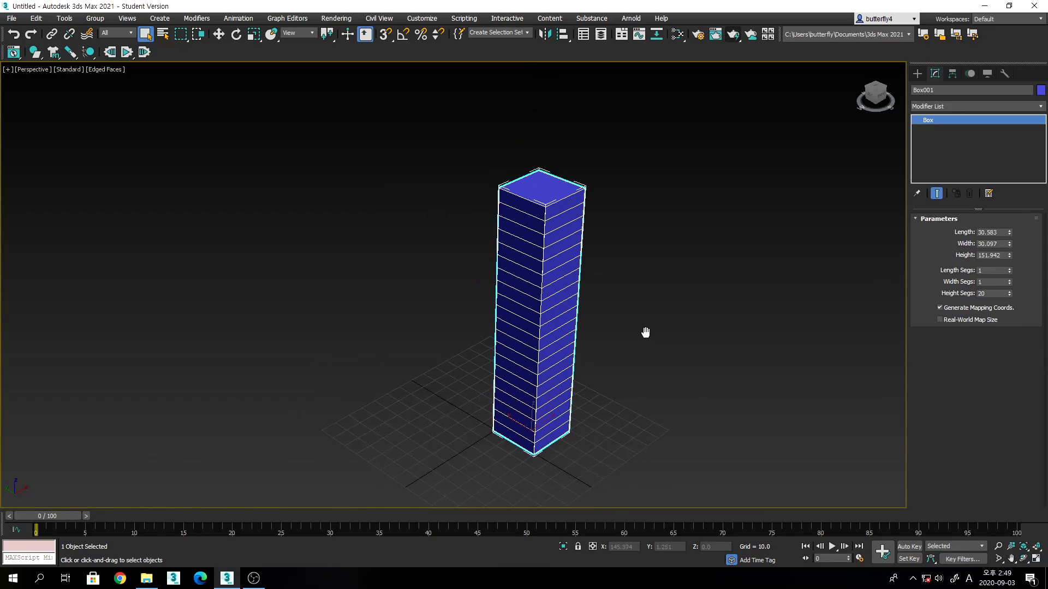
pyautogui.moveTo(645, 332); pyautogui.dragTo(569, 317, button='middle')
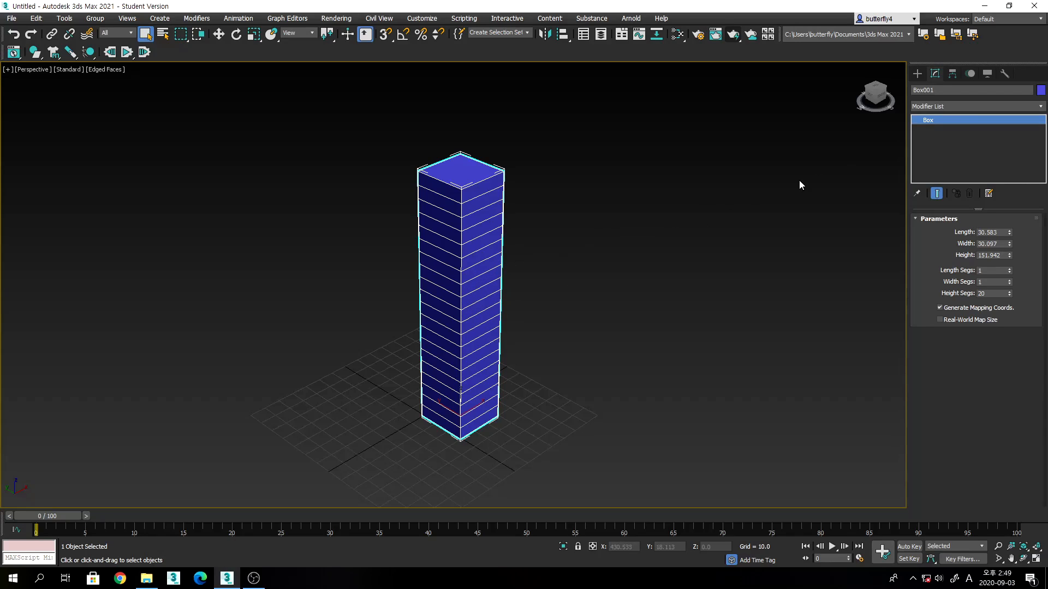
pyautogui.click(935, 106)
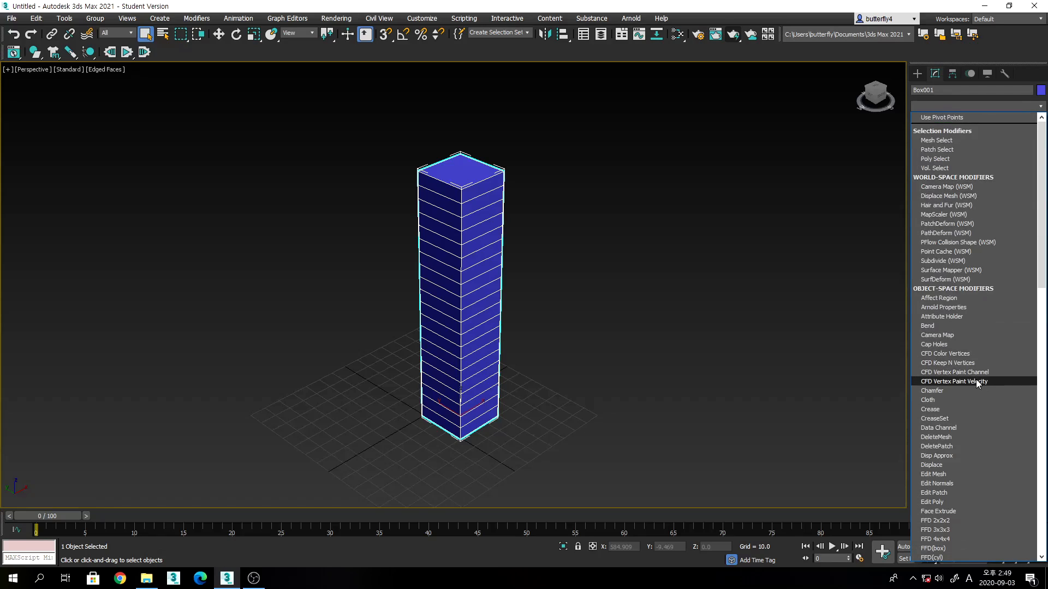
pyautogui.scroll(-14, 976, 382)
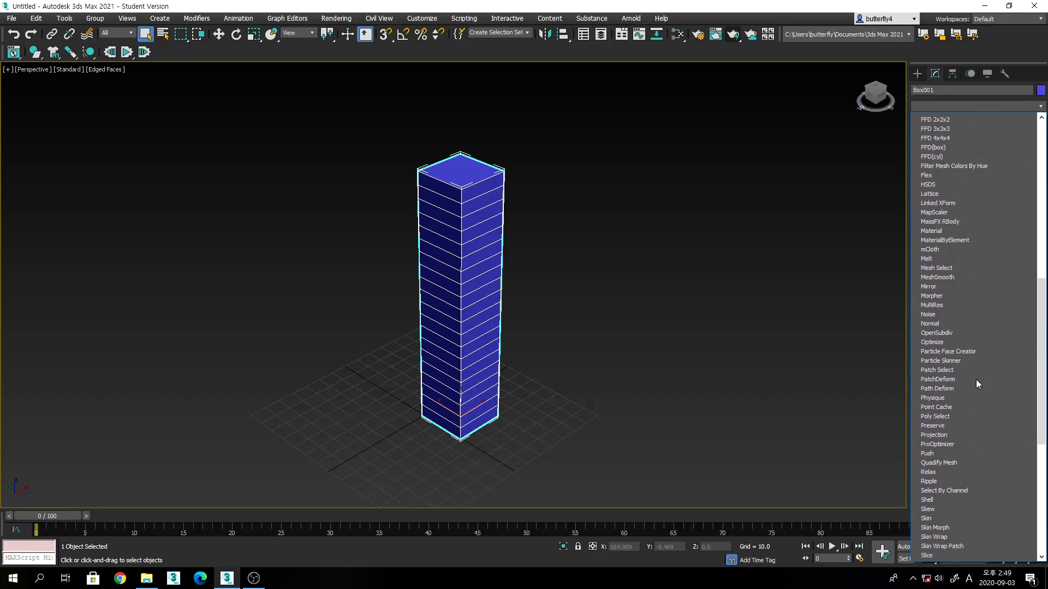
pyautogui.scroll(-9, 976, 379)
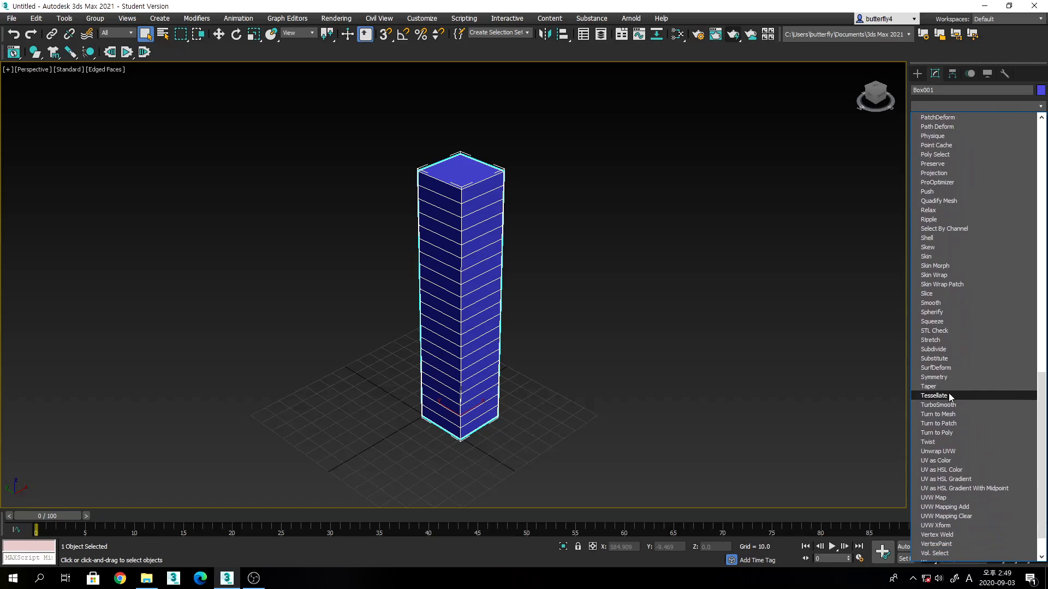
pyautogui.click(935, 443)
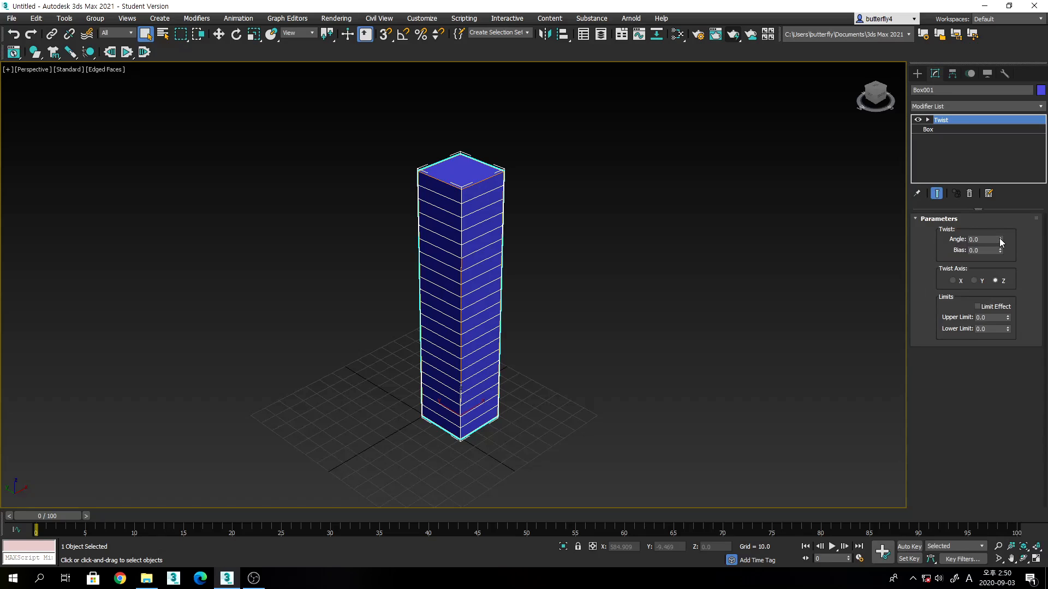
# Set the Twist modifier's angle to -360.
pyautogui.moveTo(1000, 241); pyautogui.dragTo(1037, 31)
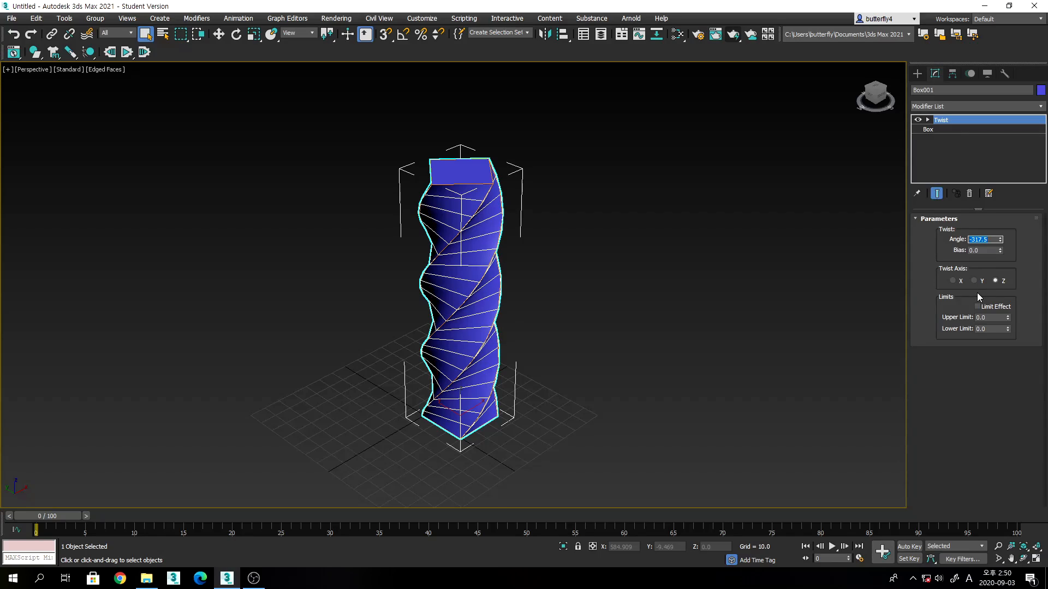
pyautogui.write('-360')
pyautogui.press('Return')
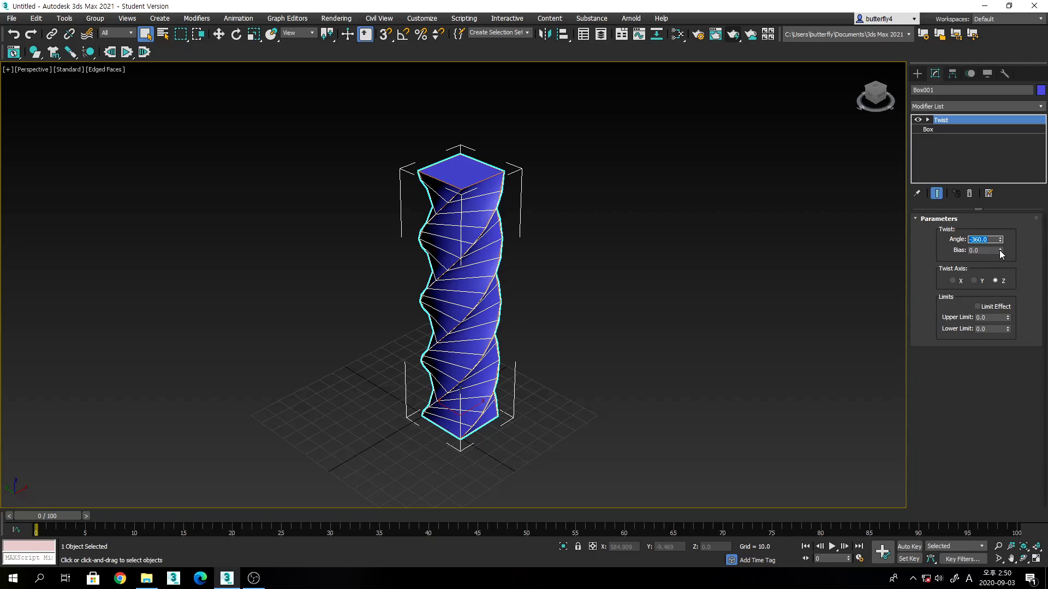
# Try a Twist bias of 61.5 and return the bias to 0.
pyautogui.moveTo(1000, 251); pyautogui.dragTo(1040, 193)
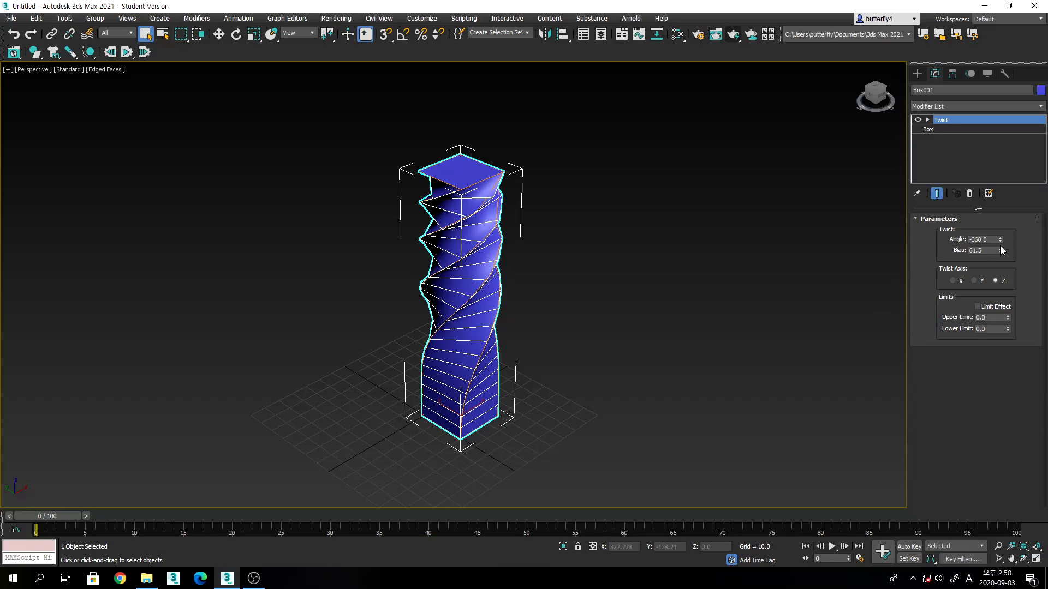
pyautogui.moveTo(1000, 251); pyautogui.dragTo(1007, 319)
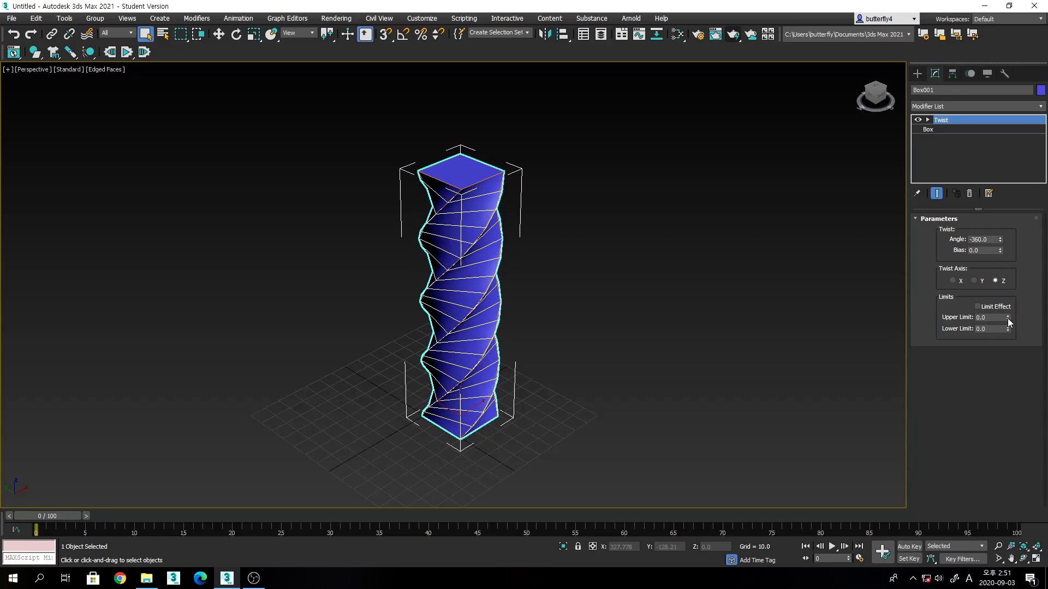
# Try the twist around the Y axis and around the X axis.
pyautogui.click(974, 280)
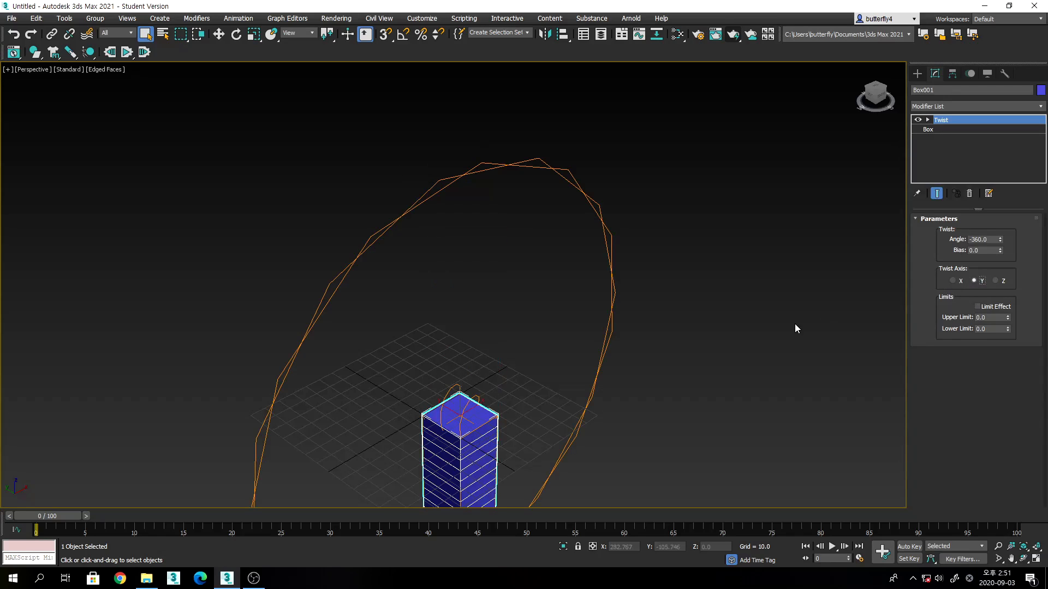
pyautogui.moveTo(795, 323); pyautogui.dragTo(784, 234, button='middle')
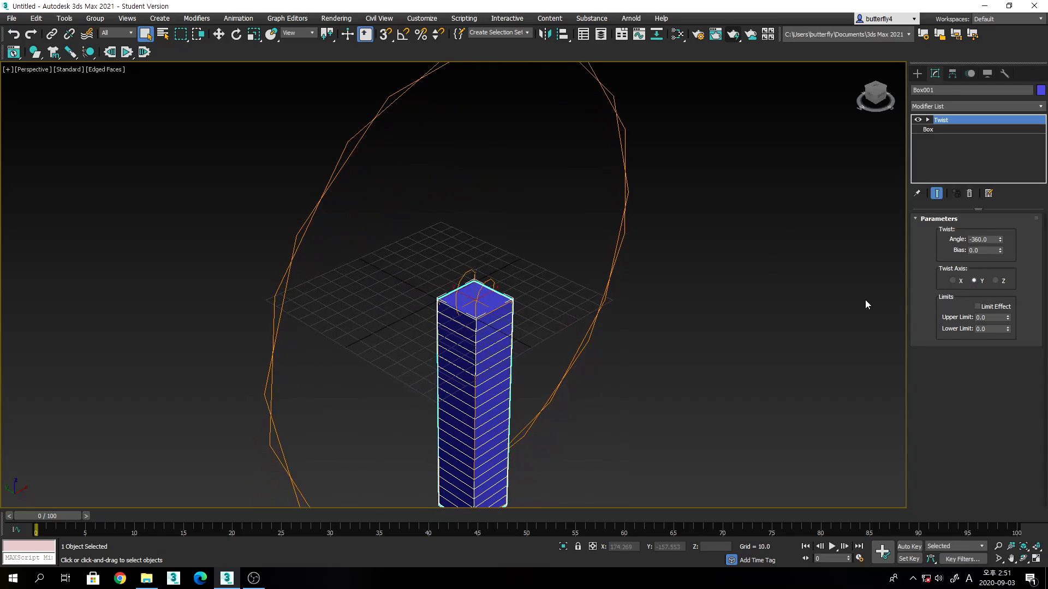
pyautogui.click(953, 282)
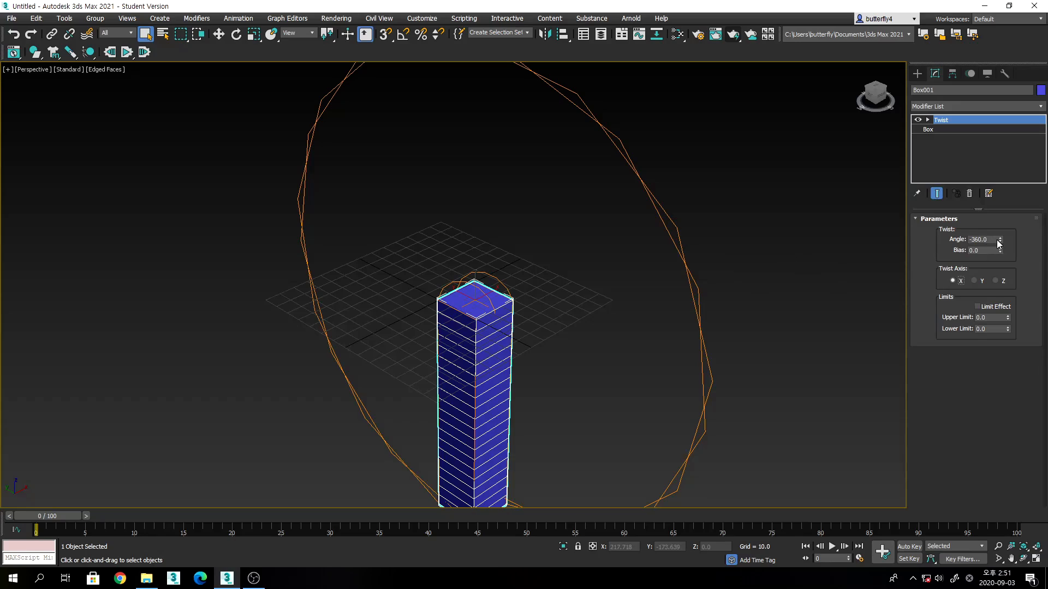
# Set the Twist angle to 180, try the Y axis again and set the twist axis to Z.
pyautogui.moveTo(990, 240); pyautogui.dragTo(962, 245)
pyautogui.write('180')
pyautogui.press('Return')
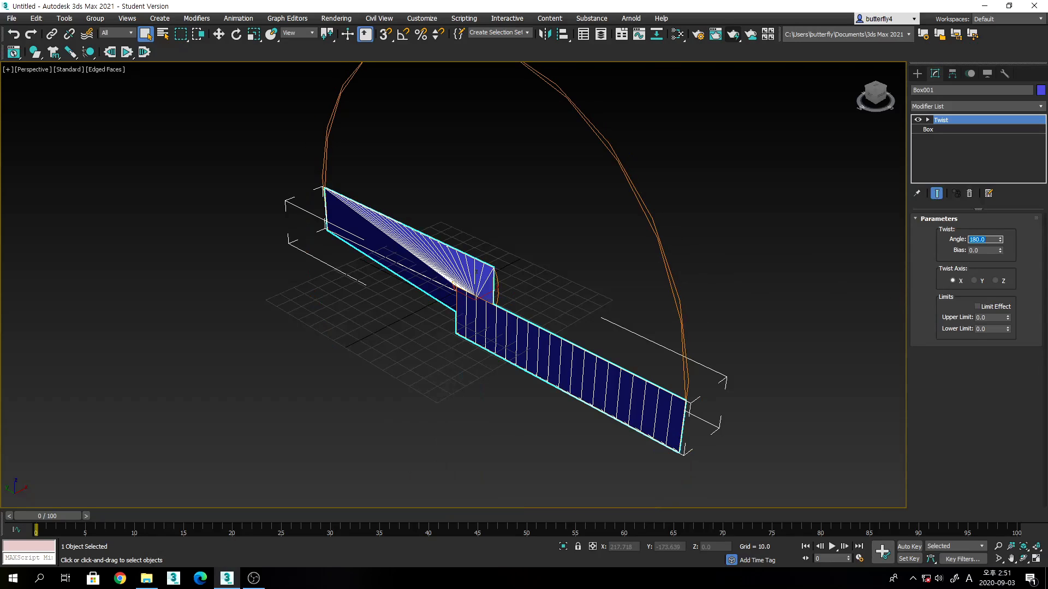
pyautogui.click(975, 280)
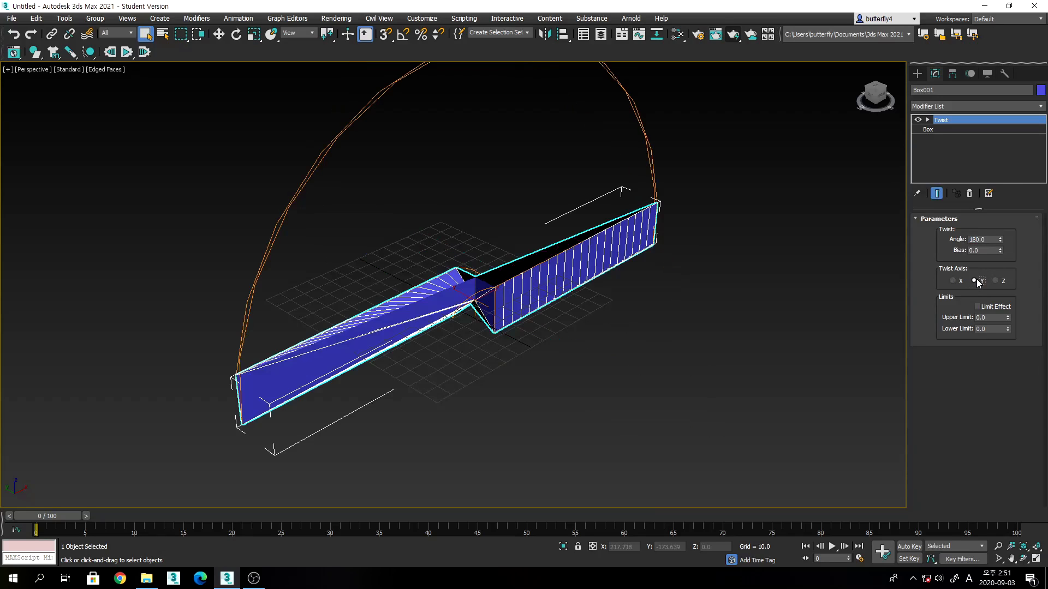
pyautogui.click(995, 280)
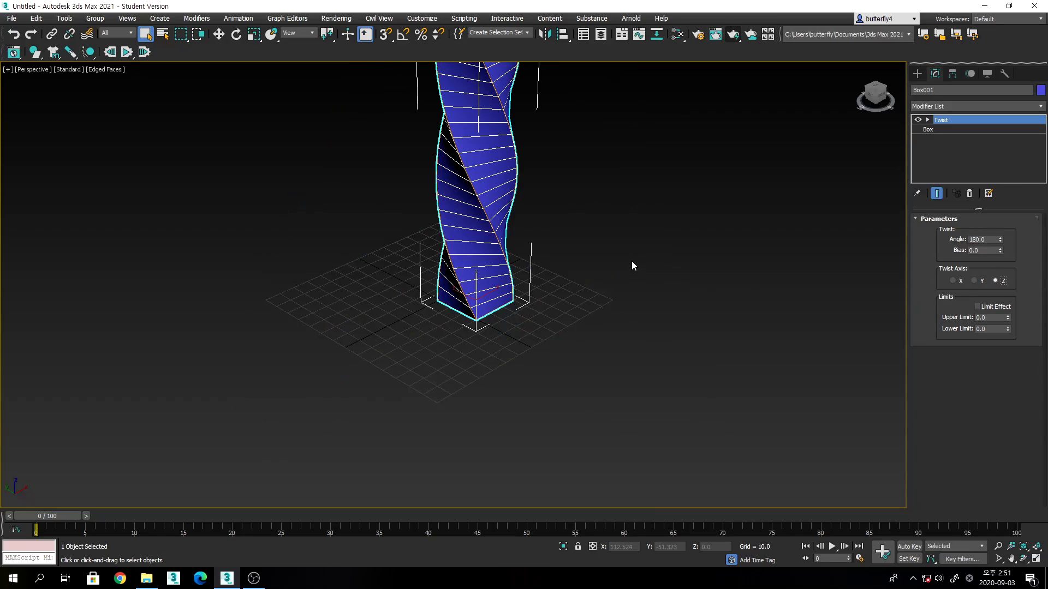
pyautogui.moveTo(631, 266); pyautogui.dragTo(653, 341, button='middle')
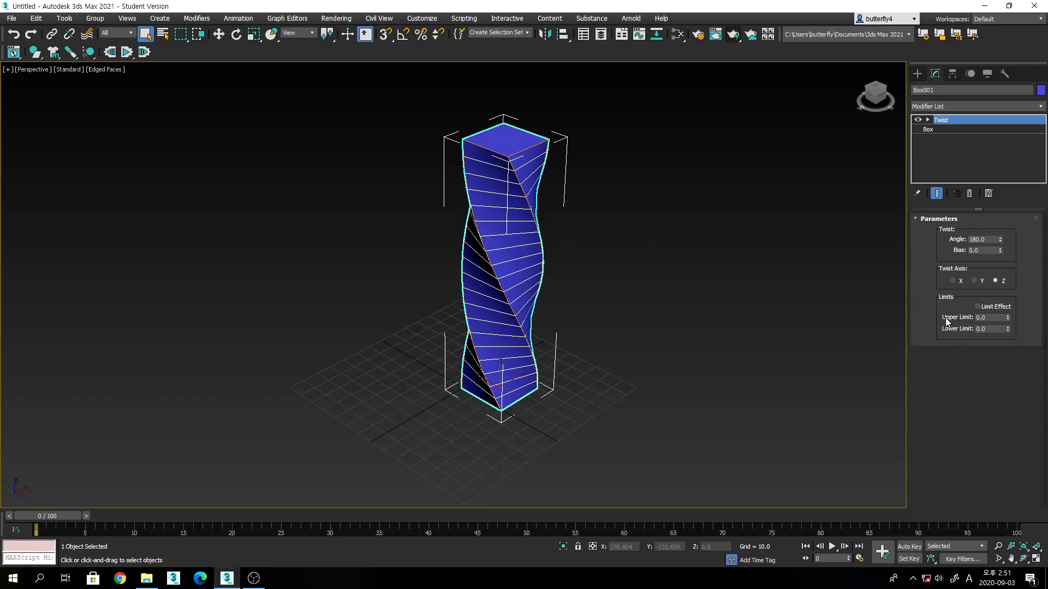
# Enable Limit Effect on the Twist and raise its upper limit to about 71.
pyautogui.click(977, 307)
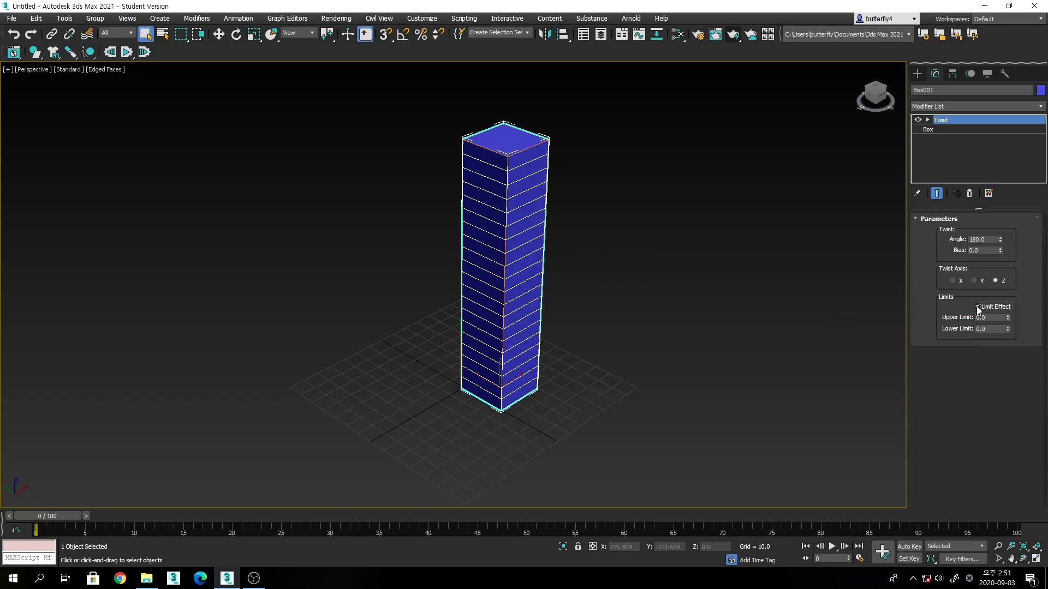
pyautogui.moveTo(1009, 316); pyautogui.dragTo(582, 397)
pyautogui.moveTo(590, 466); pyautogui.dragTo(266, 336)
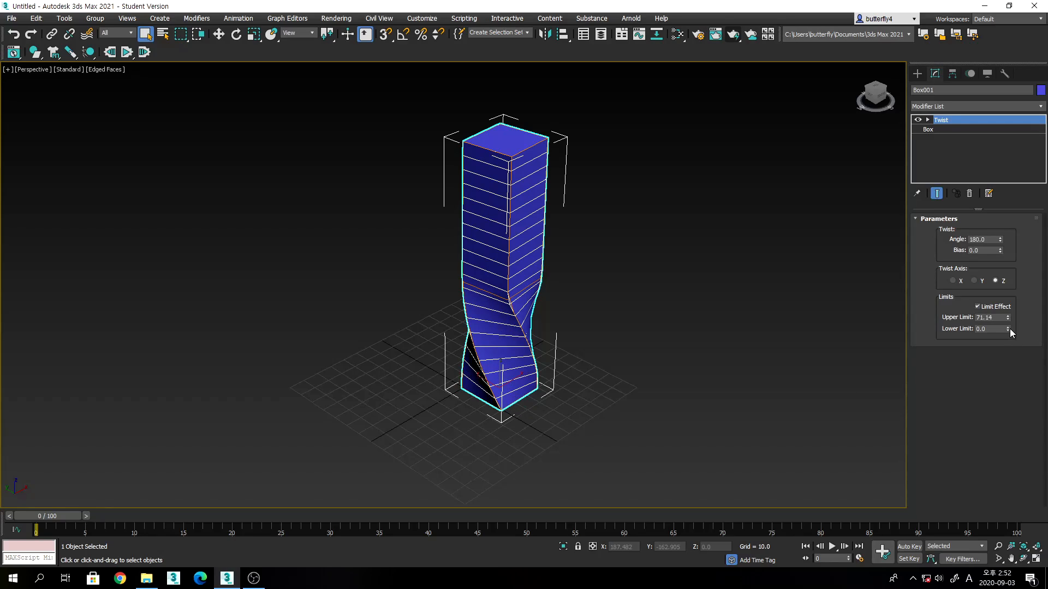
# Adjust the Twist limits to about 117 for the upper and about 47 for the lower.
pyautogui.moveTo(1008, 329); pyautogui.dragTo(675, 117)
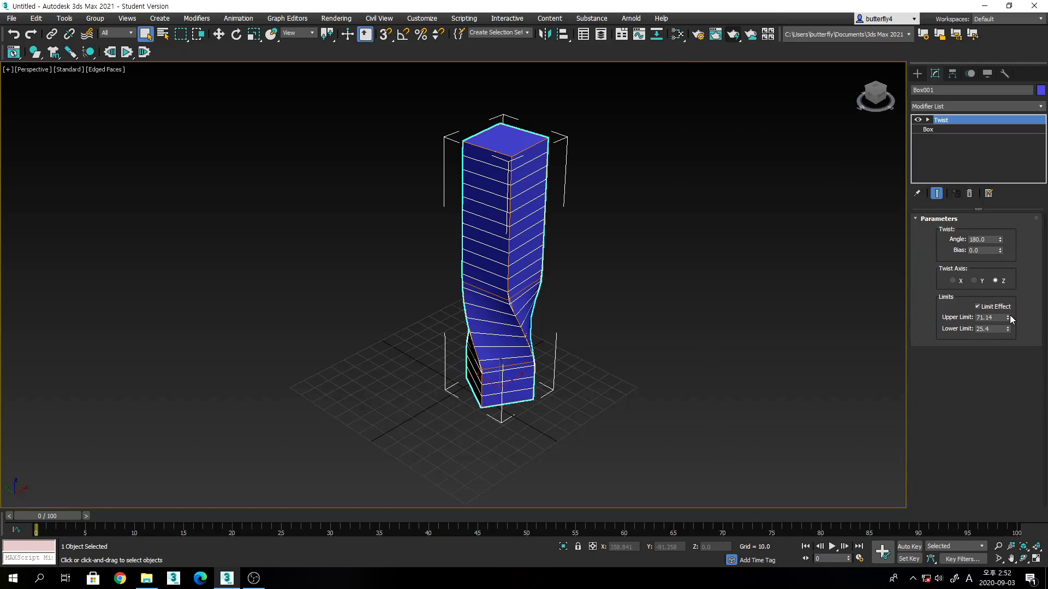
pyautogui.moveTo(1010, 319); pyautogui.dragTo(1010, 283)
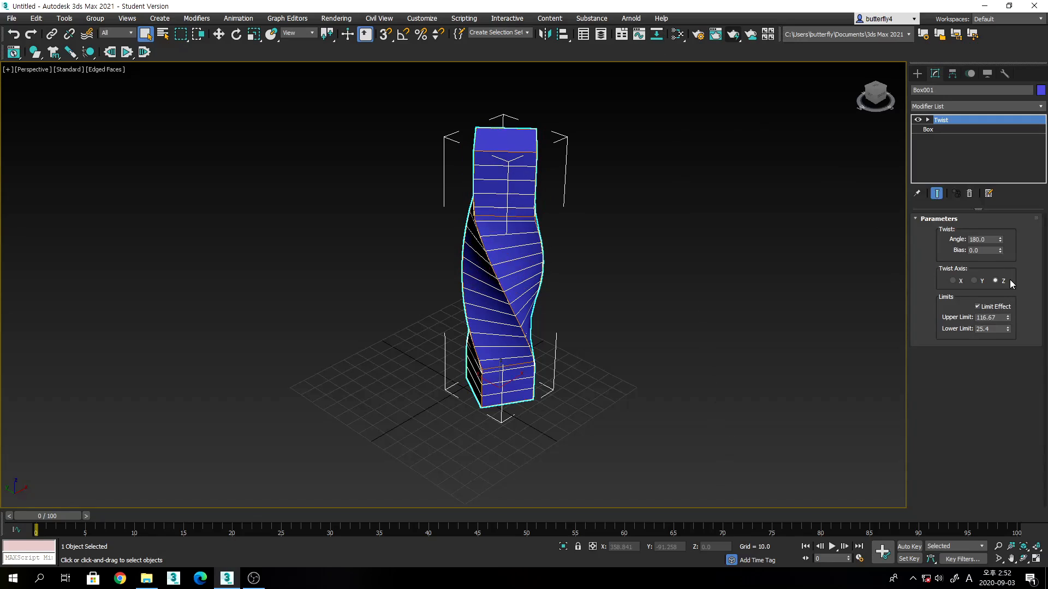
pyautogui.moveTo(1008, 328)
pyautogui.mouseDown()
pyautogui.moveTo(1006, 276)
pyautogui.moveTo(1006, 311)
pyautogui.mouseUp()
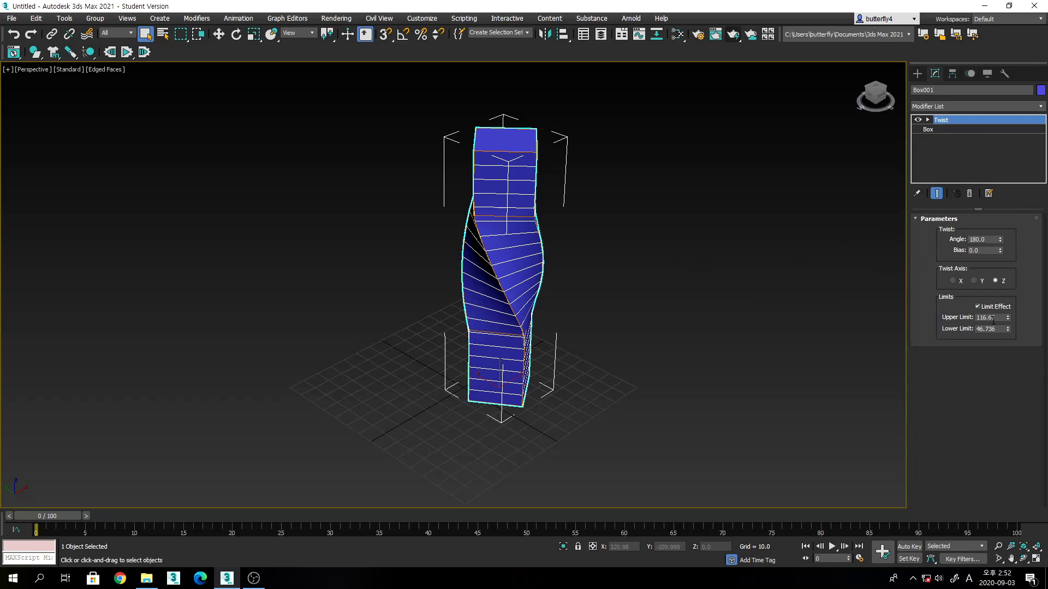
# Set the Twist's upper limit to 150 and its lower limit to 50.
pyautogui.moveTo(996, 318); pyautogui.dragTo(968, 319)
pyautogui.write('150')
pyautogui.press('Return')
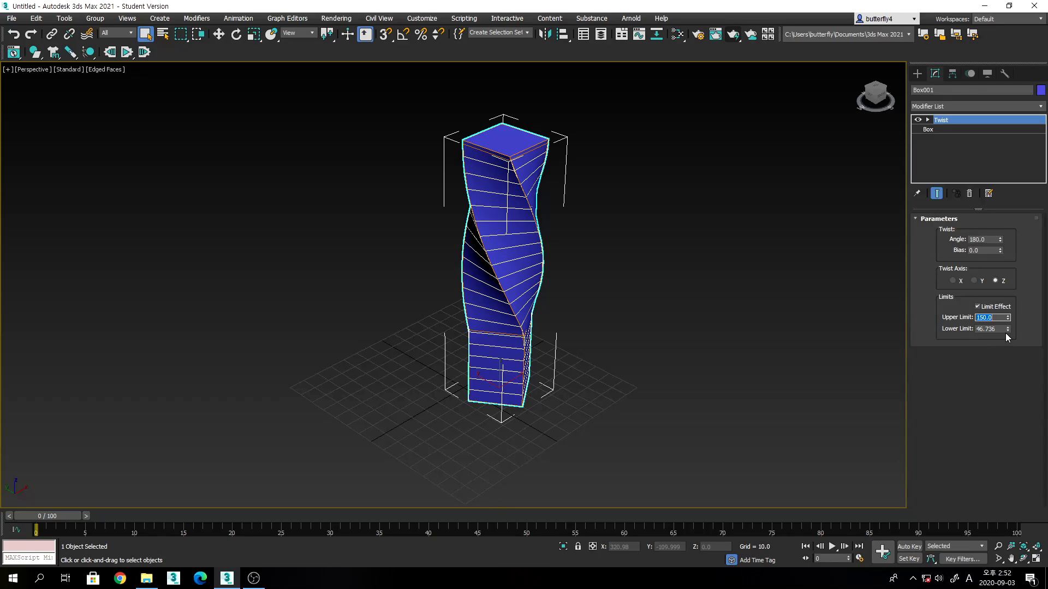
pyautogui.moveTo(998, 329); pyautogui.dragTo(960, 333)
pyautogui.write('50')
pyautogui.press('Return')
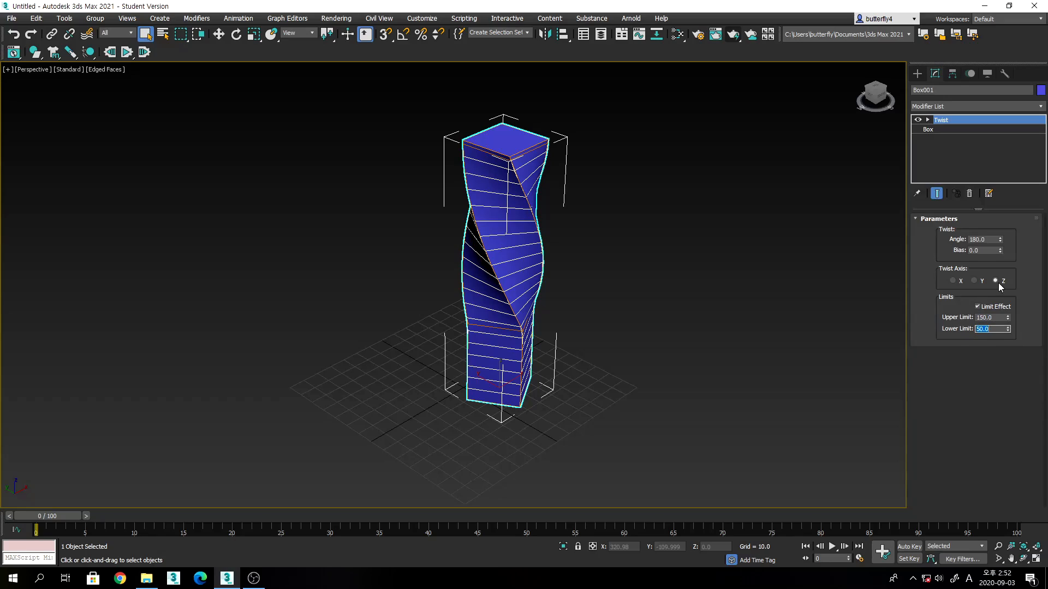
# Lower the Twist's upper limit to 100.
pyautogui.moveTo(1007, 317); pyautogui.dragTo(975, 319)
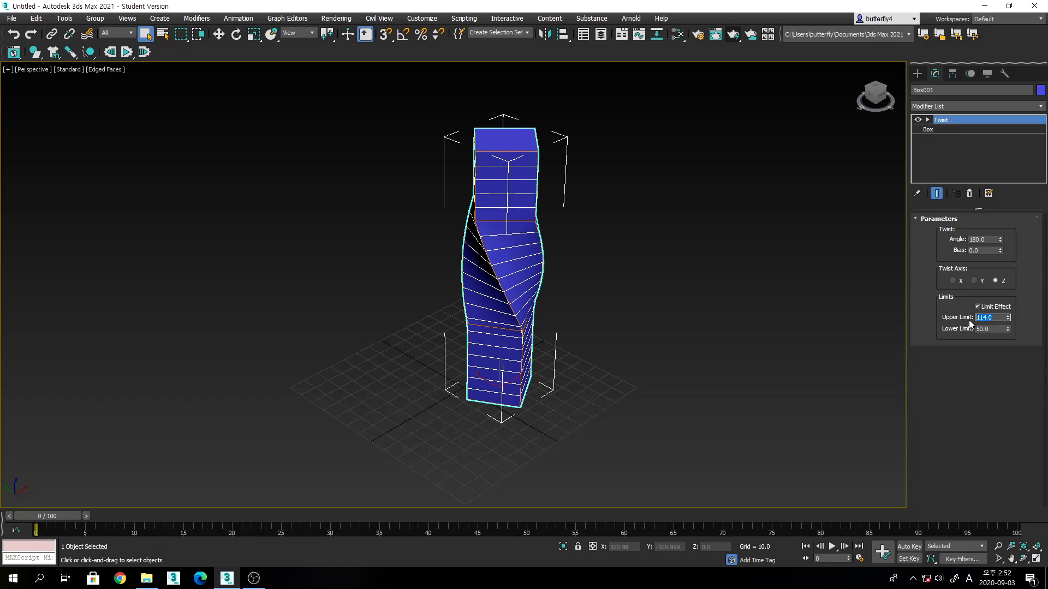
pyautogui.write('100')
pyautogui.press('Return')
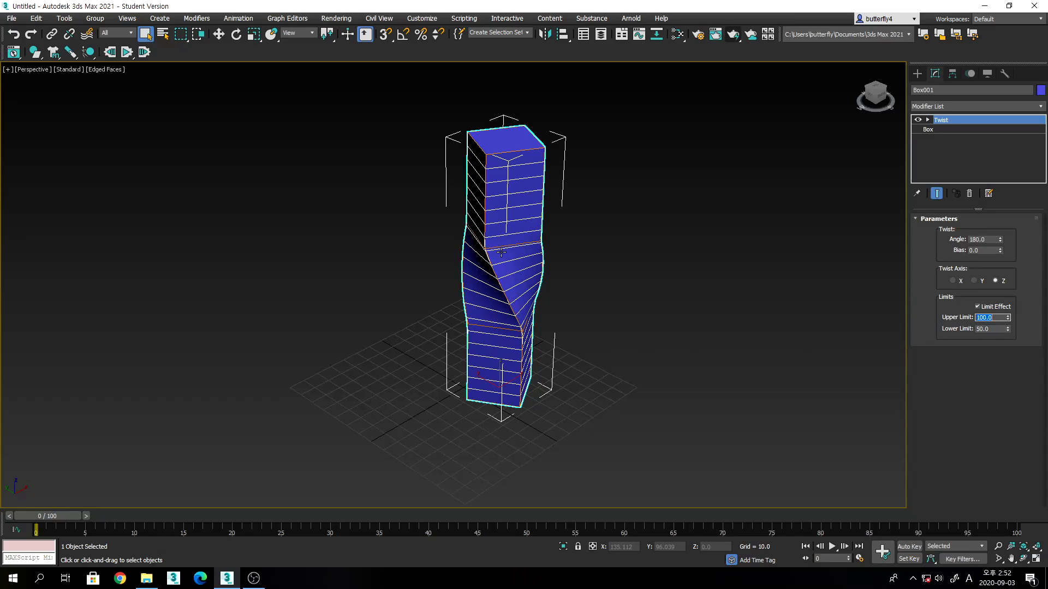
# Disable the Twist's Limit Effect, nudge the upper limit to 102, and raise the twist angle to about 279.
pyautogui.click(976, 308)
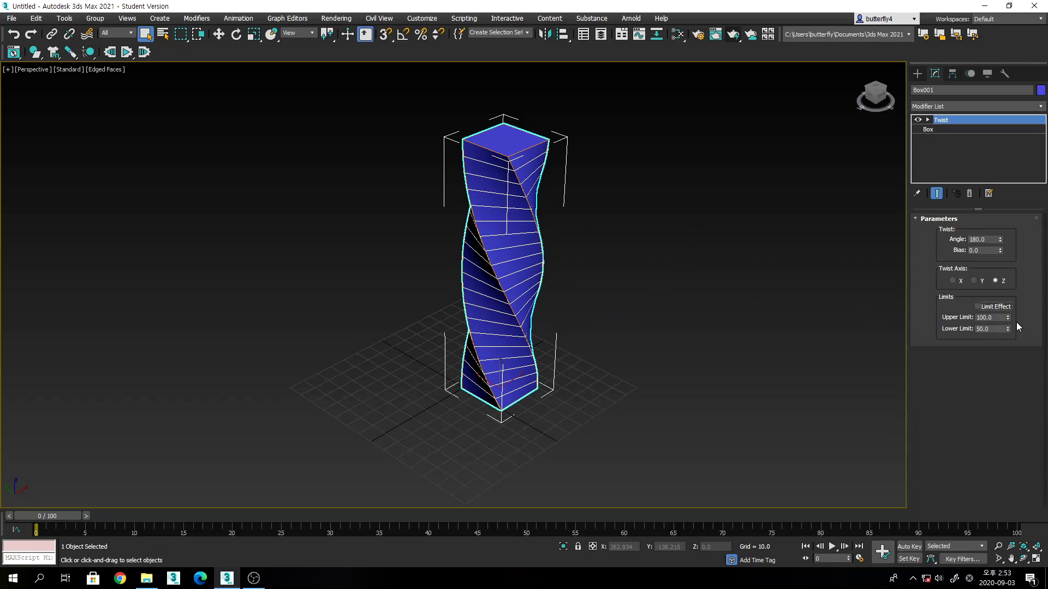
pyautogui.moveTo(1007, 317)
pyautogui.mouseDown()
pyautogui.moveTo(1010, 290)
pyautogui.moveTo(1014, 314)
pyautogui.mouseUp()
pyautogui.moveTo(1001, 240); pyautogui.dragTo(1002, 133)
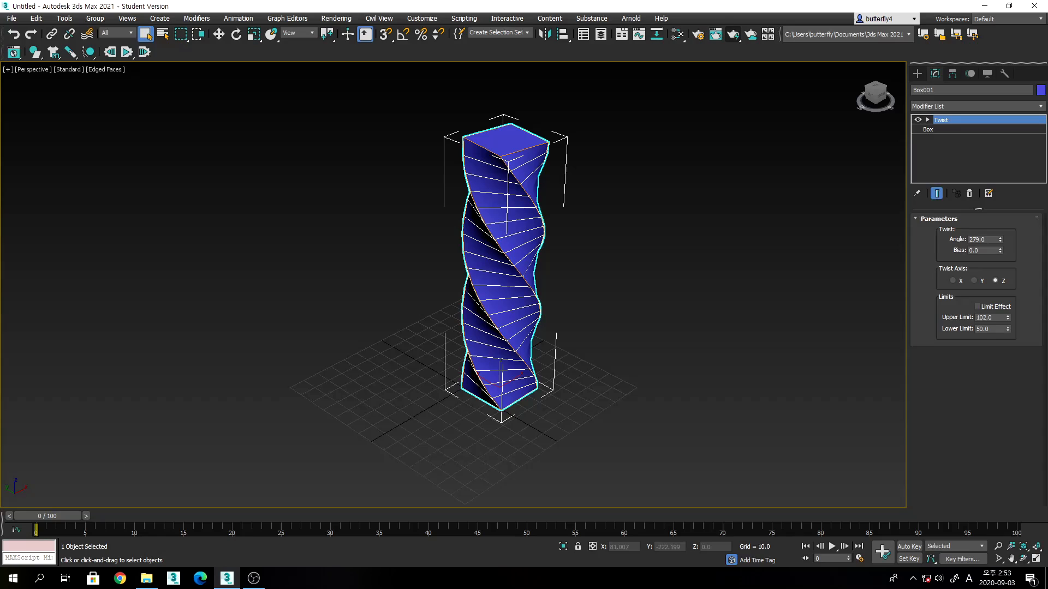
# Remove the Twist modifier from the box and reselect the box with the Move tool in the maximized Perspective view.
pyautogui.click(1036, 559)
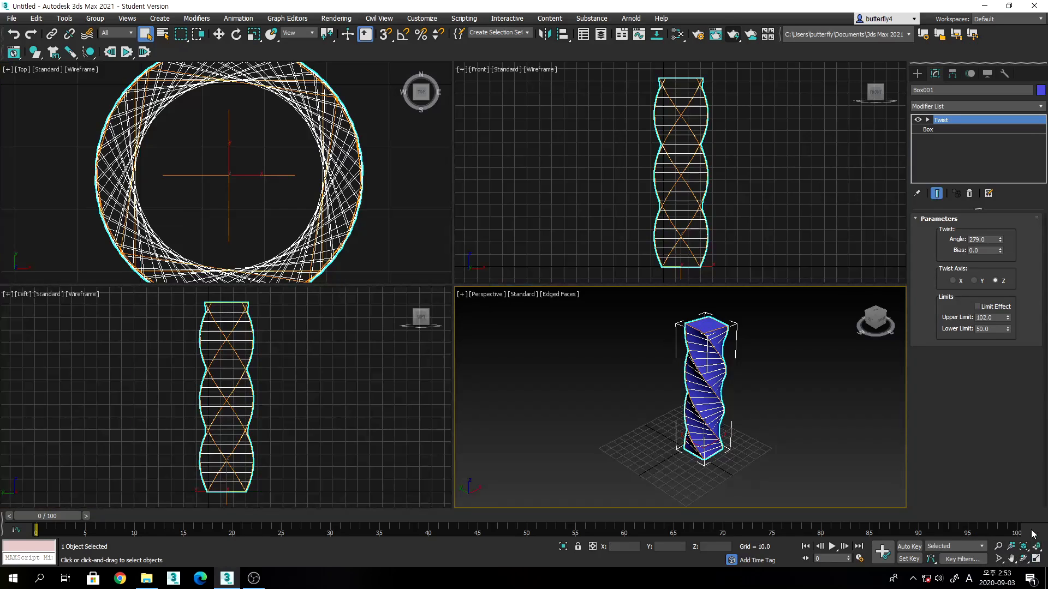
pyautogui.click(970, 194)
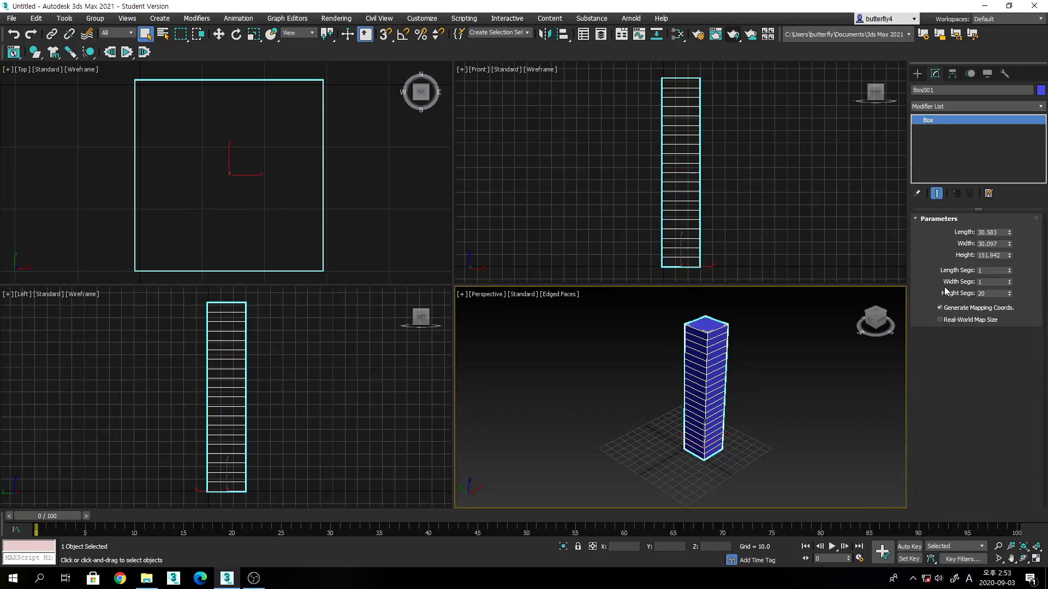
pyautogui.click(849, 447)
pyautogui.click(1036, 559)
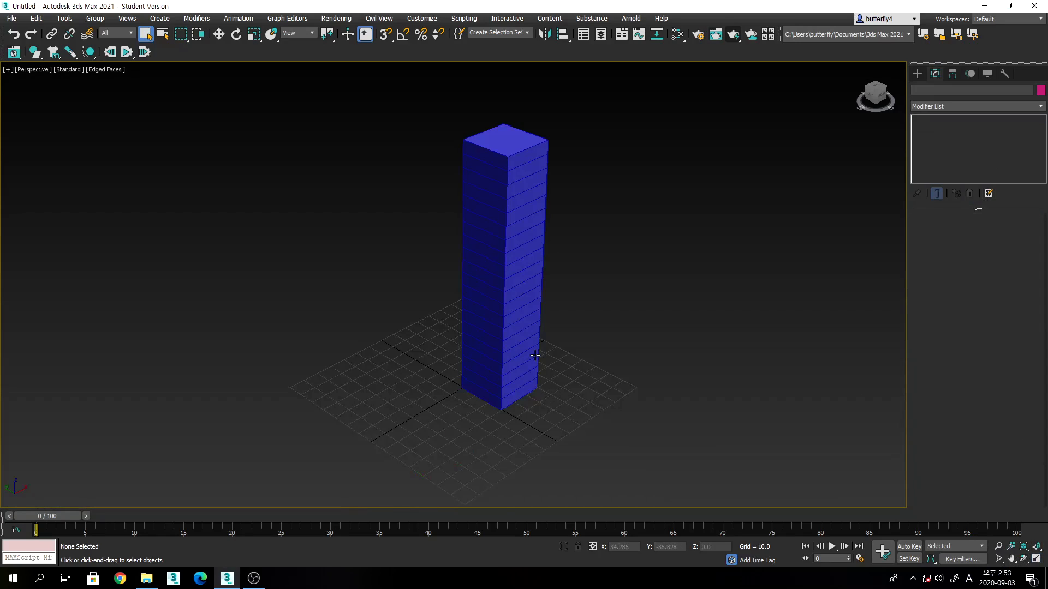
pyautogui.click(219, 36)
pyautogui.click(480, 237)
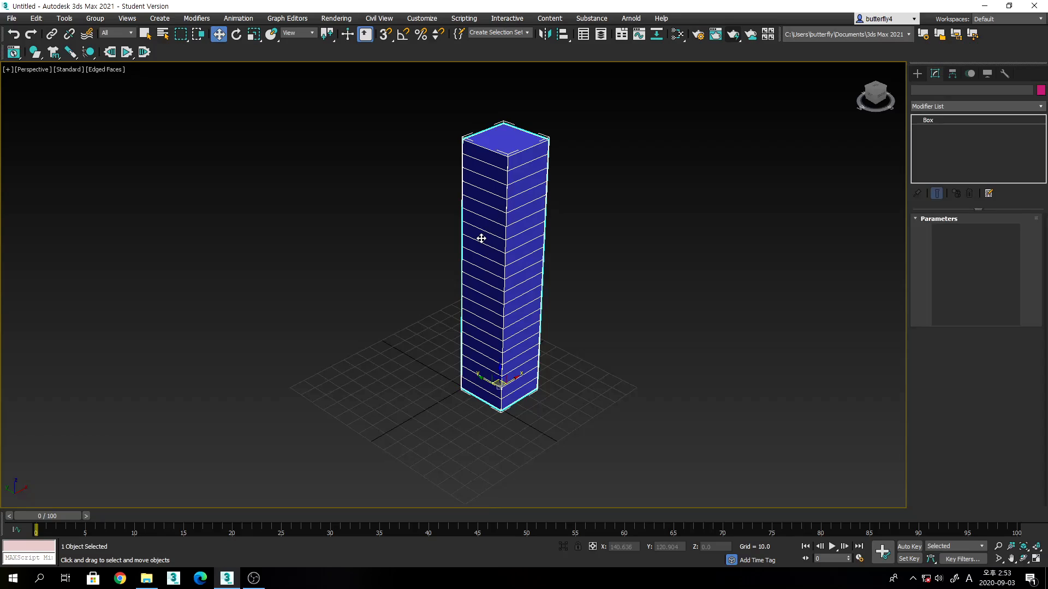
# Add a Taper modifier to the box with an amount of about -0.64 and a curve of about -2.02.
pyautogui.click(933, 106)
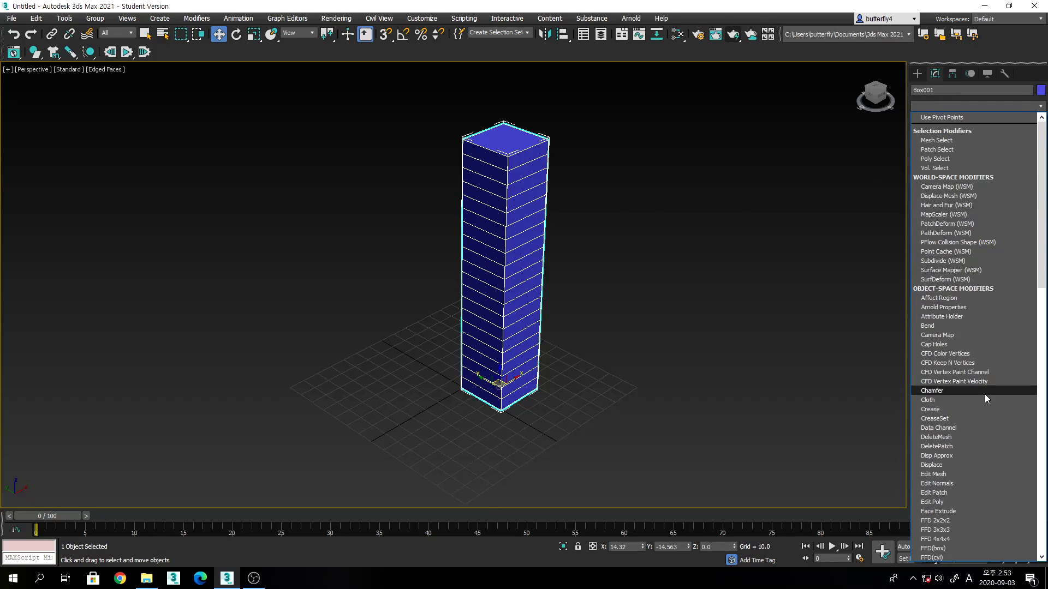
pyautogui.scroll(-12, 984, 394)
pyautogui.scroll(-8, 984, 394)
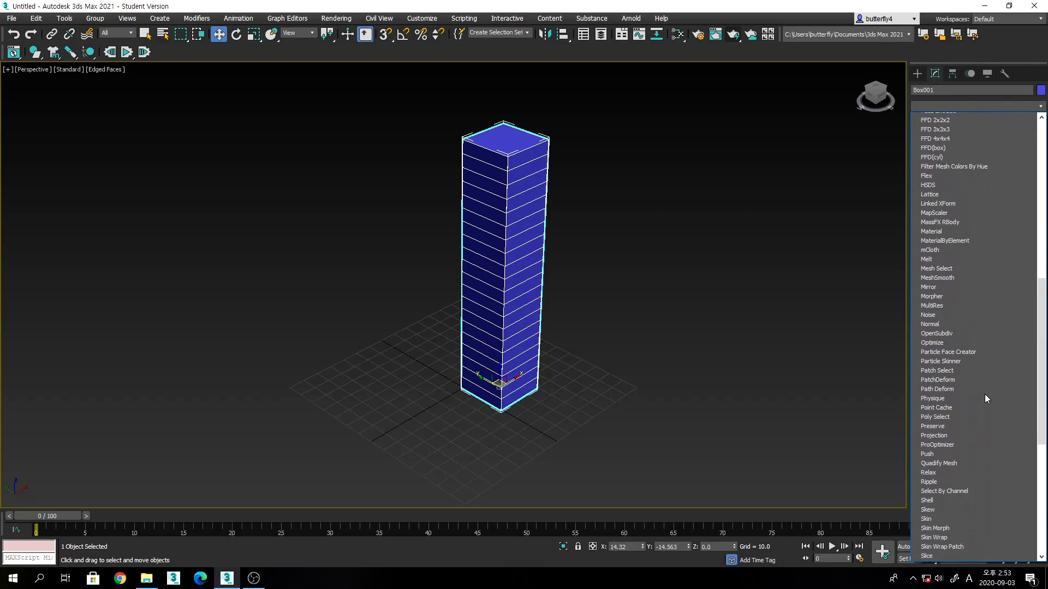
pyautogui.scroll(-3, 984, 394)
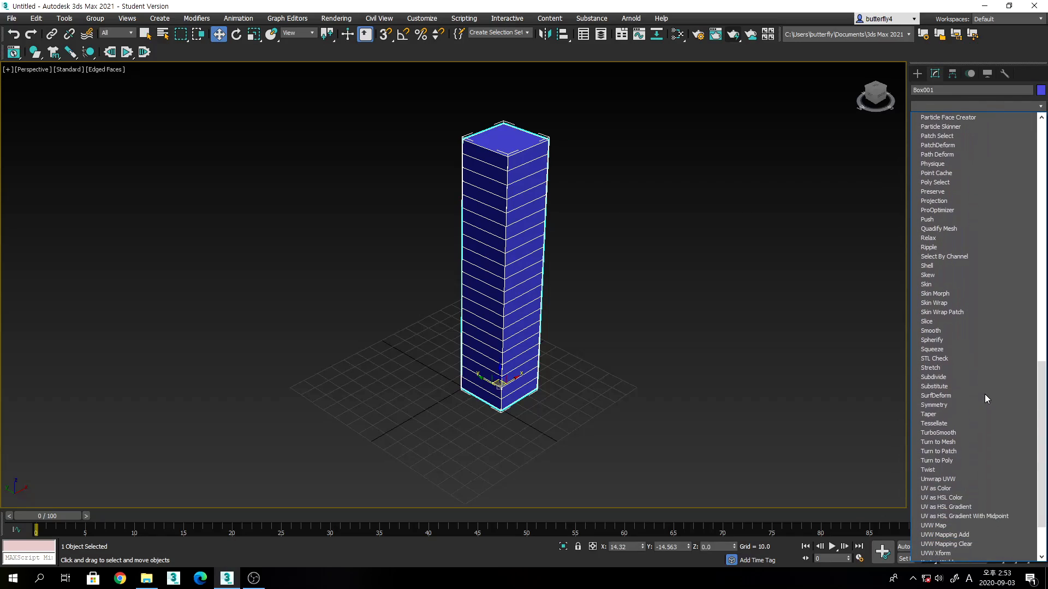
pyautogui.click(960, 412)
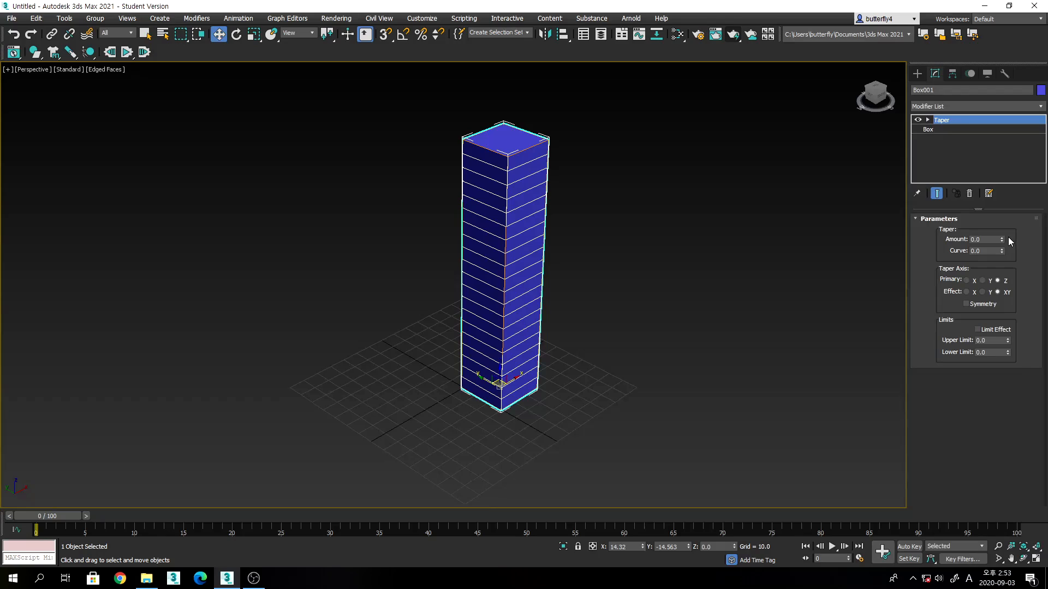
pyautogui.moveTo(1003, 239); pyautogui.dragTo(1029, 362)
pyautogui.scroll(-2, 762, 259)
pyautogui.moveTo(762, 260); pyautogui.dragTo(693, 237, button='middle')
pyautogui.scroll(2, 627, 252)
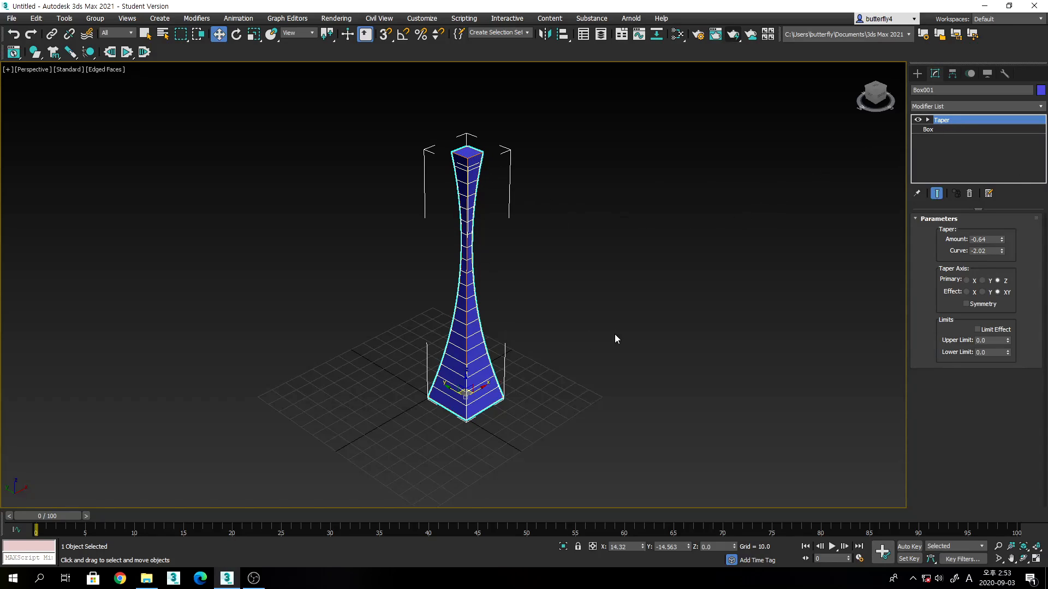
# Add a Bend modifier above the Taper and set its angle to 180.
pyautogui.click(959, 107)
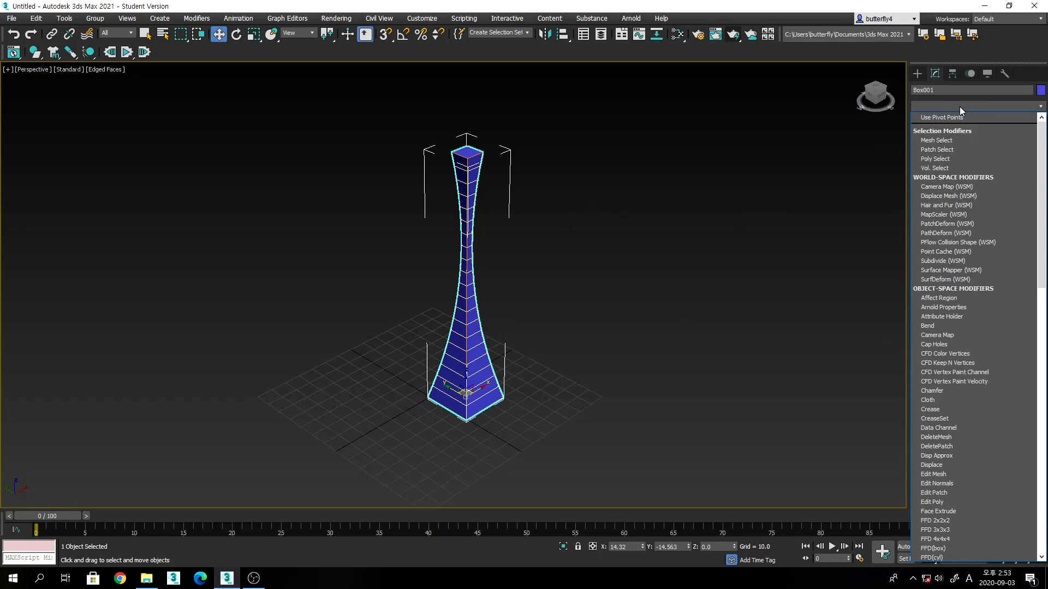
pyautogui.click(981, 325)
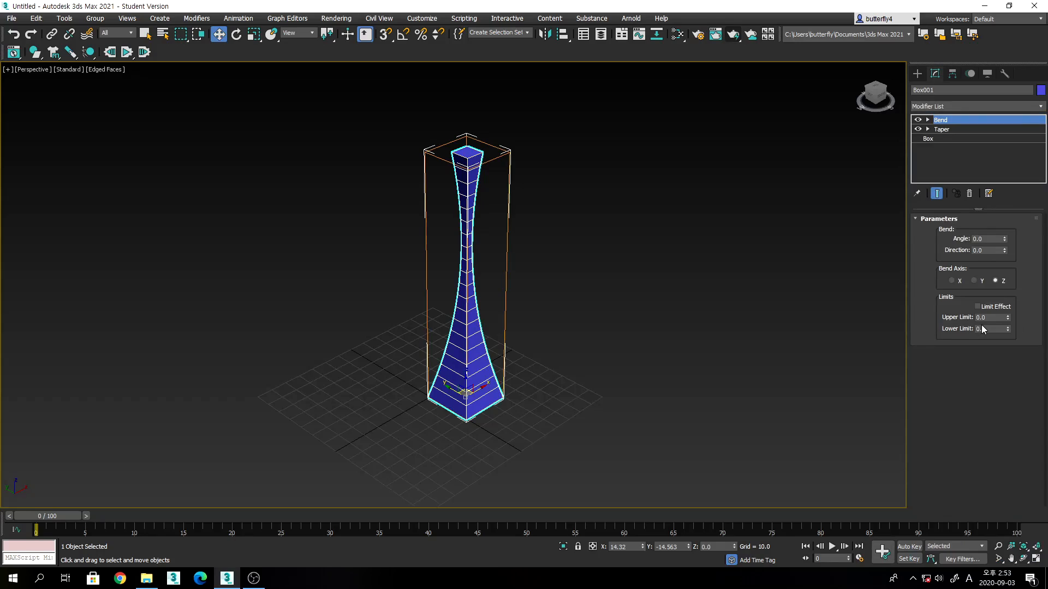
pyautogui.click(997, 239)
pyautogui.write('180')
pyautogui.press('Return')
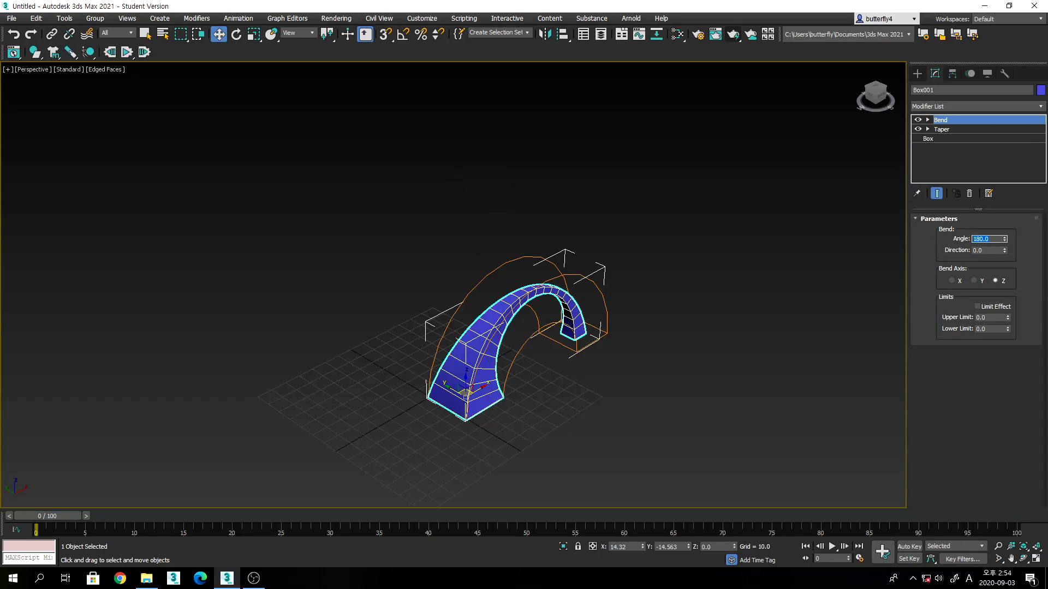
# Move the Taper modifier above the Bend in the box's modifier stack.
pyautogui.click(1023, 558)
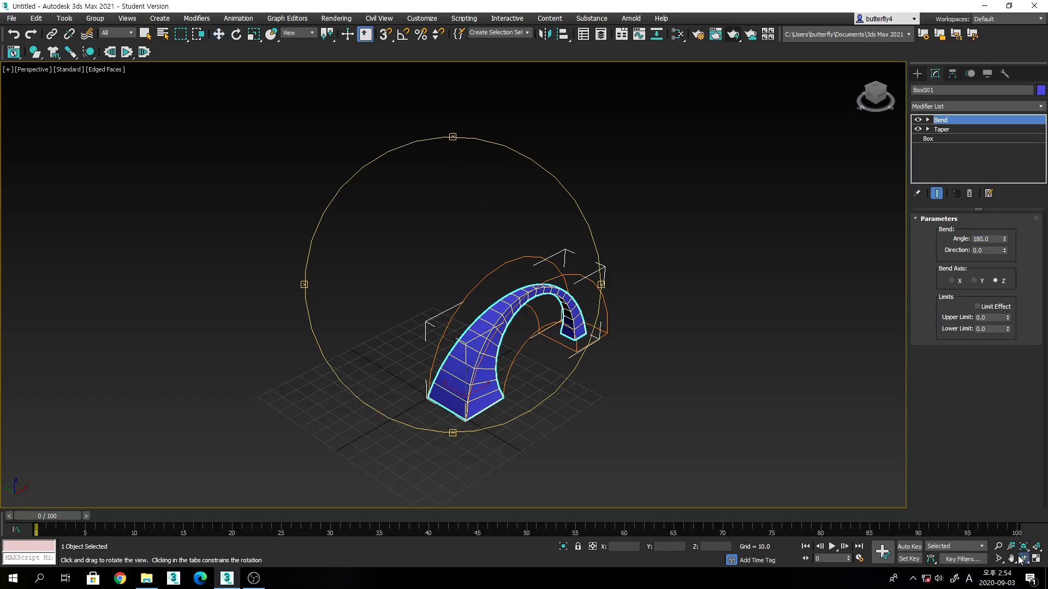
pyautogui.moveTo(575, 335); pyautogui.dragTo(531, 347)
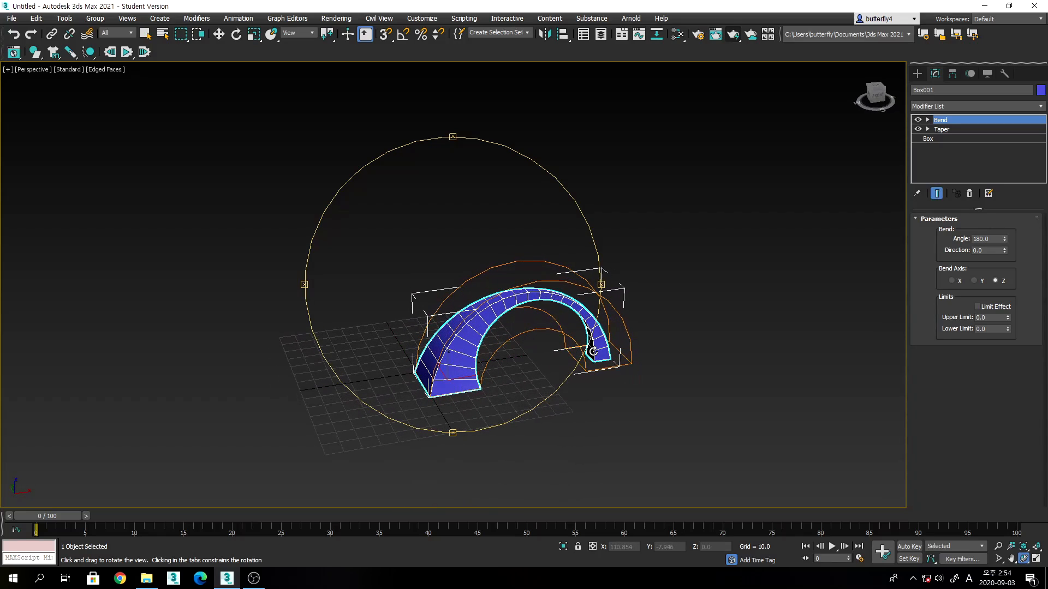
pyautogui.moveTo(550, 301); pyautogui.dragTo(606, 356)
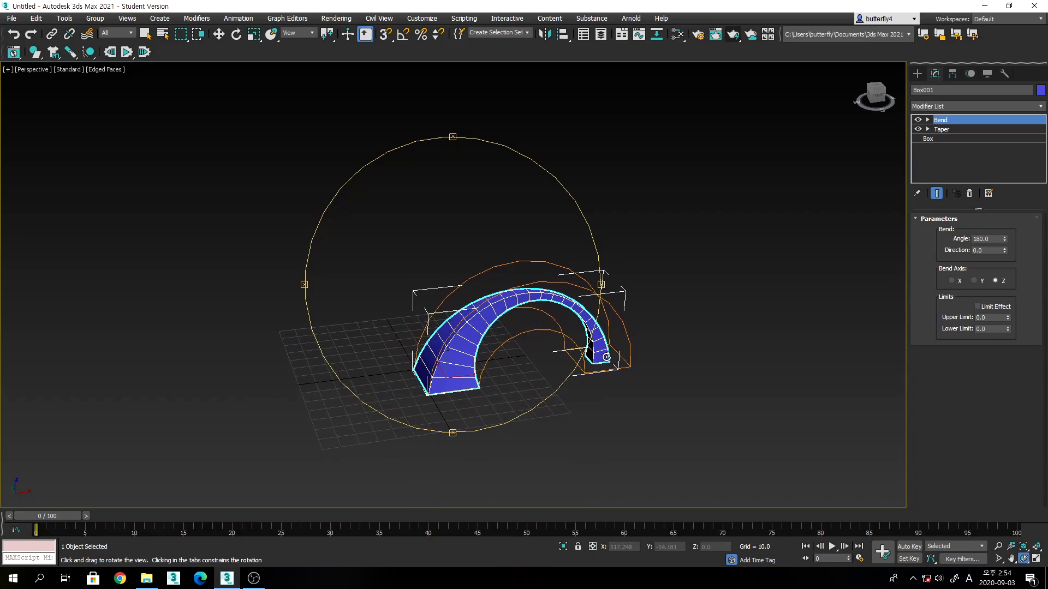
pyautogui.click(942, 129)
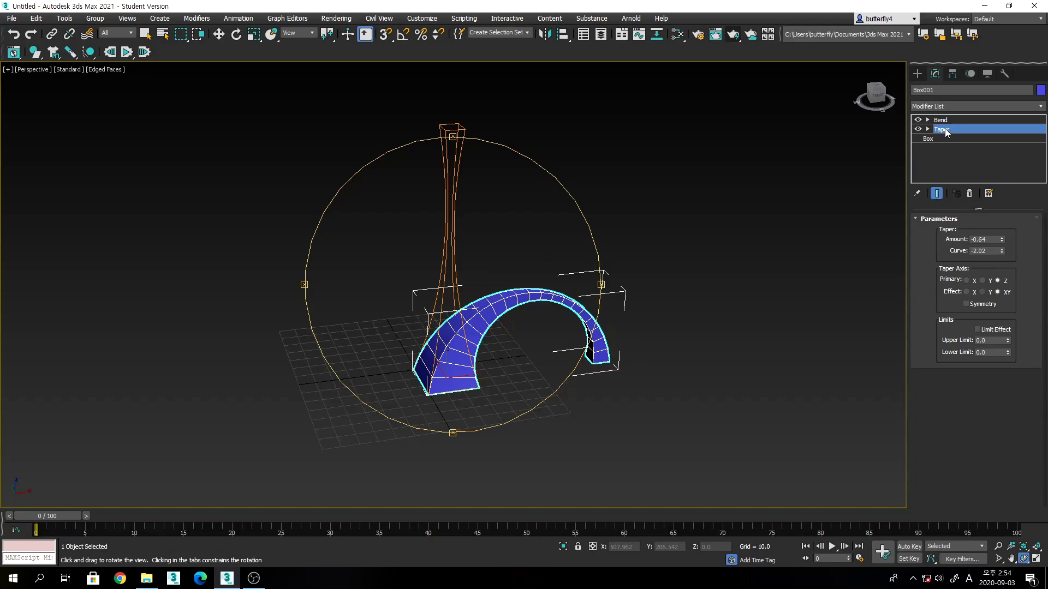
pyautogui.moveTo(945, 133); pyautogui.dragTo(947, 122)
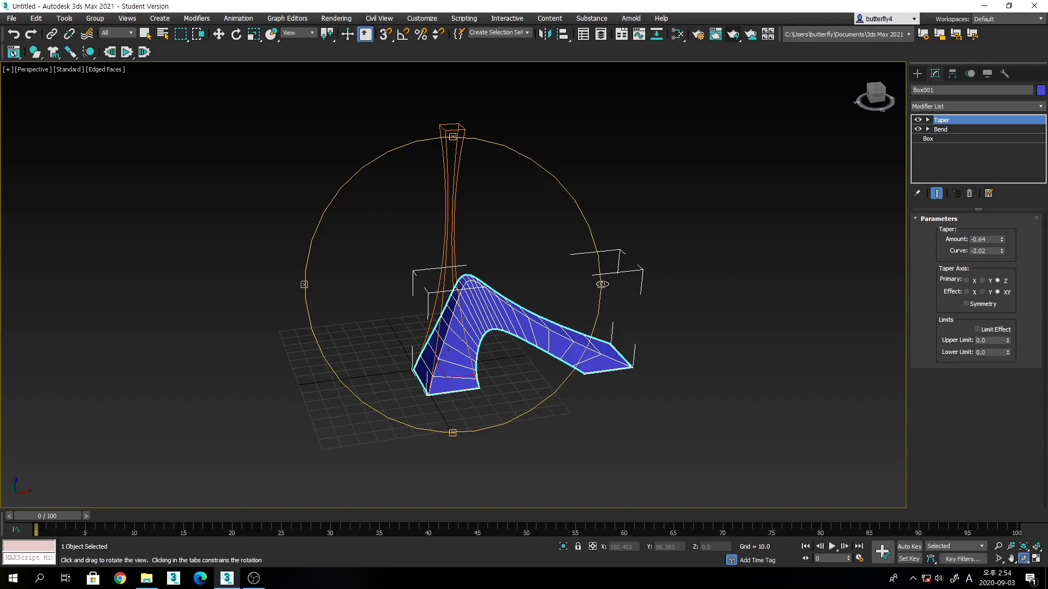
# Swap the stack order of Bend and Taper back and forth to compare the shapes, ending with Bend on top.
pyautogui.moveTo(600, 285)
pyautogui.mouseDown()
pyautogui.moveTo(503, 278)
pyautogui.moveTo(502, 260)
pyautogui.moveTo(587, 273)
pyautogui.mouseUp()
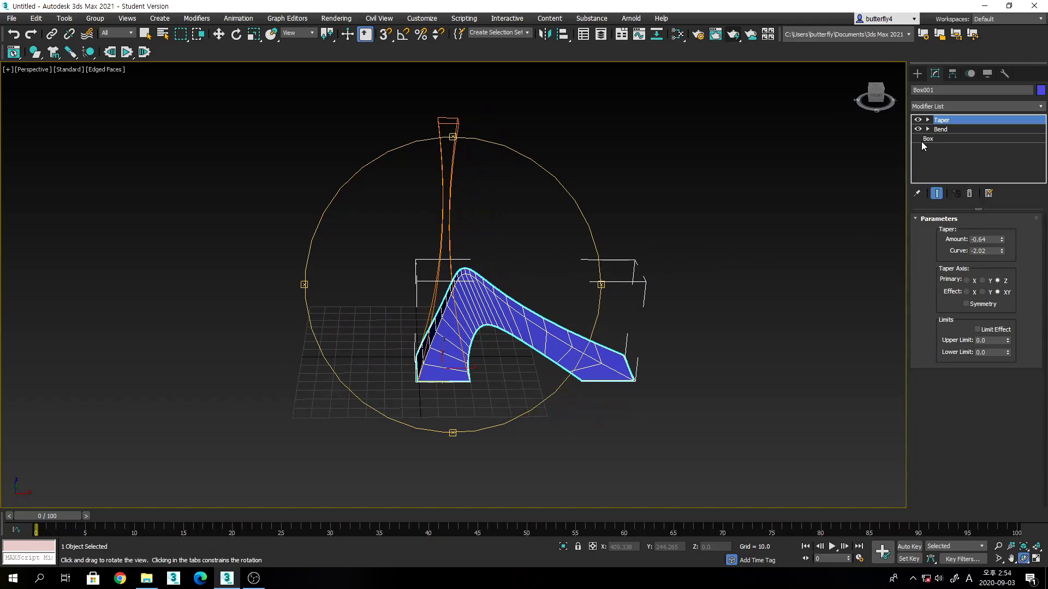
pyautogui.moveTo(931, 131); pyautogui.dragTo(936, 120)
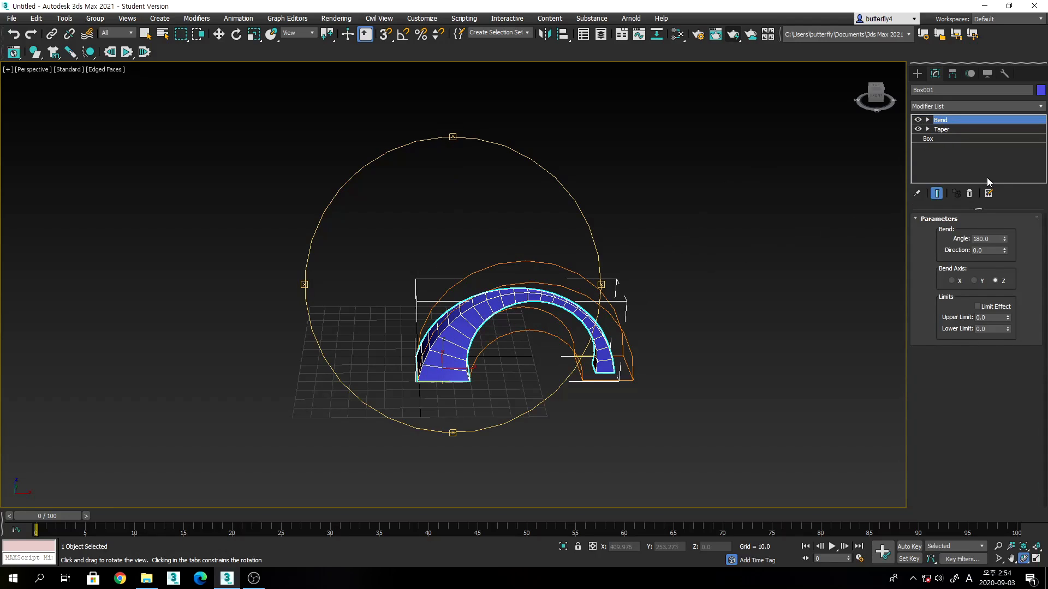
pyautogui.moveTo(948, 131); pyautogui.dragTo(948, 124)
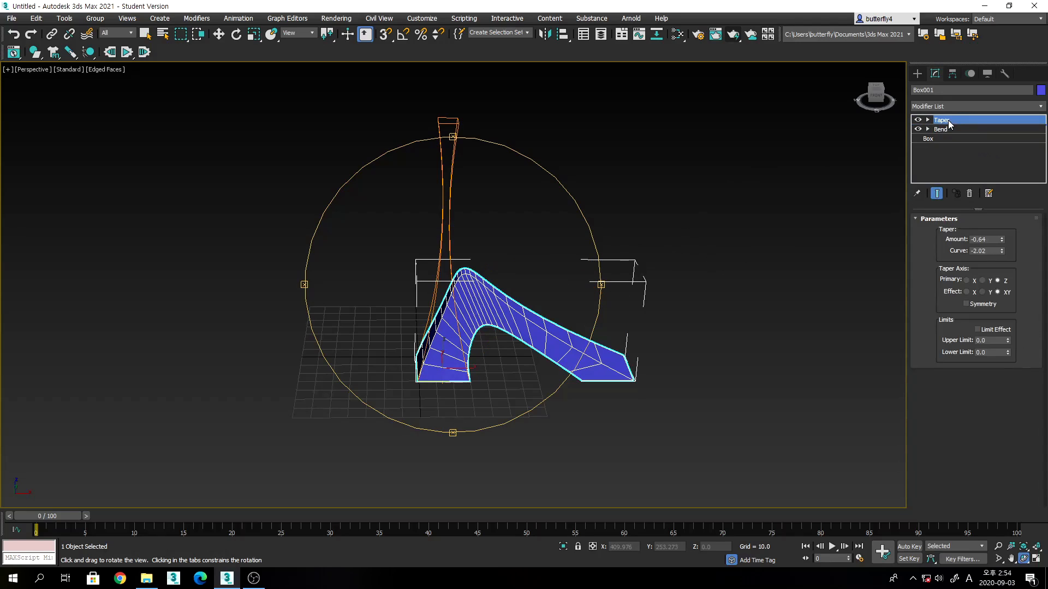
pyautogui.moveTo(600, 285); pyautogui.dragTo(614, 303)
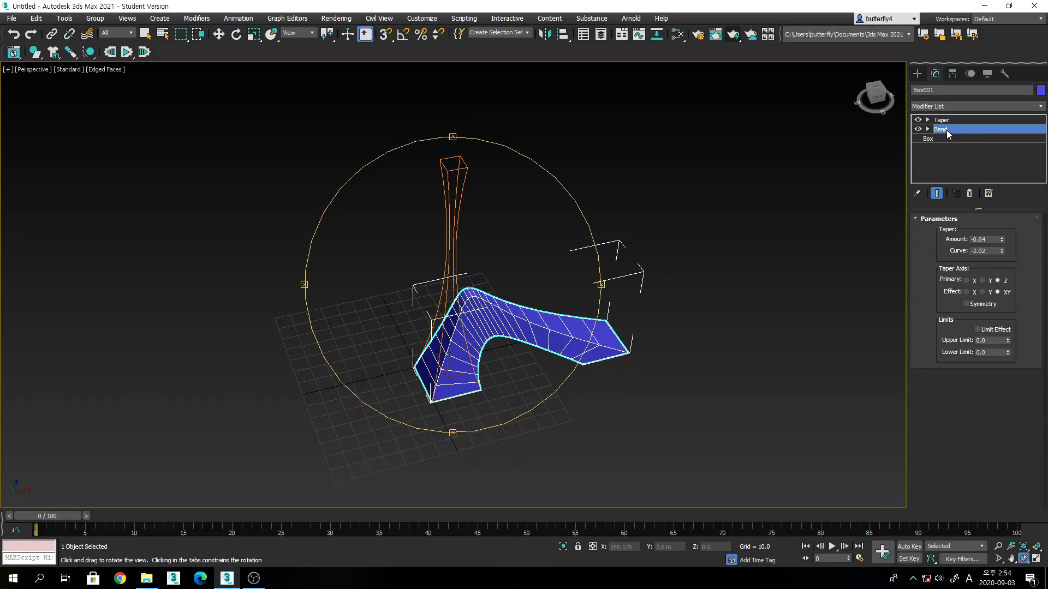
pyautogui.moveTo(946, 130); pyautogui.dragTo(946, 125)
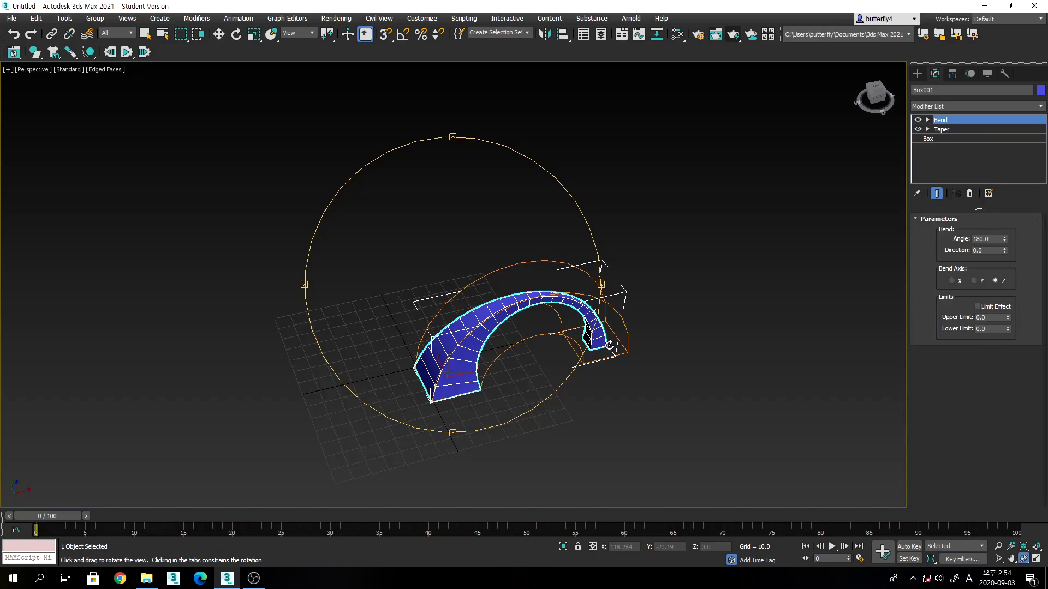
# Delete the Bend and Taper modifiers from the box's stack.
pyautogui.click(971, 195)
pyautogui.click(971, 195)
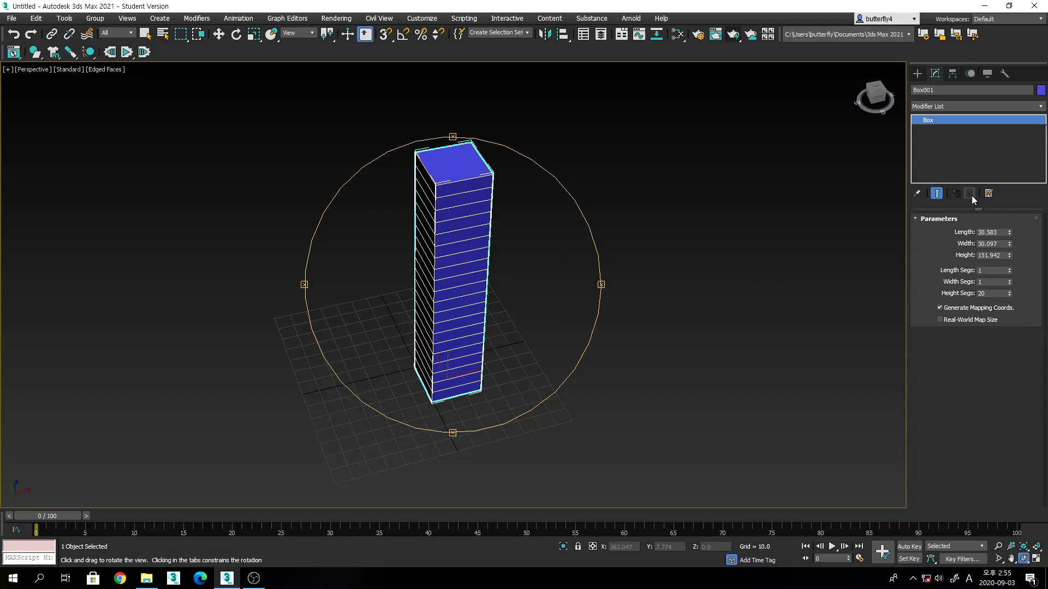
pyautogui.moveTo(624, 367); pyautogui.dragTo(639, 359)
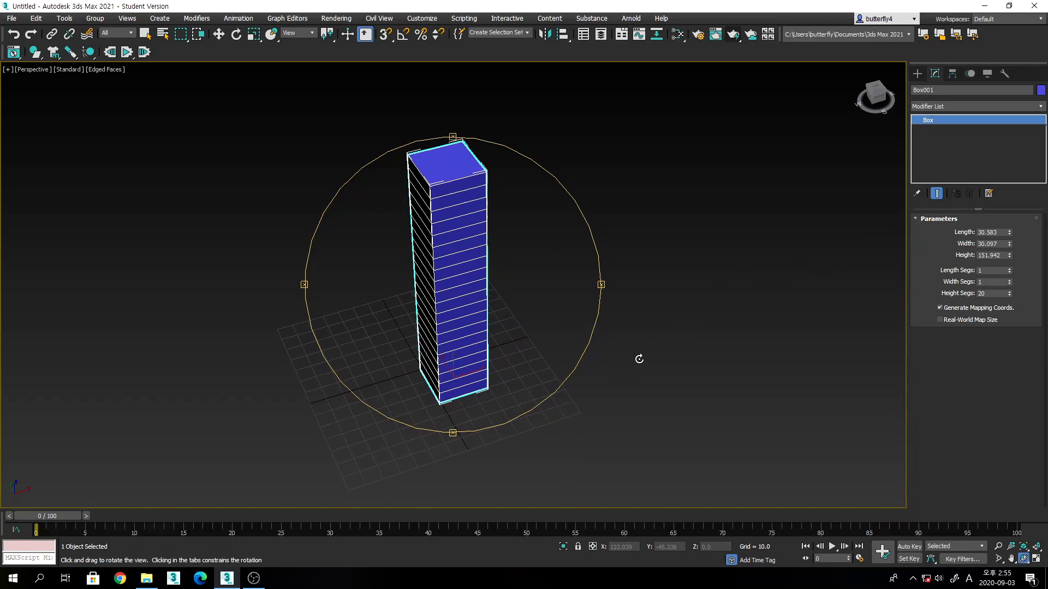
# Add a Taper modifier to the plain box with an amount of about -0.66 and a curve of about -1.79.
pyautogui.click(940, 106)
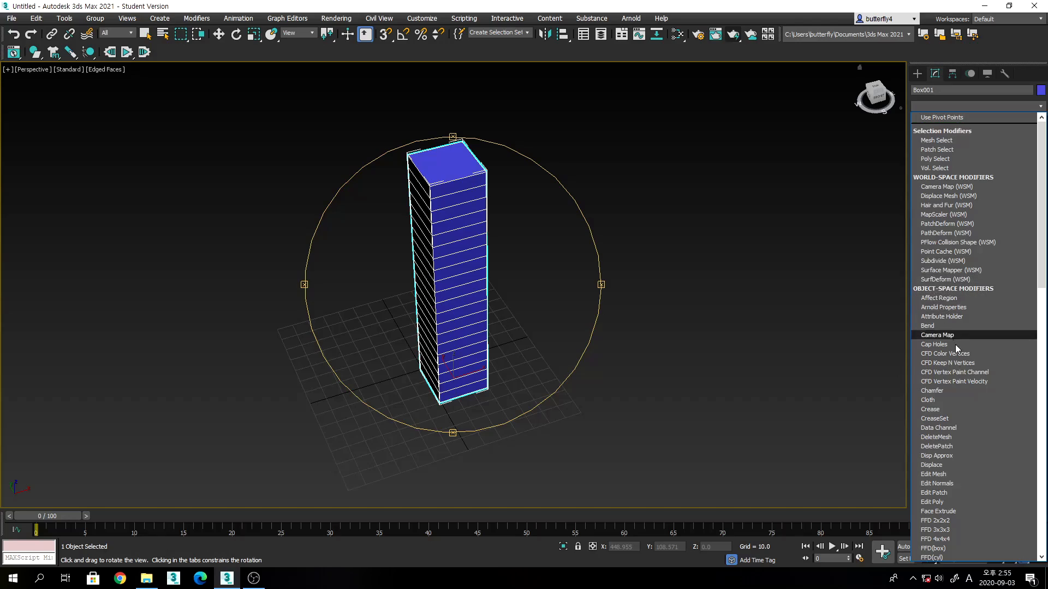
pyautogui.scroll(-1, 980, 492)
pyautogui.scroll(-3, 981, 492)
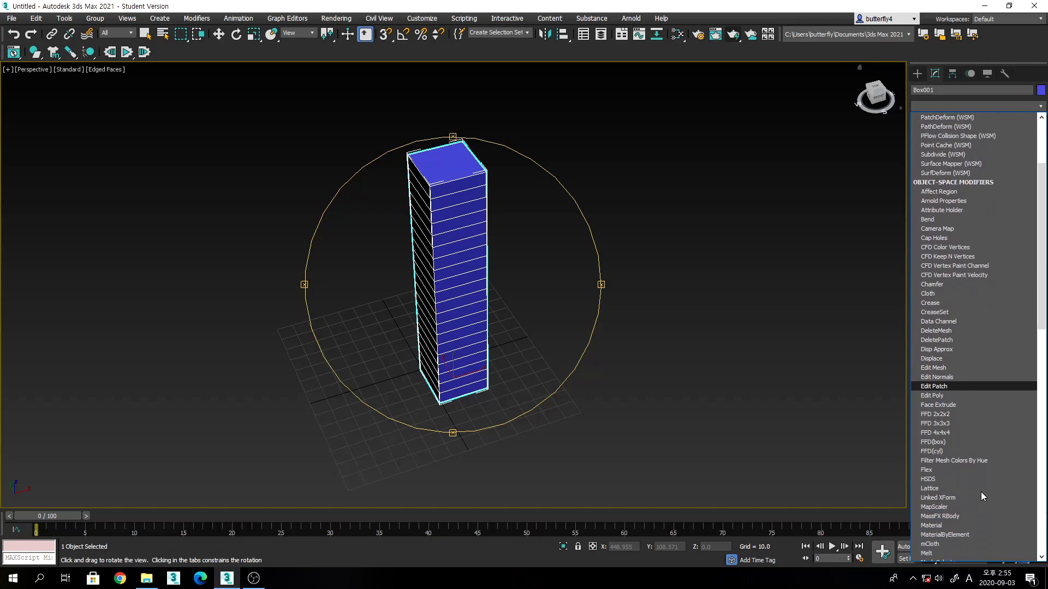
pyautogui.scroll(-6, 981, 492)
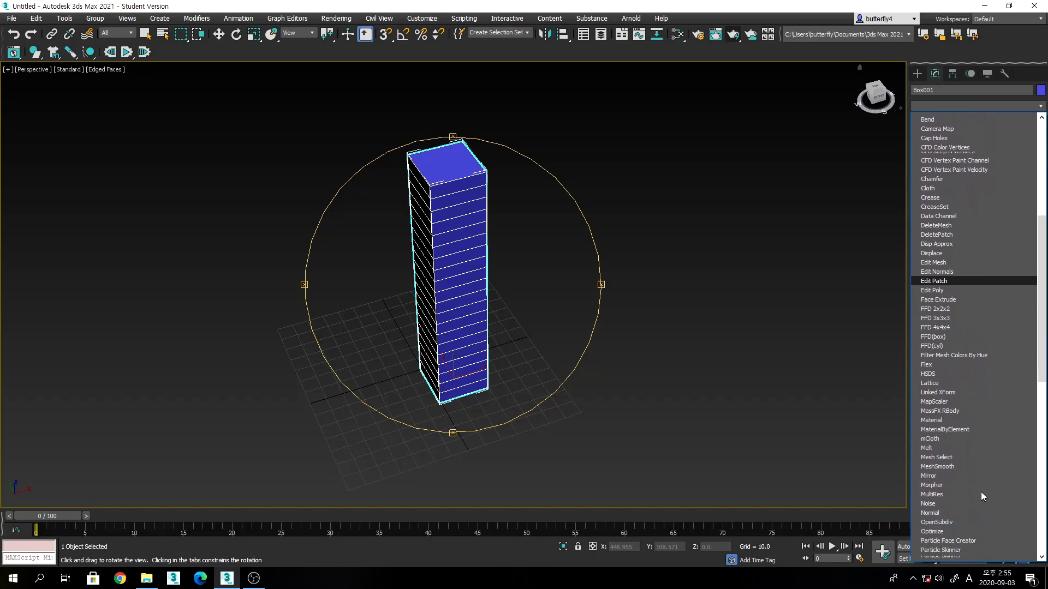
pyautogui.scroll(-1, 980, 496)
pyautogui.scroll(-6, 981, 492)
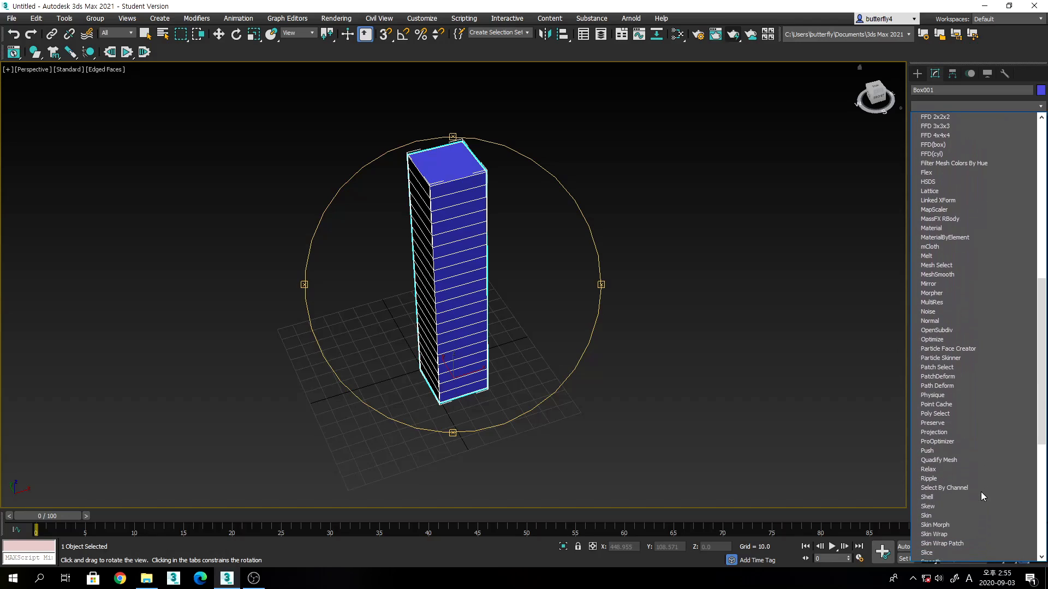
pyautogui.click(954, 525)
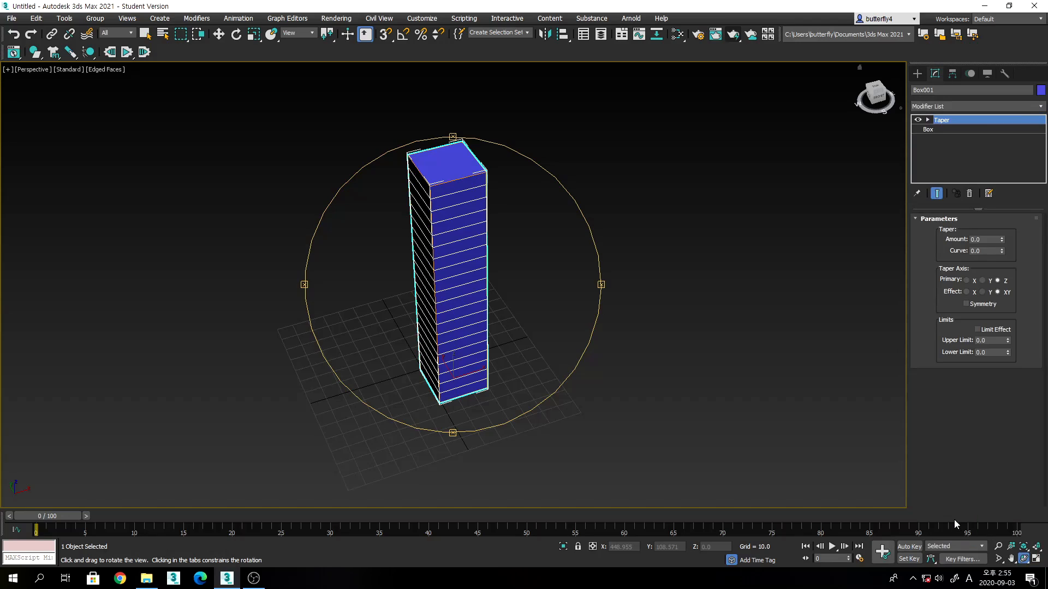
pyautogui.moveTo(1003, 242); pyautogui.dragTo(1016, 353)
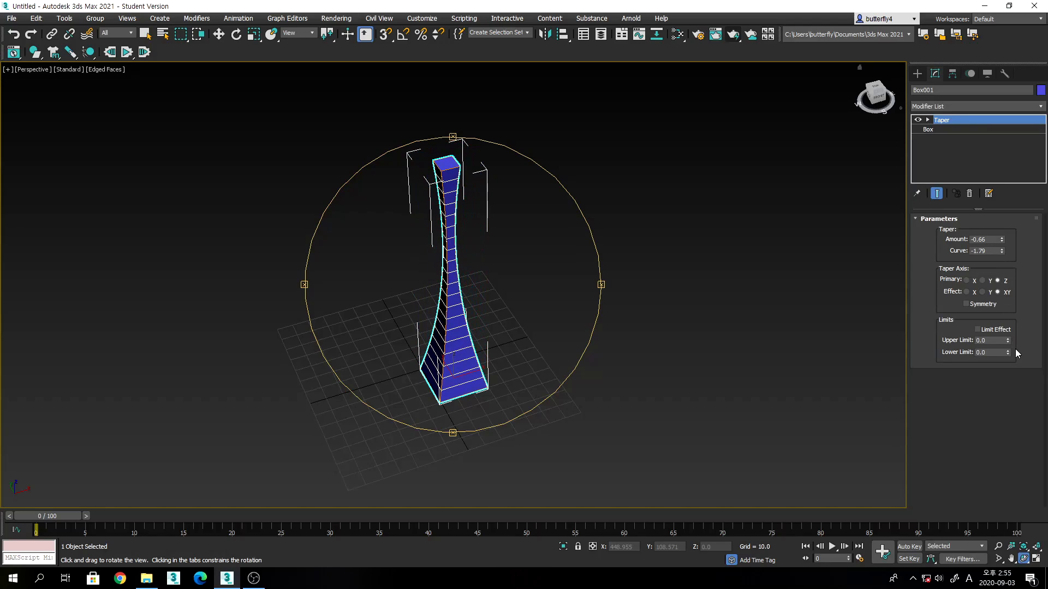
# Add a Twist modifier above the Taper and set its angle to 360.
pyautogui.click(958, 107)
pyautogui.moveTo(1041, 275); pyautogui.dragTo(1046, 489)
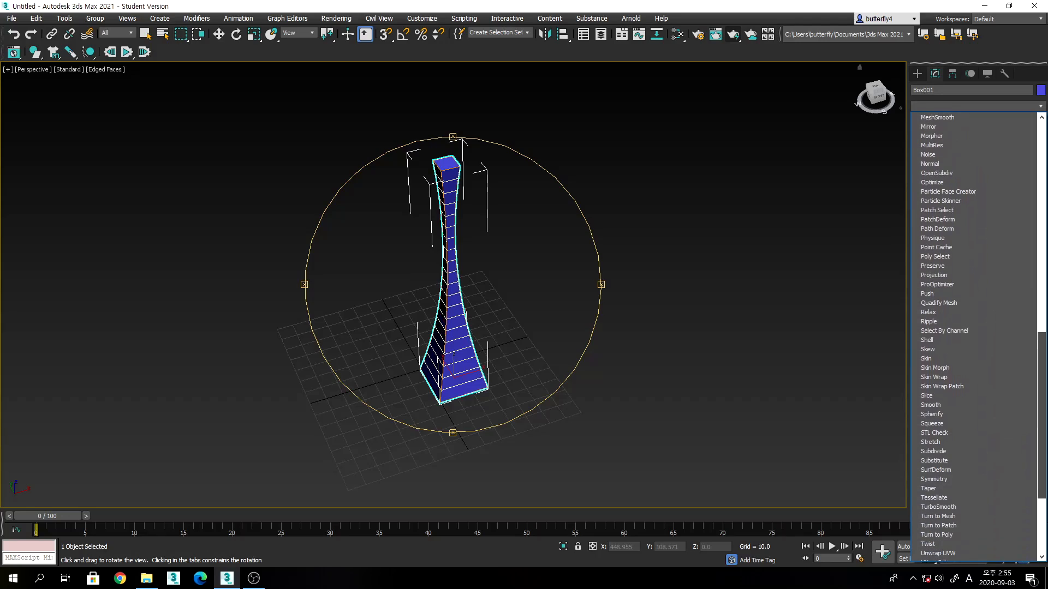
pyautogui.click(966, 545)
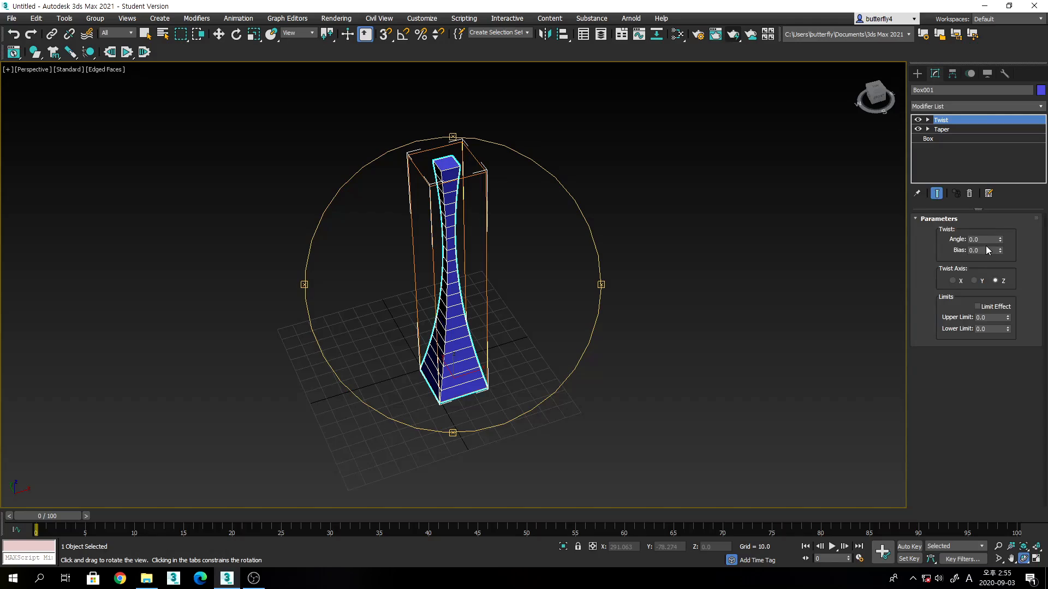
pyautogui.moveTo(986, 239); pyautogui.dragTo(956, 245)
pyautogui.press('Return')
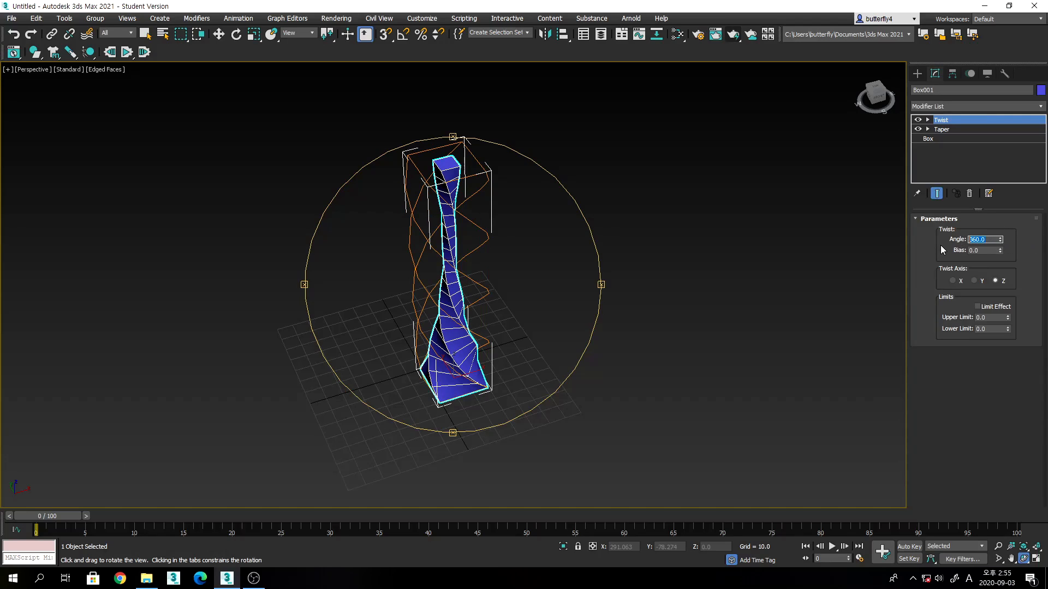
# Set the Twist modifier's angle to 180 on the tapered box.
pyautogui.write('180')
pyautogui.press('Return')
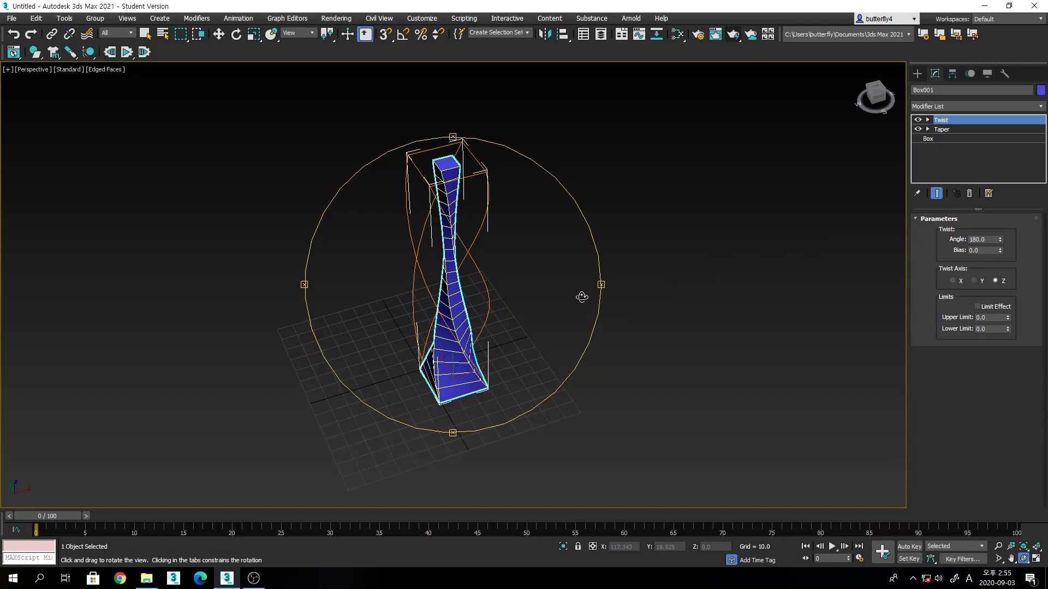
pyautogui.moveTo(582, 295)
pyautogui.mouseDown()
pyautogui.moveTo(528, 293)
pyautogui.moveTo(521, 274)
pyautogui.moveTo(578, 290)
pyautogui.moveTo(545, 299)
pyautogui.moveTo(577, 283)
pyautogui.mouseUp()
pyautogui.moveTo(940, 120)
pyautogui.mouseDown()
pyautogui.moveTo(942, 135)
pyautogui.moveTo(955, 118)
pyautogui.mouseUp()
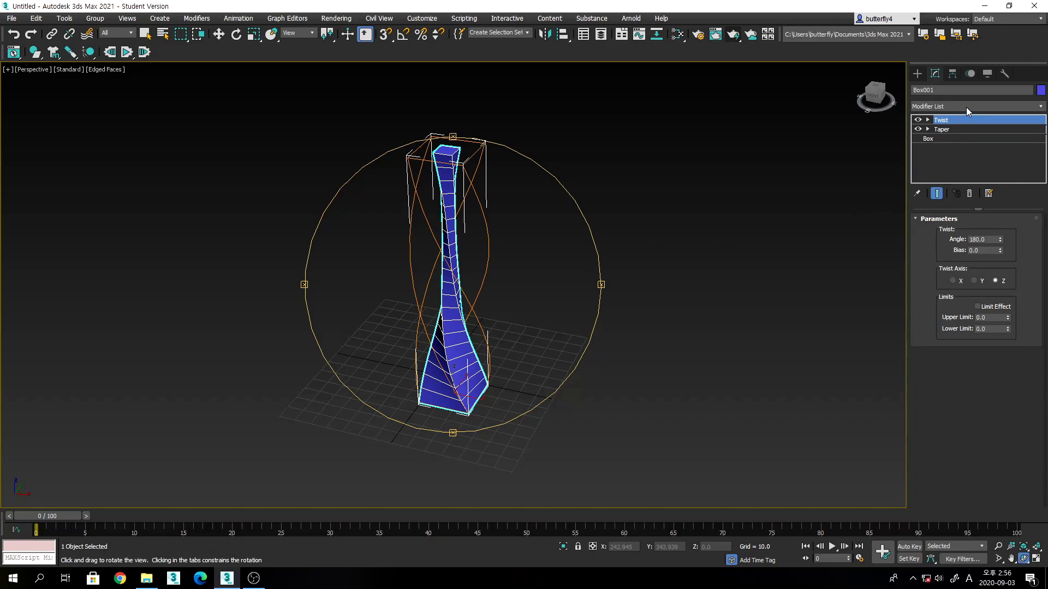
# Add a Bend modifier above the Twist and set its angle to 180.
pyautogui.click(965, 107)
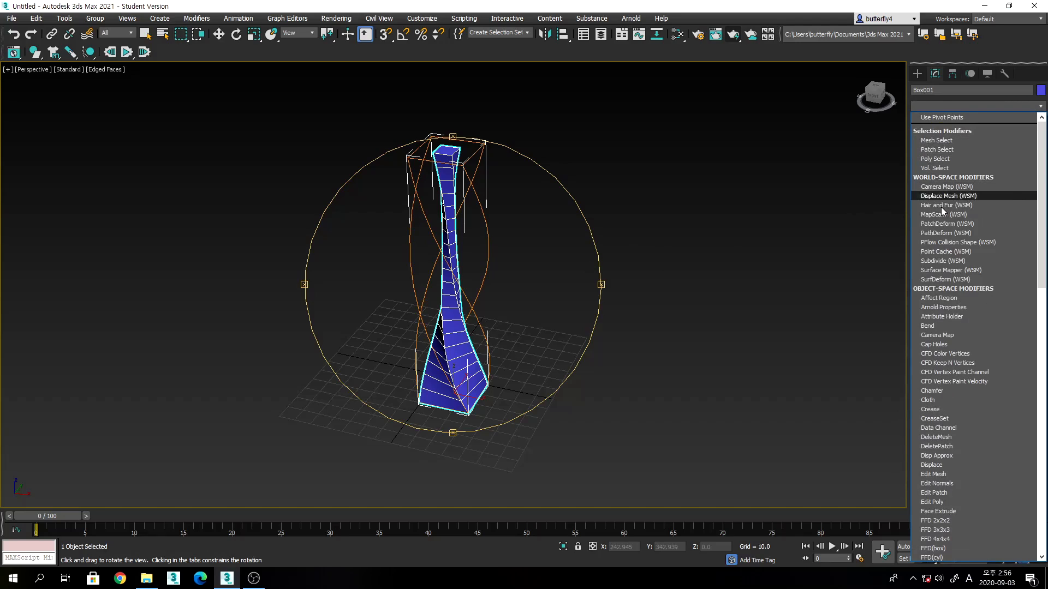
pyautogui.click(945, 326)
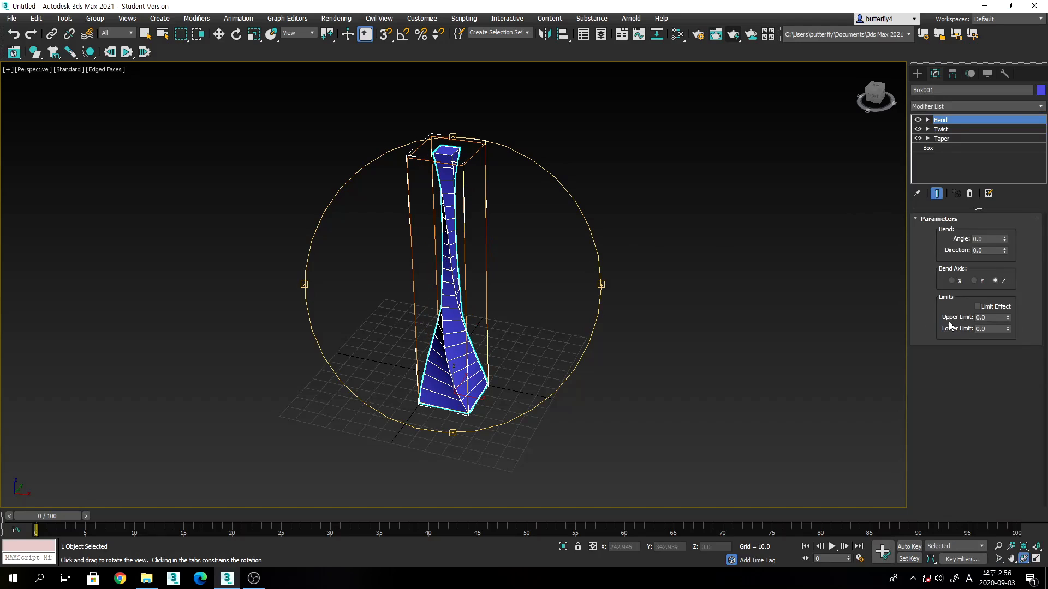
pyautogui.moveTo(991, 239); pyautogui.dragTo(954, 238)
pyautogui.write('180')
pyautogui.press('Return')
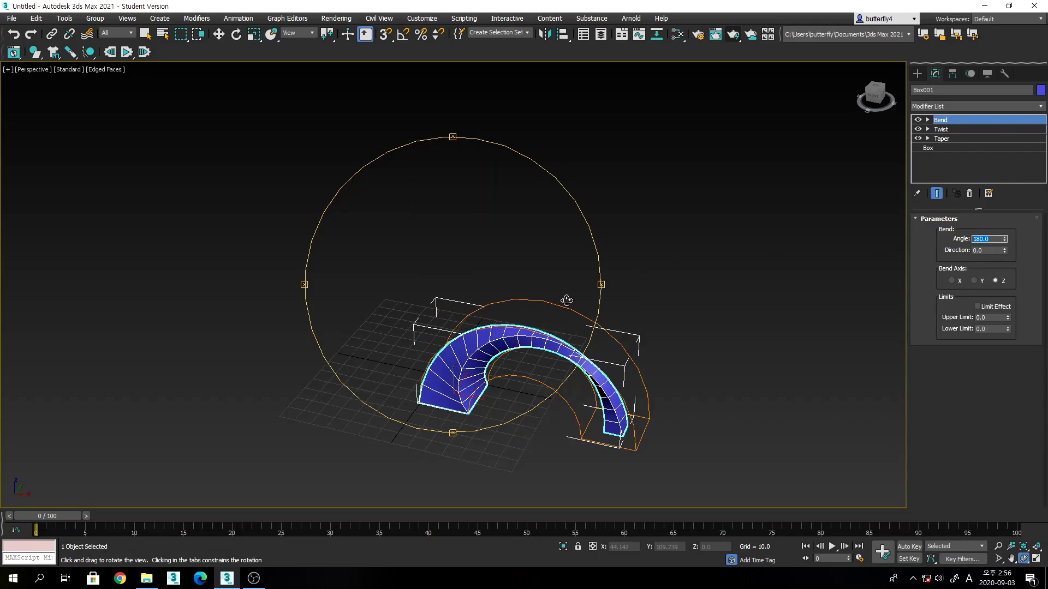
pyautogui.moveTo(561, 297)
pyautogui.mouseDown()
pyautogui.moveTo(563, 264)
pyautogui.moveTo(491, 280)
pyautogui.moveTo(470, 296)
pyautogui.moveTo(547, 284)
pyautogui.mouseUp()
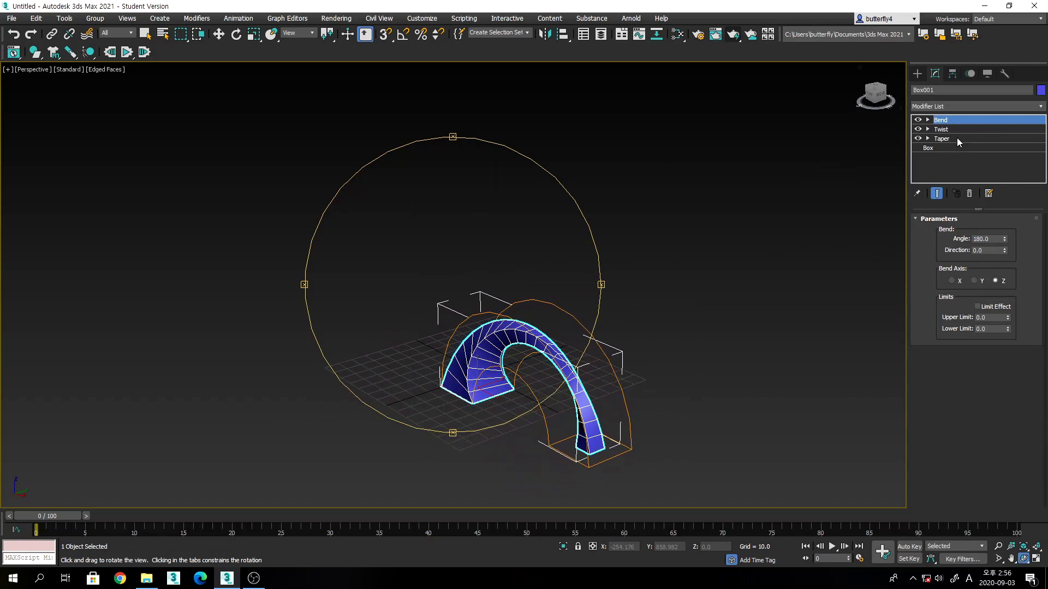
# Move the Twist modifier above Bend in the stack and render the reshaped box in the Perspective view.
pyautogui.click(941, 130)
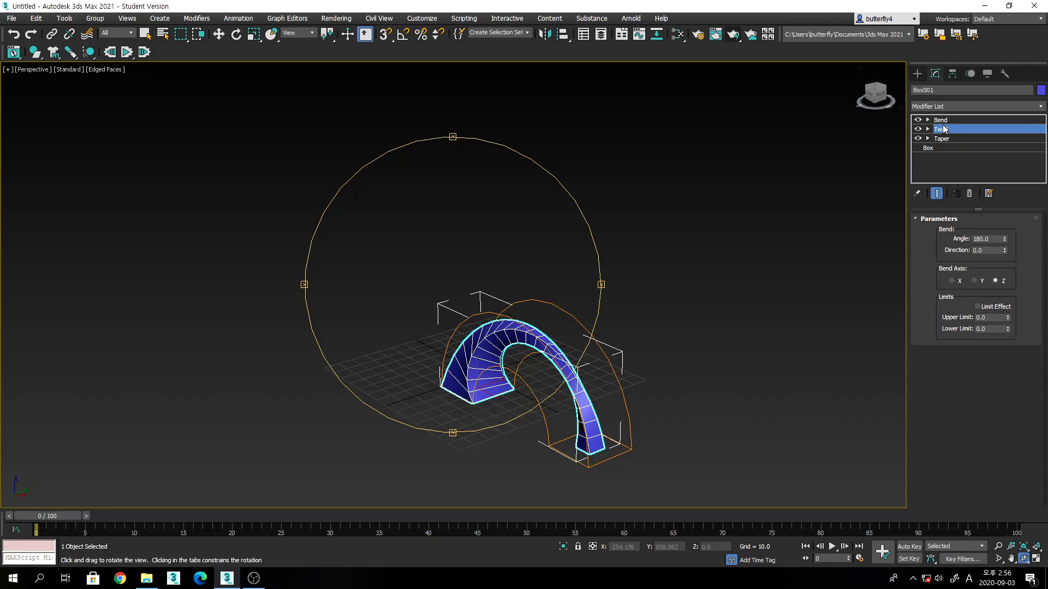
pyautogui.moveTo(944, 129); pyautogui.dragTo(947, 120)
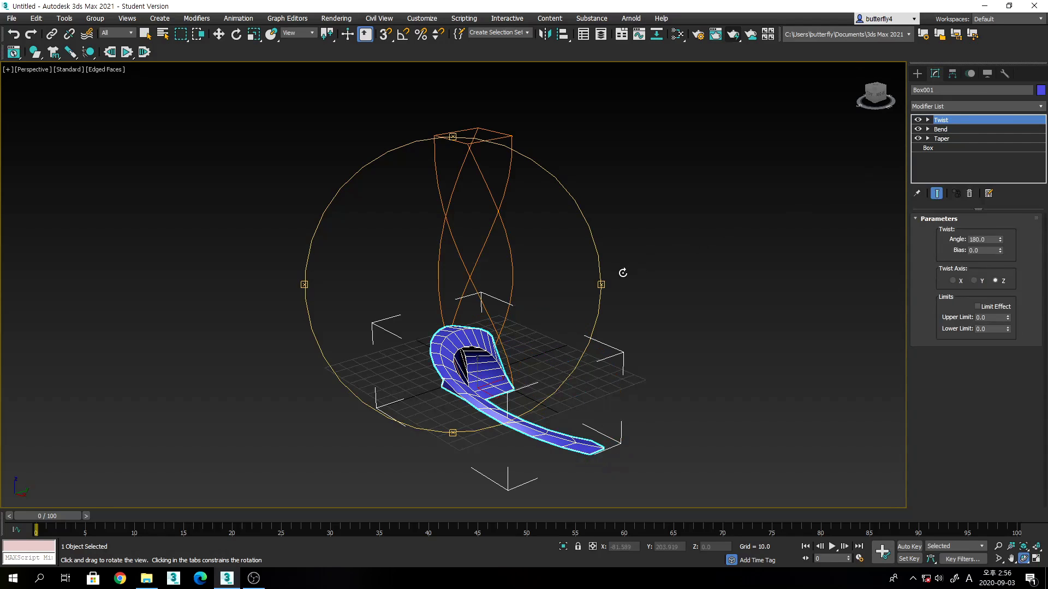
pyautogui.moveTo(538, 272); pyautogui.dragTo(446, 263)
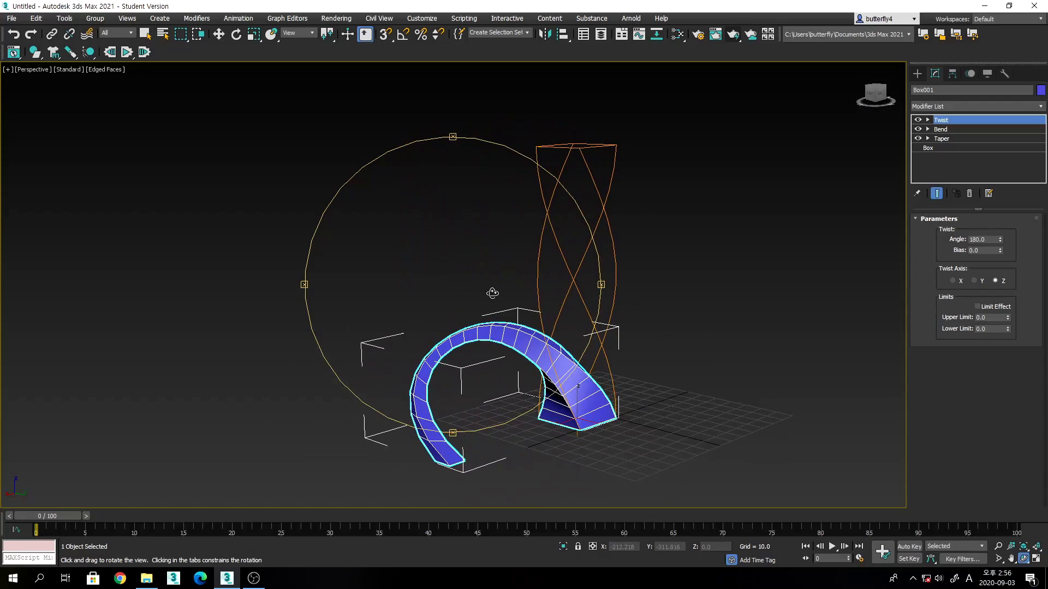
pyautogui.moveTo(492, 293); pyautogui.dragTo(566, 216)
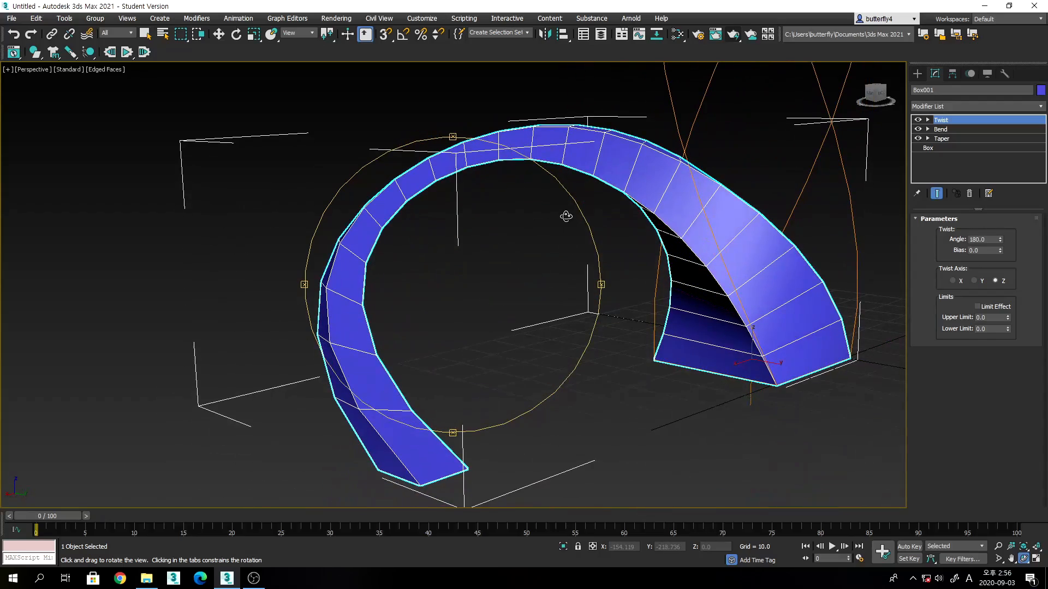
pyautogui.moveTo(555, 288)
pyautogui.mouseDown()
pyautogui.moveTo(578, 287)
pyautogui.moveTo(550, 295)
pyautogui.moveTo(570, 282)
pyautogui.mouseUp()
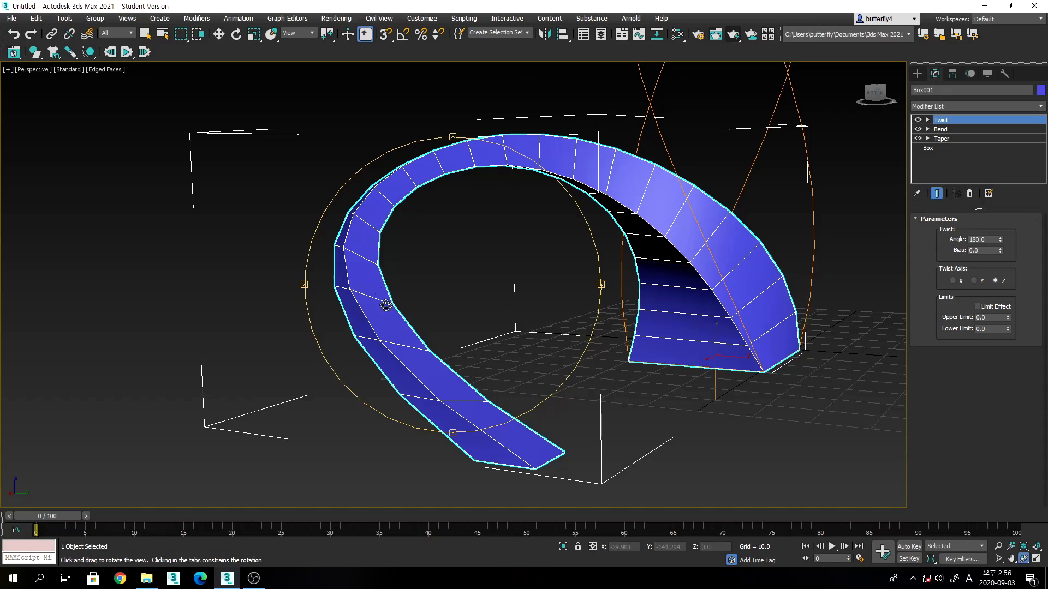
pyautogui.moveTo(522, 237); pyautogui.dragTo(533, 276)
pyautogui.click(733, 34)
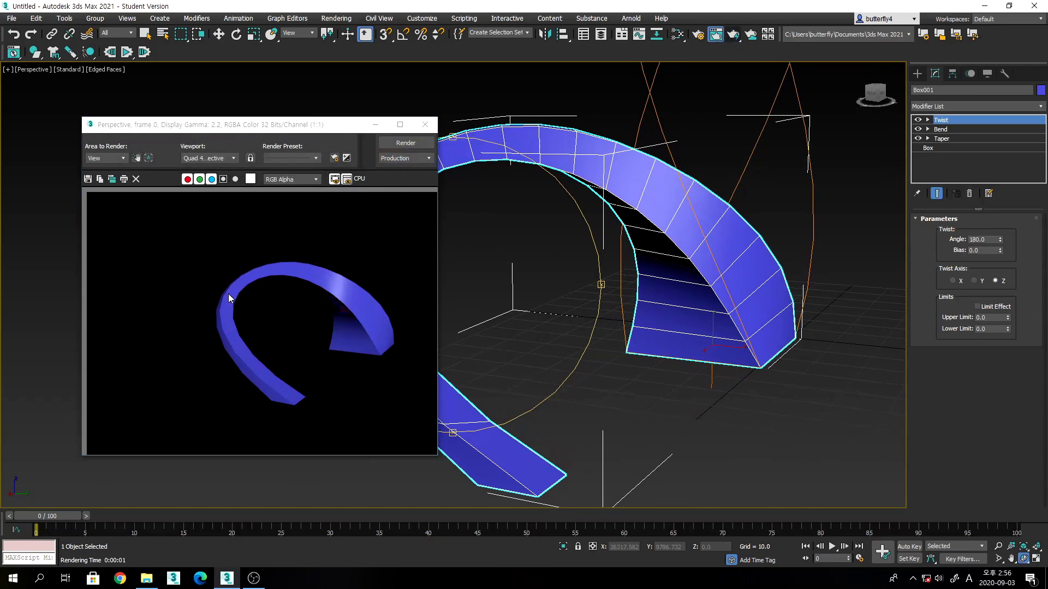
pyautogui.click(425, 124)
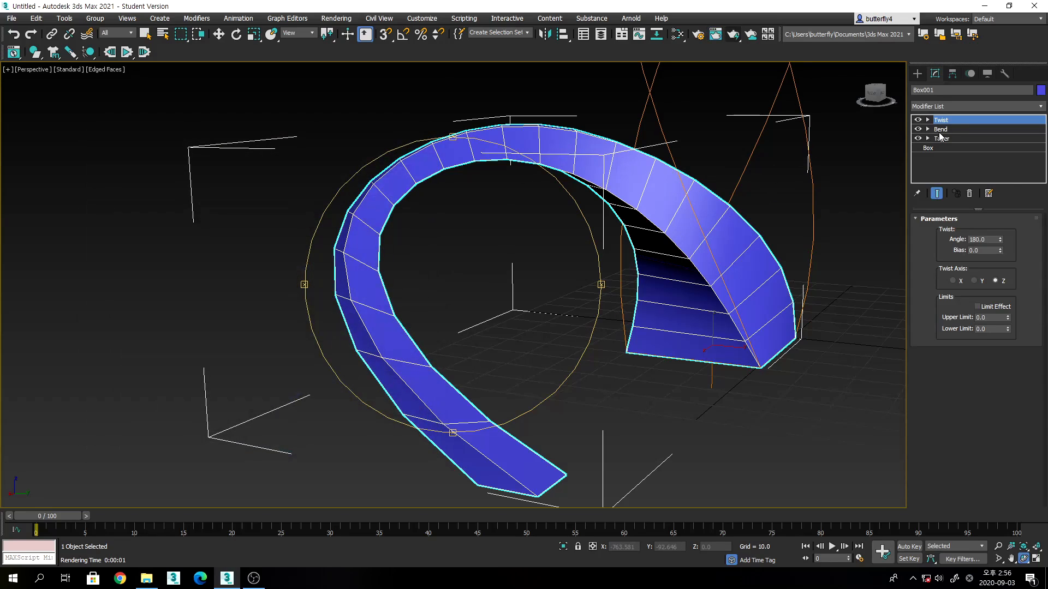
# Move the Twist modifier back below Bend and render the arch for comparison.
pyautogui.moveTo(948, 119); pyautogui.dragTo(956, 132)
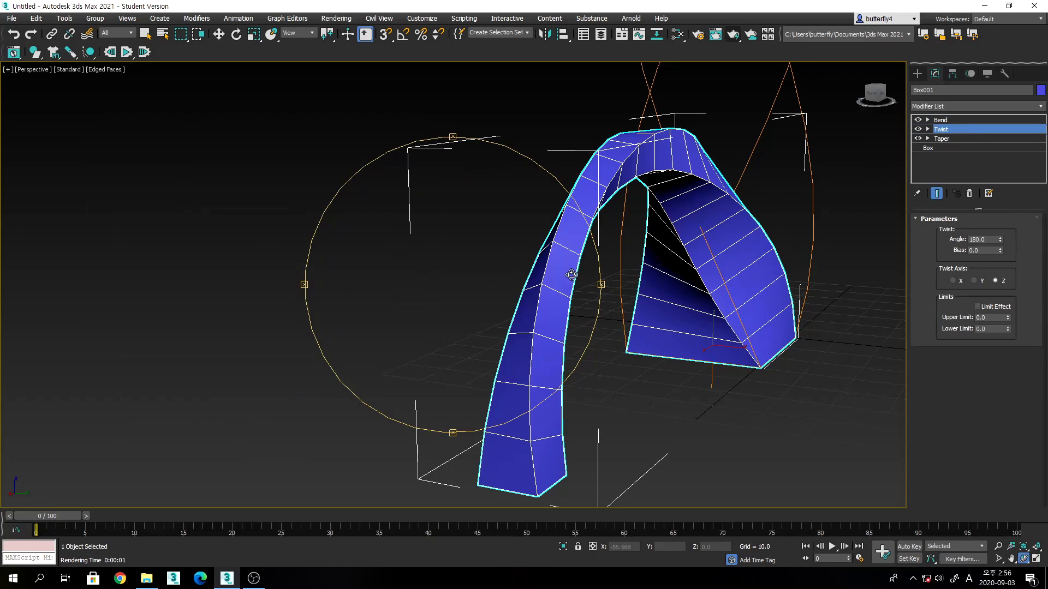
pyautogui.moveTo(571, 275); pyautogui.dragTo(651, 273)
pyautogui.moveTo(684, 270); pyautogui.dragTo(630, 261, button='middle')
pyautogui.moveTo(629, 262); pyautogui.dragTo(627, 146)
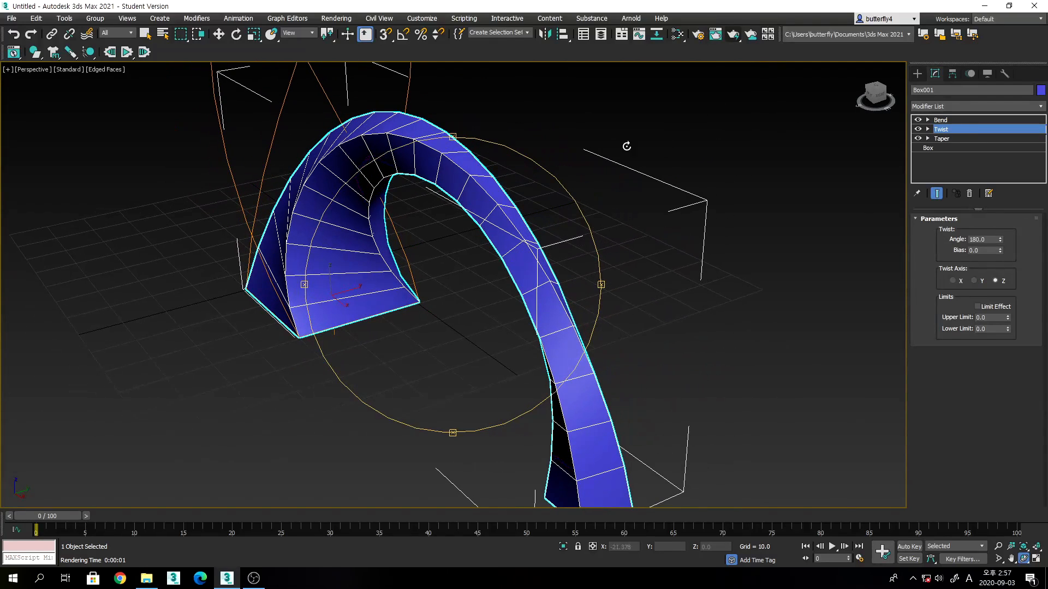
pyautogui.click(734, 36)
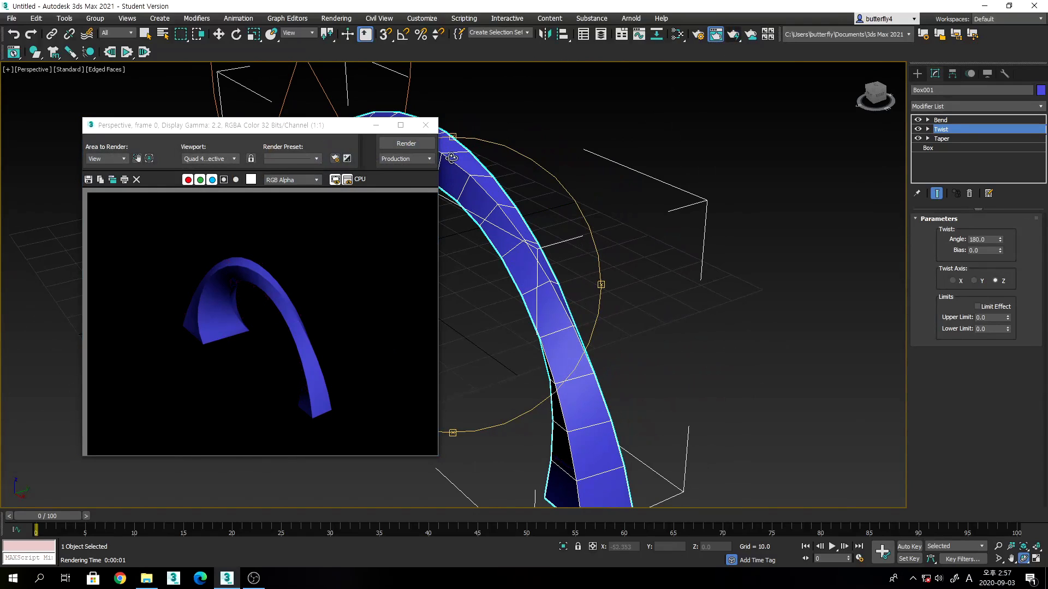
pyautogui.click(425, 125)
pyautogui.moveTo(531, 291); pyautogui.dragTo(550, 252)
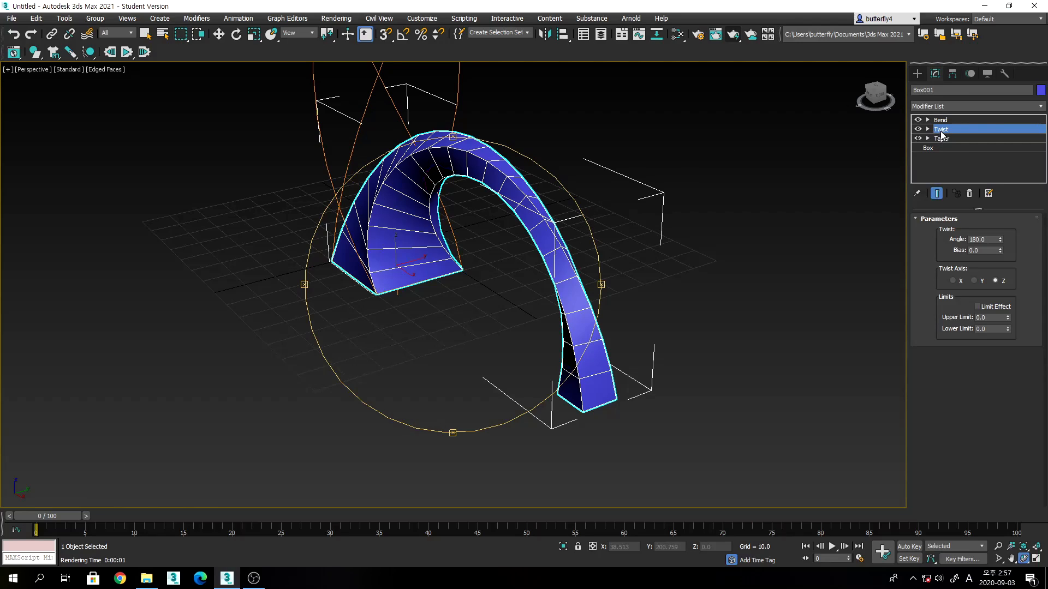
# Place Twist above Bend again and set its angle to about -124 and its bias to about -7.5.
pyautogui.moveTo(940, 135); pyautogui.dragTo(943, 122)
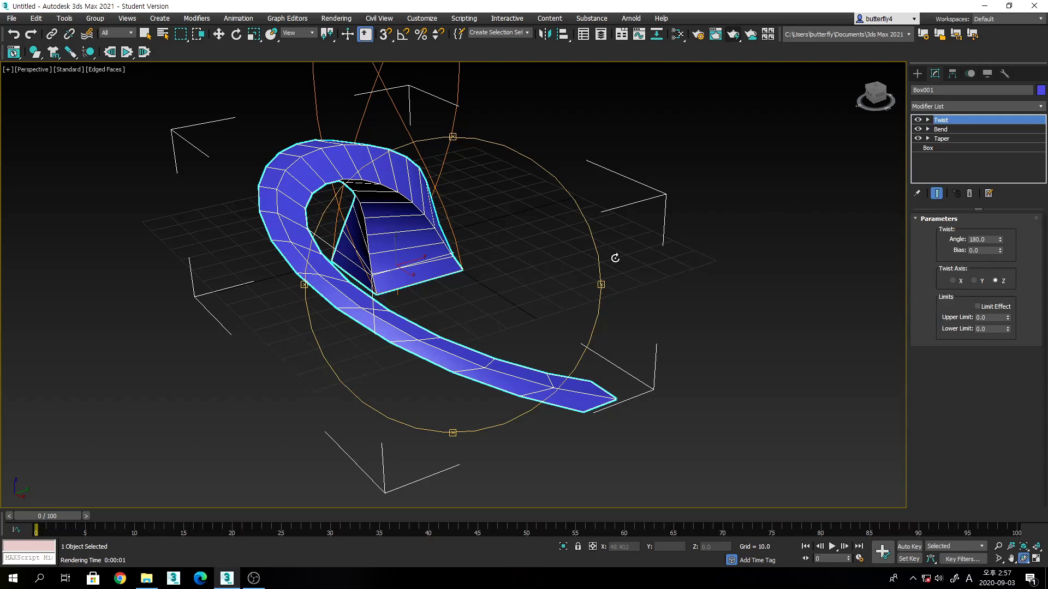
pyautogui.moveTo(615, 257); pyautogui.dragTo(576, 272)
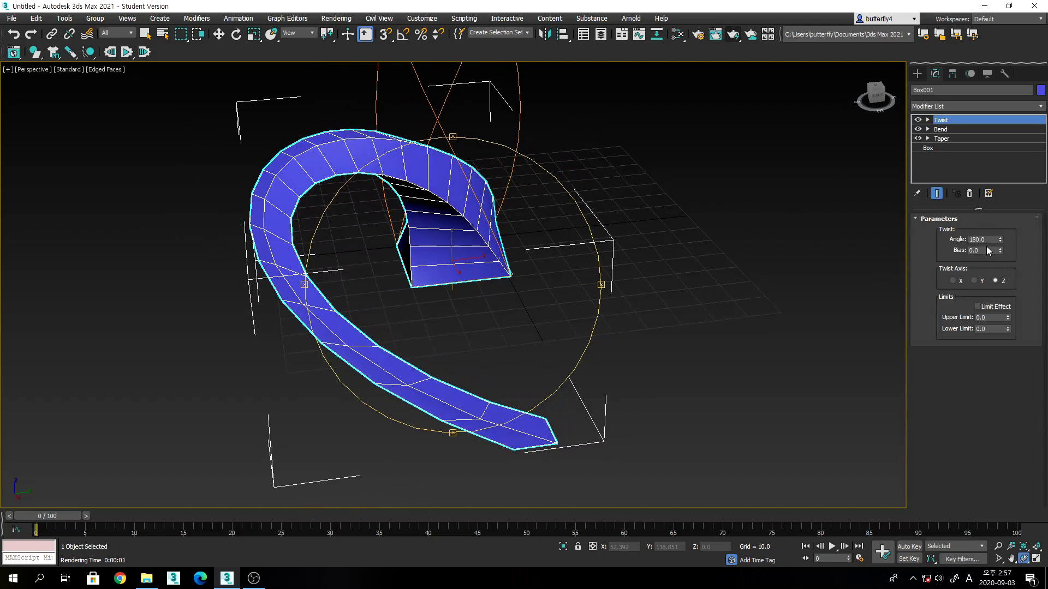
pyautogui.moveTo(1001, 240); pyautogui.dragTo(1008, 14)
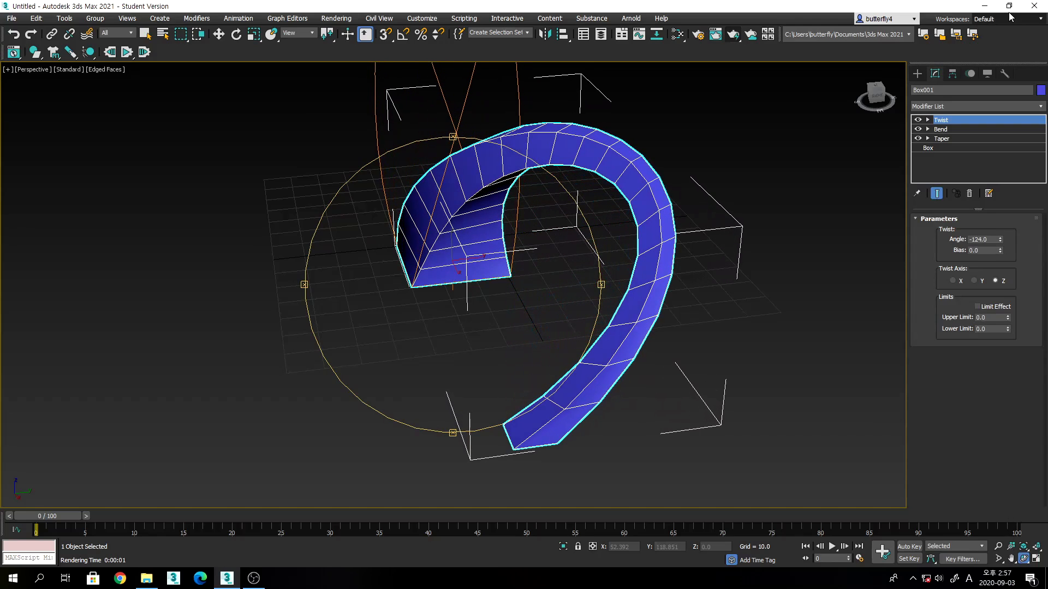
pyautogui.moveTo(1000, 251)
pyautogui.mouseDown()
pyautogui.moveTo(994, 114)
pyautogui.moveTo(993, 255)
pyautogui.mouseUp()
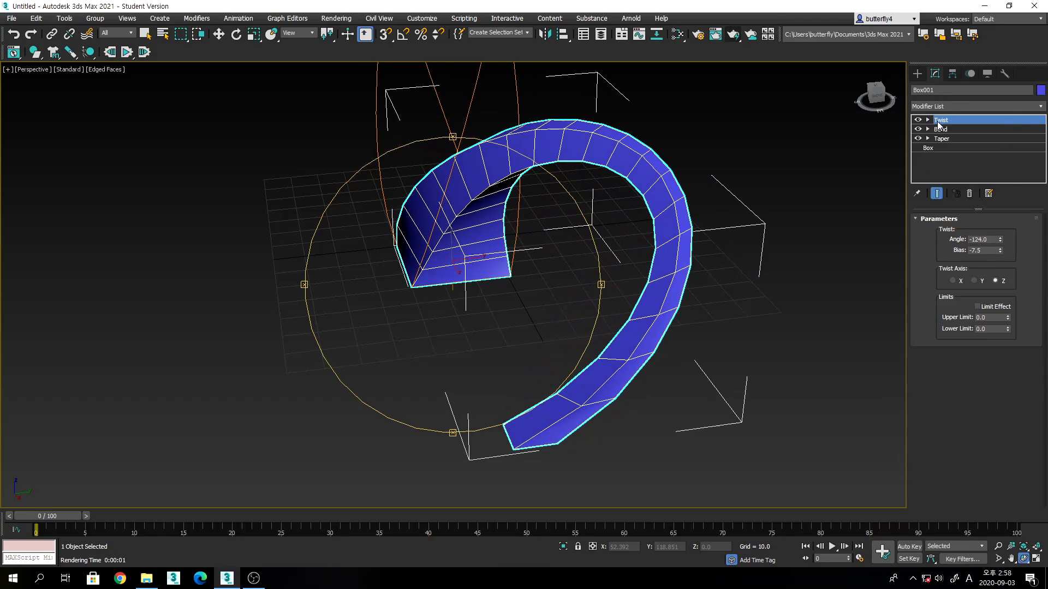
pyautogui.keyDown('alt'); pyautogui.moveTo(592, 316); pyautogui.dragTo(666, 318, button='middle'); pyautogui.keyUp('alt')
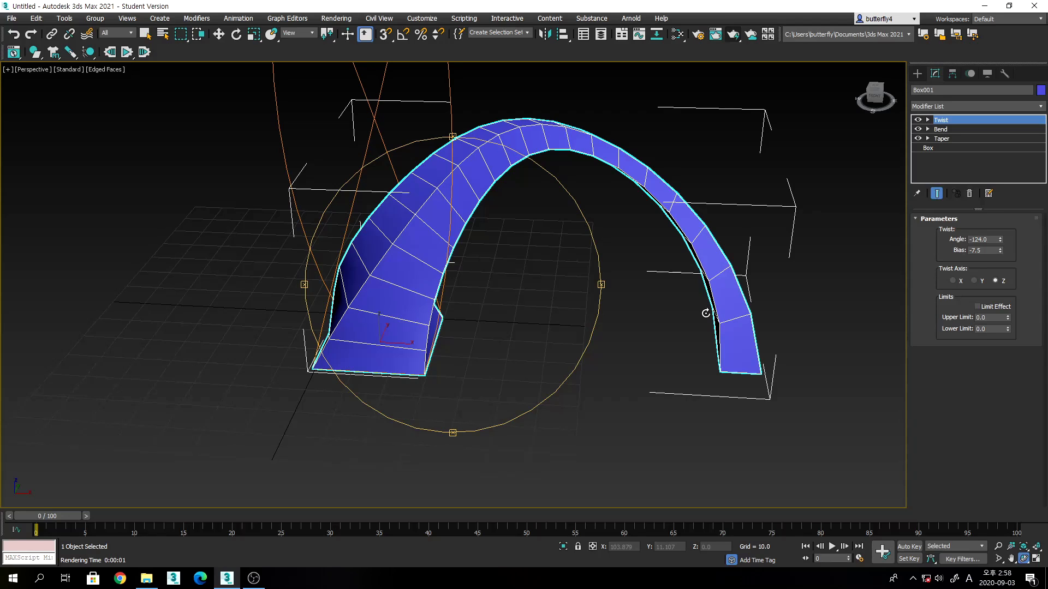
pyautogui.moveTo(558, 322); pyautogui.dragTo(532, 329)
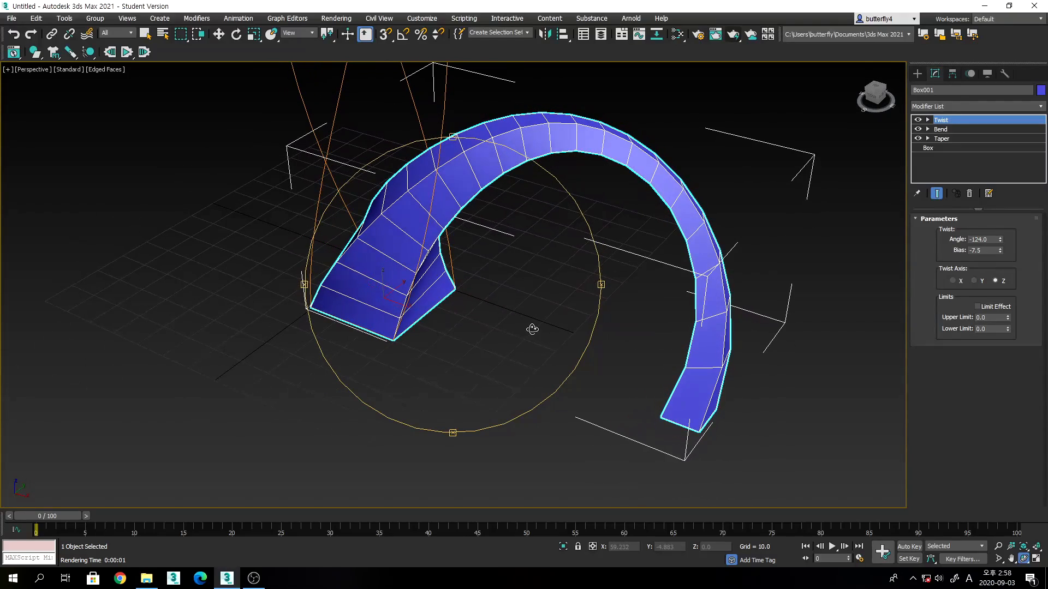
pyautogui.moveTo(505, 293); pyautogui.dragTo(489, 311)
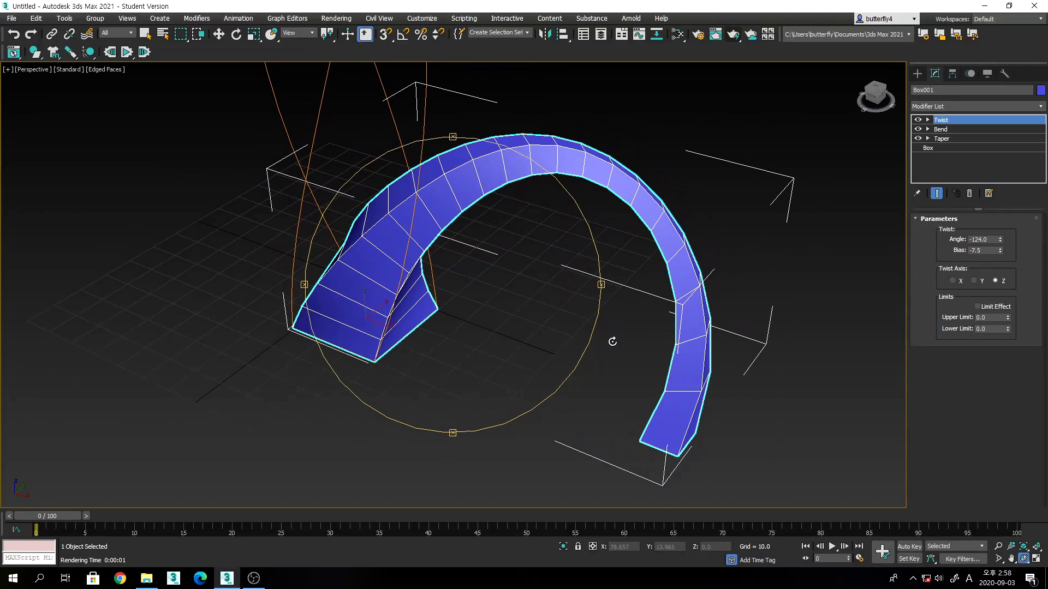
pyautogui.click(253, 578)
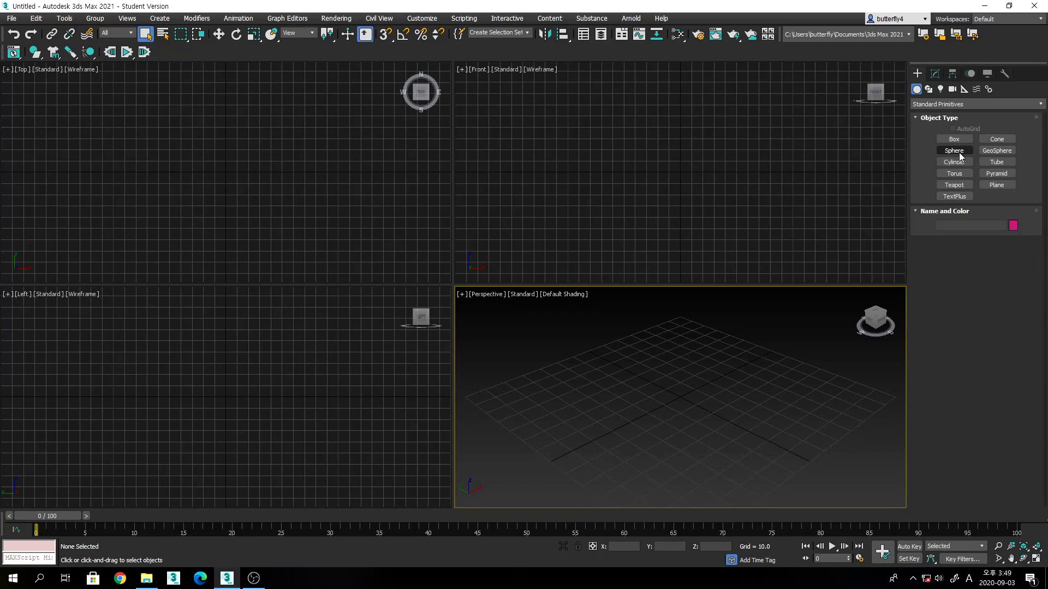
# Create a sphere with a radius of about 35 at the Top view's origin and show edged faces in the Perspective view.
pyautogui.click(956, 151)
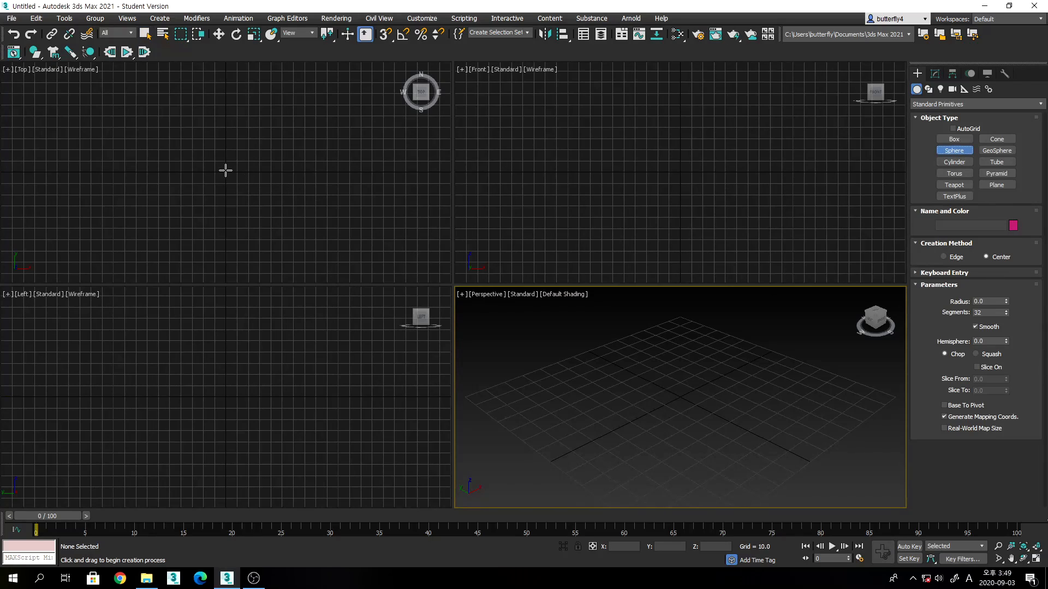
pyautogui.moveTo(226, 171); pyautogui.dragTo(245, 188)
pyautogui.moveTo(253, 196); pyautogui.dragTo(255, 198)
pyautogui.click(574, 294)
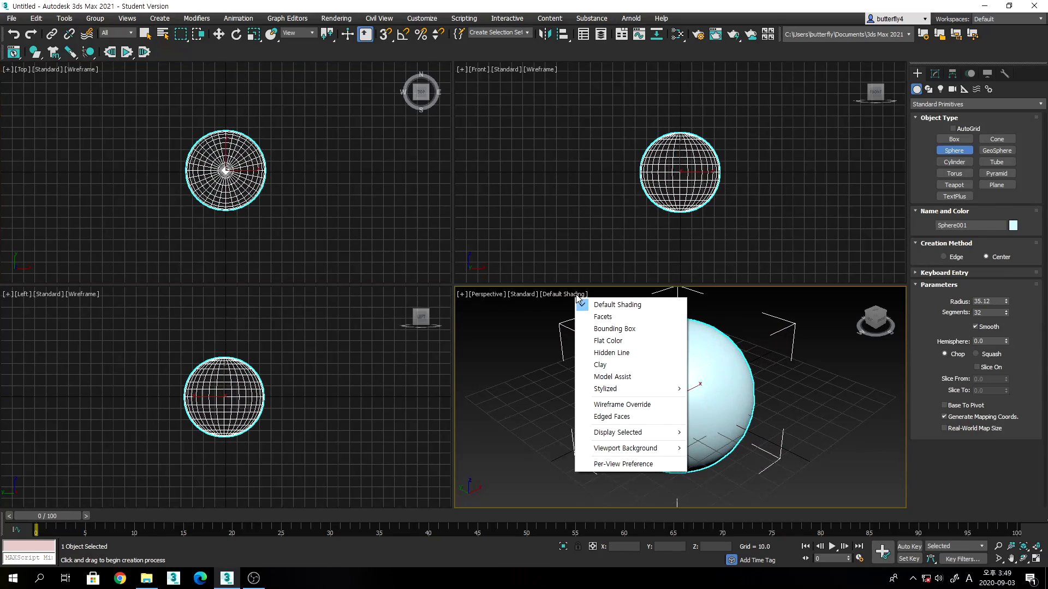
pyautogui.click(623, 417)
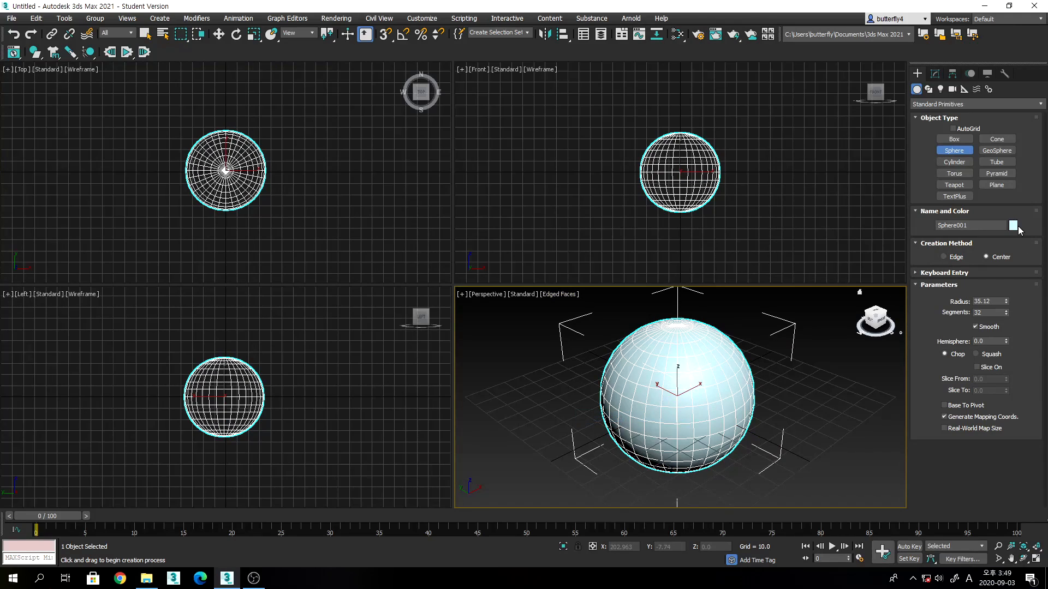
# Change the sphere's object color to a medium blue from the basic colors.
pyautogui.click(1013, 226)
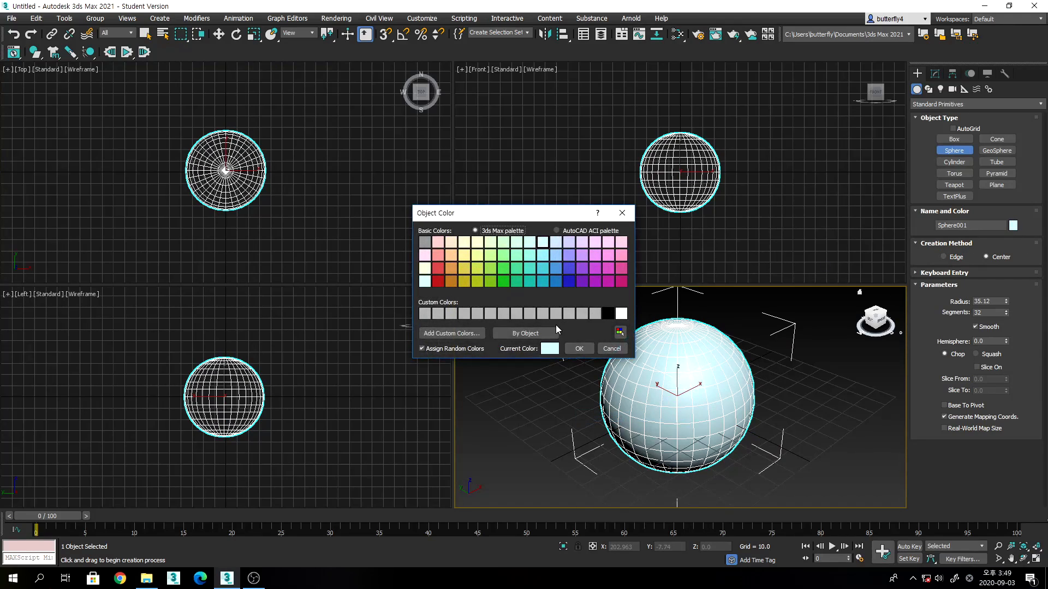
pyautogui.click(555, 281)
pyautogui.click(578, 349)
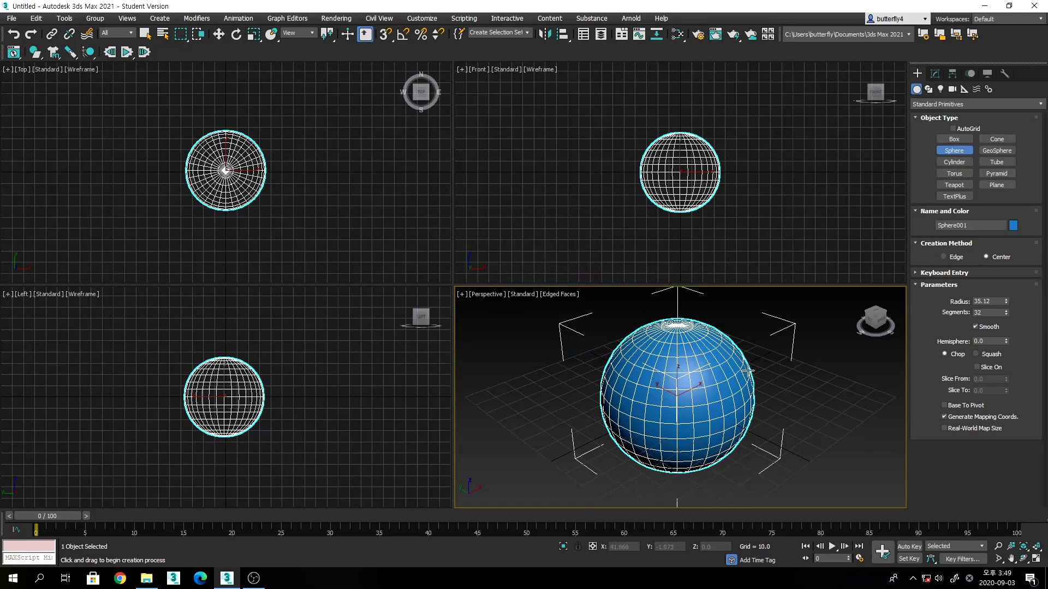
pyautogui.moveTo(797, 409); pyautogui.dragTo(791, 403, button='middle')
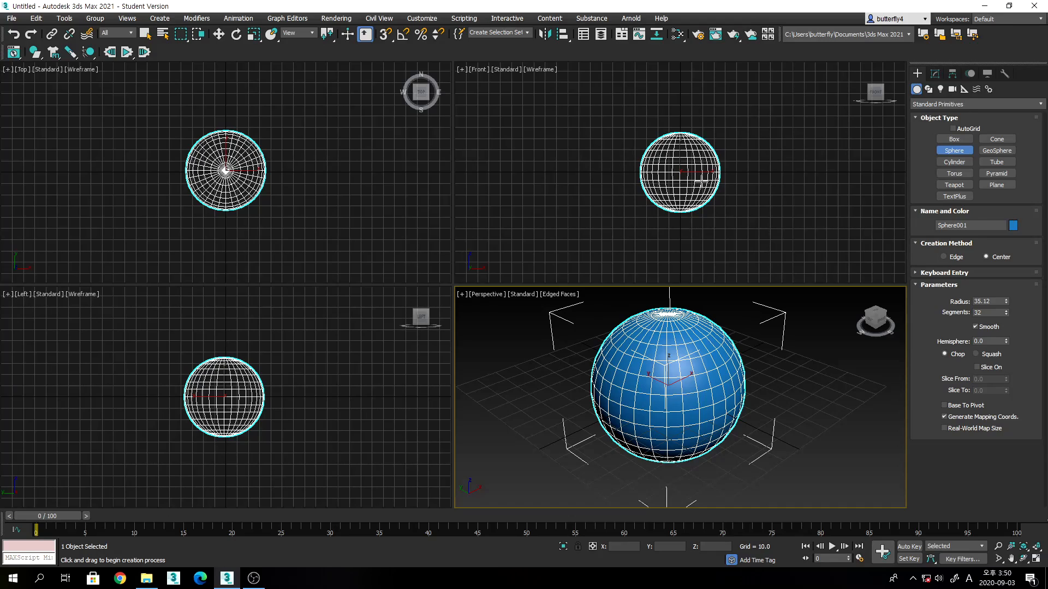
# Finish sphere creation and convert the sphere to an Editable Poly.
pyautogui.rightClick(702, 181)
pyautogui.rightClick(701, 181)
pyautogui.rightClick(701, 181)
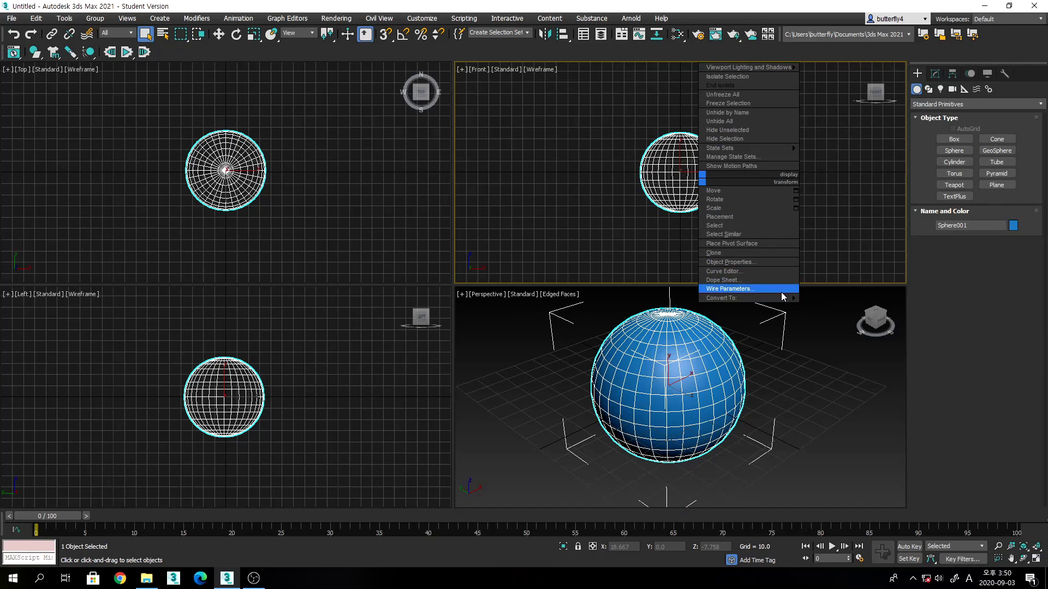
pyautogui.click(818, 307)
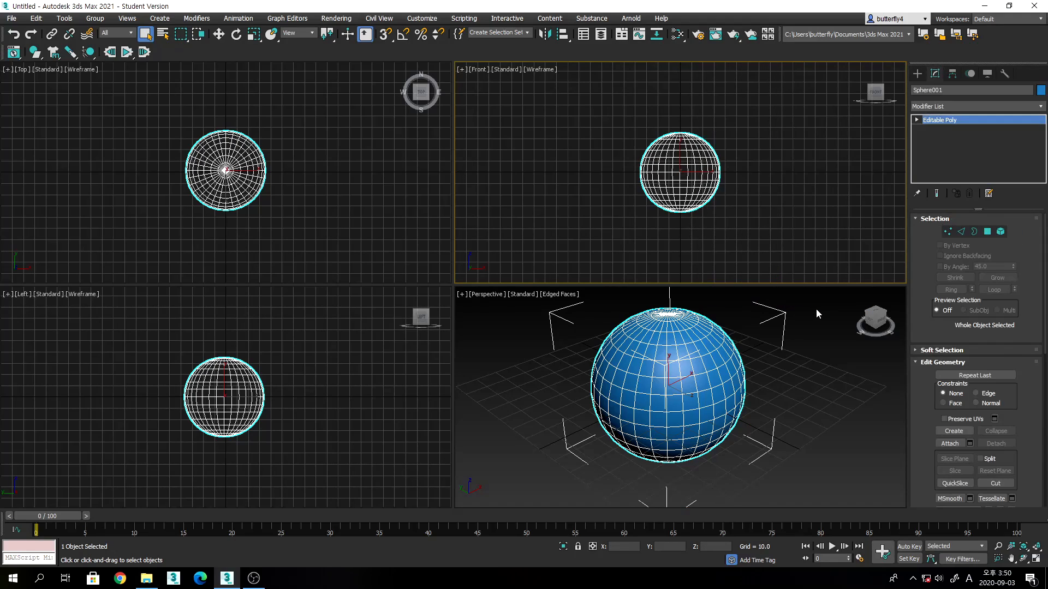
# Pull a single vertex on the sphere's +X side outward in the Front view to X about 68, and inspect the spike in Perspective.
pyautogui.click(947, 232)
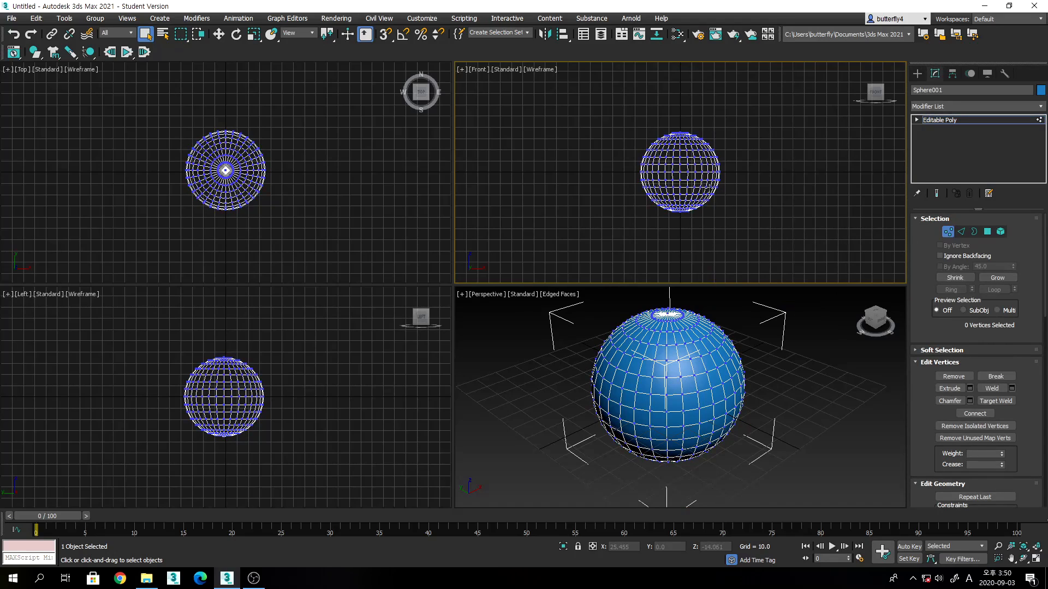
pyautogui.click(718, 178)
pyautogui.click(218, 34)
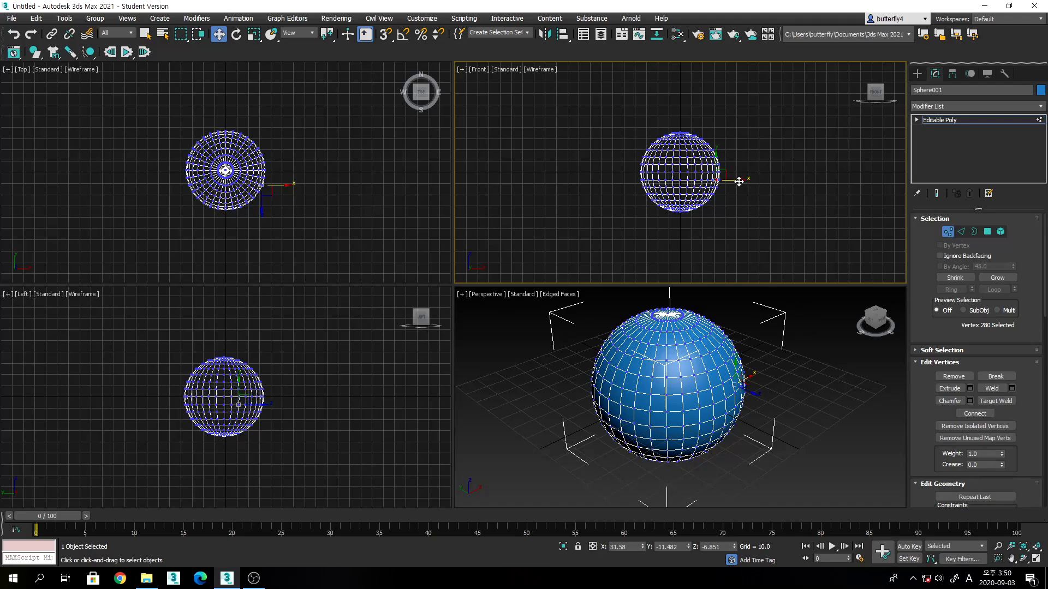
pyautogui.moveTo(739, 181); pyautogui.dragTo(778, 182)
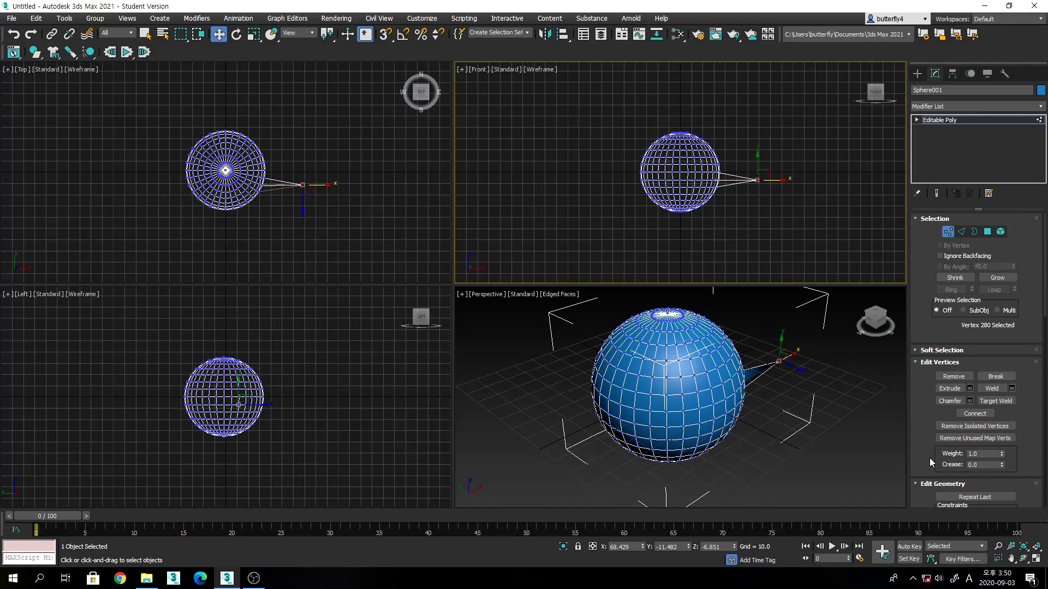
pyautogui.click(1024, 559)
pyautogui.moveTo(742, 431); pyautogui.dragTo(664, 402)
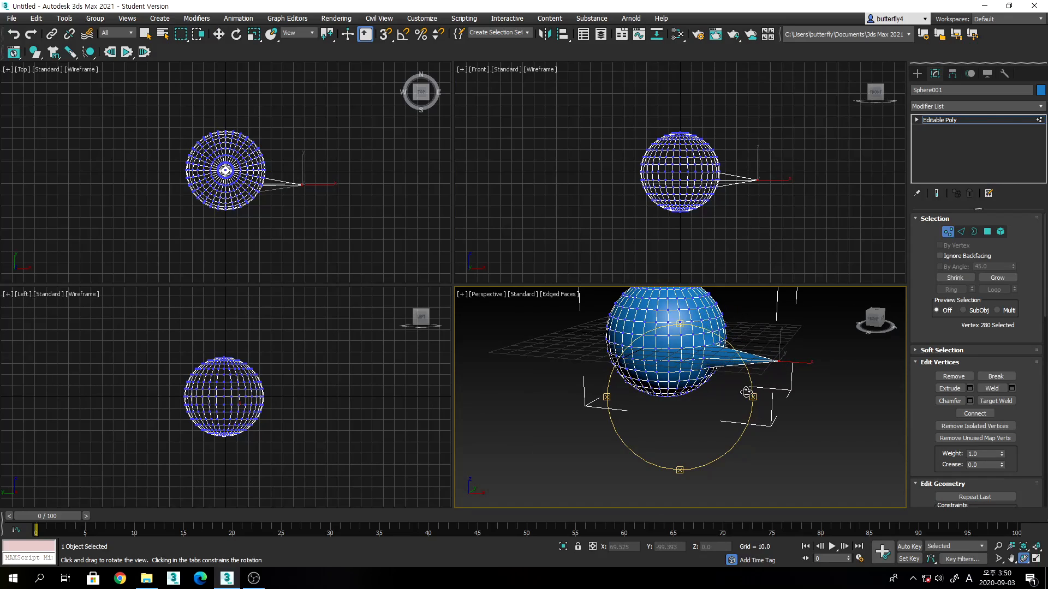
# Undo the vertex edit and the Editable Poly conversion to get back to the parametric sphere.
pyautogui.hotkey('ctrl', 'z')
pyautogui.hotkey('ctrl', 'z')
pyautogui.hotkey('ctrl', 'z')
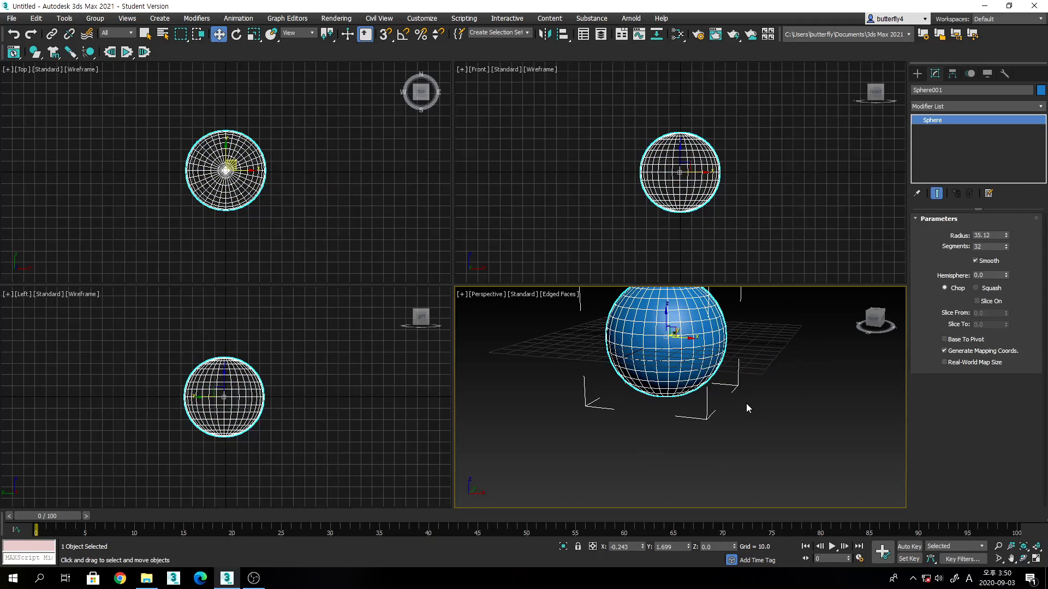
pyautogui.moveTo(745, 403); pyautogui.dragTo(760, 445, button='middle')
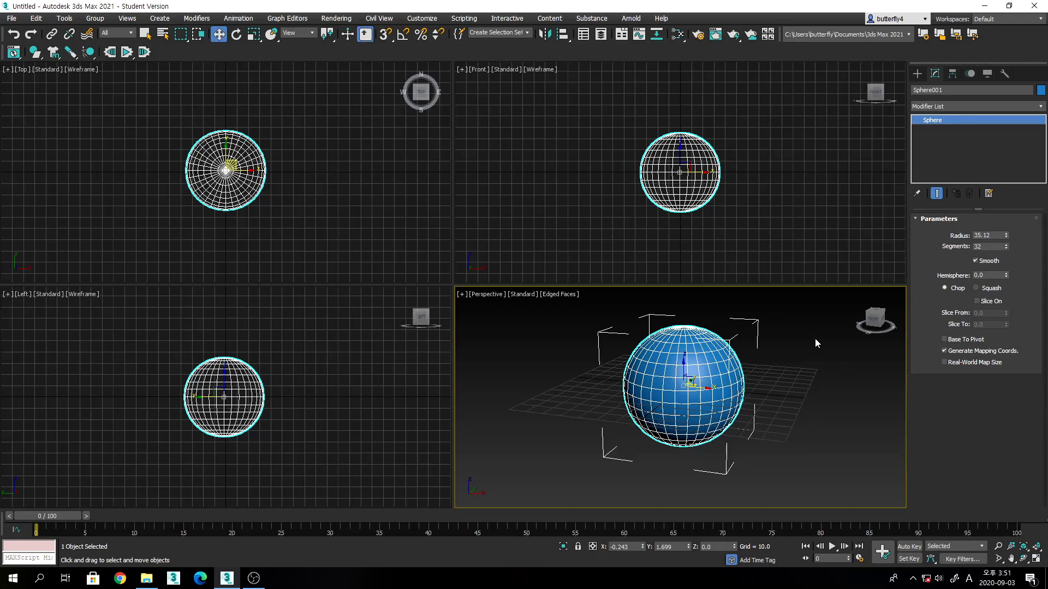
# Add an FFD 2x2x2 modifier to the sphere and enter its Control Points level.
pyautogui.click(950, 106)
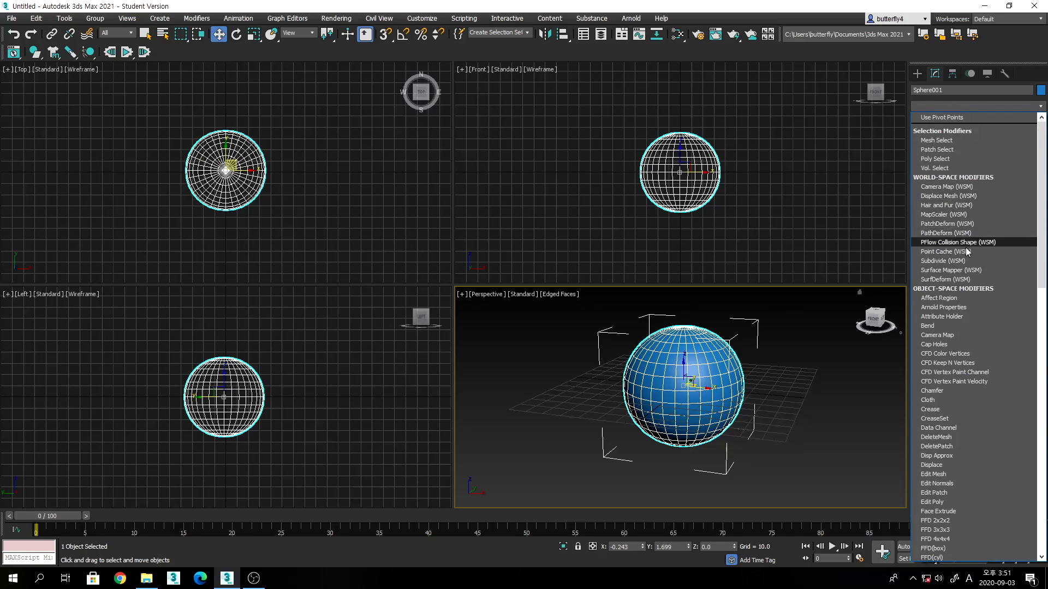
pyautogui.scroll(-7, 965, 251)
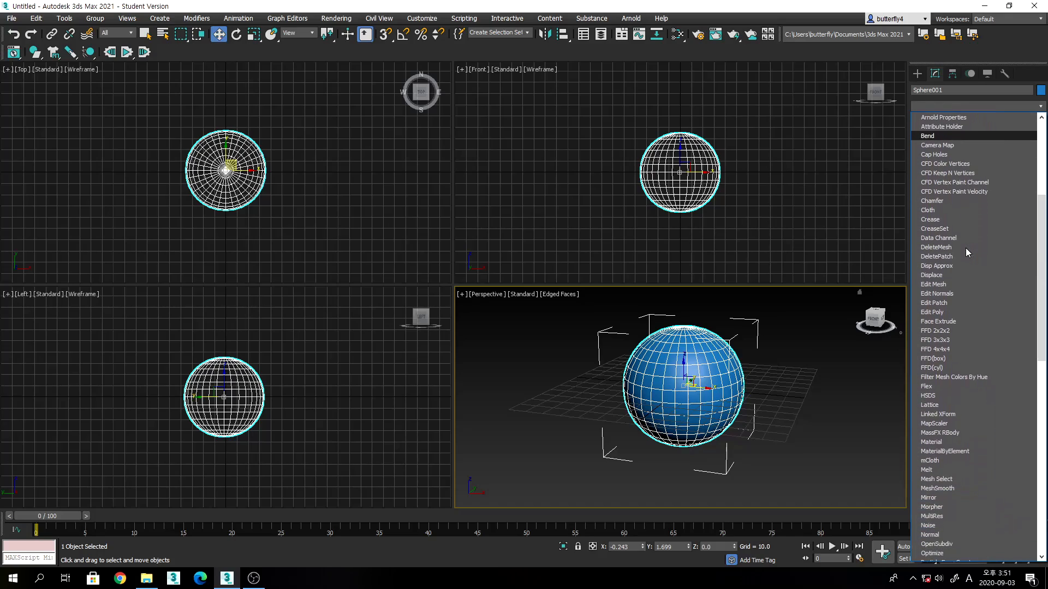
pyautogui.scroll(-3, 965, 248)
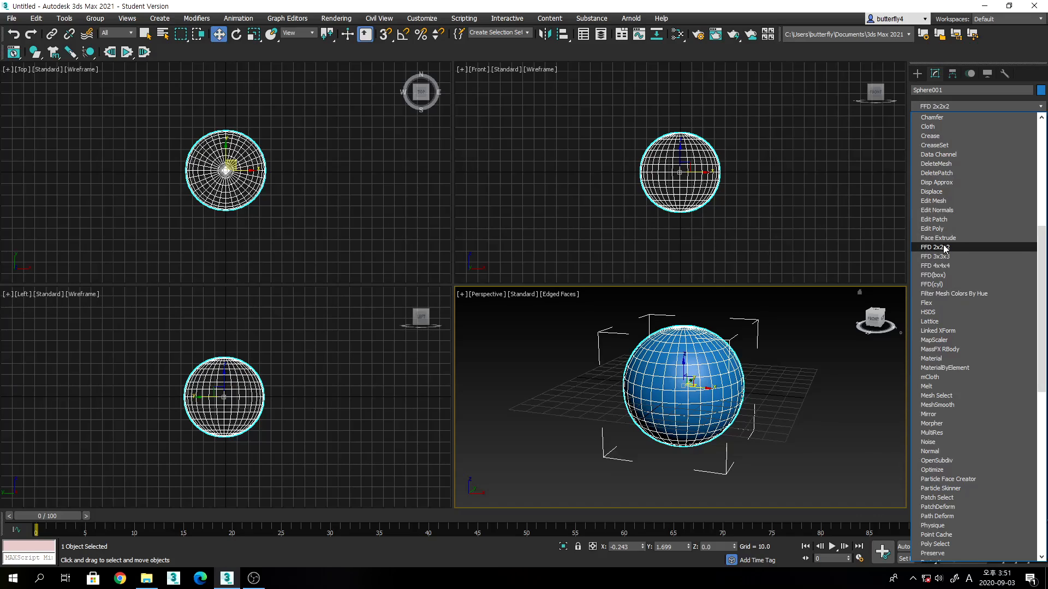
pyautogui.click(945, 248)
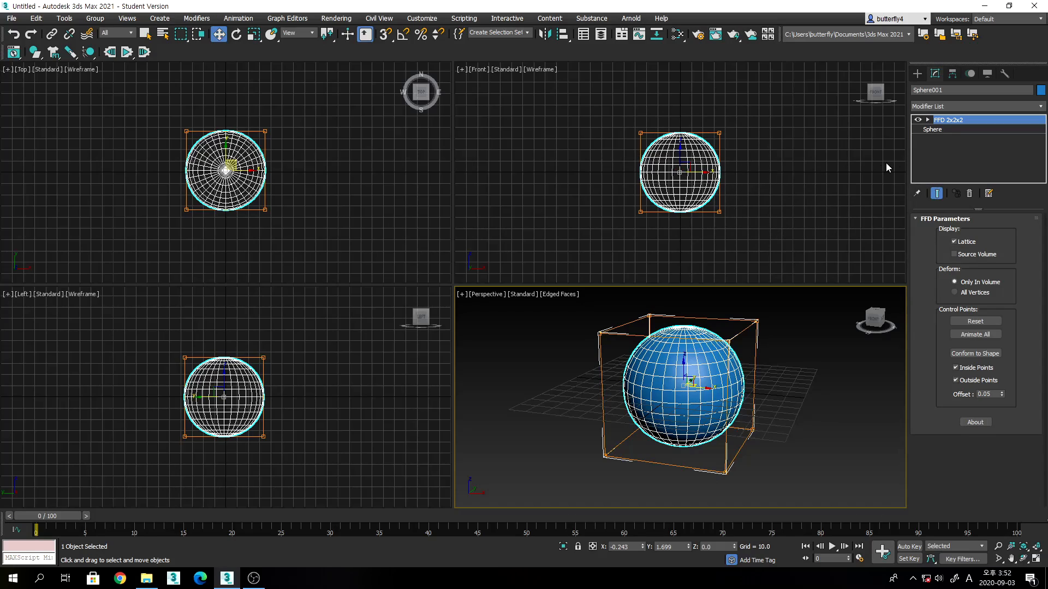
pyautogui.click(928, 120)
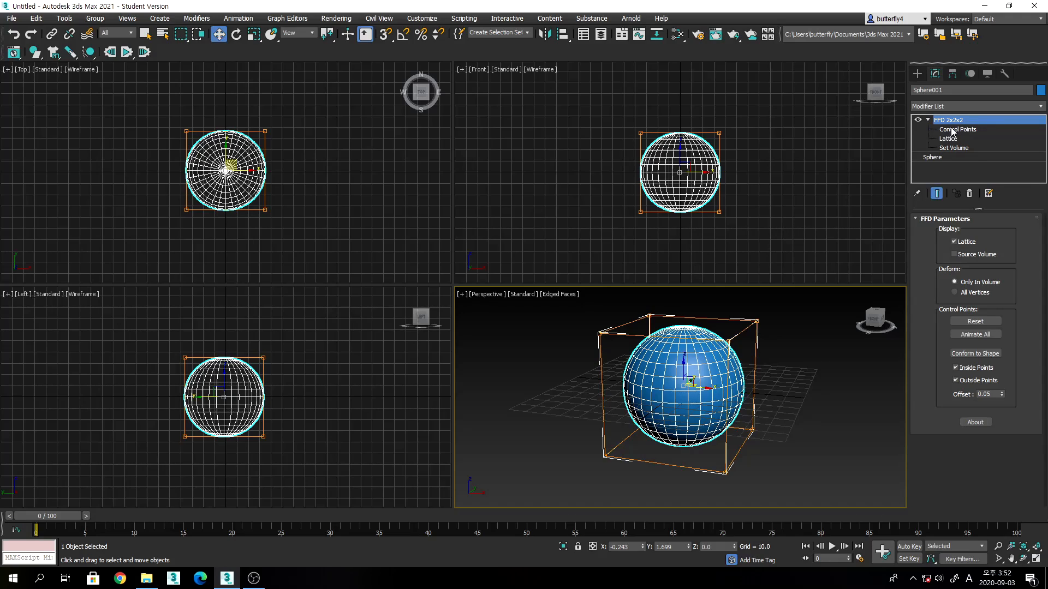
pyautogui.click(953, 130)
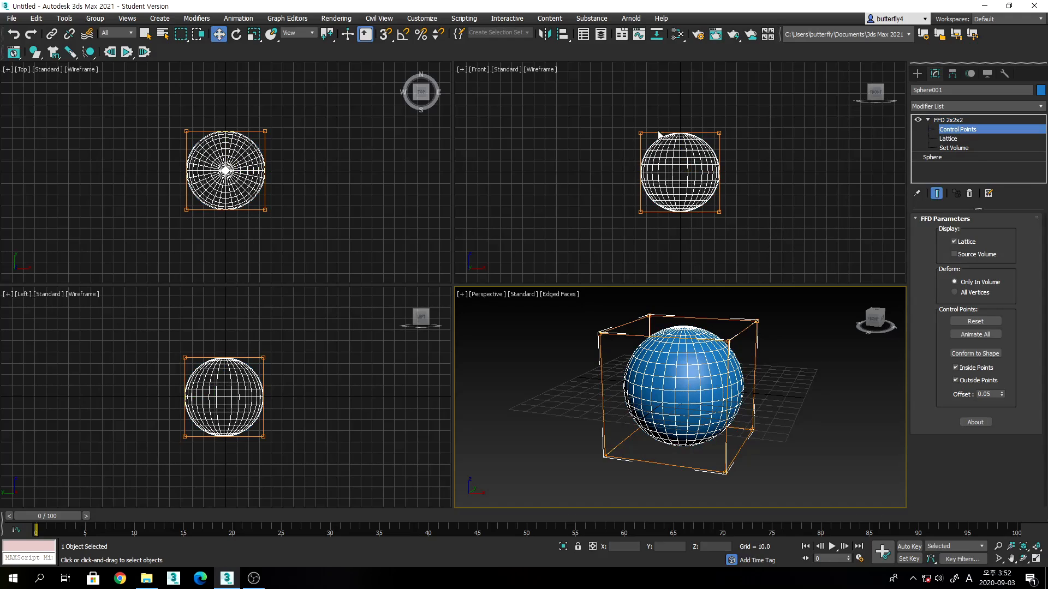
# Select the four upper control points of the lattice one by one in the Perspective view.
pyautogui.moveTo(646, 125); pyautogui.dragTo(636, 138)
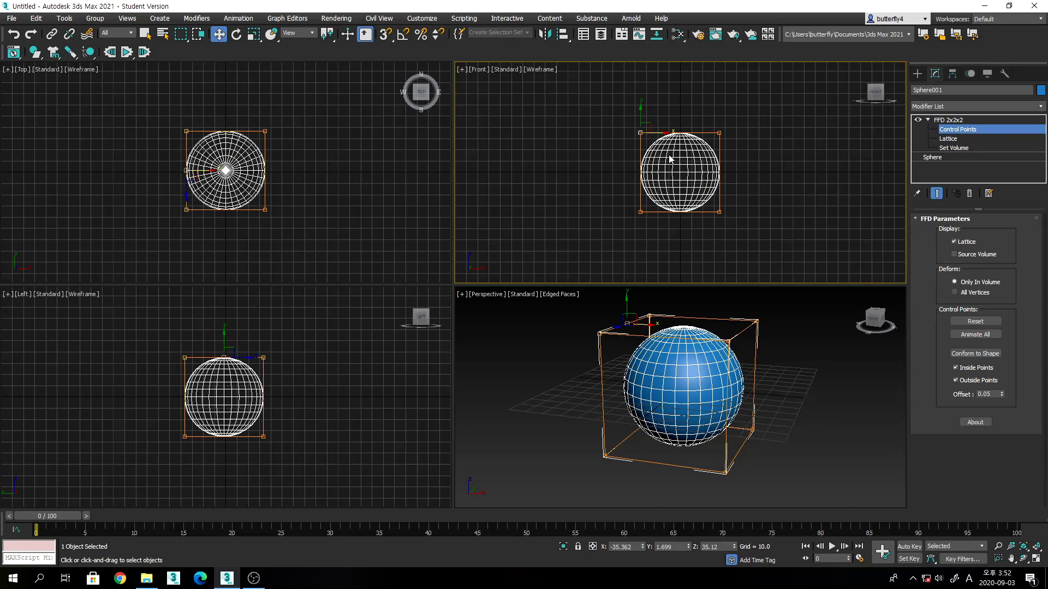
pyautogui.click(683, 297)
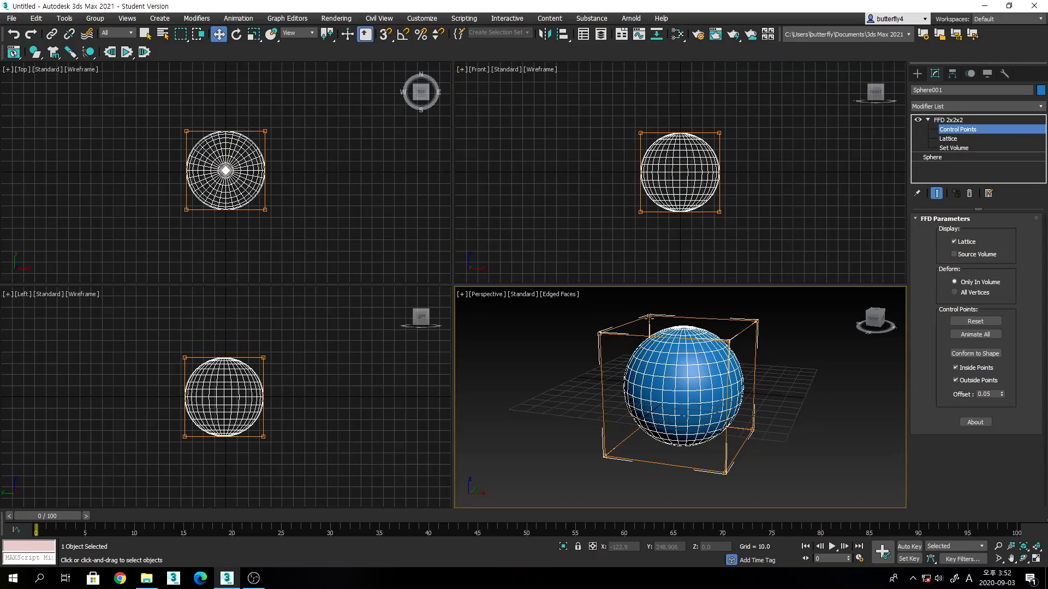
pyautogui.click(649, 316)
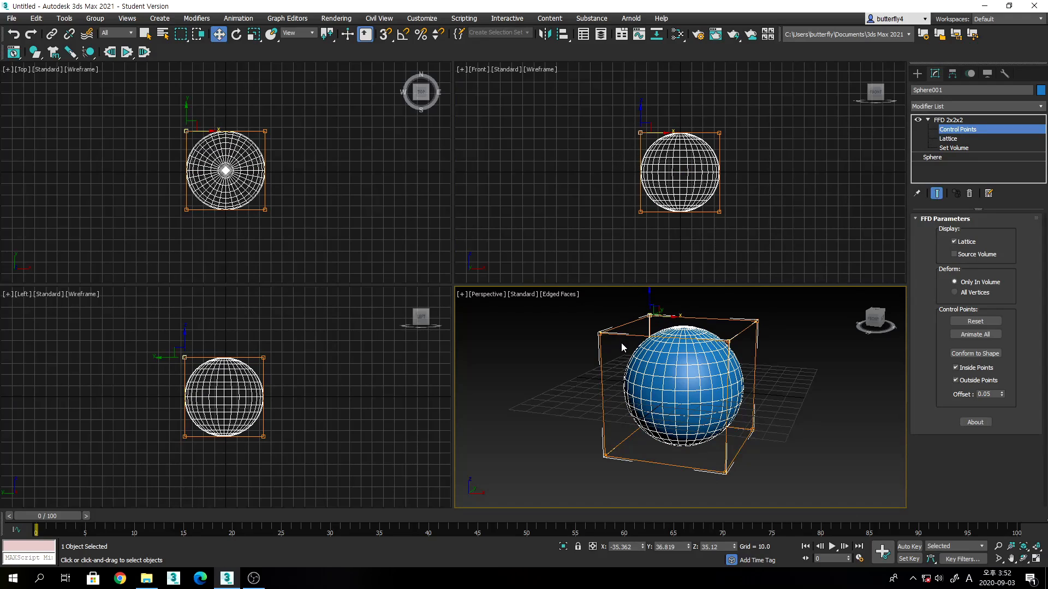
pyautogui.keyDown('ctrl'); pyautogui.click(599, 332); pyautogui.keyUp('ctrl')
pyautogui.keyDown('ctrl'); pyautogui.click(728, 341); pyautogui.keyUp('ctrl')
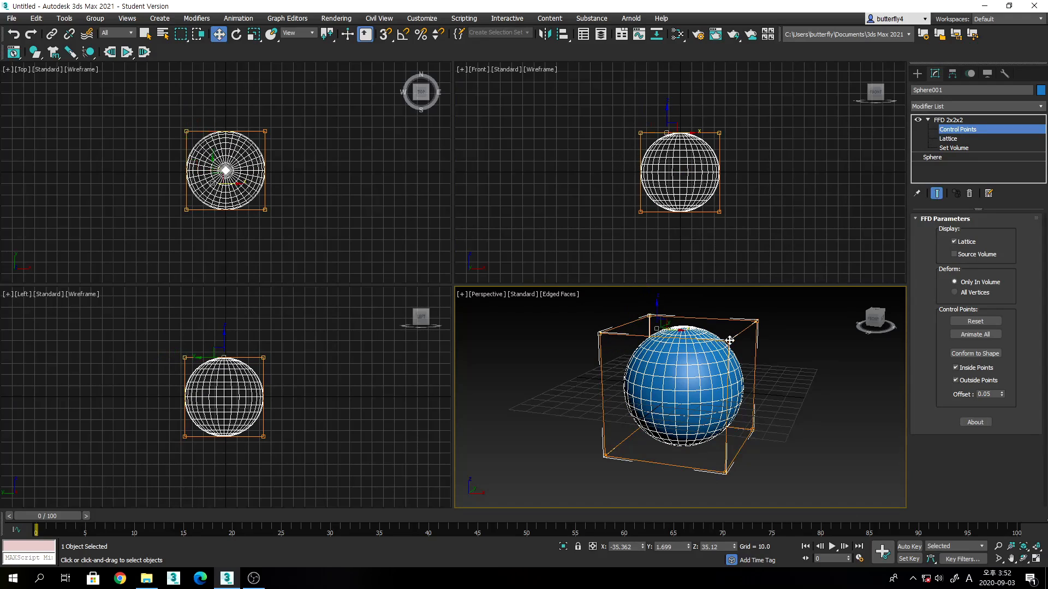
pyautogui.keyDown('ctrl'); pyautogui.click(757, 322); pyautogui.keyUp('ctrl')
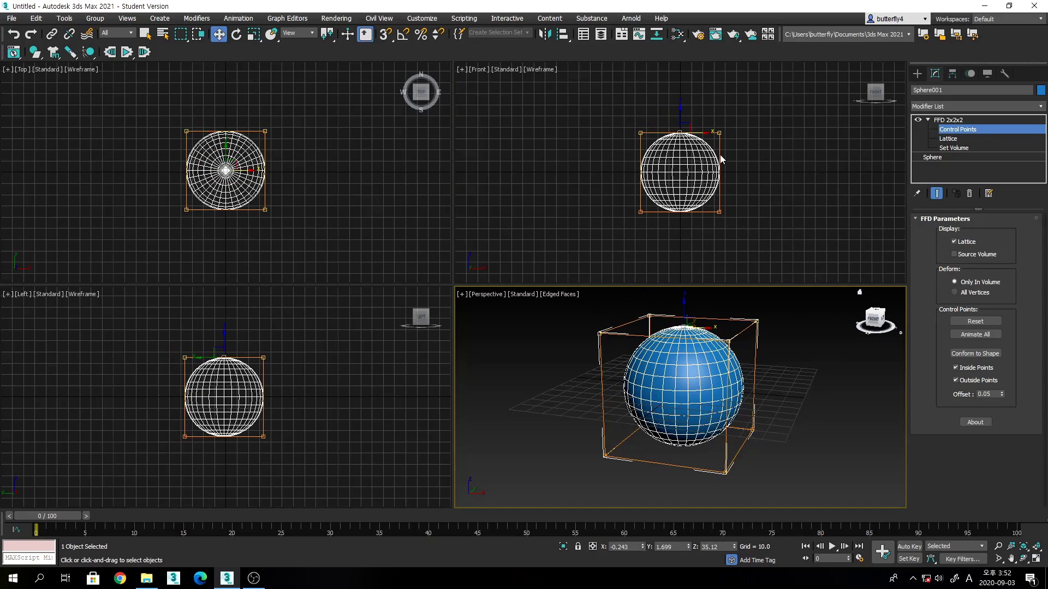
# Region-select the upper control points in the Front view and raise them to Z about 56 to elongate the sphere.
pyautogui.moveTo(619, 111); pyautogui.dragTo(768, 159)
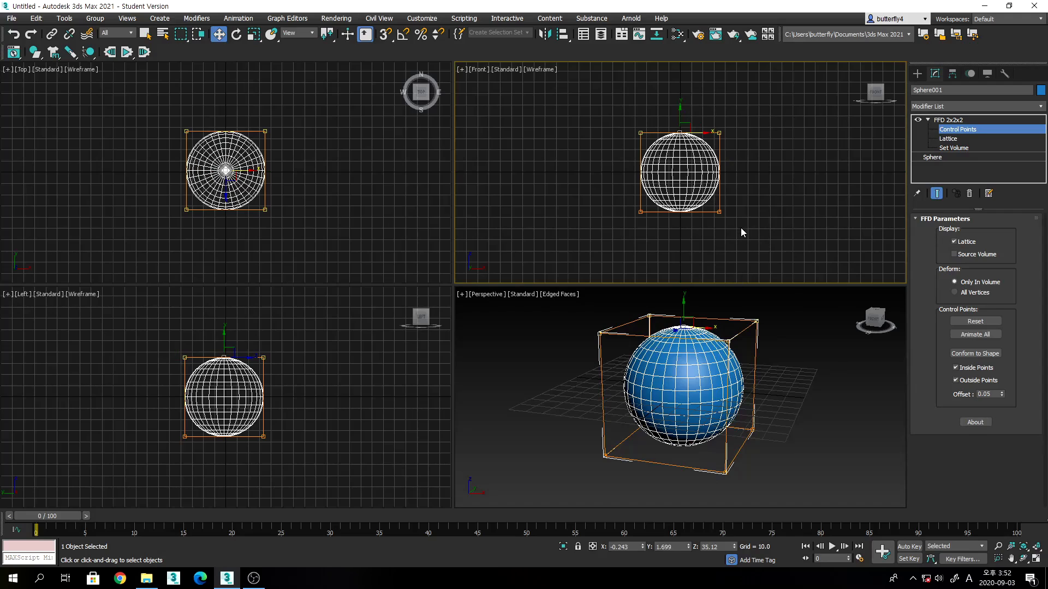
pyautogui.moveTo(760, 203); pyautogui.dragTo(776, 224, button='middle')
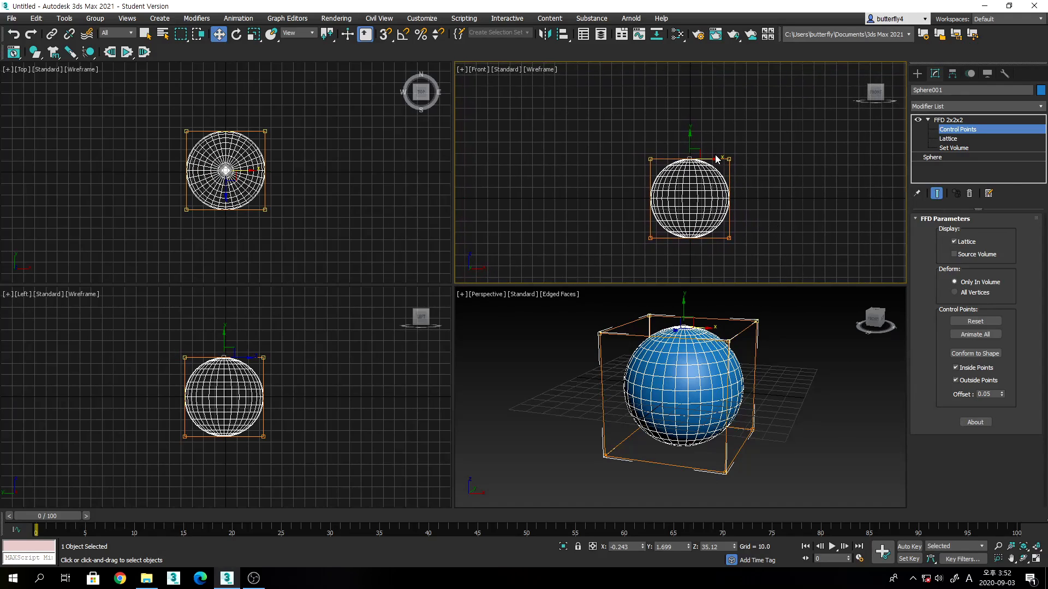
pyautogui.moveTo(692, 140); pyautogui.dragTo(696, 103)
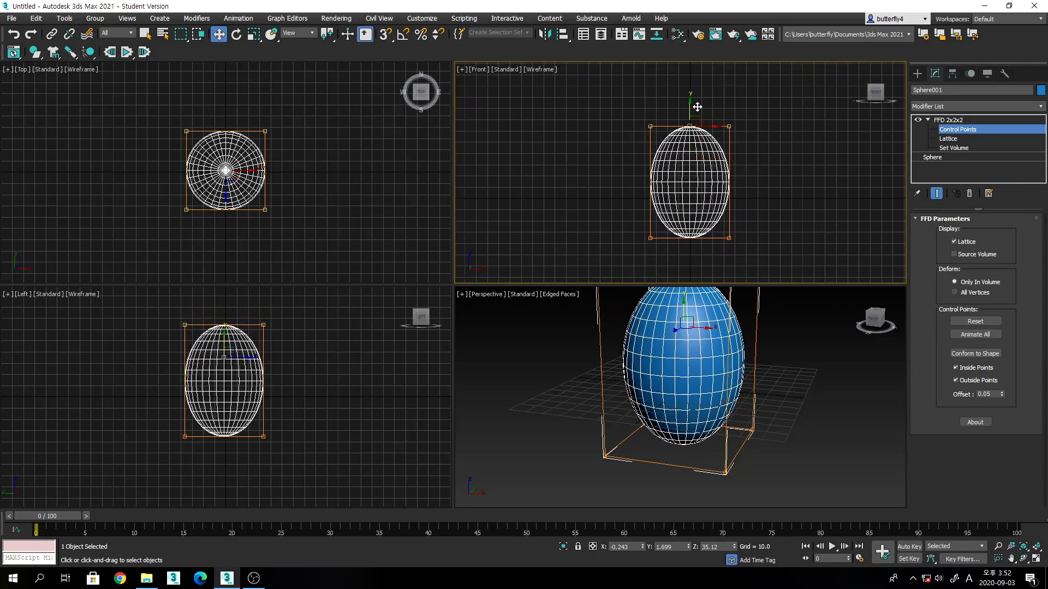
pyautogui.moveTo(753, 221)
pyautogui.mouseDown(button='middle')
pyautogui.moveTo(755, 235)
pyautogui.moveTo(754, 210)
pyautogui.mouseUp(button='middle')
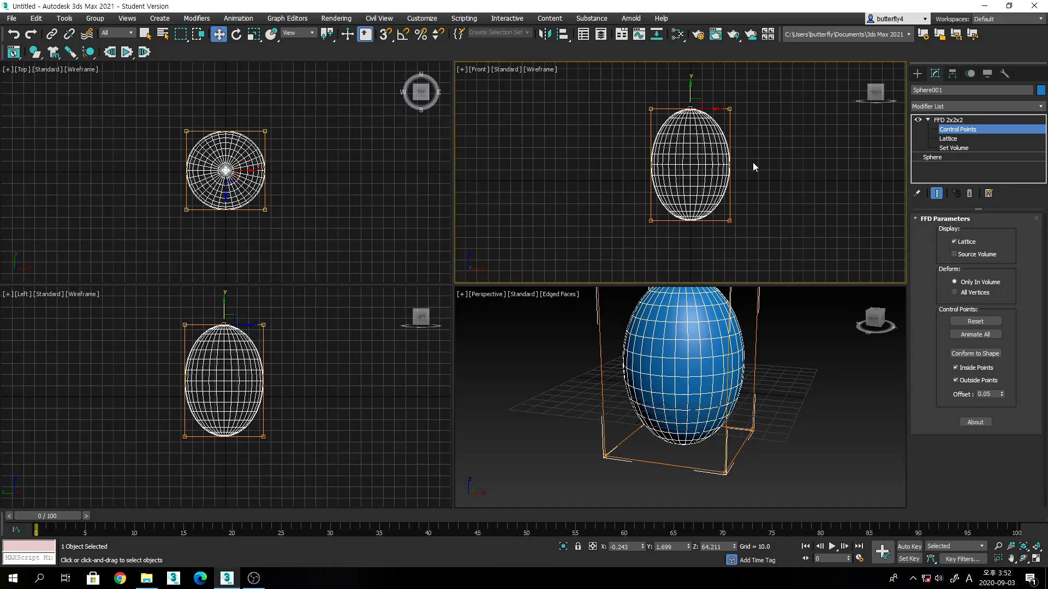
pyautogui.moveTo(690, 86); pyautogui.dragTo(692, 94)
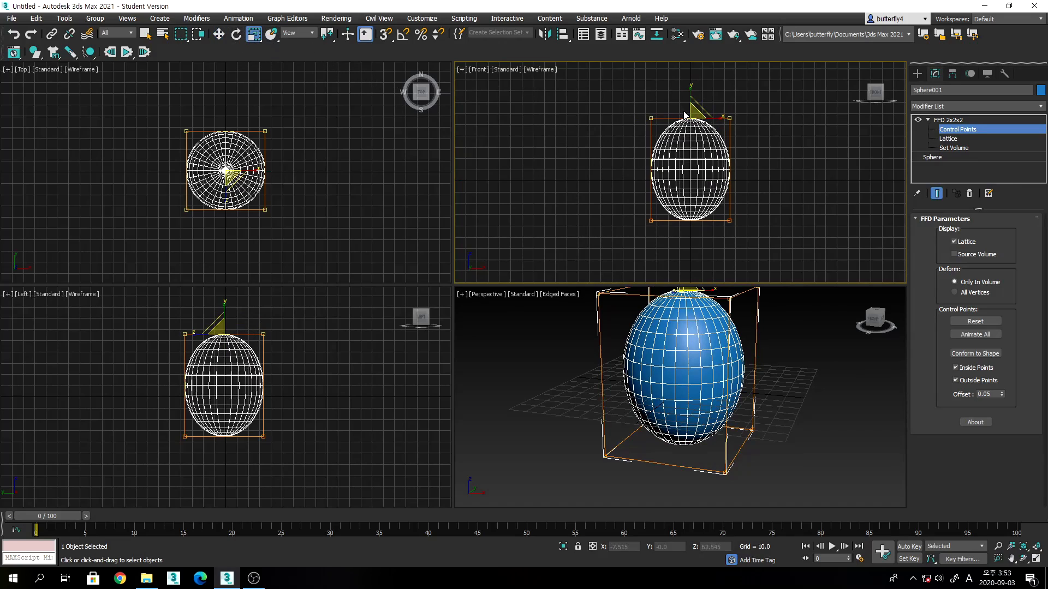
# Scale the upper control points inward and lower them to Z about 46 to form an egg shape.
pyautogui.moveTo(691, 115); pyautogui.dragTo(692, 140)
pyautogui.click(219, 33)
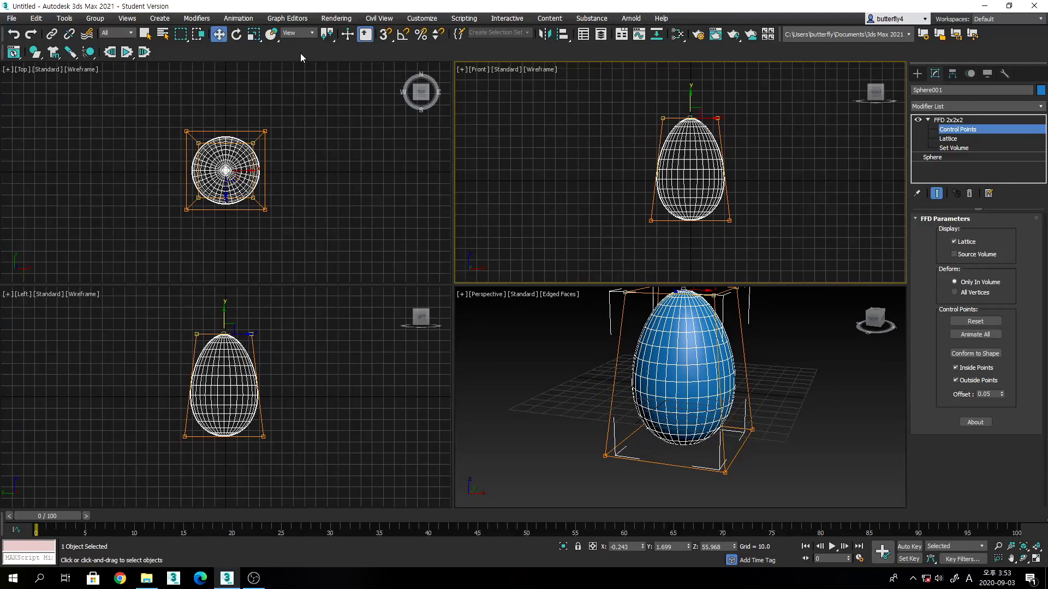
pyautogui.moveTo(691, 96); pyautogui.dragTo(700, 116)
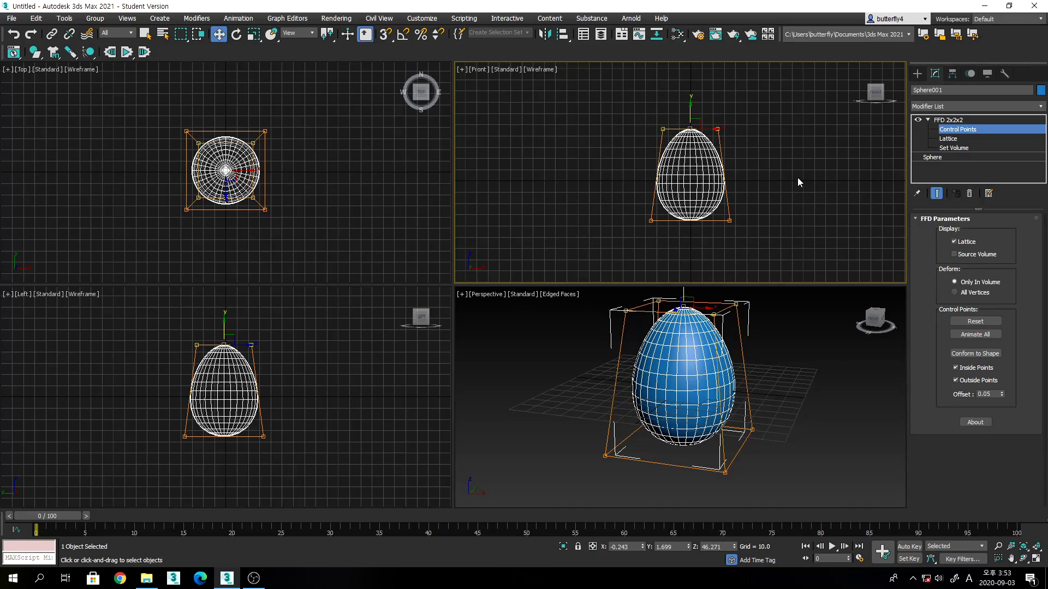
# Replace the sphere's FFD 2x2x2 modifier with FFD 4x4x4 and enter its Control Points level.
pyautogui.click(938, 120)
pyautogui.click(970, 194)
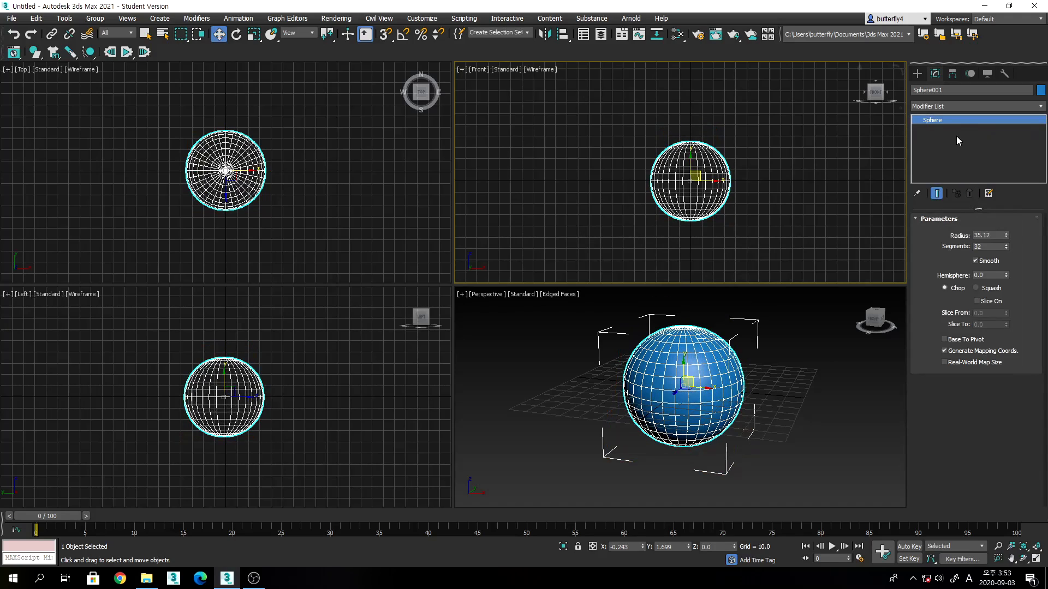
pyautogui.click(942, 106)
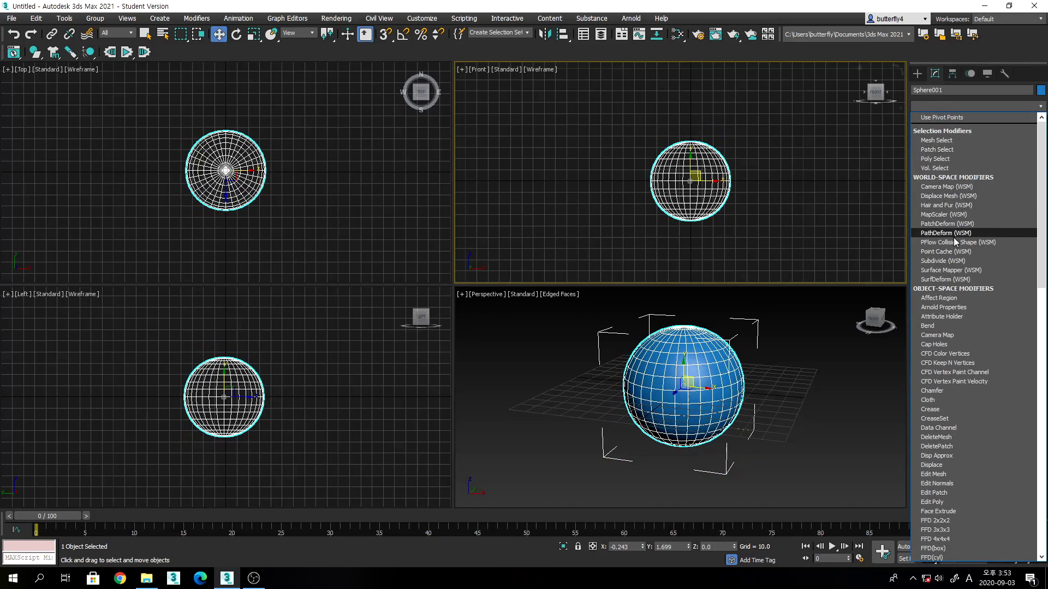
pyautogui.scroll(-4, 971, 388)
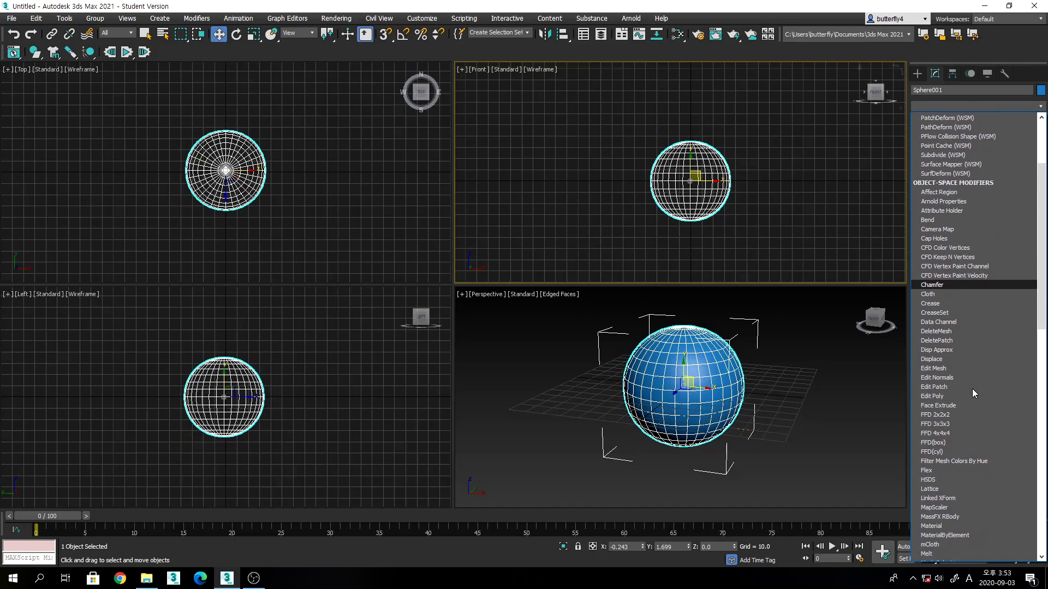
pyautogui.click(936, 433)
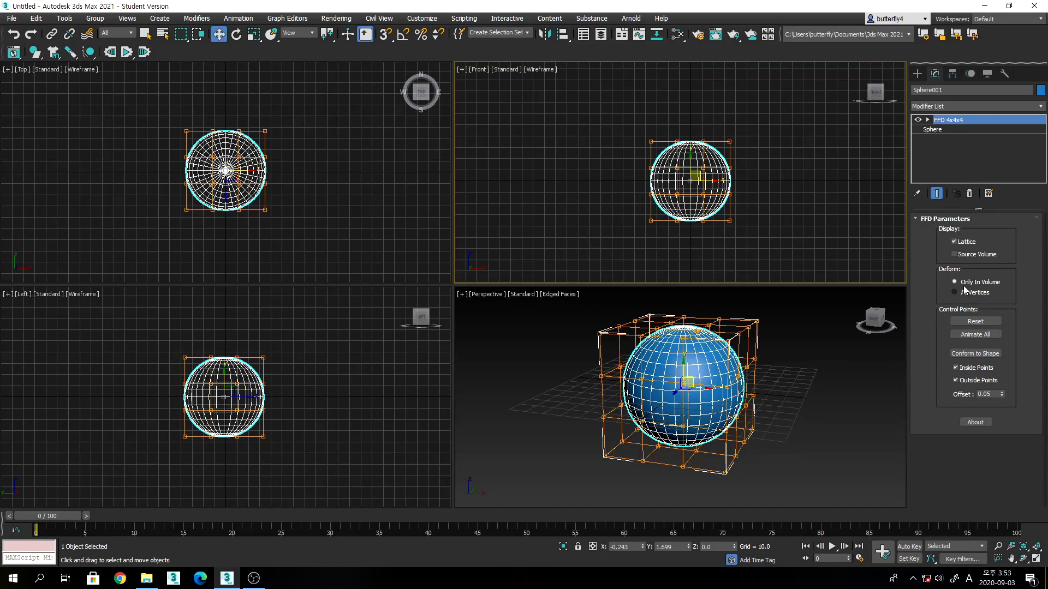
pyautogui.click(928, 120)
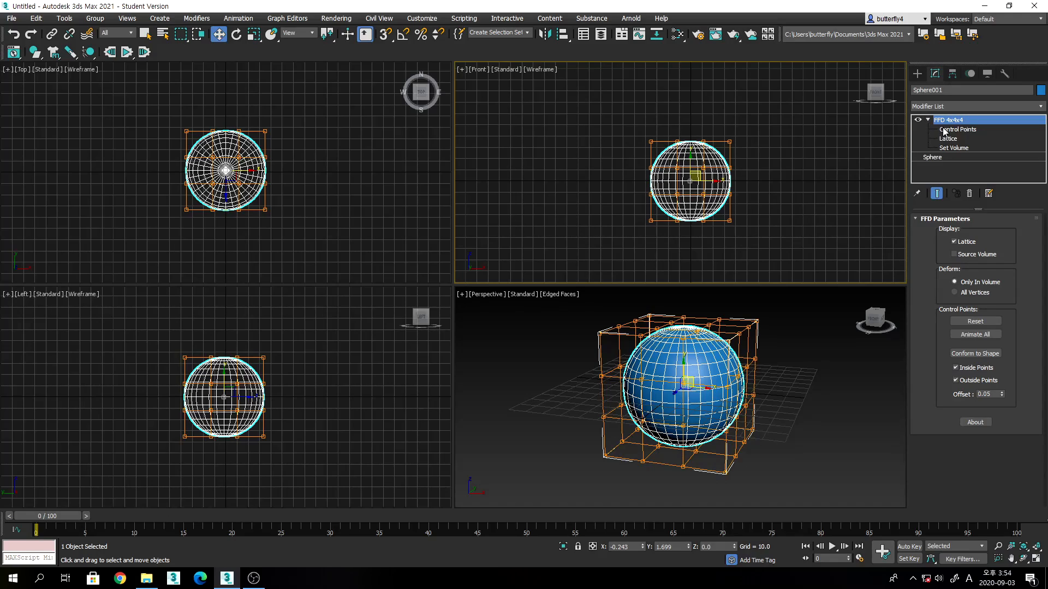
pyautogui.click(943, 130)
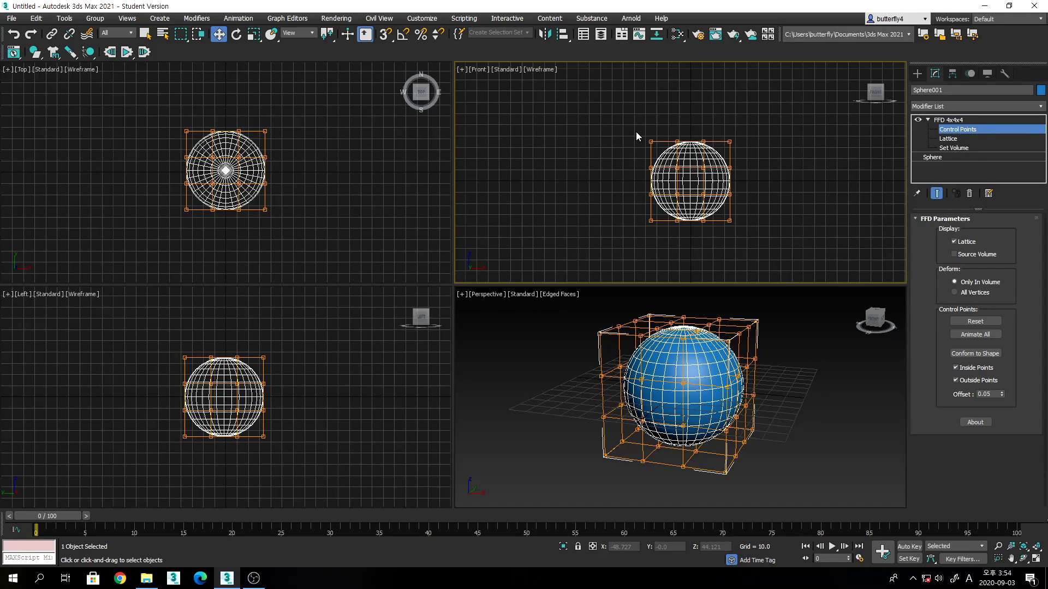
# Try pushing the top row of control points down to Z about -34 in the Front view to hollow the sphere, and undo the move.
pyautogui.moveTo(636, 132); pyautogui.dragTo(702, 205)
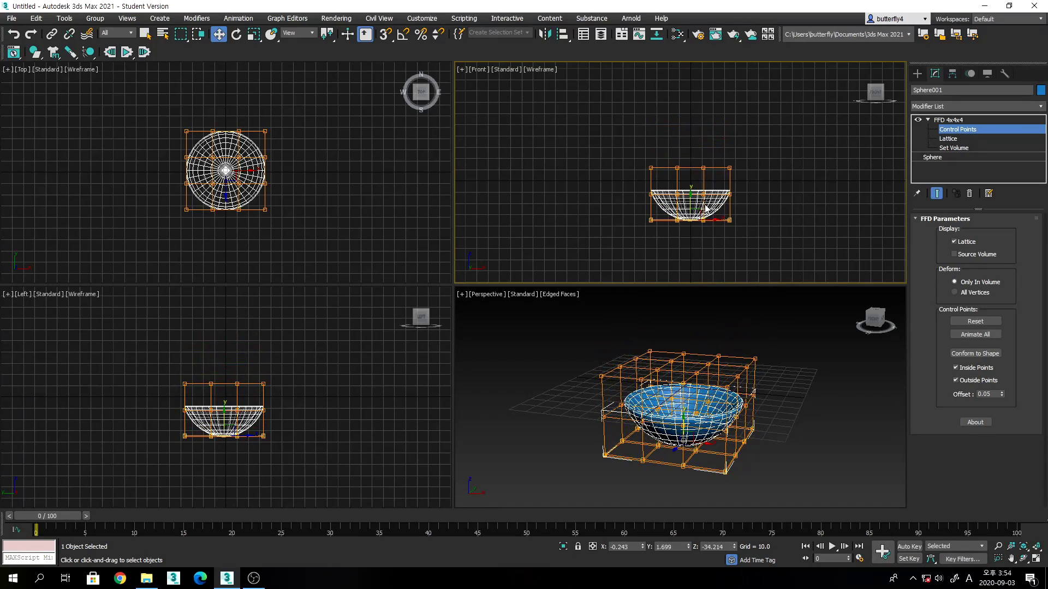
pyautogui.hotkey('ctrl', 'z')
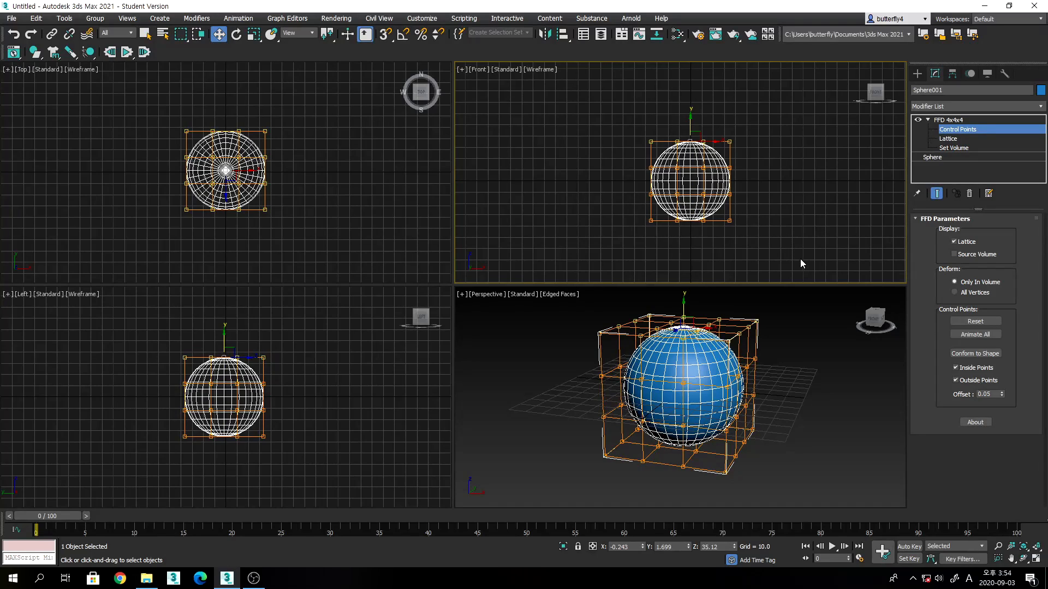
# Turn on Auto Key, go to frame 50 and lower the top row of control points to Z about -30 in the Front view.
pyautogui.click(911, 547)
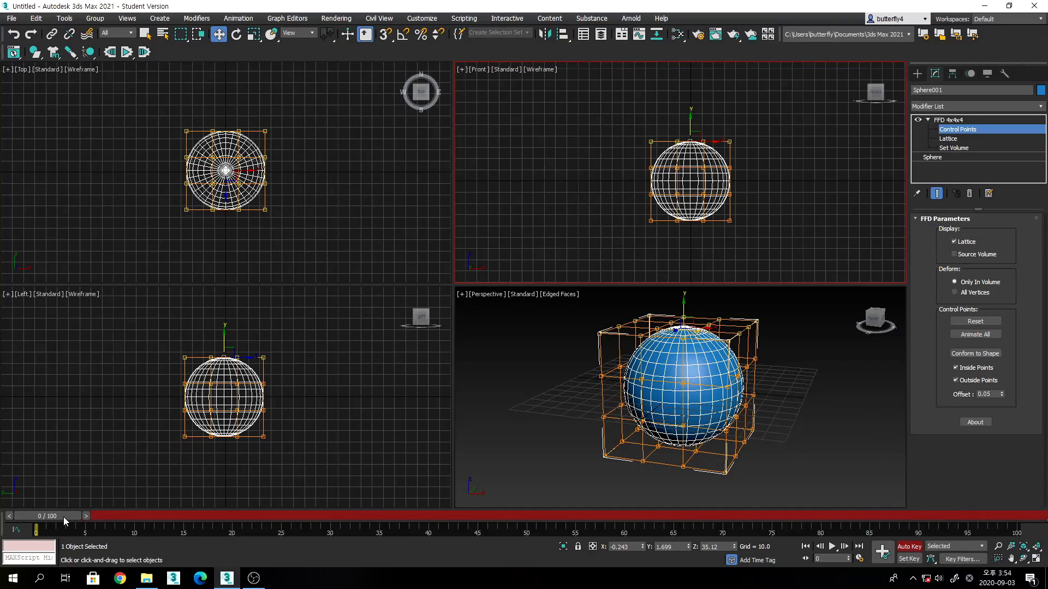
pyautogui.moveTo(63, 516); pyautogui.dragTo(539, 515)
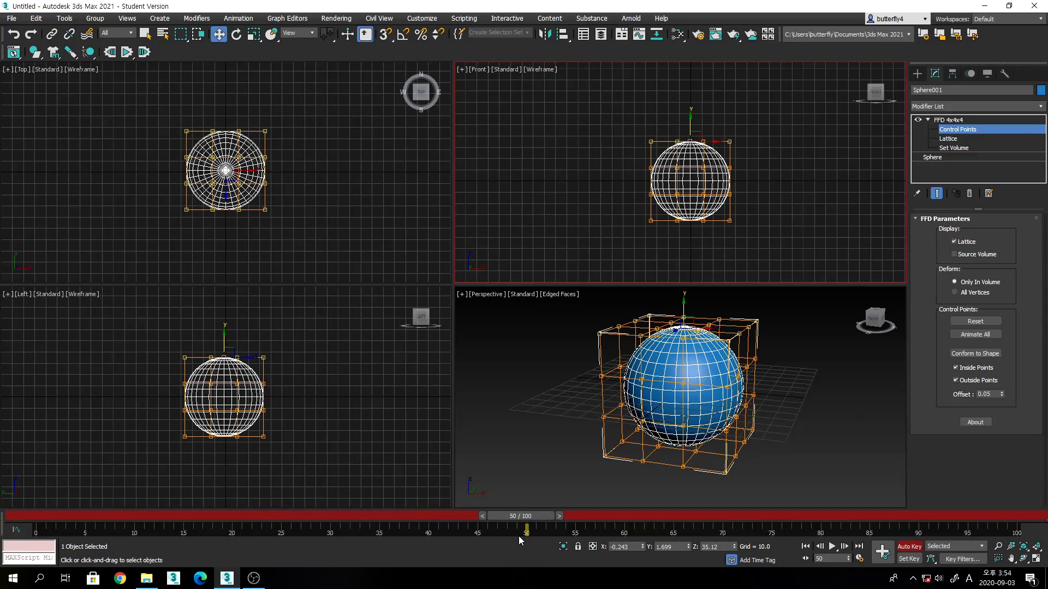
pyautogui.moveTo(690, 114); pyautogui.dragTo(697, 187)
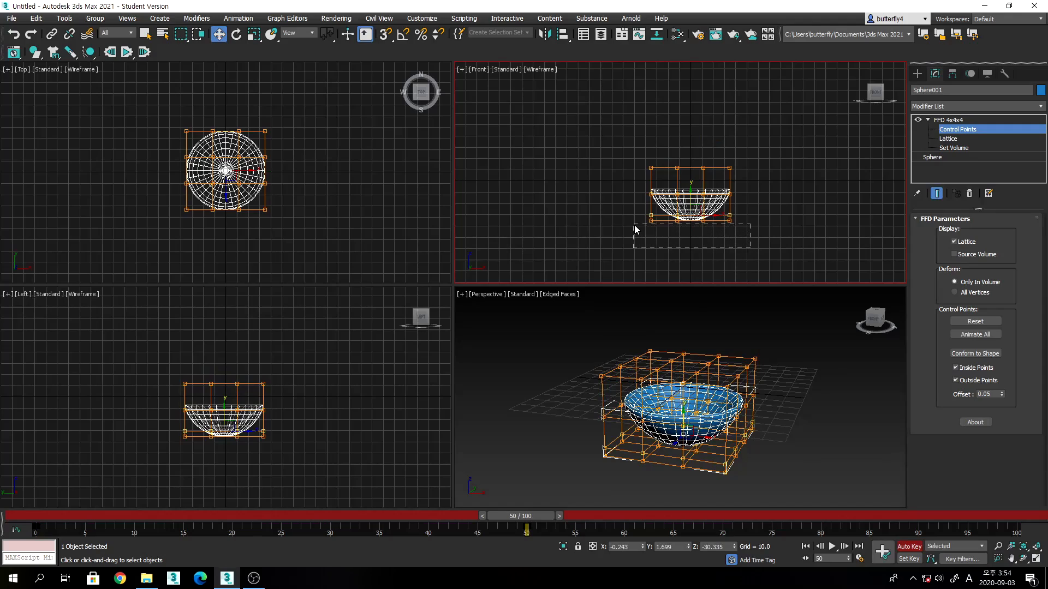
# Go to frame 100 and lower the bottom row of control points to Z about -56 in the Front view.
pyautogui.moveTo(634, 225); pyautogui.dragTo(633, 220)
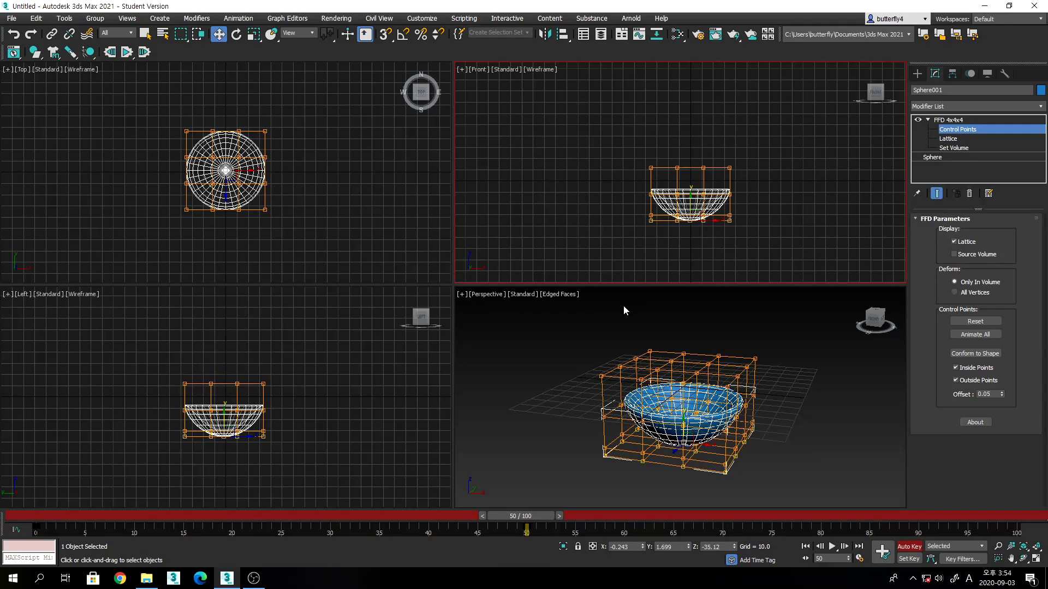
pyautogui.moveTo(543, 516); pyautogui.dragTo(1037, 507)
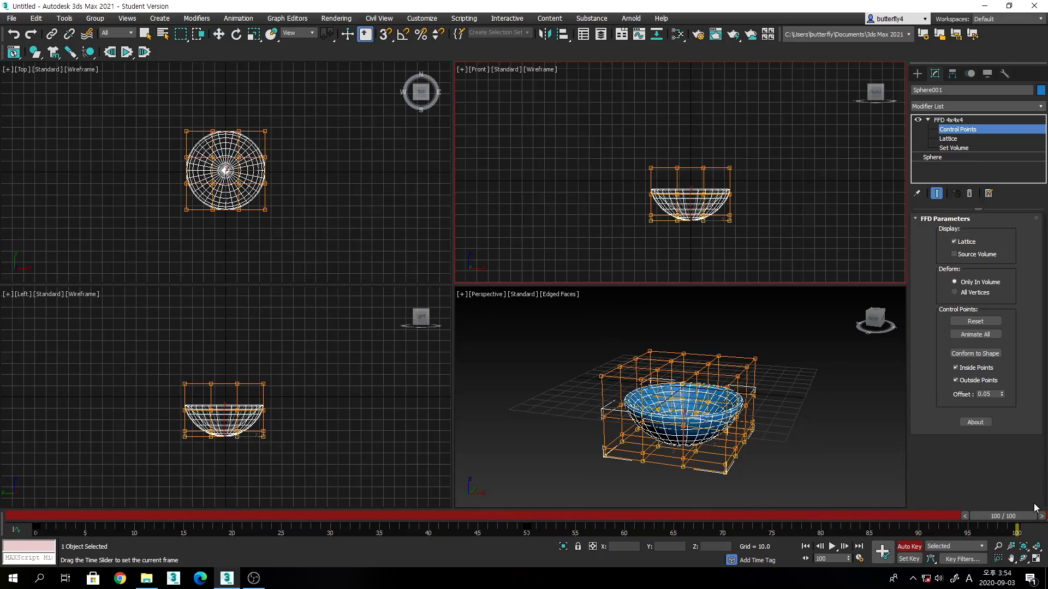
pyautogui.click(690, 196)
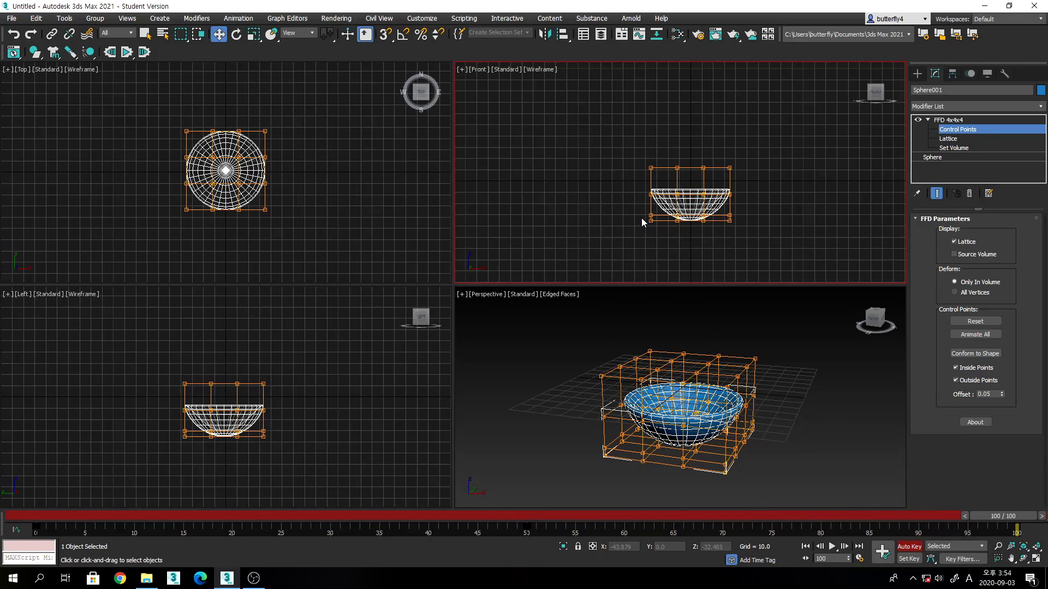
pyautogui.moveTo(641, 218); pyautogui.dragTo(687, 222)
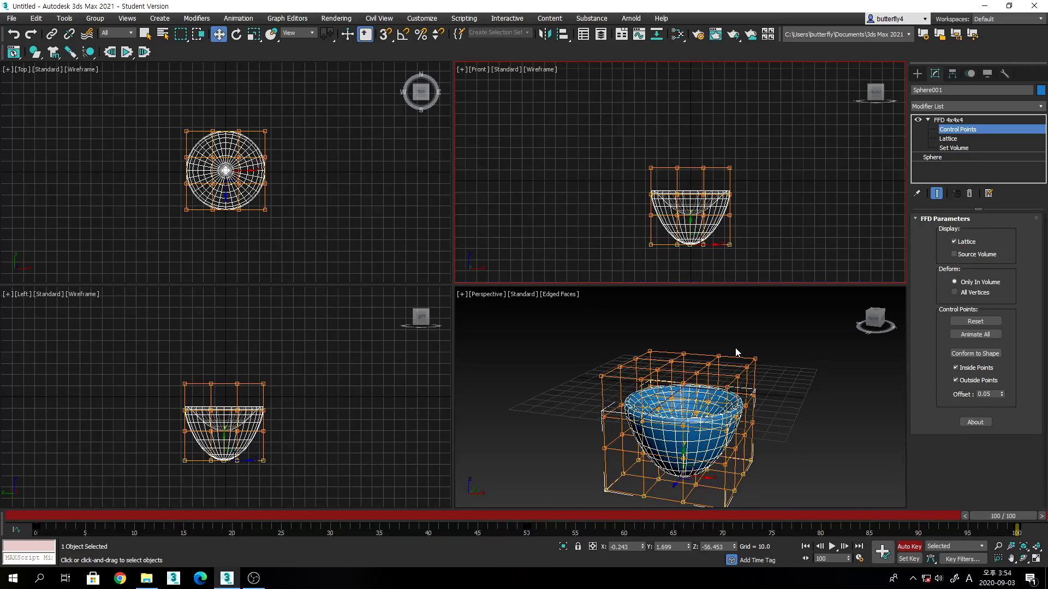
# Maximize the Perspective view, play the sphere's deformation animation from frame 0, and return to frame 0.
pyautogui.moveTo(795, 401); pyautogui.dragTo(802, 386, button='middle')
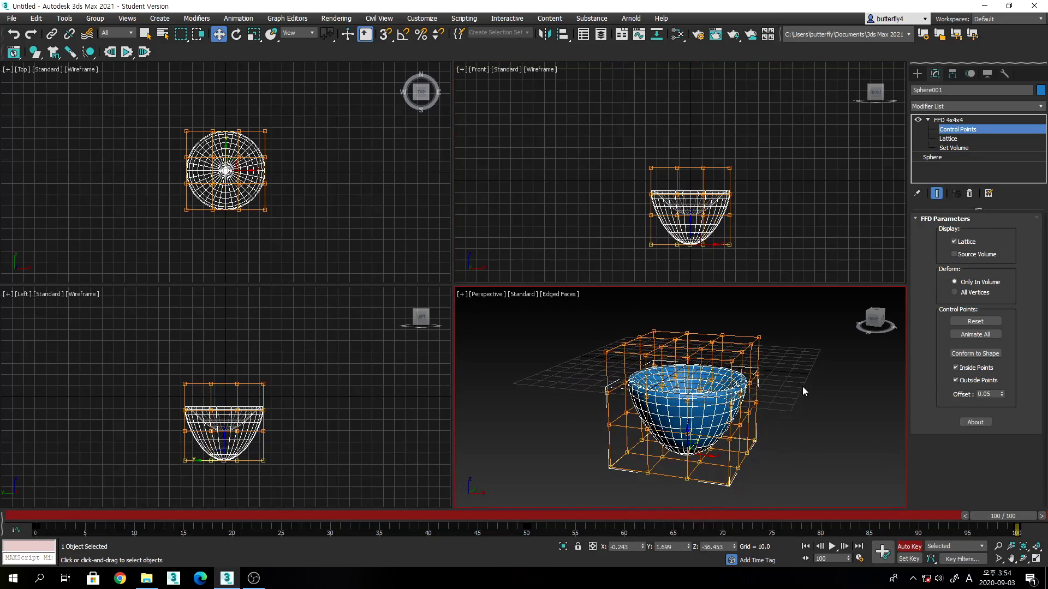
pyautogui.click(1035, 559)
pyautogui.moveTo(994, 510); pyautogui.dragTo(15, 507)
pyautogui.press('w')
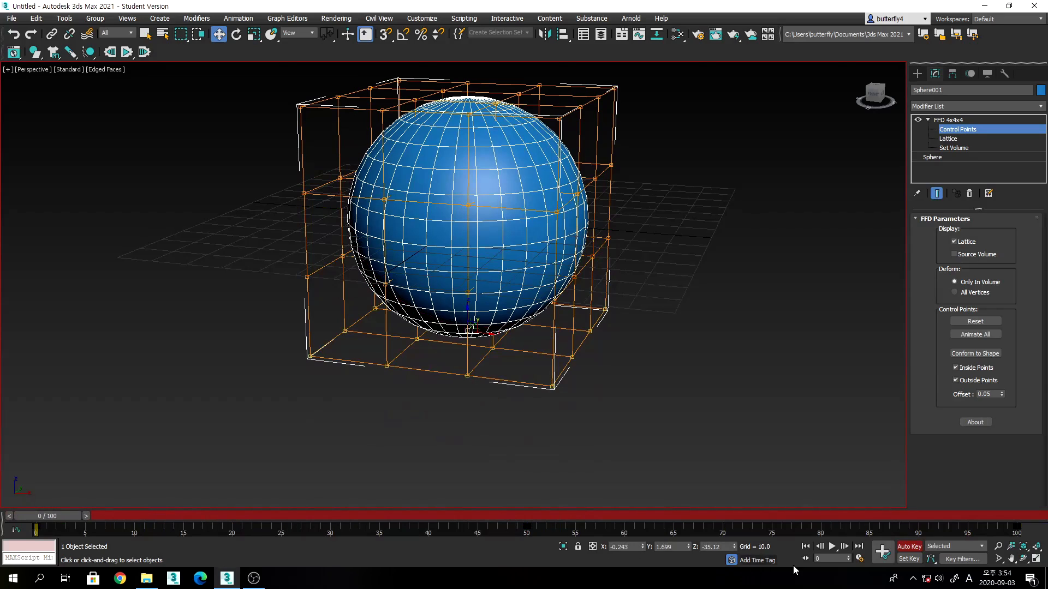
pyautogui.moveTo(765, 412); pyautogui.dragTo(794, 439, button='middle')
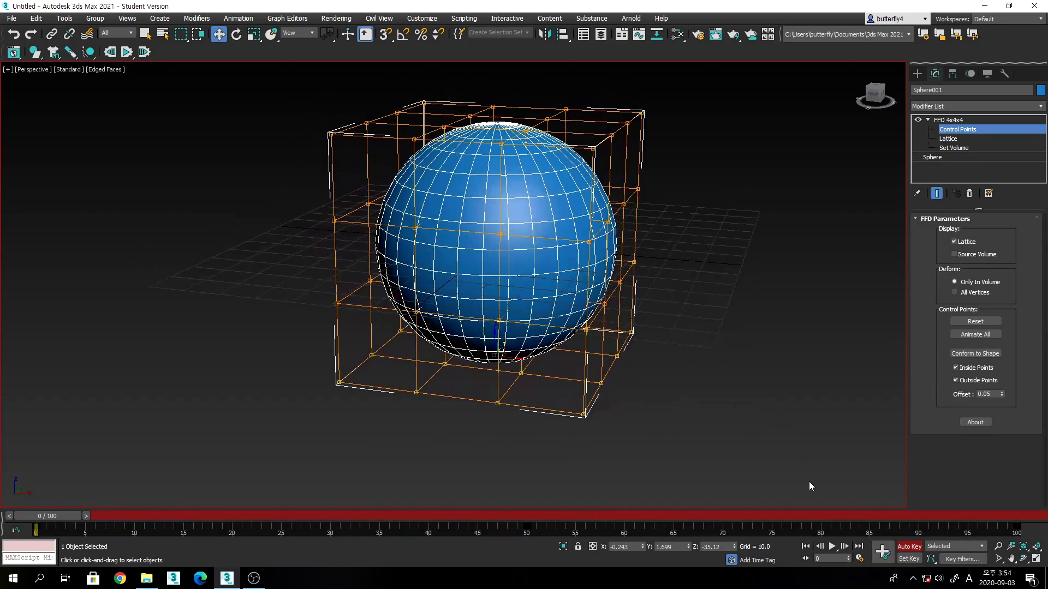
pyautogui.click(831, 547)
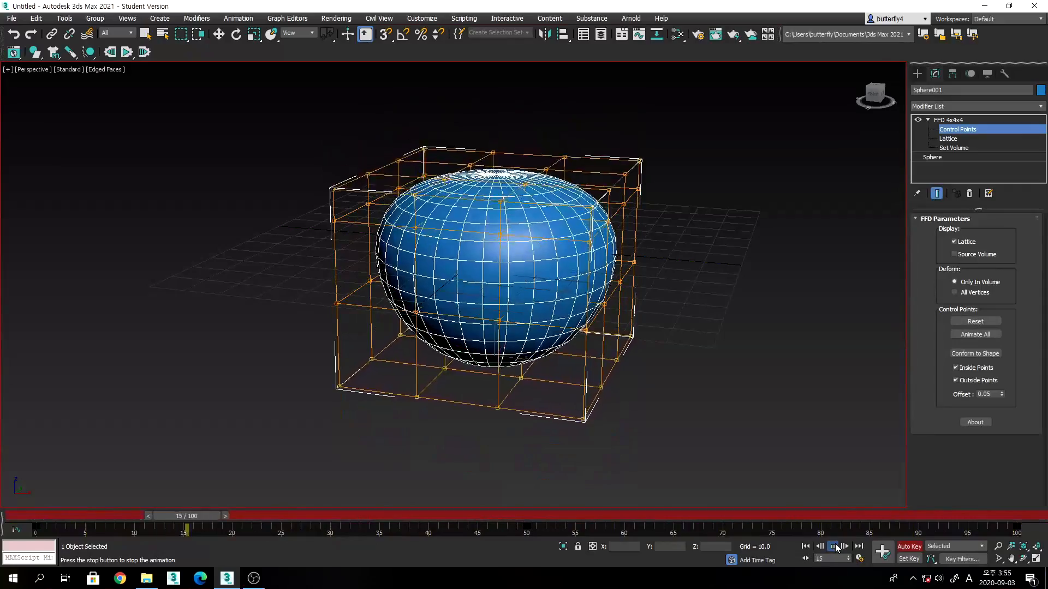
pyautogui.click(833, 546)
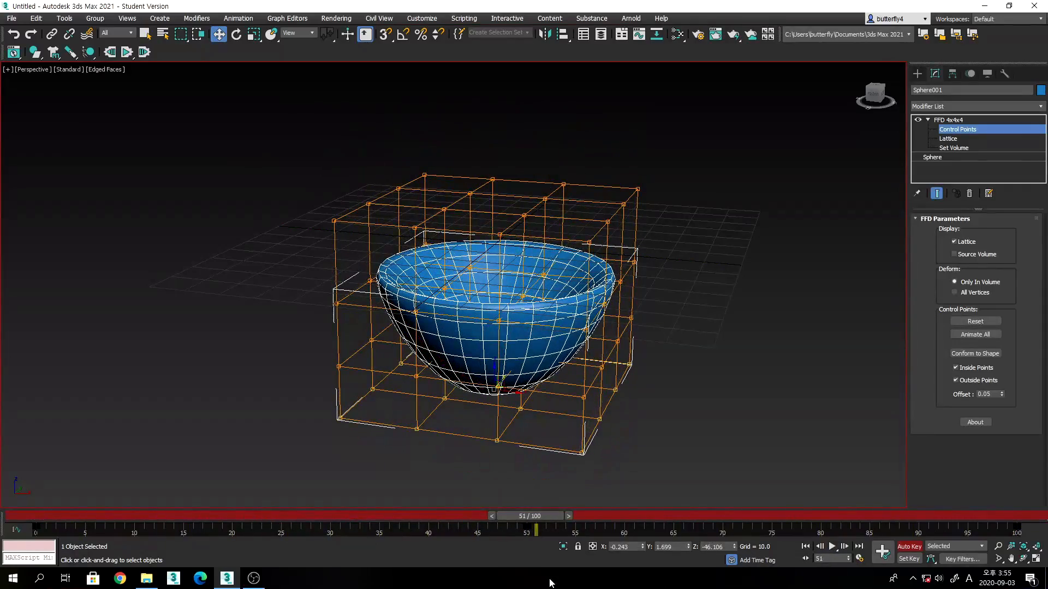
pyautogui.moveTo(543, 516); pyautogui.dragTo(2, 522)
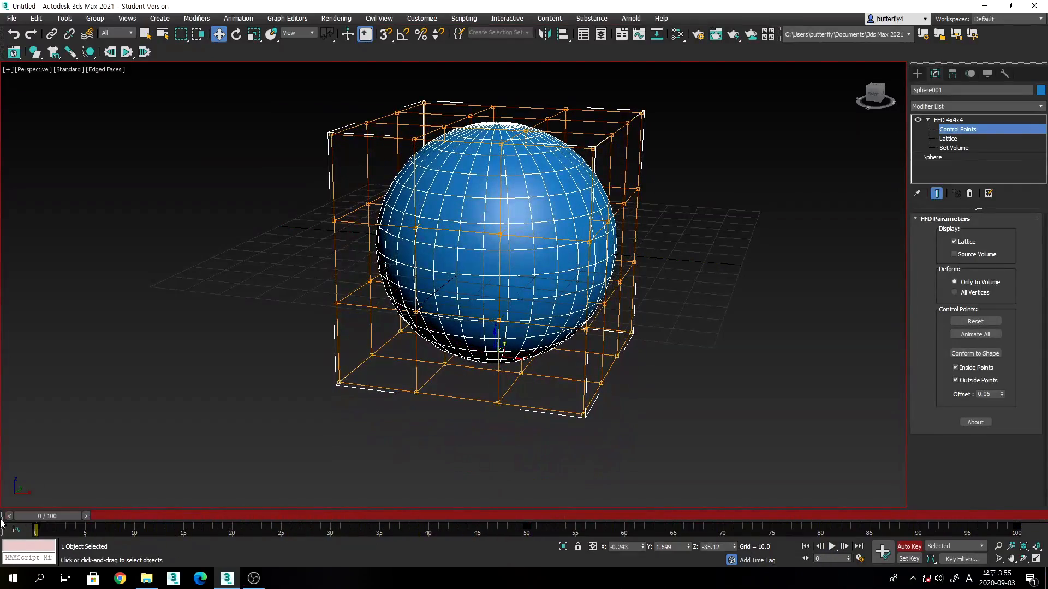
# Turn off Auto Key and delete the control-point animation keys, bringing the sphere back to its undeformed shape.
pyautogui.click(909, 547)
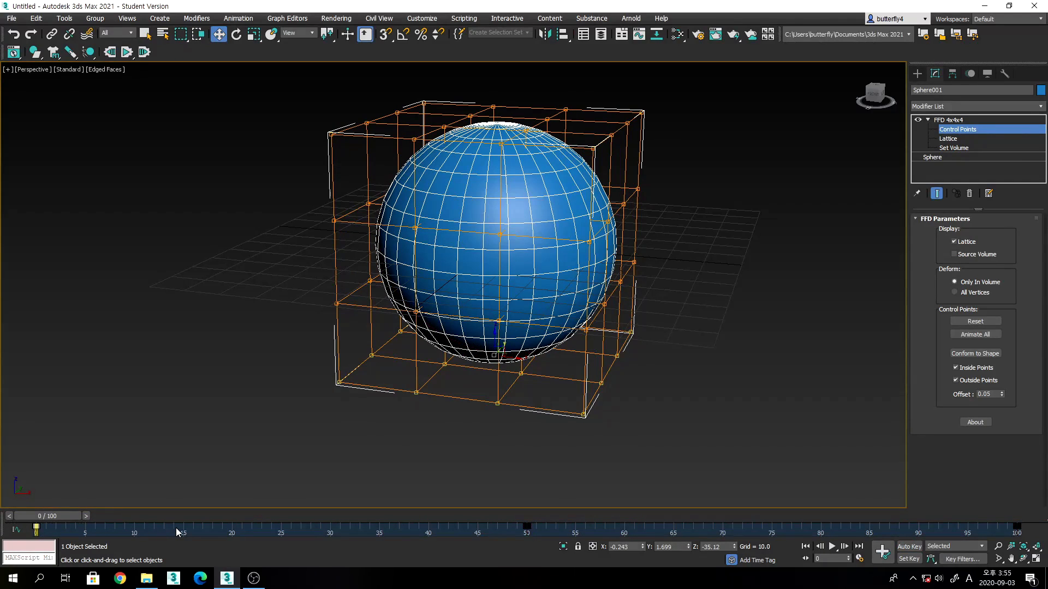
pyautogui.press('Delete')
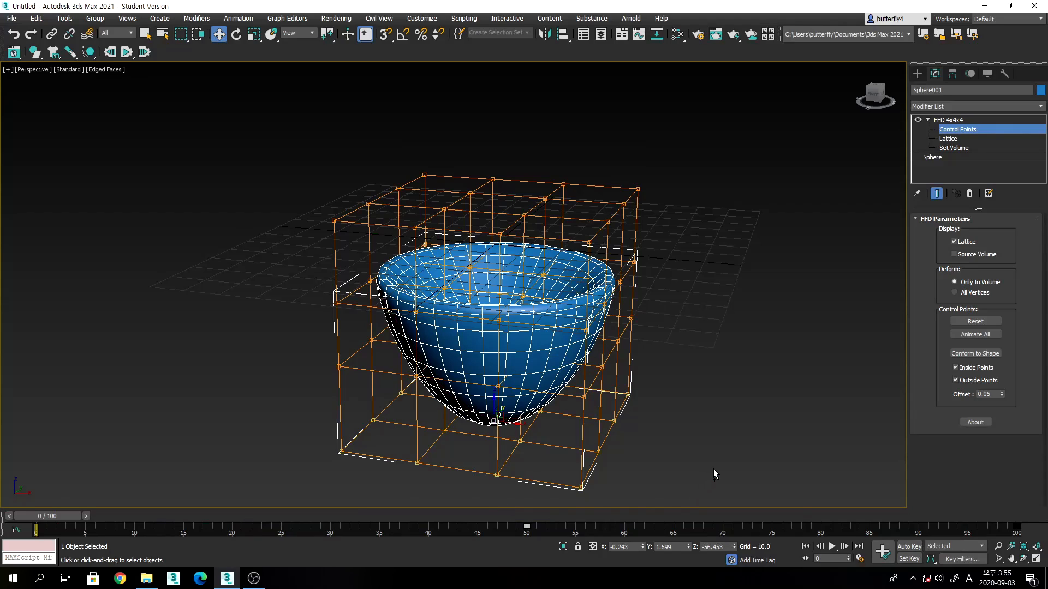
pyautogui.hotkey('ctrl', 'z')
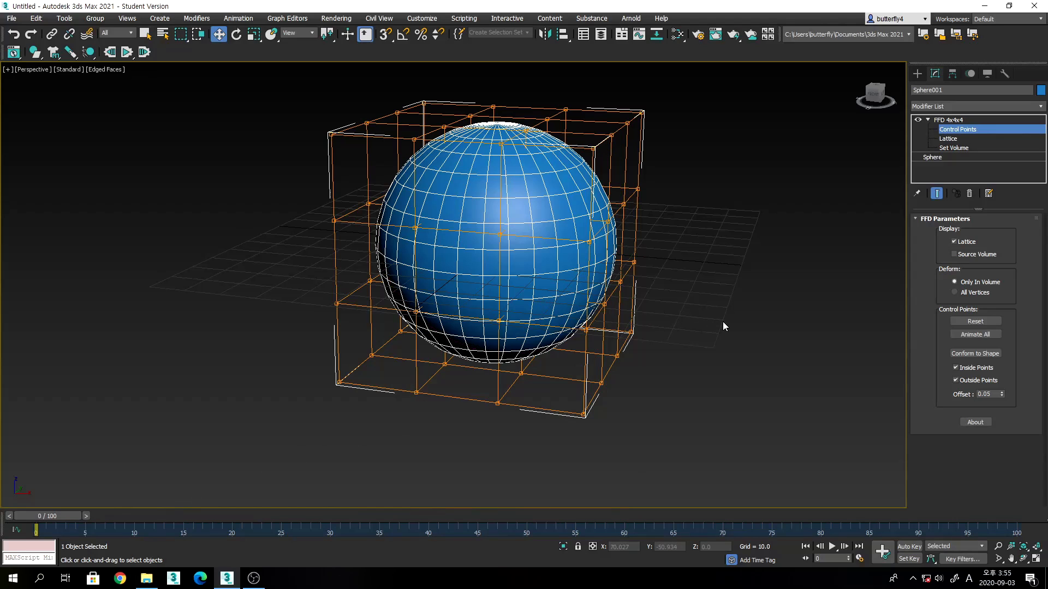
# Reset the scene without saving the changes.
pyautogui.moveTo(723, 326); pyautogui.dragTo(751, 356, button='middle')
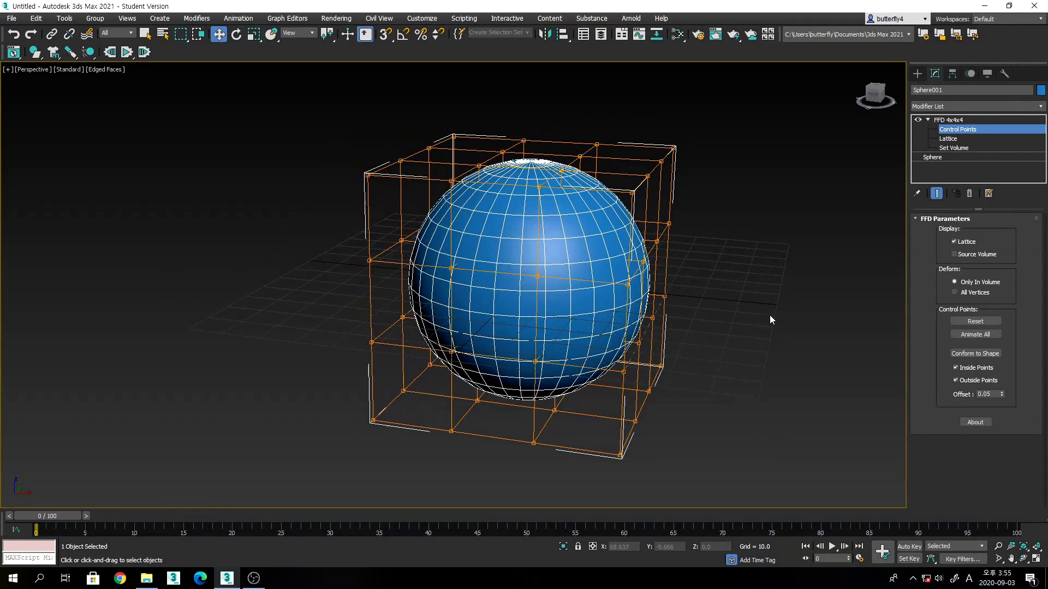
pyautogui.moveTo(713, 290); pyautogui.dragTo(597, 302, button='middle')
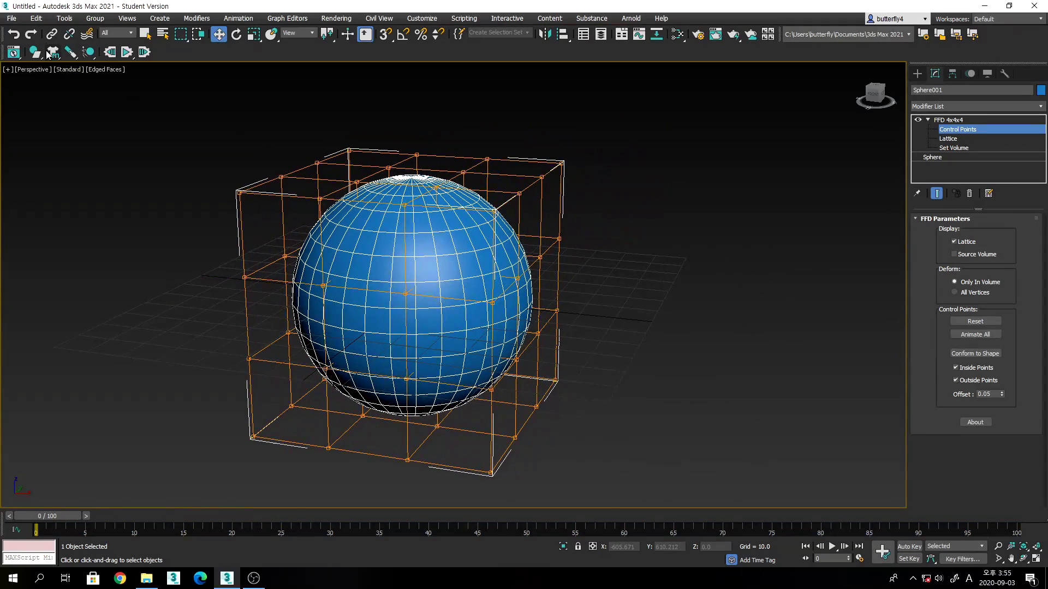
pyautogui.click(11, 18)
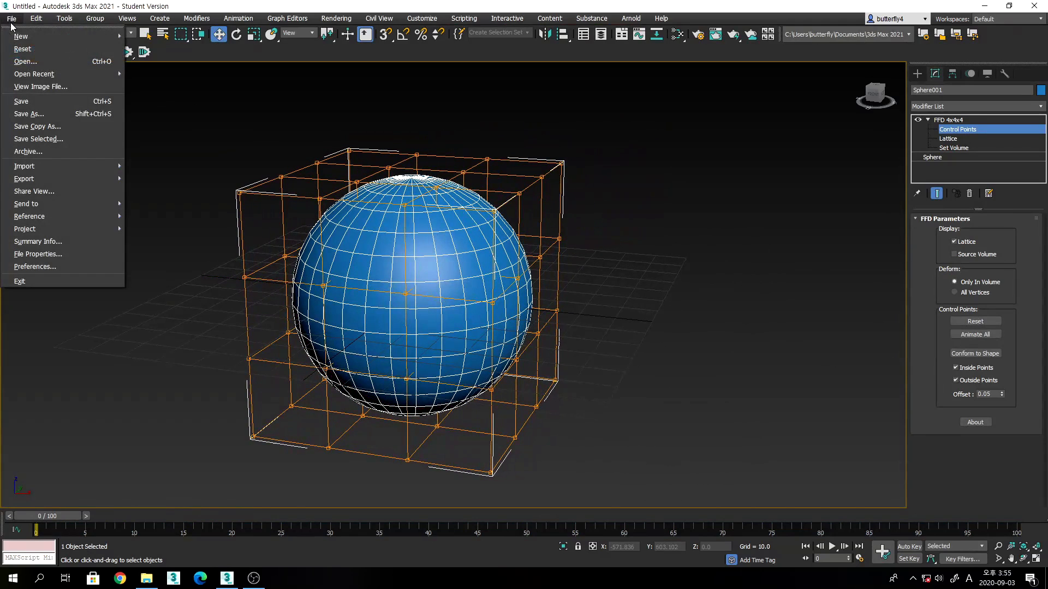
pyautogui.click(22, 52)
pyautogui.click(514, 306)
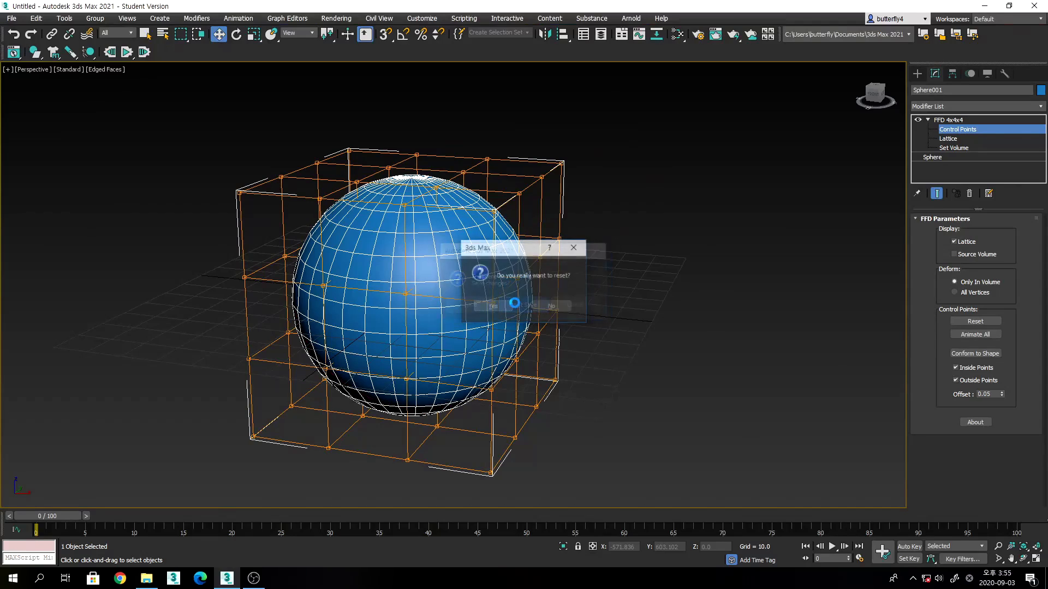
pyautogui.click(492, 307)
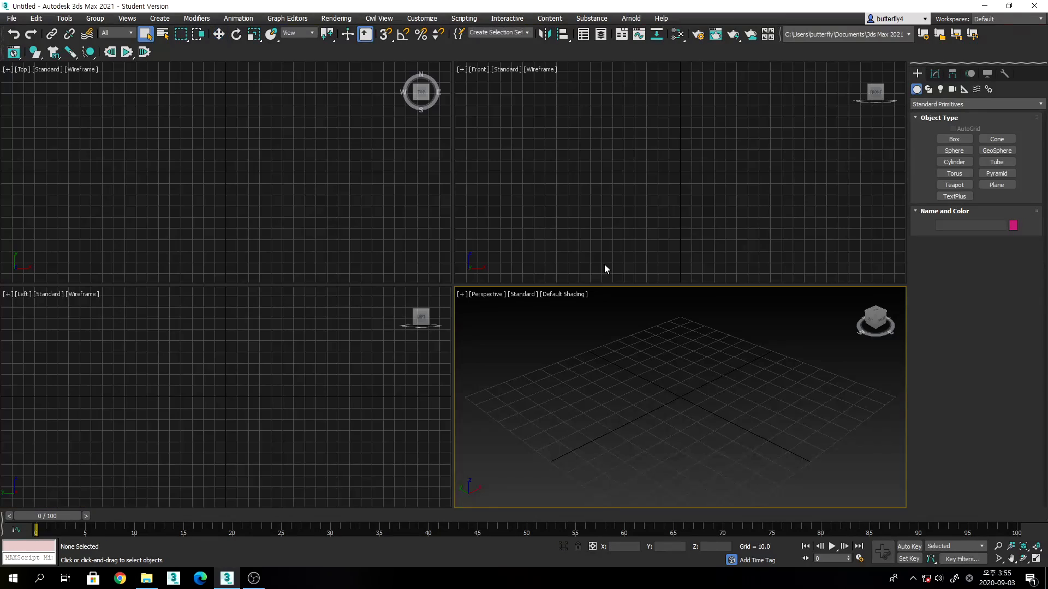
# Create a cylinder about 23.5 in radius and about 173 high at the centre of the Top view.
pyautogui.click(953, 162)
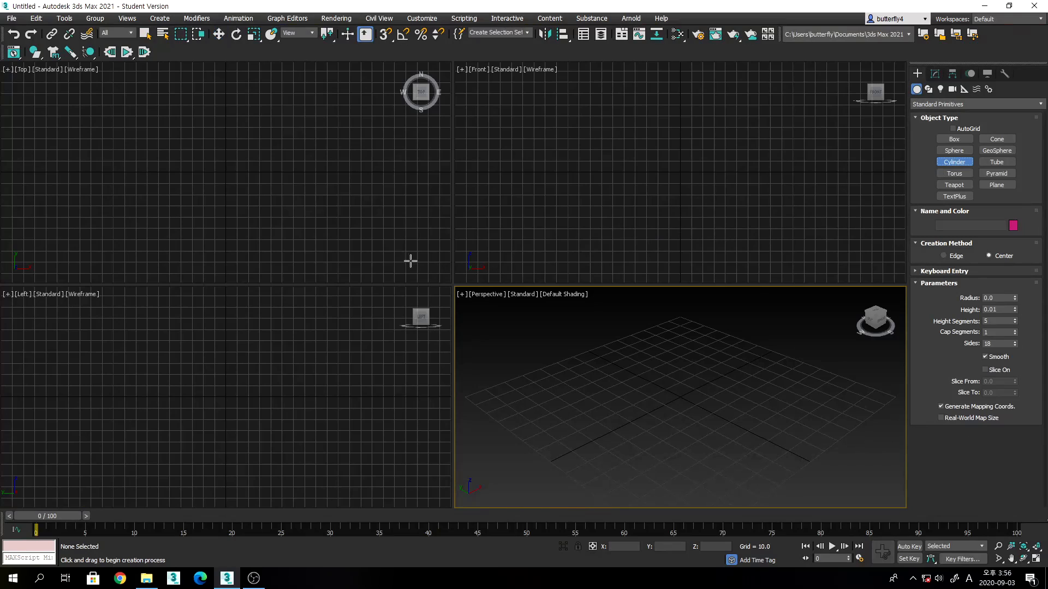
pyautogui.moveTo(225, 174); pyautogui.dragTo(241, 195)
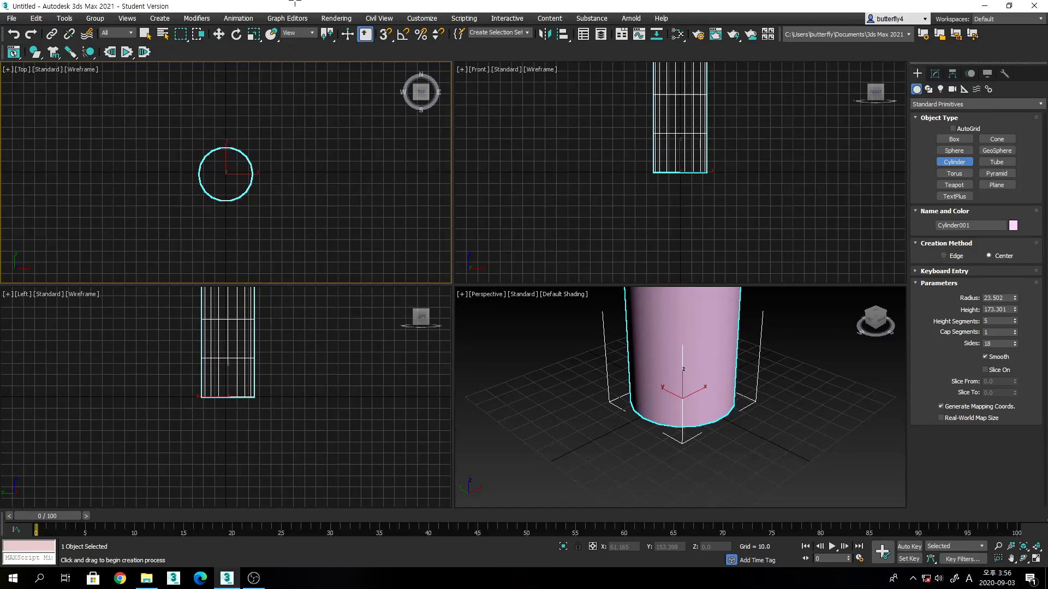
pyautogui.scroll(-5, 674, 462)
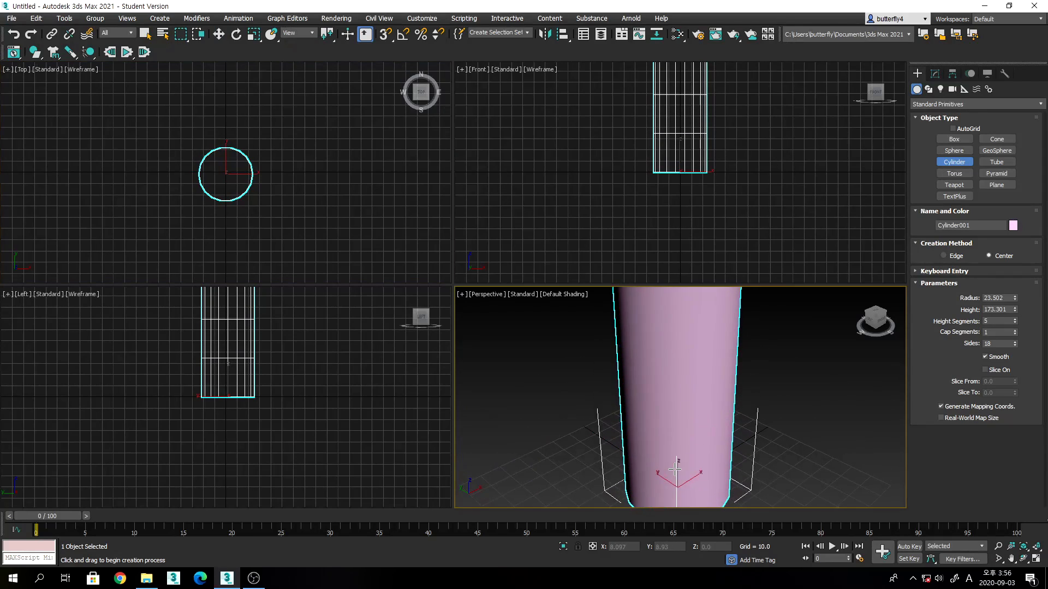
# Display edged faces in the Perspective view and change the cylinder's object color to teal.
pyautogui.click(564, 296)
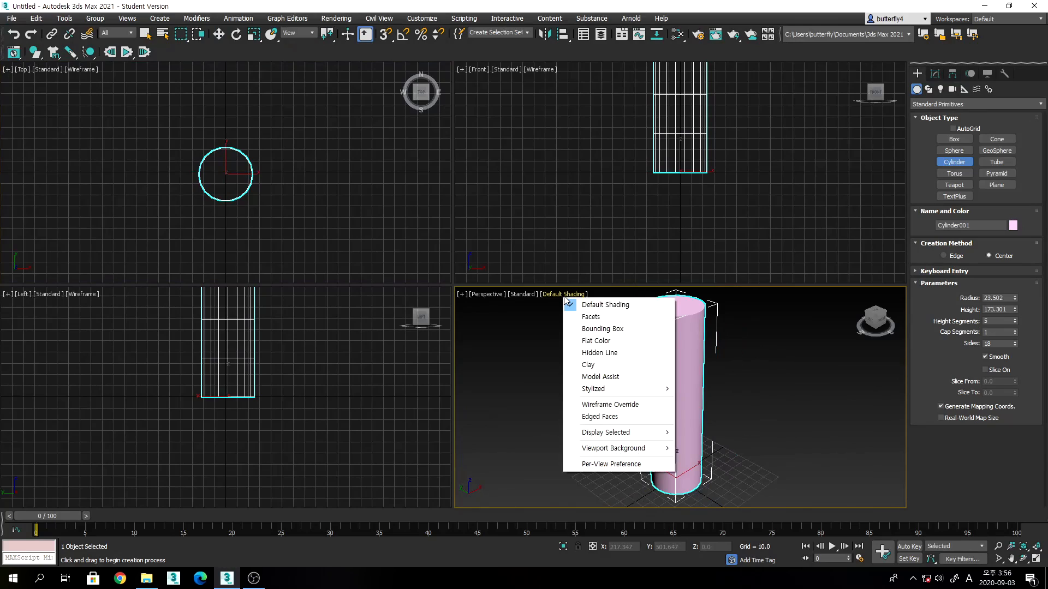
pyautogui.click(616, 416)
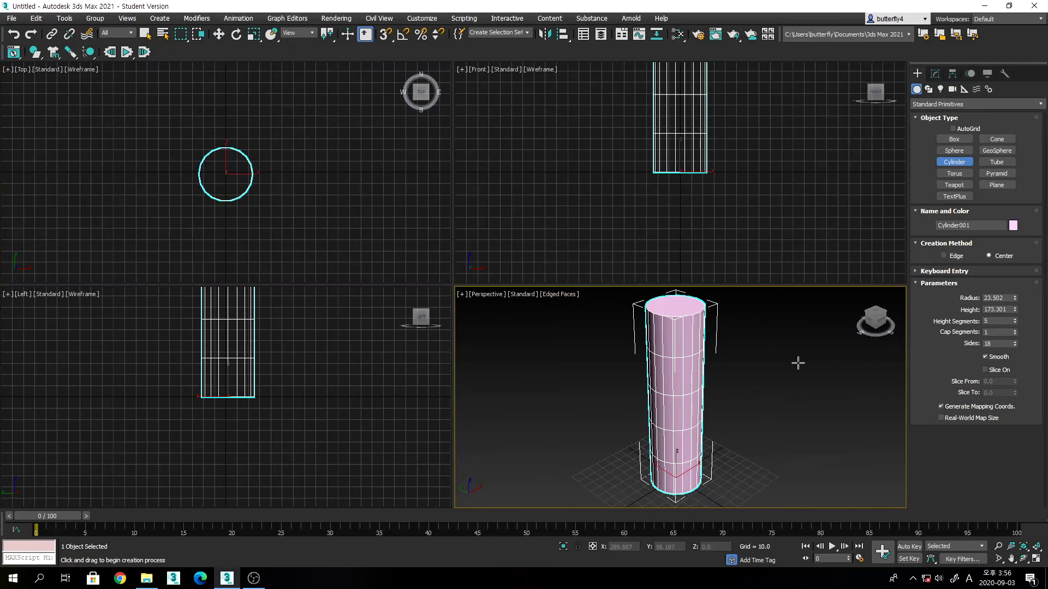
pyautogui.moveTo(797, 363); pyautogui.dragTo(802, 362, button='middle')
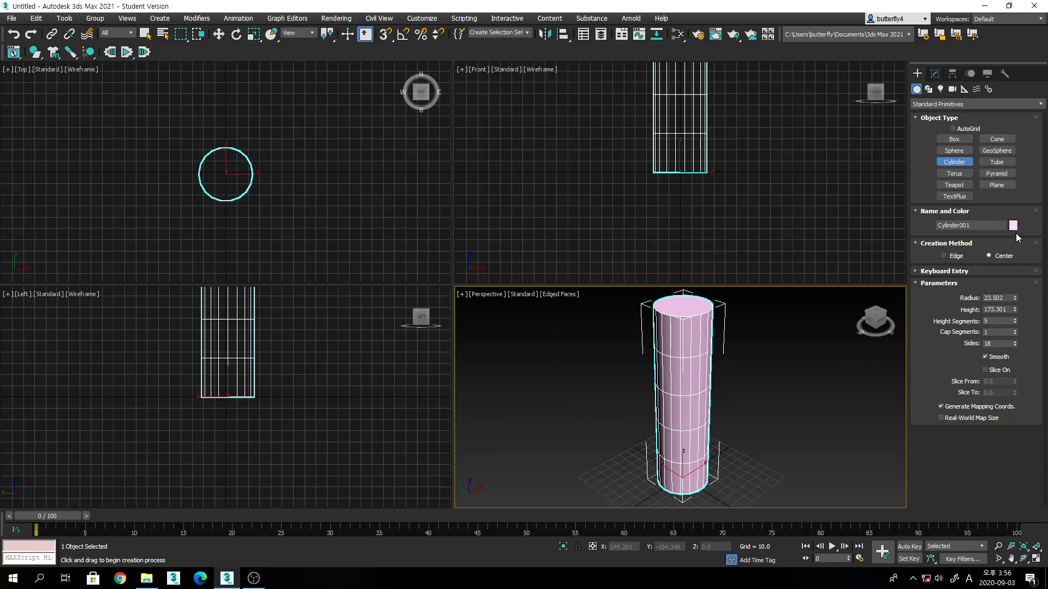
pyautogui.click(1012, 226)
pyautogui.click(543, 282)
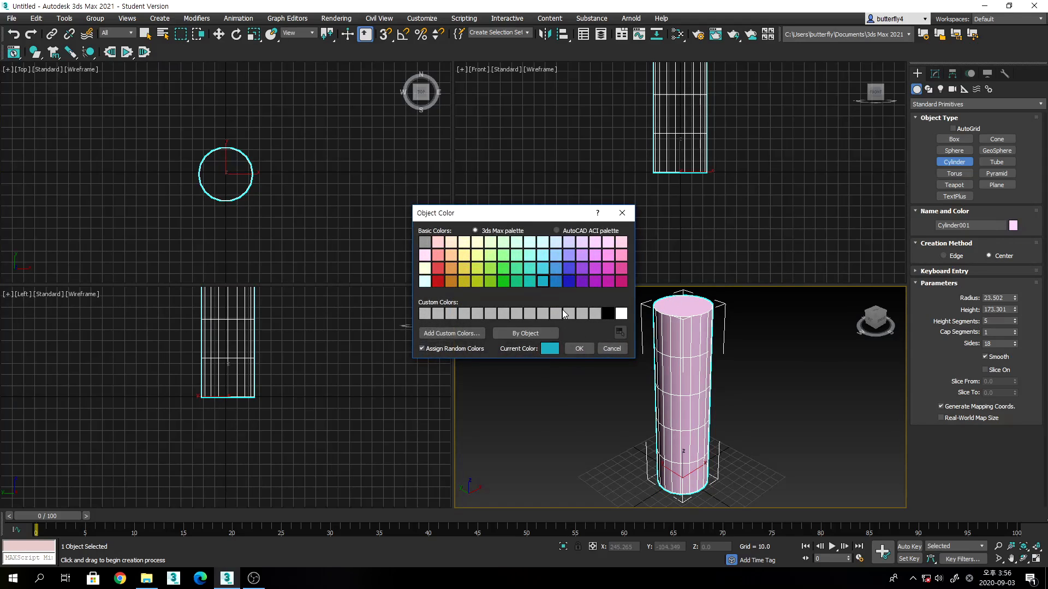
pyautogui.click(580, 348)
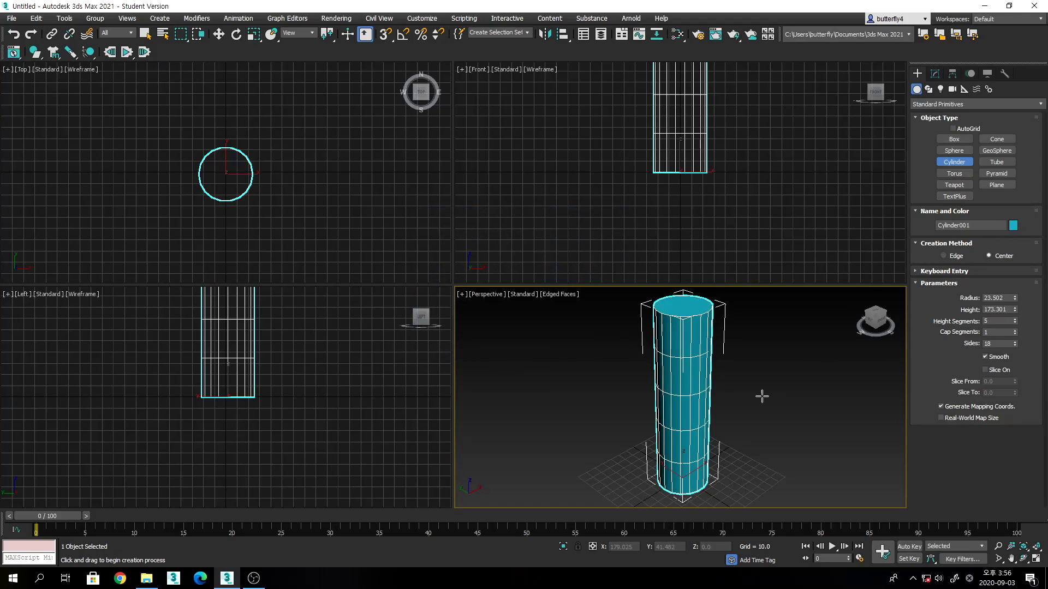
# Maximize the Perspective view and add an FFD(box) modifier to the cylinder.
pyautogui.click(1036, 559)
pyautogui.moveTo(714, 362); pyautogui.dragTo(746, 369, button='middle')
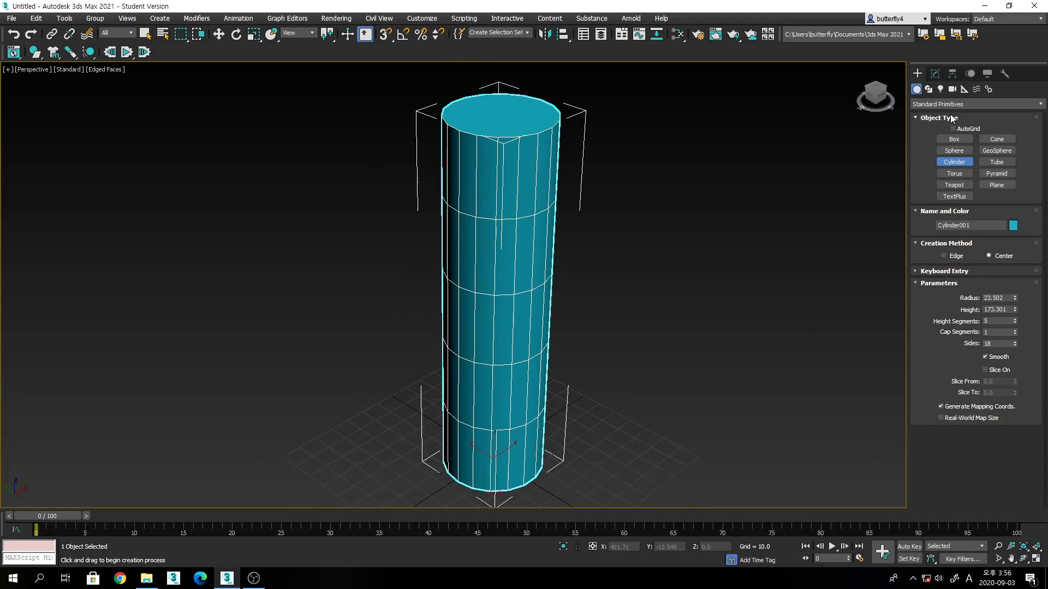
pyautogui.click(935, 73)
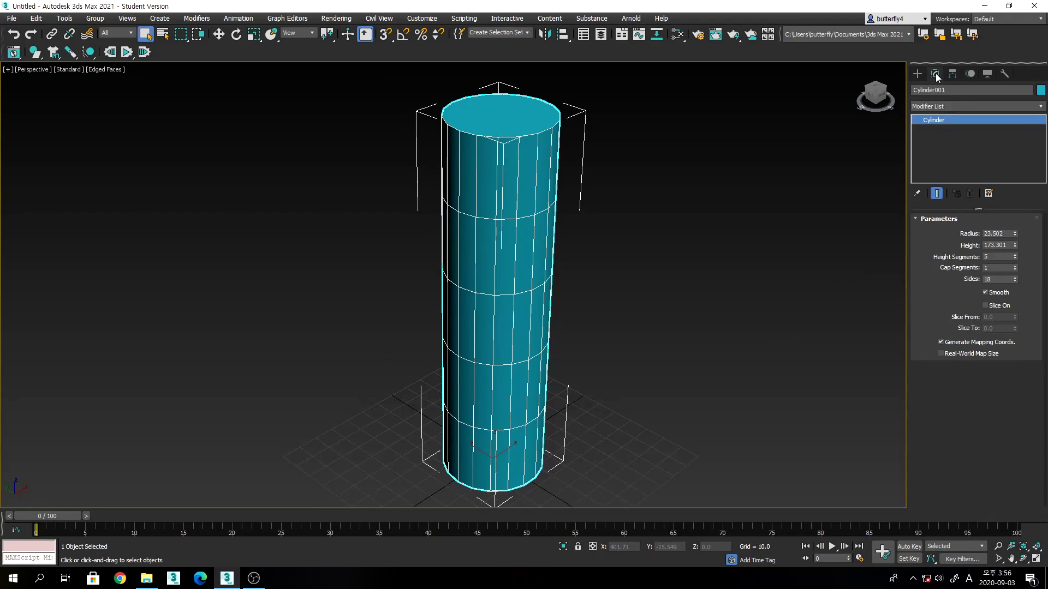
pyautogui.click(940, 107)
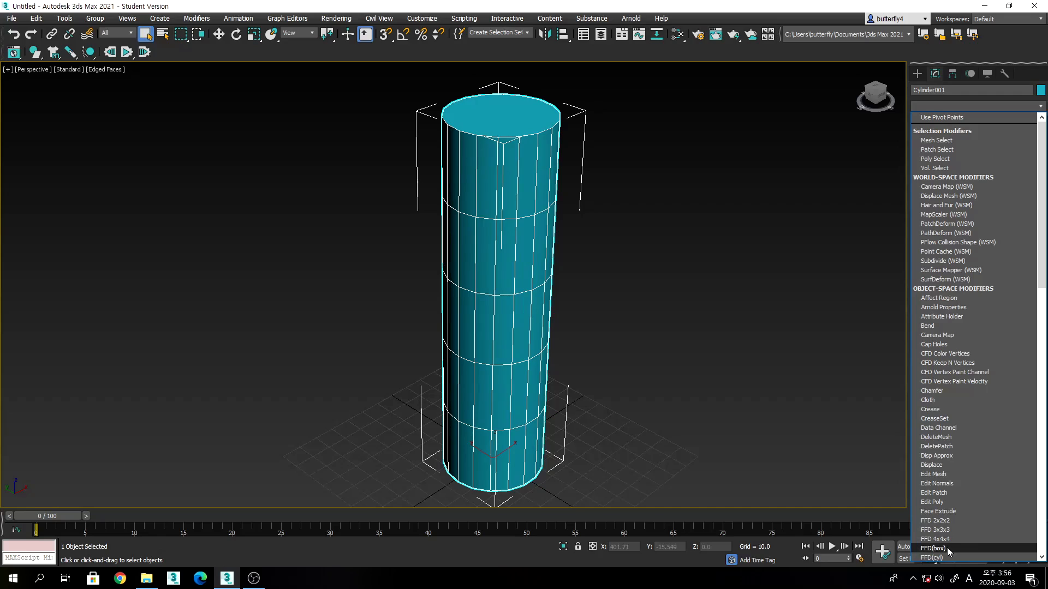
pyautogui.click(933, 548)
pyautogui.moveTo(730, 385); pyautogui.dragTo(748, 372, button='middle')
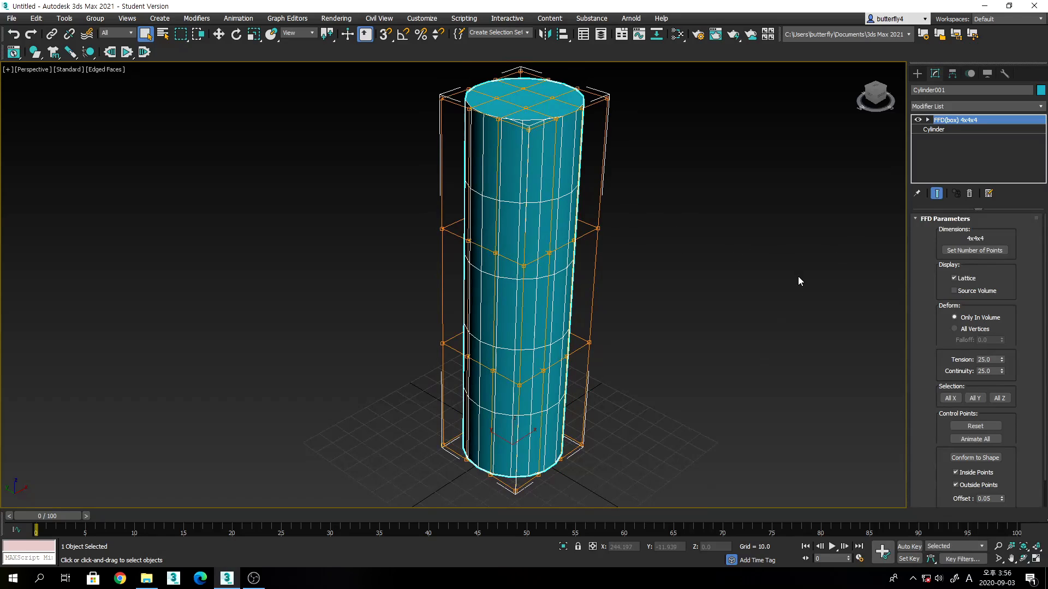
# Set the FFD(box) lattice's number of points to 8 in height, keeping length and width at 4.
pyautogui.click(1023, 558)
pyautogui.moveTo(772, 402); pyautogui.dragTo(766, 389)
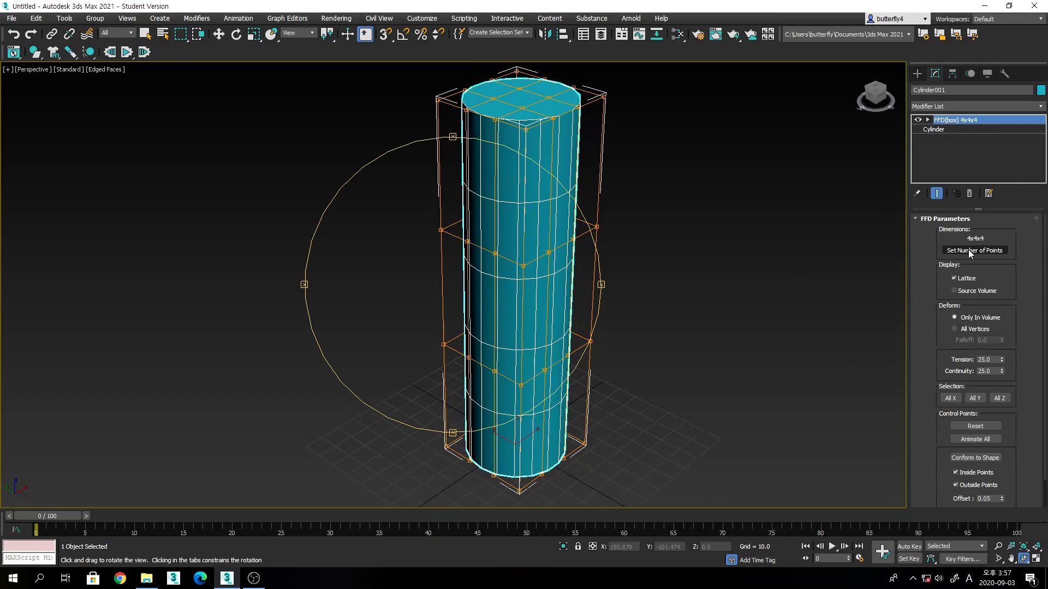
pyautogui.click(968, 250)
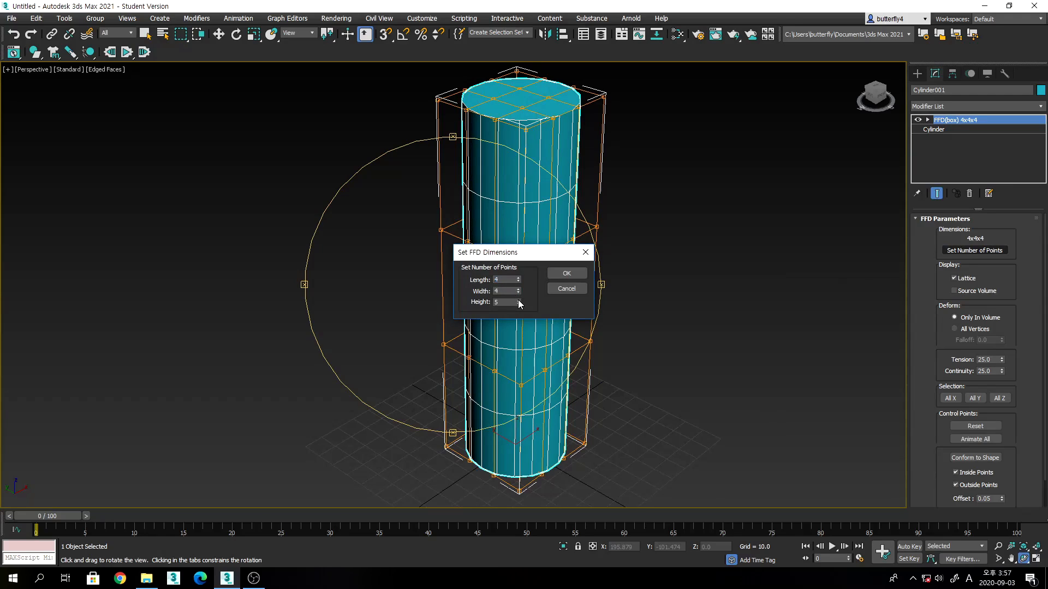
pyautogui.click(567, 273)
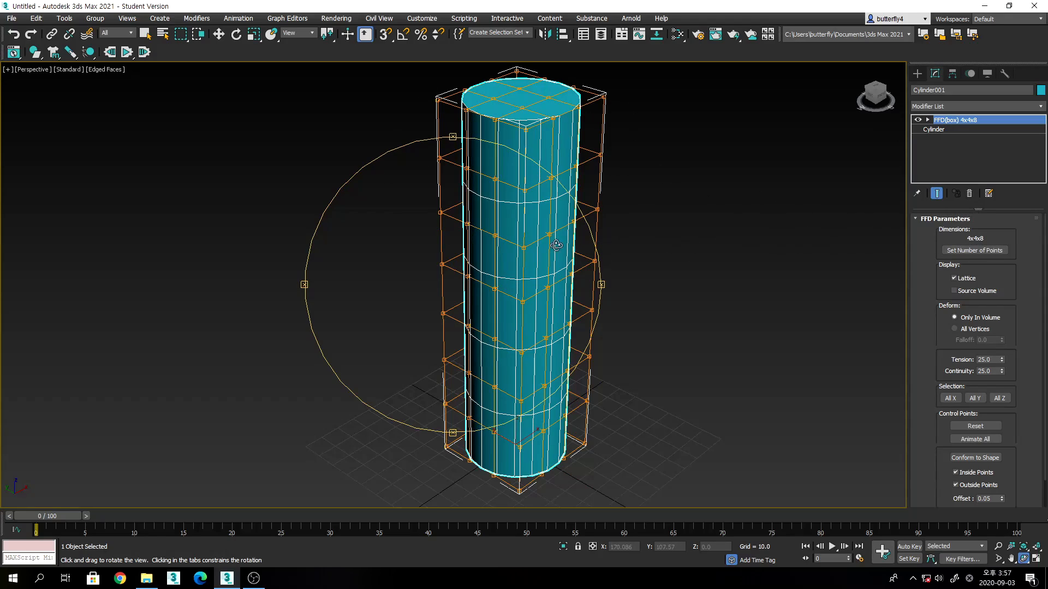
# Remove the FFD(box) modifier from the cylinder and add an FFD(cyl) modifier in its place.
pyautogui.click(970, 193)
pyautogui.moveTo(533, 264); pyautogui.dragTo(561, 262)
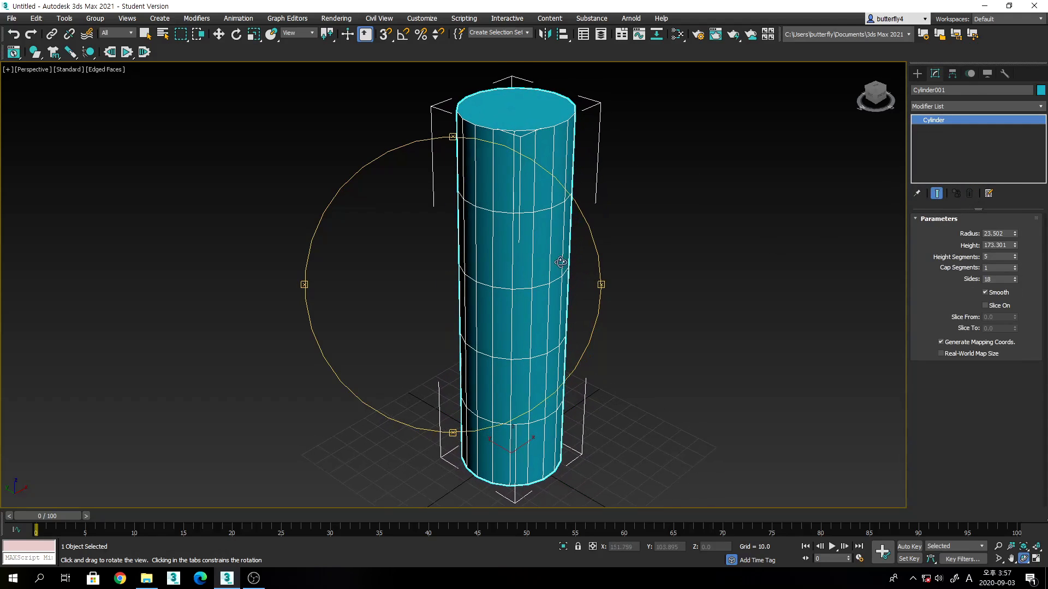
pyautogui.click(928, 106)
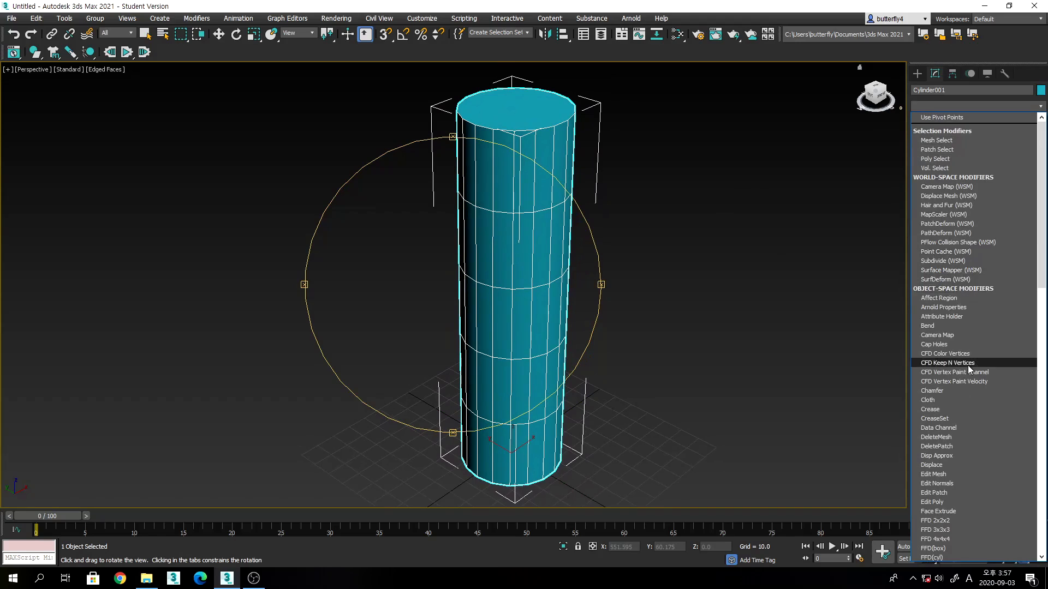
pyautogui.scroll(-2, 993, 435)
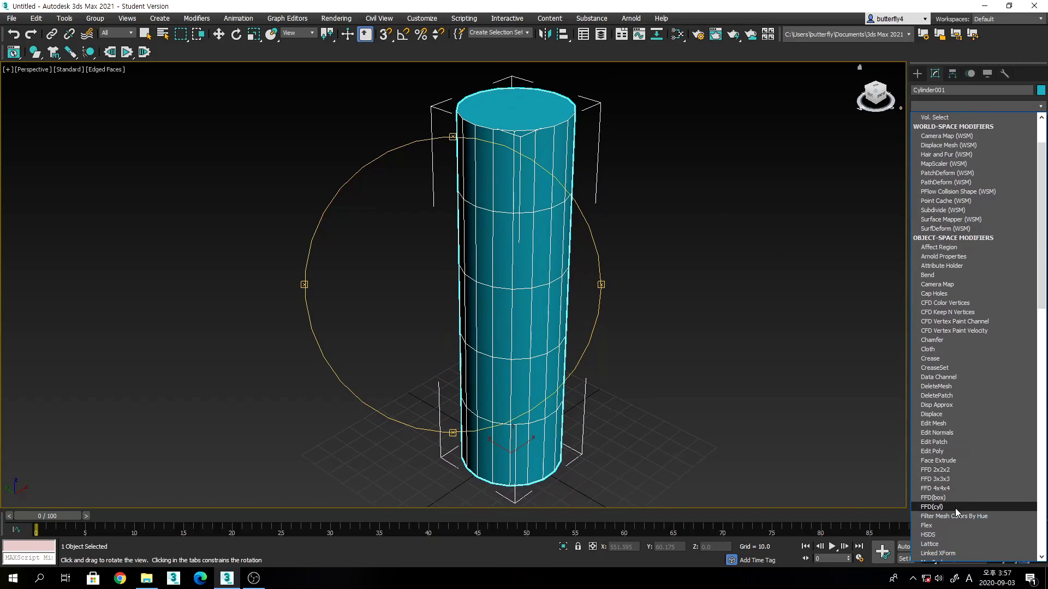
pyautogui.click(954, 508)
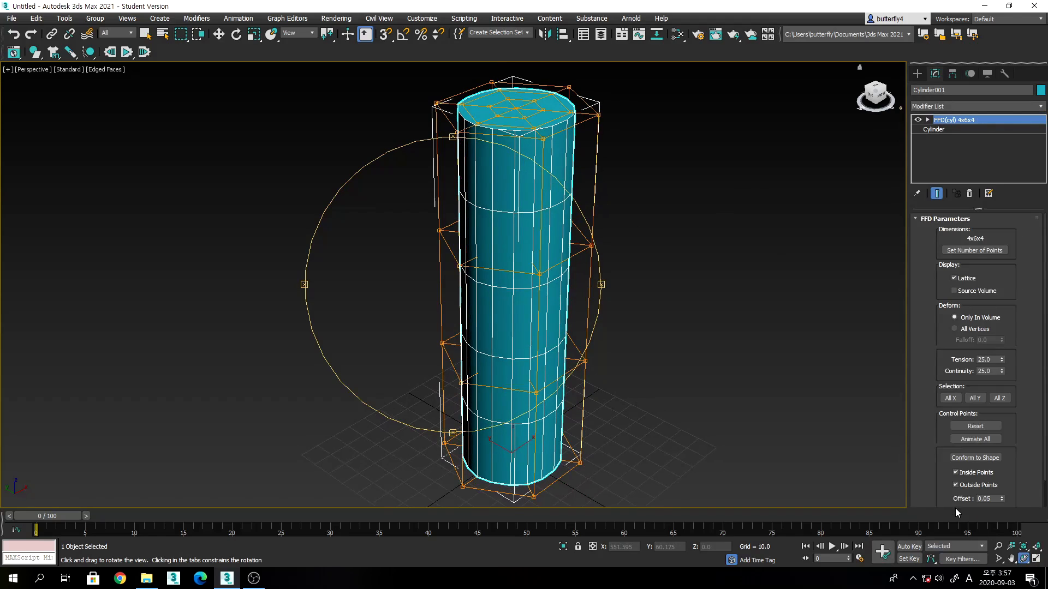
# Set the FFD(cyl) lattice's number of points to 8 in height, keeping 6 for side and 4 for radial.
pyautogui.click(973, 250)
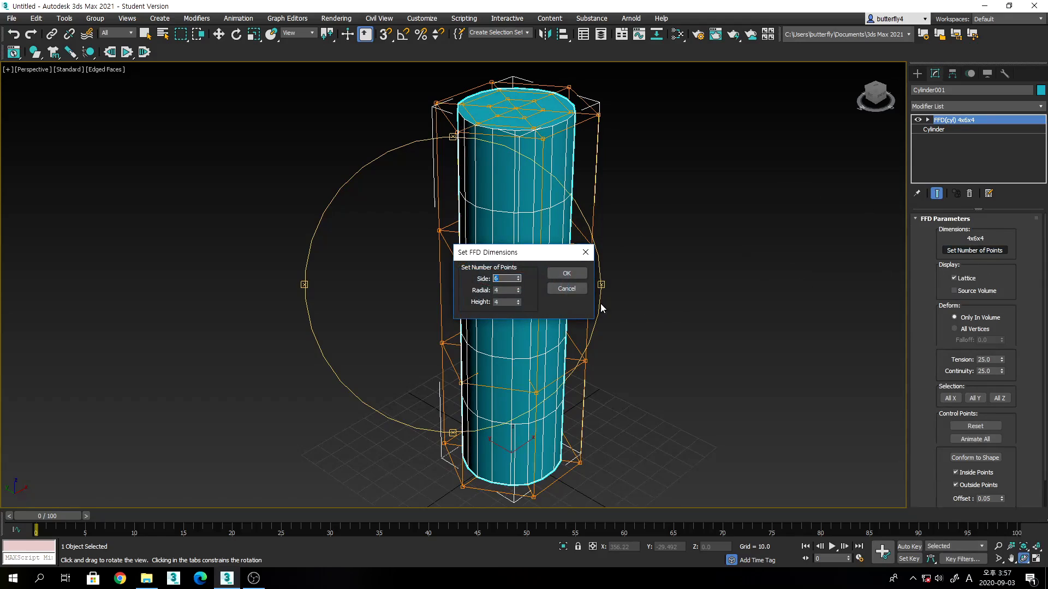
pyautogui.doubleClick(518, 299)
pyautogui.click(567, 274)
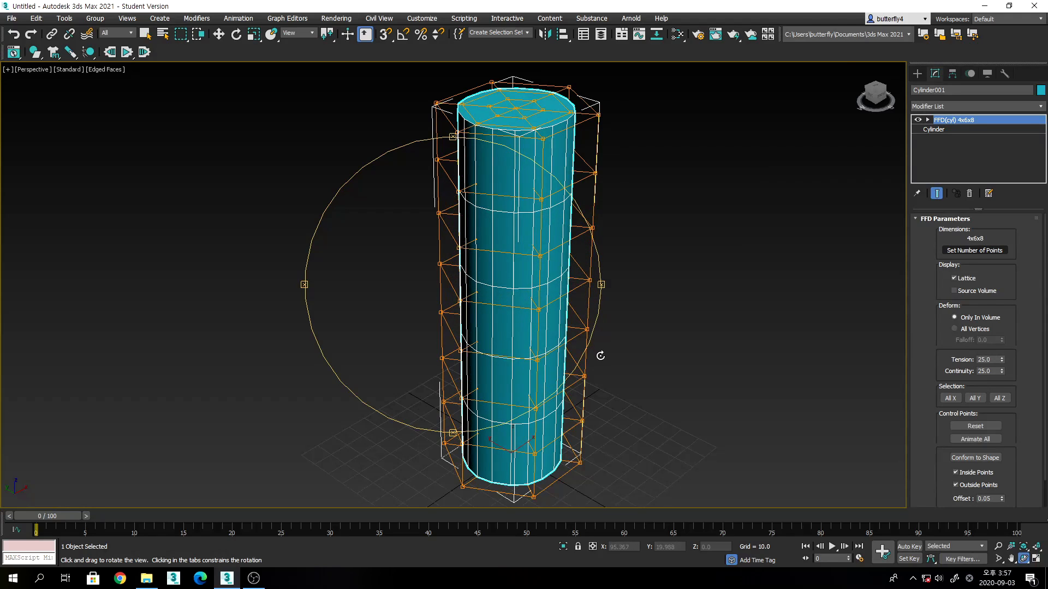
# Enter the Control Points sub-object level of the FFD(cyl) modifier.
pyautogui.moveTo(648, 335); pyautogui.dragTo(593, 292)
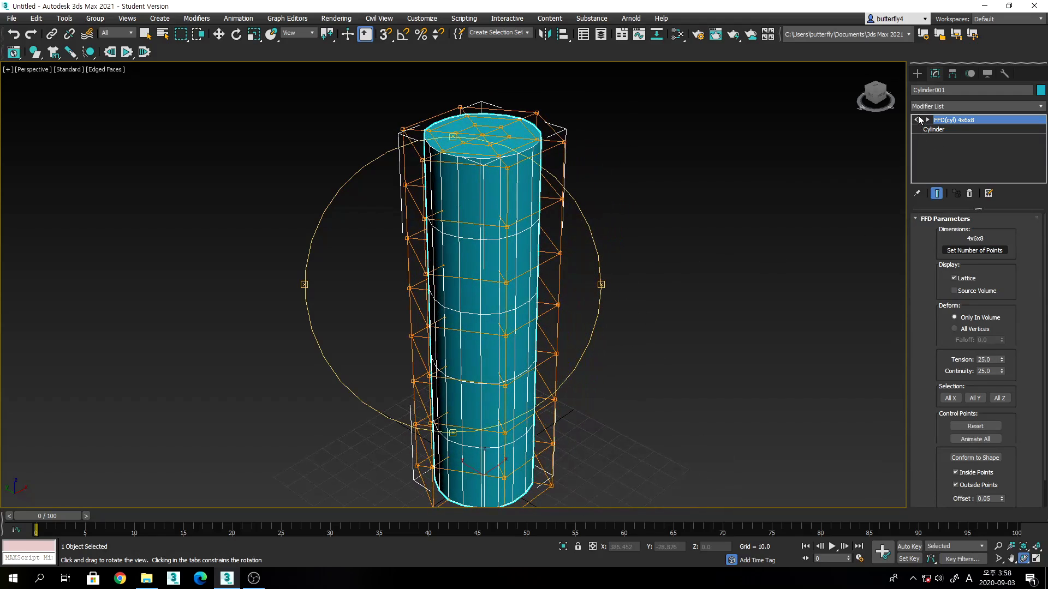
pyautogui.click(927, 120)
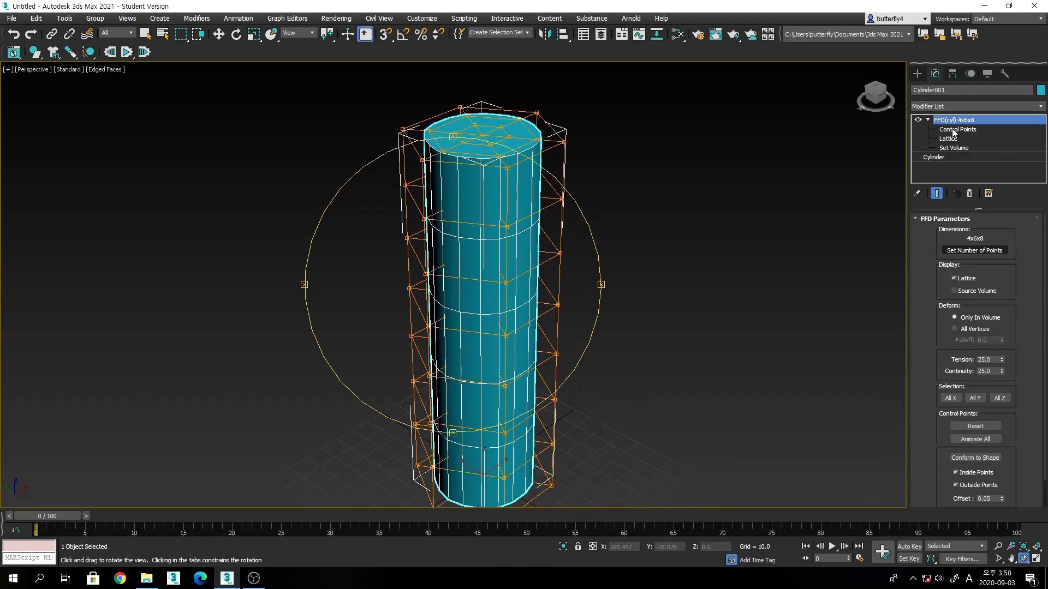
pyautogui.click(927, 120)
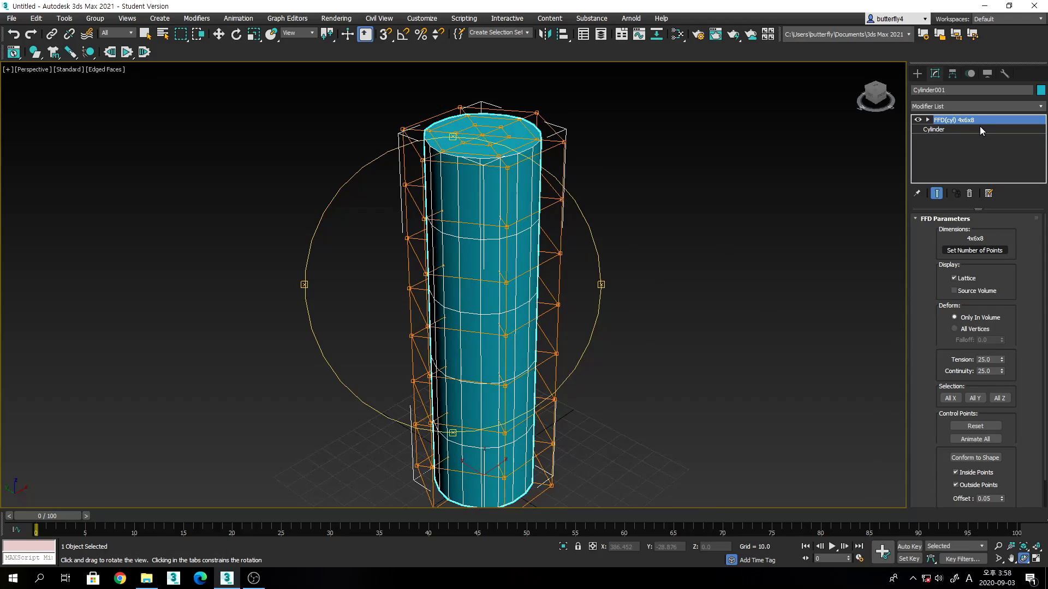
pyautogui.click(927, 120)
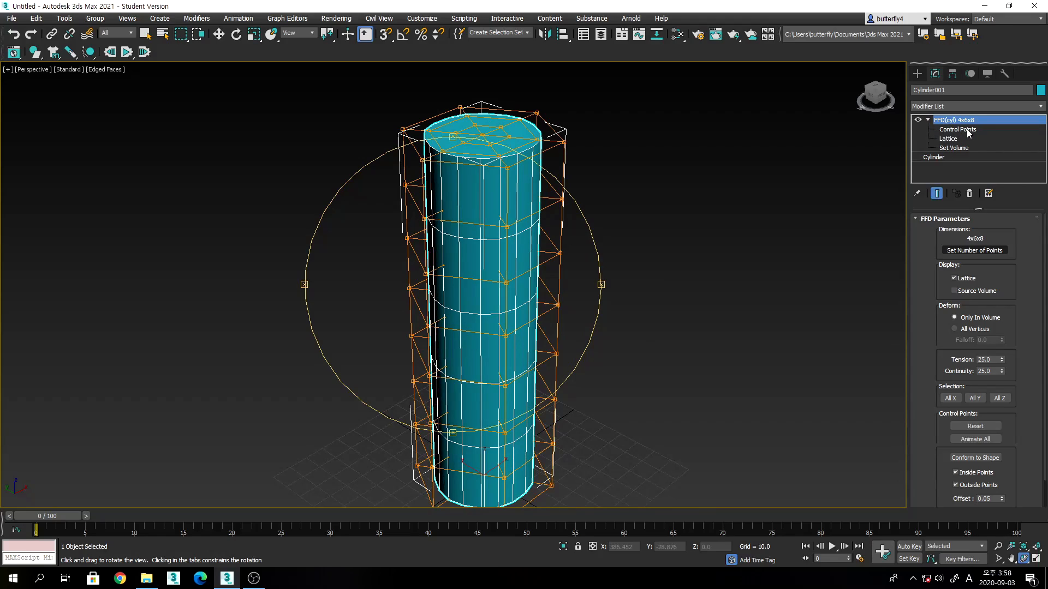
pyautogui.click(966, 129)
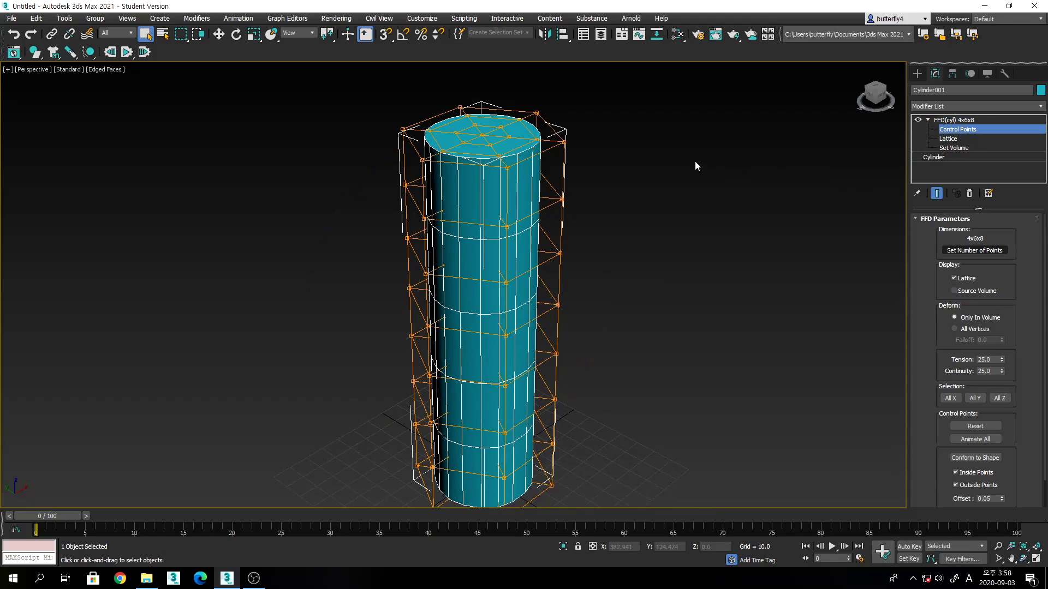
# Move the lattice's top centre control point straight up to a Z of about 199, pulling the cylinder's cap into a cone.
pyautogui.click(482, 135)
pyautogui.click(217, 35)
pyautogui.moveTo(484, 119)
pyautogui.mouseDown()
pyautogui.moveTo(484, 65)
pyautogui.moveTo(493, 100)
pyautogui.mouseUp()
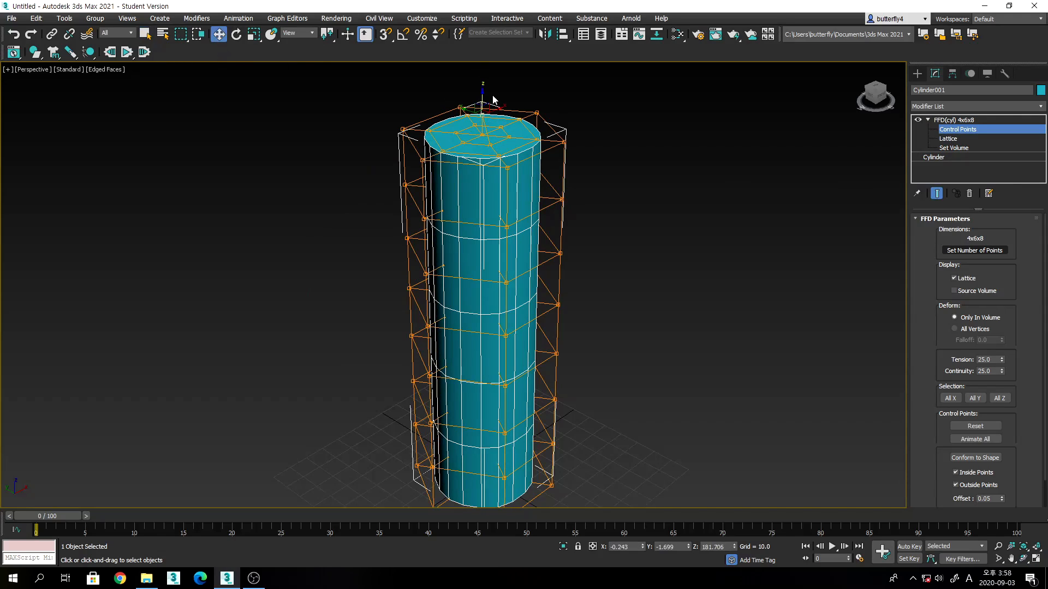
pyautogui.click(480, 141)
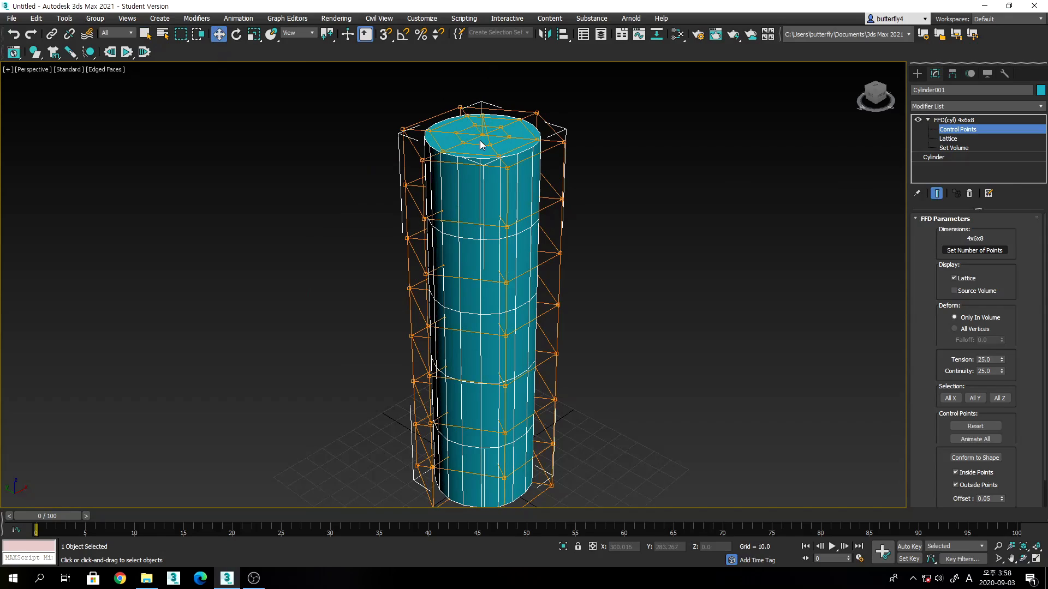
pyautogui.click(480, 143)
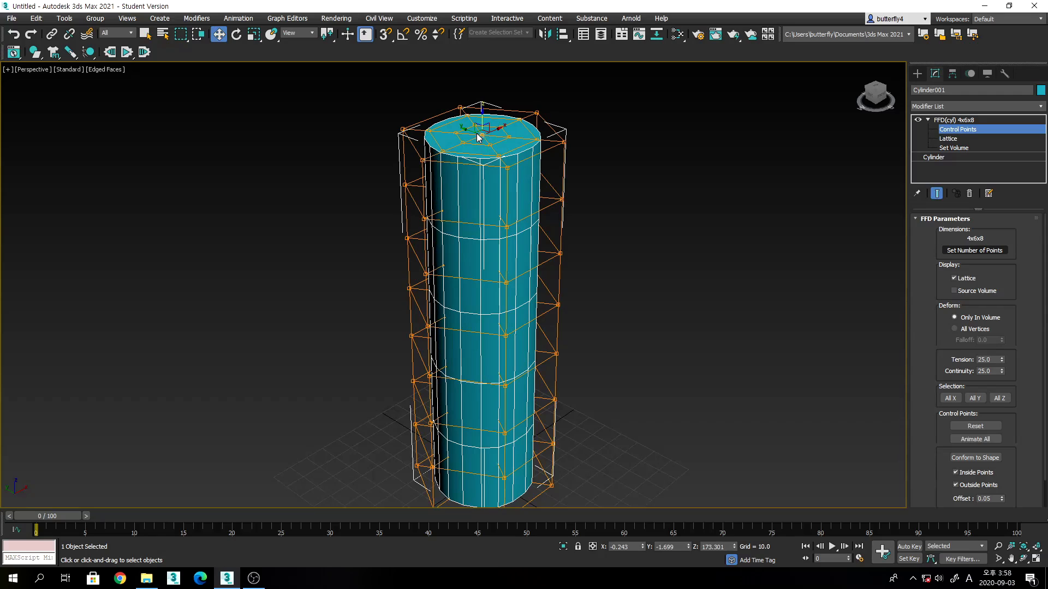
pyautogui.moveTo(478, 137); pyautogui.dragTo(482, 60)
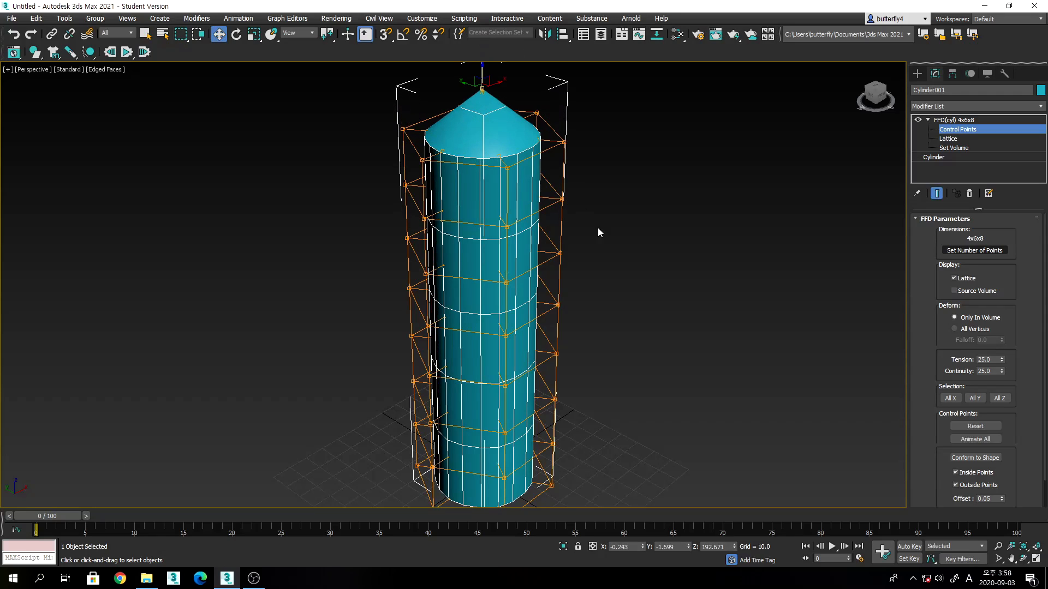
pyautogui.moveTo(597, 227); pyautogui.dragTo(639, 314, button='middle')
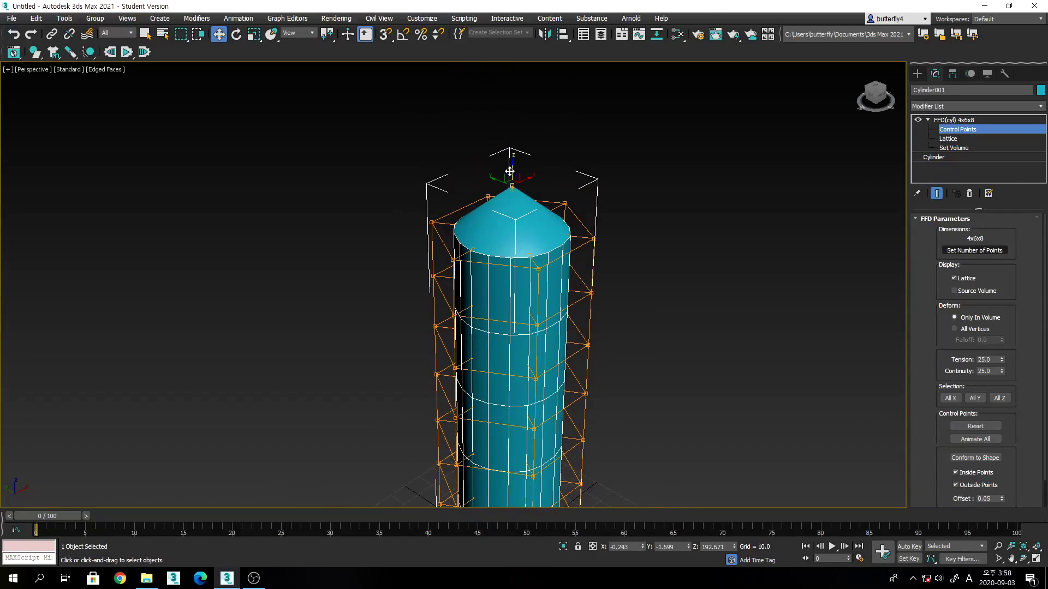
pyautogui.moveTo(509, 172); pyautogui.dragTo(510, 156)
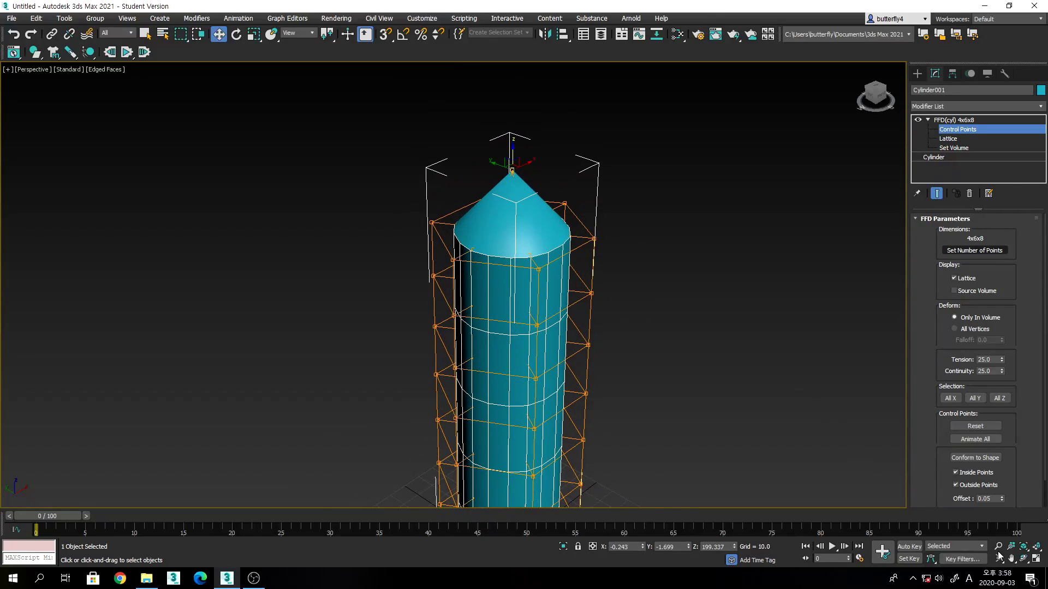
# Set the base cylinder's cap segments to 3 beneath the FFD(cyl) modifier.
pyautogui.click(1023, 558)
pyautogui.moveTo(425, 339); pyautogui.dragTo(531, 346)
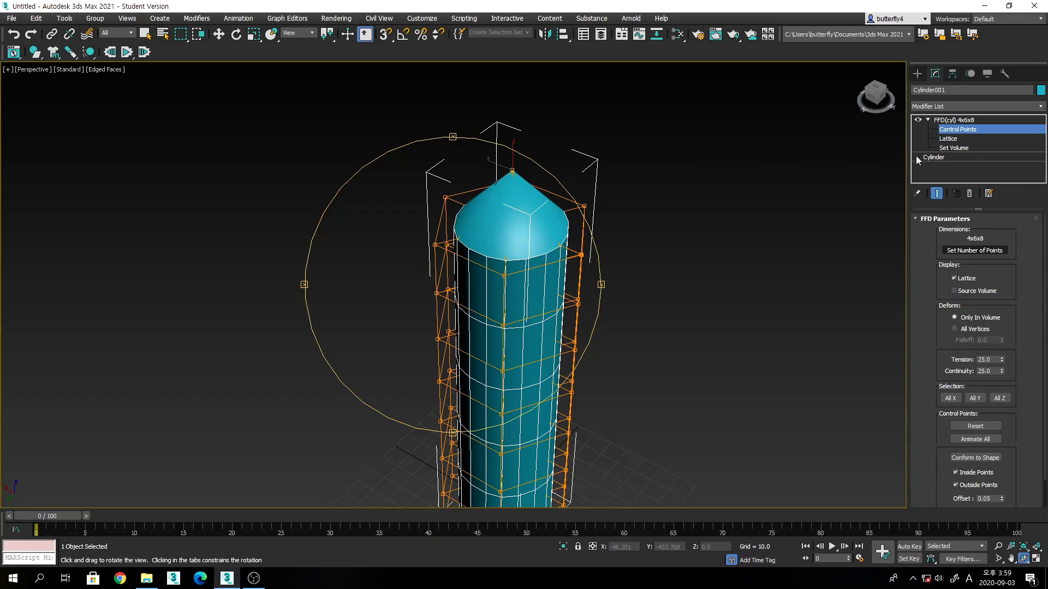
pyautogui.click(933, 158)
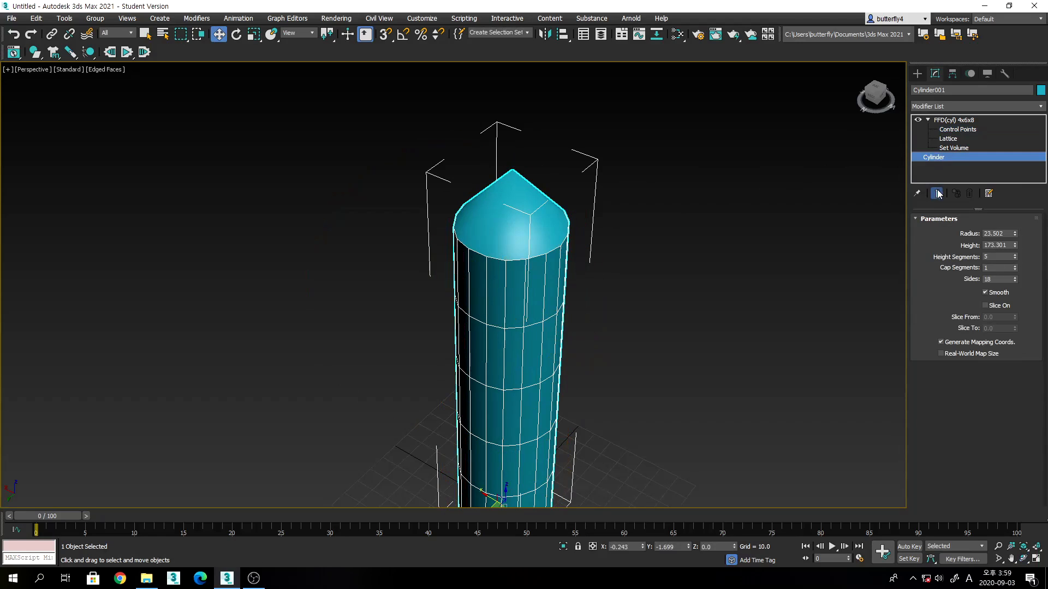
pyautogui.click(1012, 267)
pyautogui.click(1012, 267)
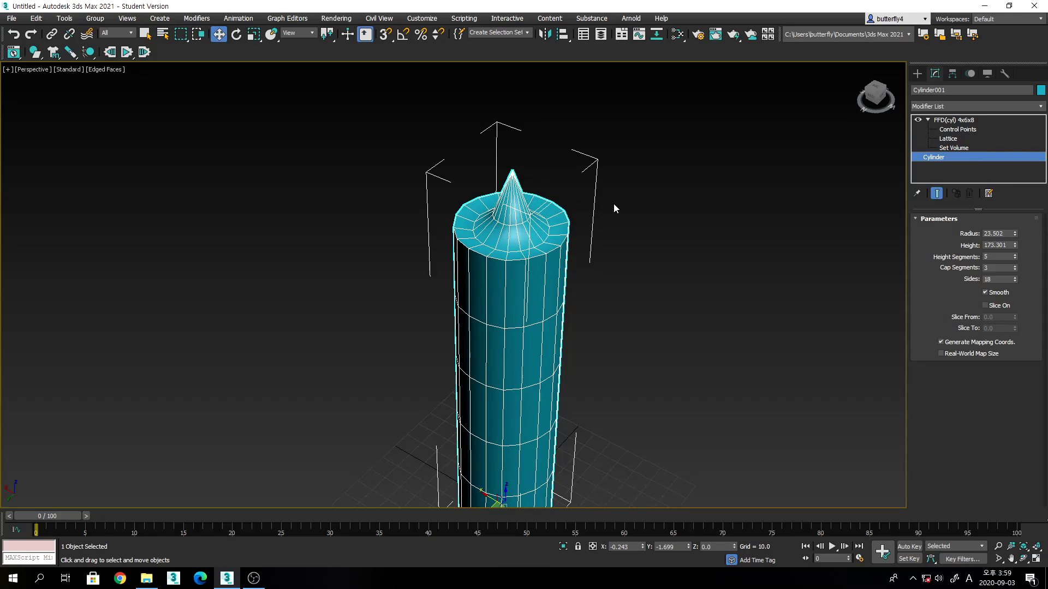
# Return to the FFD(cyl) control points and lower the top centre point slightly to shorten the cap's spike.
pyautogui.click(952, 130)
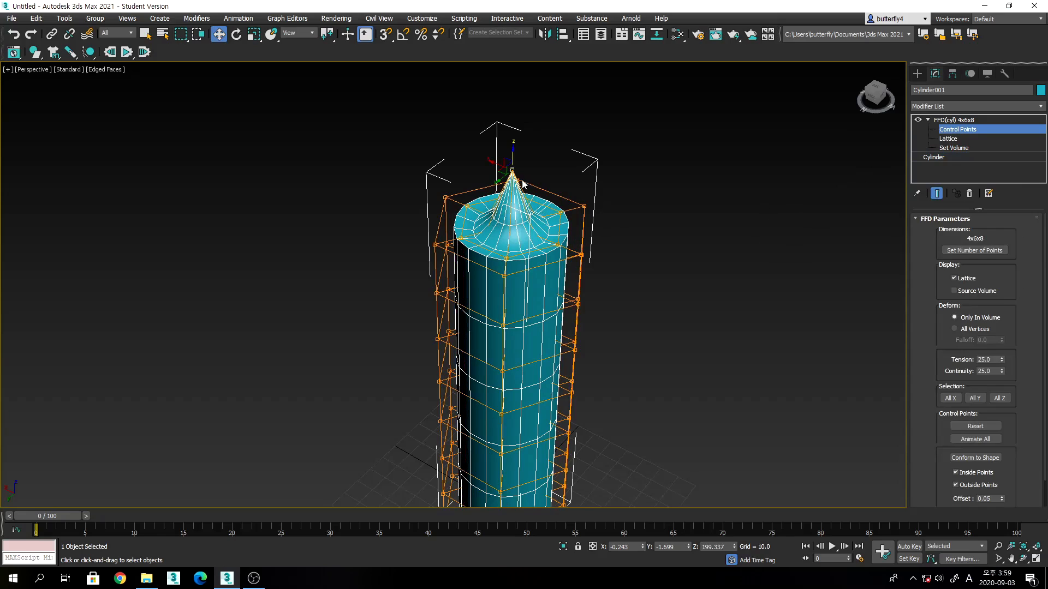
pyautogui.moveTo(513, 163); pyautogui.dragTo(543, 178)
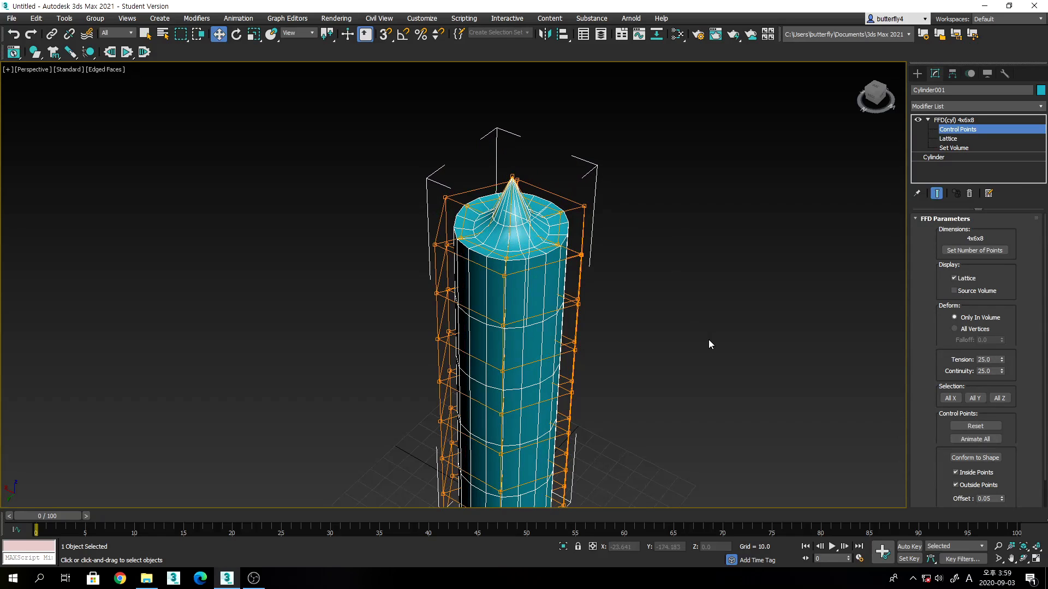
pyautogui.moveTo(708, 344); pyautogui.dragTo(712, 282, button='middle')
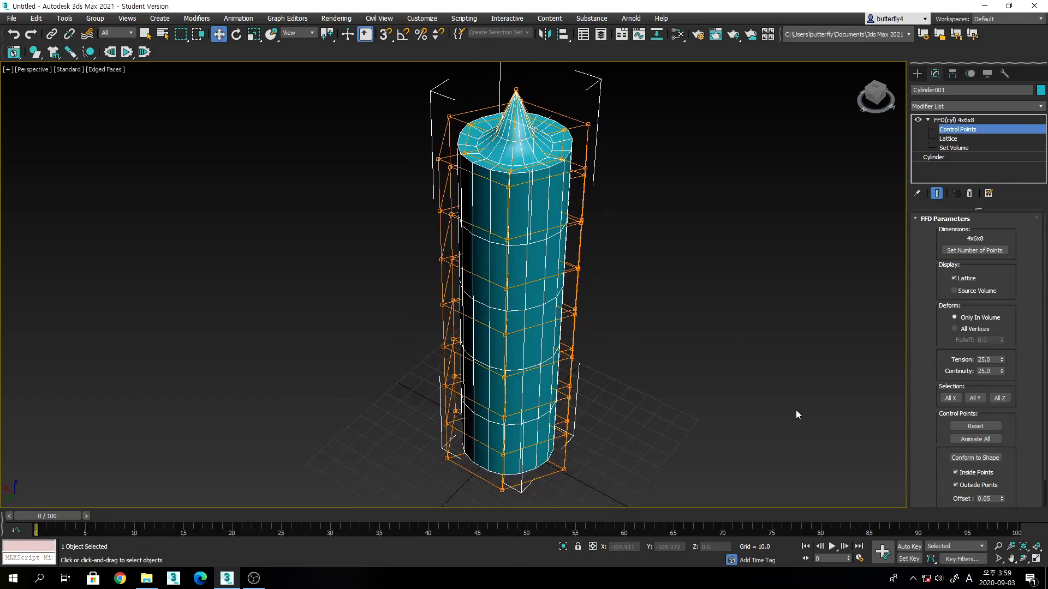
pyautogui.click(1023, 558)
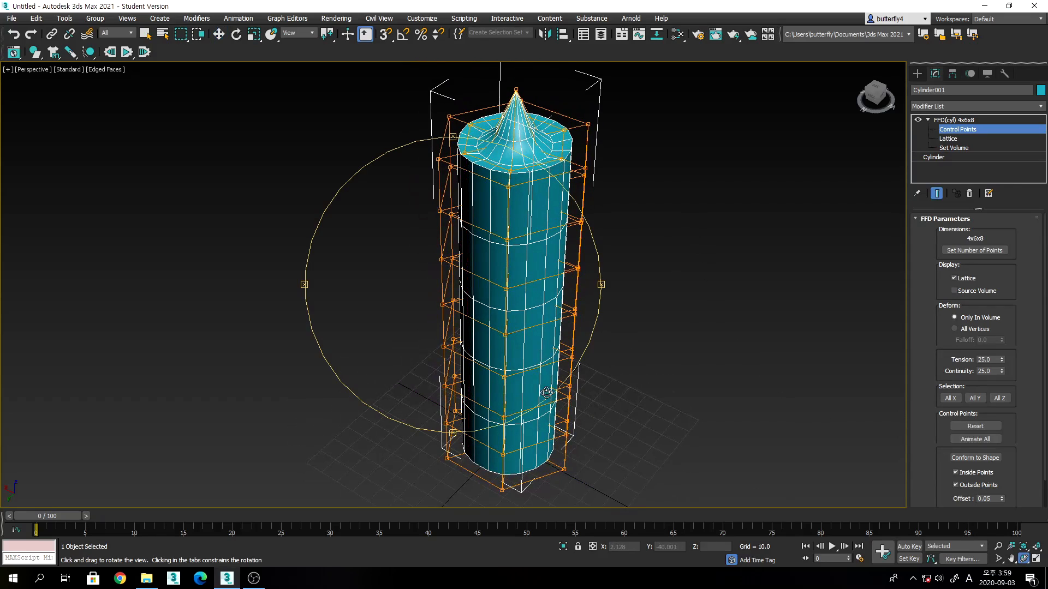
pyautogui.moveTo(541, 383); pyautogui.dragTo(608, 351)
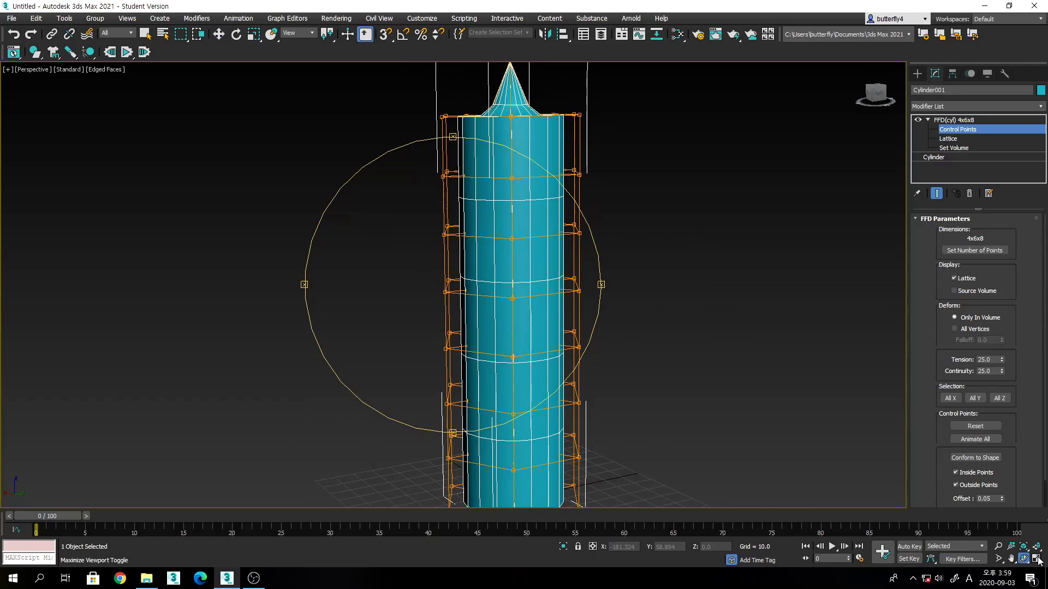
# Restore the four-view layout and select the third and fourth control point rows from the top in the Front view for scaling.
pyautogui.hotkey('alt', 'w')
pyautogui.moveTo(594, 133); pyautogui.dragTo(584, 221, button='middle')
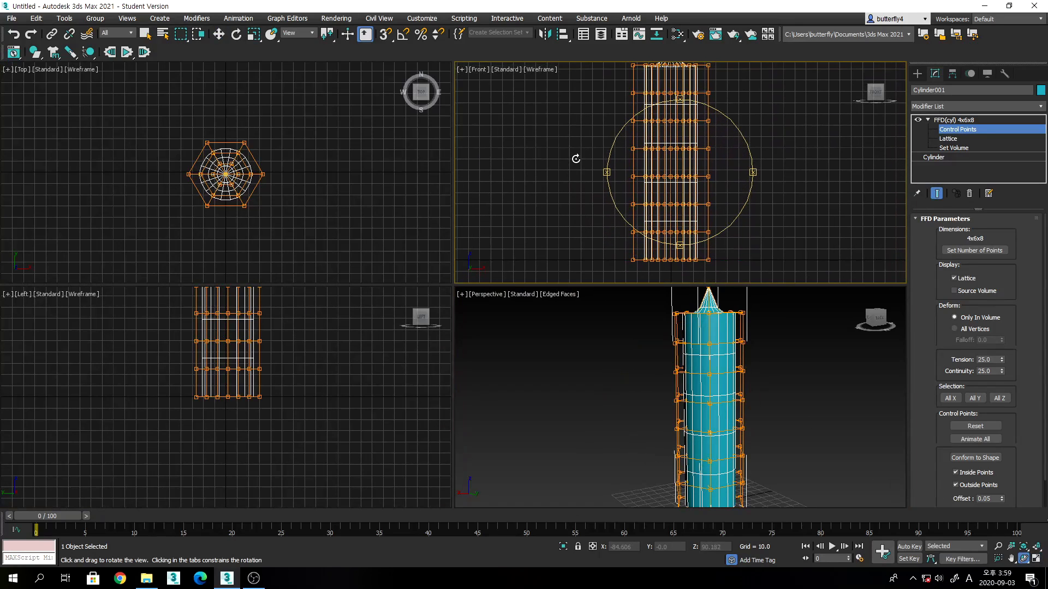
pyautogui.moveTo(576, 158); pyautogui.dragTo(575, 215, button='middle')
pyautogui.press('w')
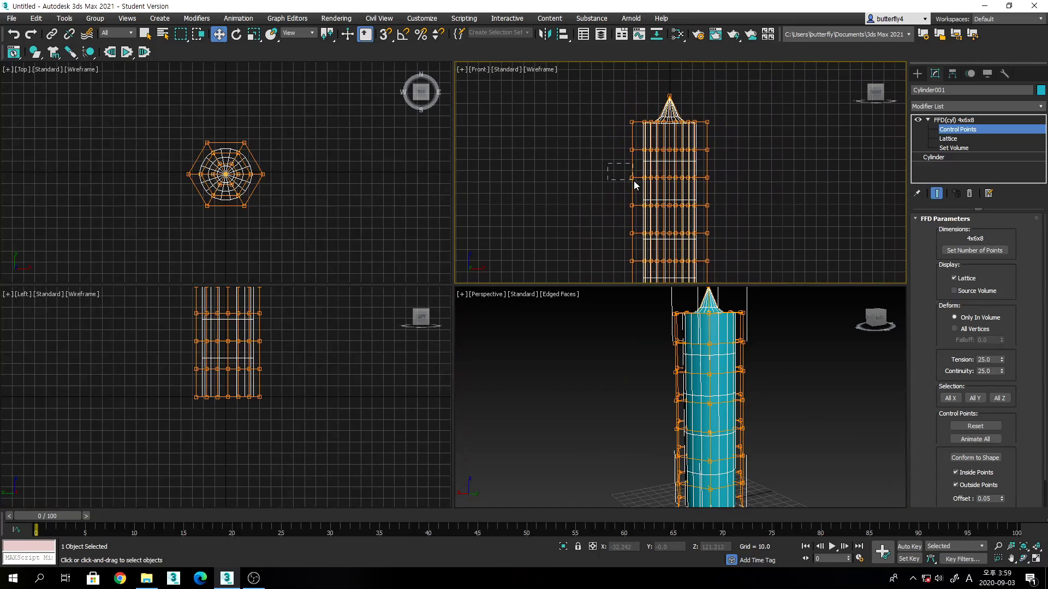
pyautogui.moveTo(634, 186); pyautogui.dragTo(715, 224)
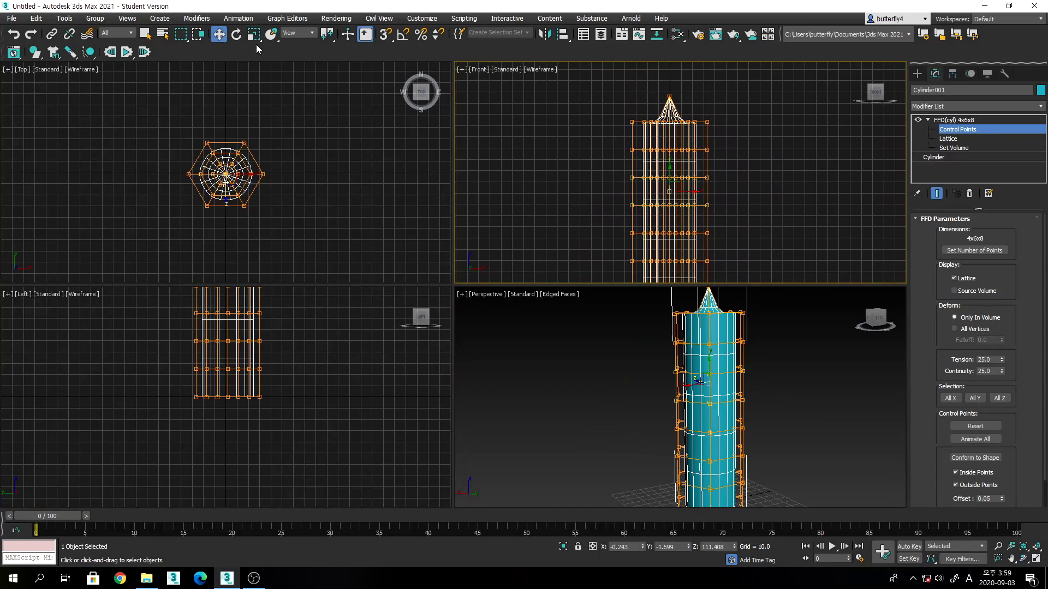
pyautogui.click(254, 34)
# Try scaling the selected control point rows only in the Front view's plane, and undo that scaling.
pyautogui.moveTo(675, 181); pyautogui.dragTo(655, 74)
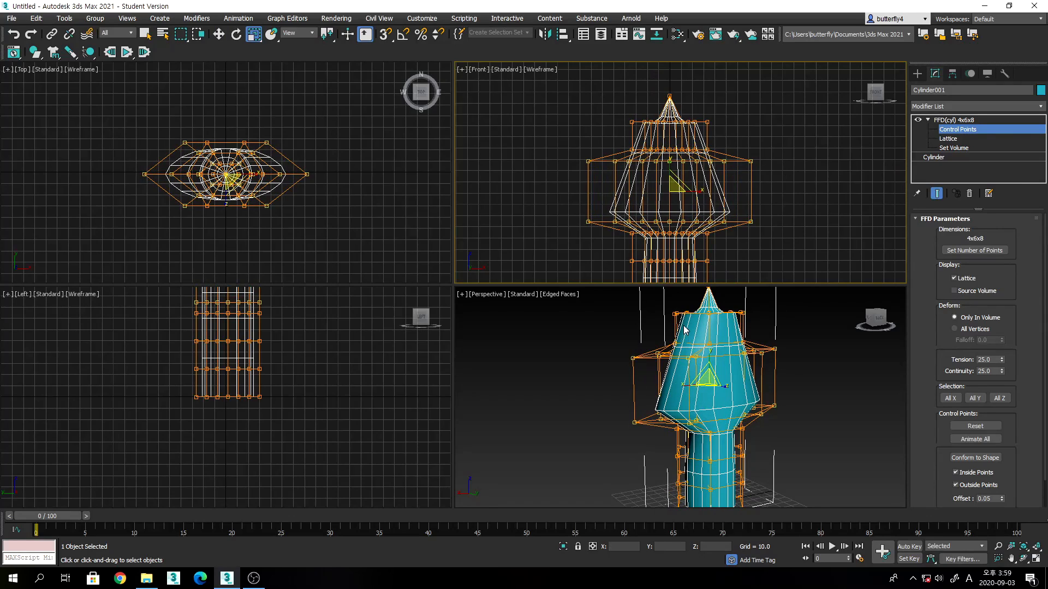
pyautogui.keyDown('alt'); pyautogui.moveTo(661, 398); pyautogui.dragTo(777, 399, button='middle'); pyautogui.keyUp('alt')
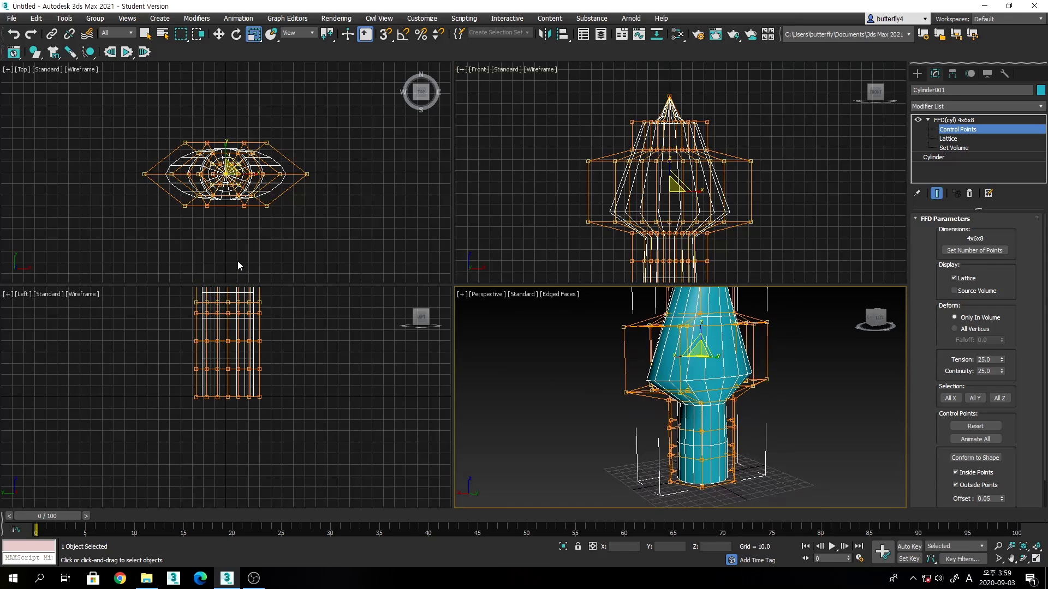
pyautogui.click(346, 195)
pyautogui.hotkey('ctrl', 'z')
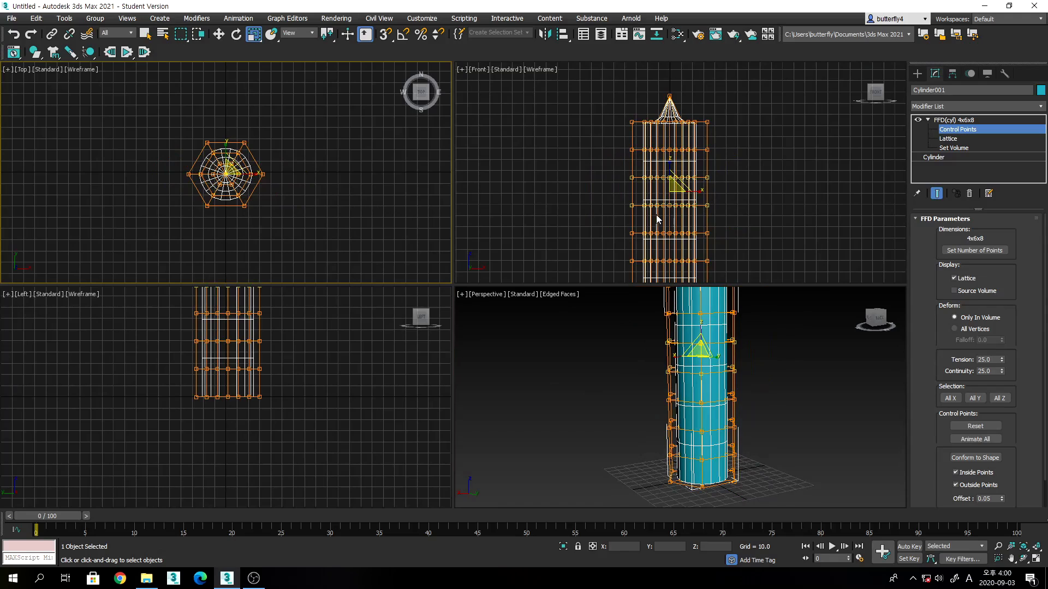
# Scale the selected control point rows uniformly to over twice their width and slightly reduce their vertical spacing.
pyautogui.click(671, 191)
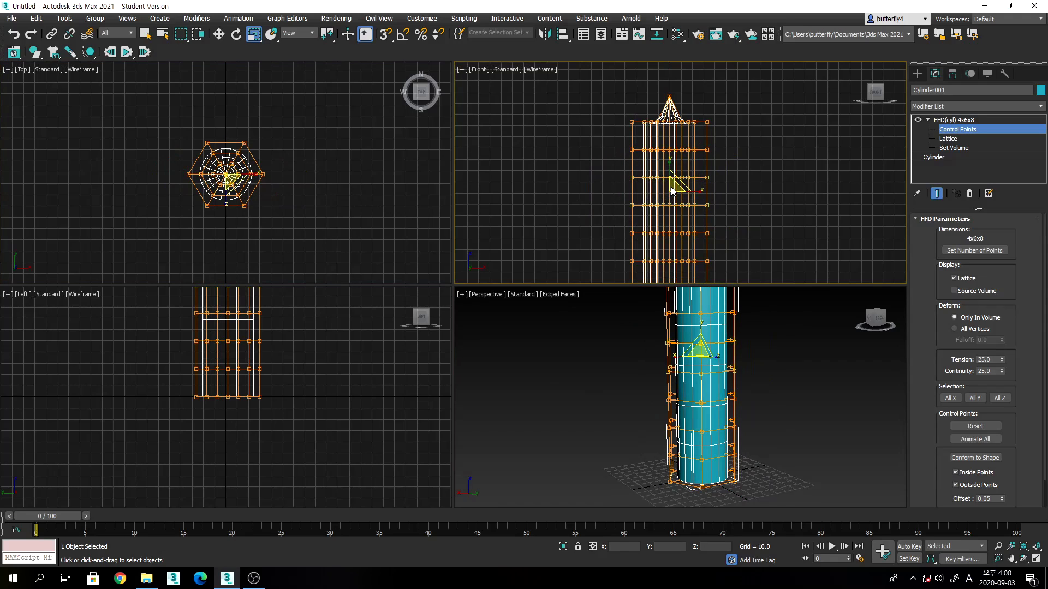
pyautogui.moveTo(672, 191); pyautogui.dragTo(659, 108)
pyautogui.moveTo(703, 340); pyautogui.dragTo(710, 370, button='middle')
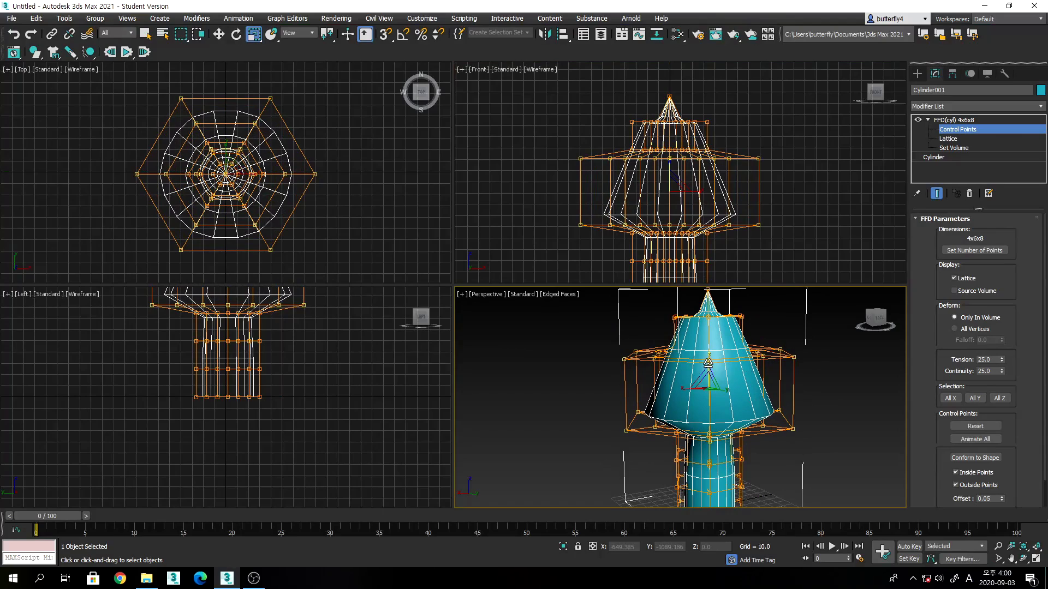
pyautogui.moveTo(708, 363); pyautogui.dragTo(713, 381)
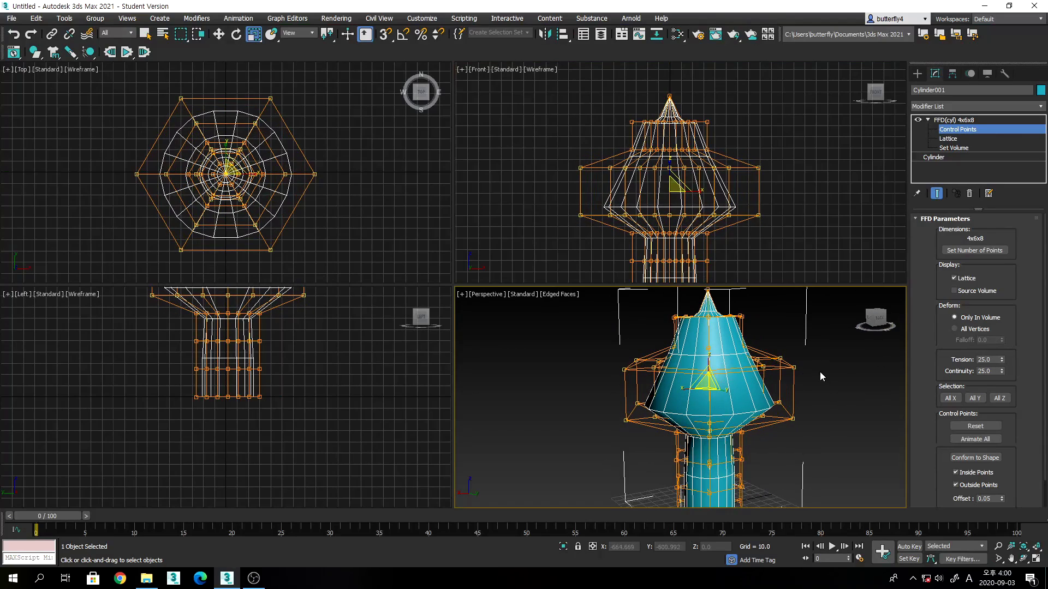
# Set the base cylinder's height segments to 14 beneath the FFD(cyl) modifier.
pyautogui.click(948, 157)
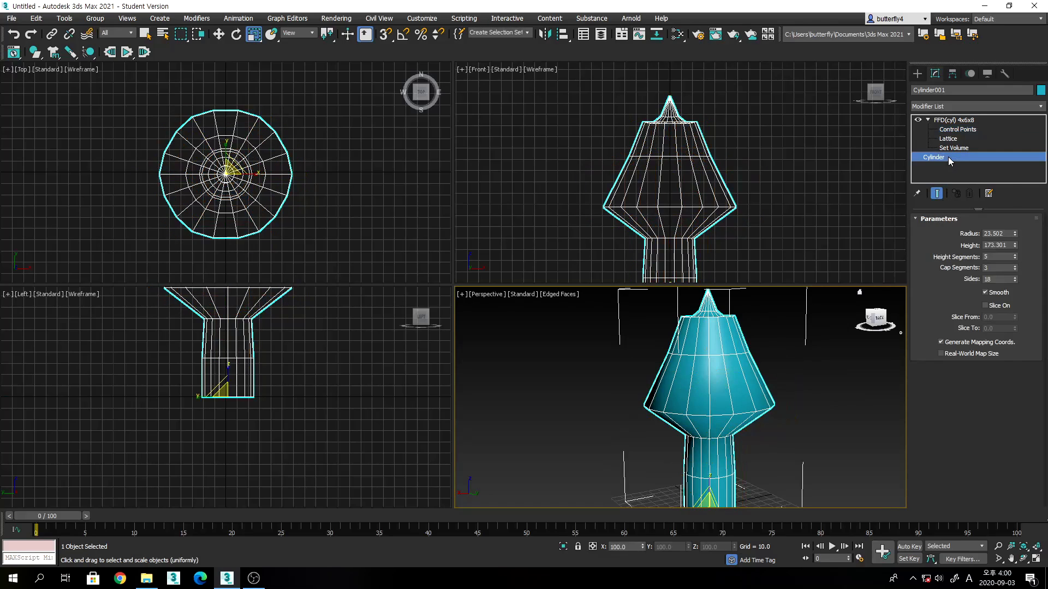
pyautogui.click(1015, 254)
pyautogui.click(1014, 254)
pyautogui.click(1015, 255)
pyautogui.click(1015, 255)
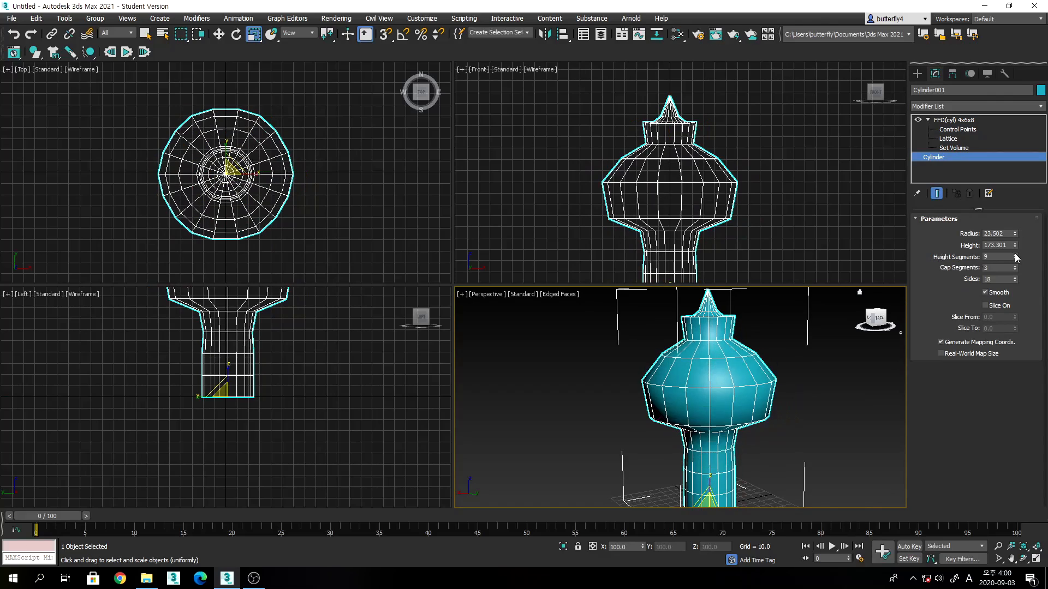
pyautogui.click(1015, 255)
pyautogui.click(1015, 254)
pyautogui.click(1015, 255)
pyautogui.click(1015, 255)
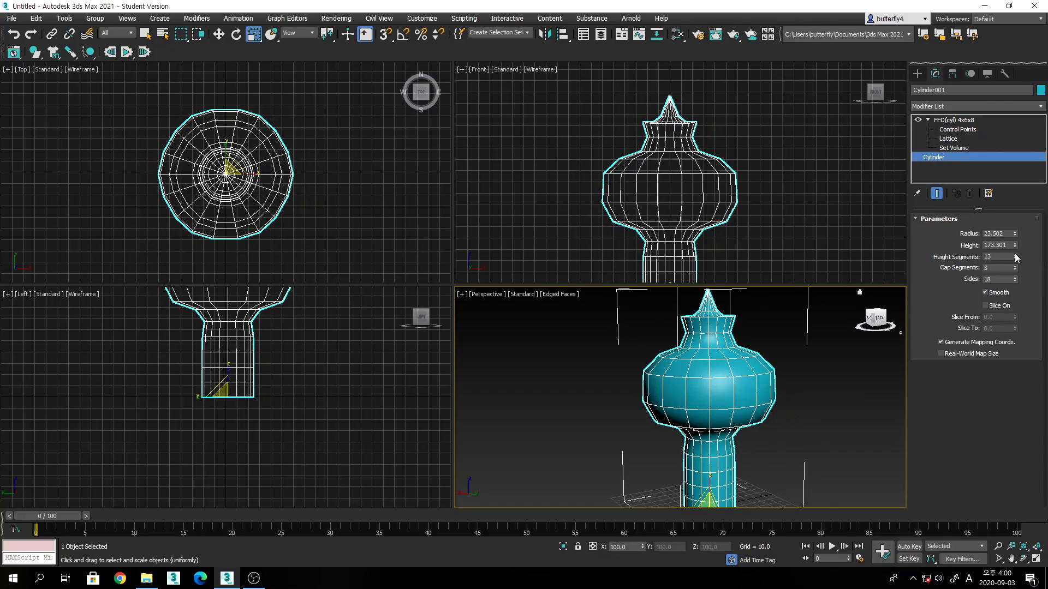
pyautogui.click(1015, 255)
# Select the third row of FFD(cyl) control points from the bottom and scale it uniformly to about half its width.
pyautogui.moveTo(810, 252); pyautogui.dragTo(771, 159, button='middle')
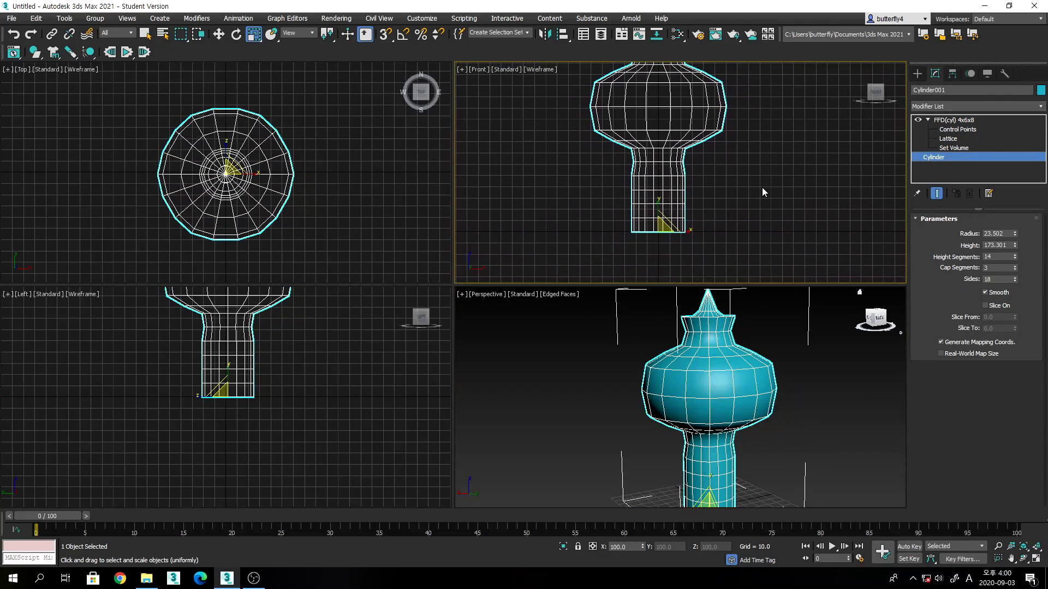
pyautogui.click(950, 129)
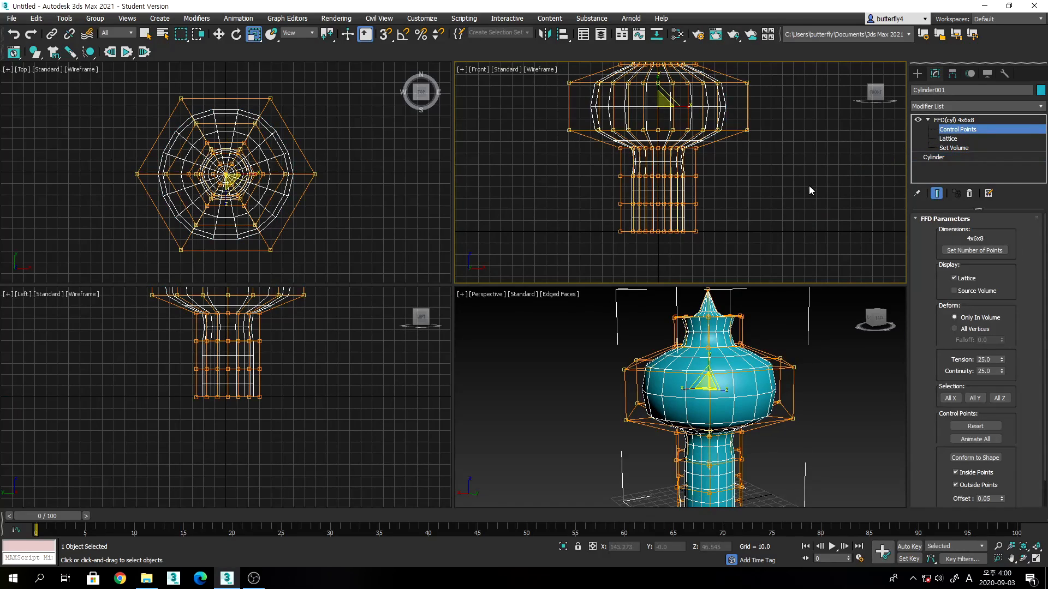
pyautogui.moveTo(607, 166); pyautogui.dragTo(673, 243)
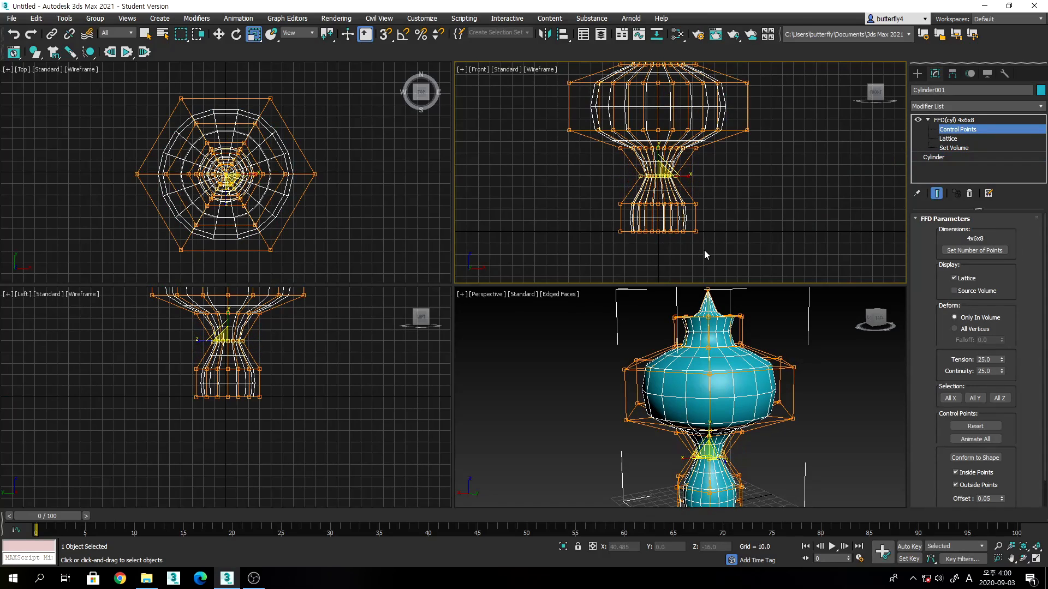
# Leave the control points, add an Edit Poly modifier above FFD(cyl), and activate its Polygon level with the bottom cap in view.
pyautogui.moveTo(704, 250); pyautogui.dragTo(702, 182, button='middle')
pyautogui.moveTo(755, 440); pyautogui.dragTo(752, 374, button='middle')
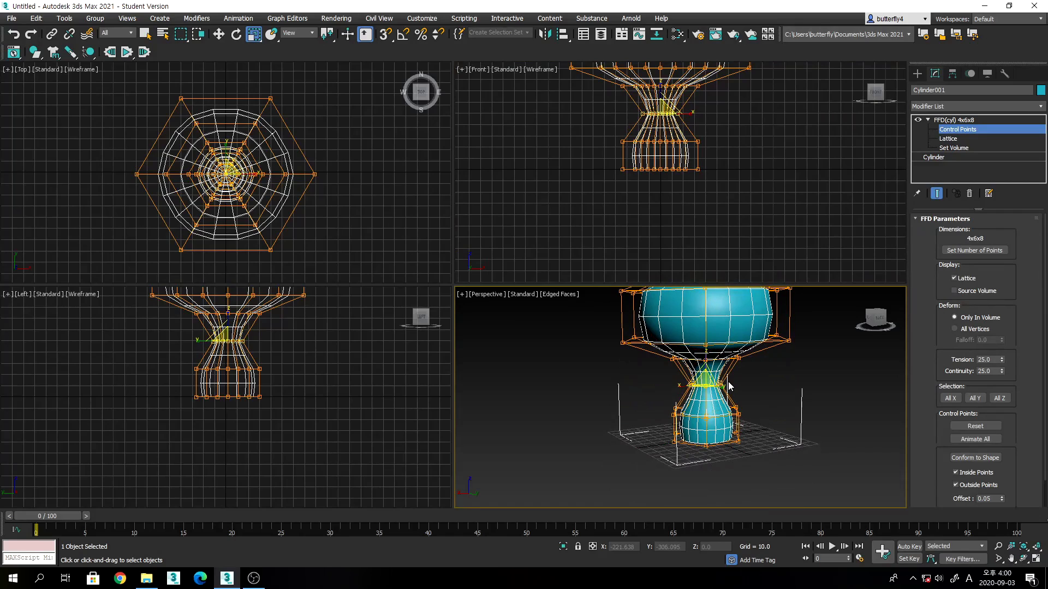
pyautogui.moveTo(729, 382); pyautogui.dragTo(729, 412, button='middle')
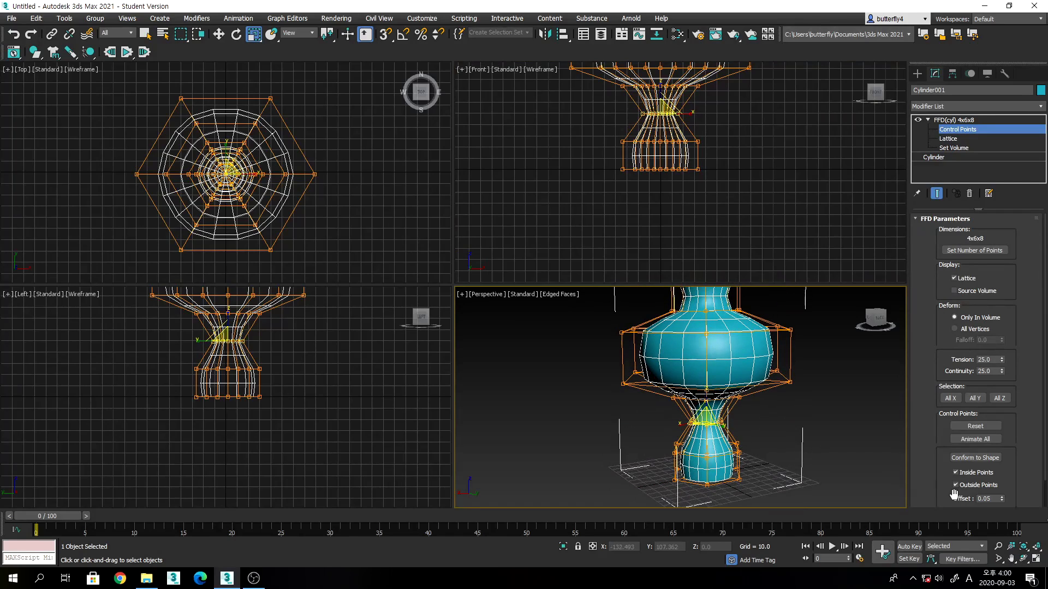
pyautogui.click(1024, 558)
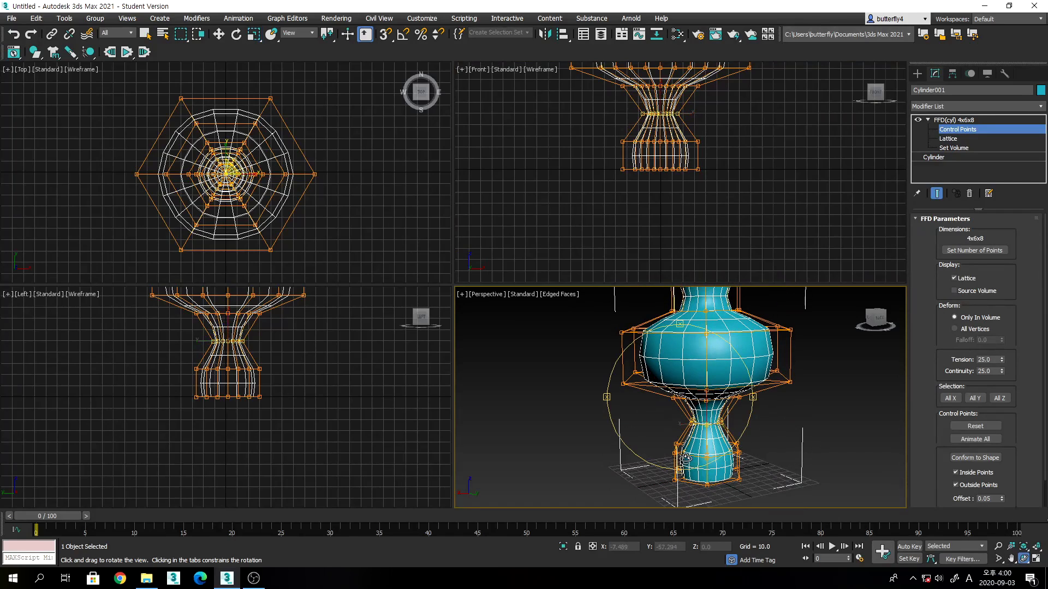
pyautogui.moveTo(731, 395)
pyautogui.mouseDown()
pyautogui.moveTo(687, 394)
pyautogui.moveTo(711, 394)
pyautogui.mouseUp()
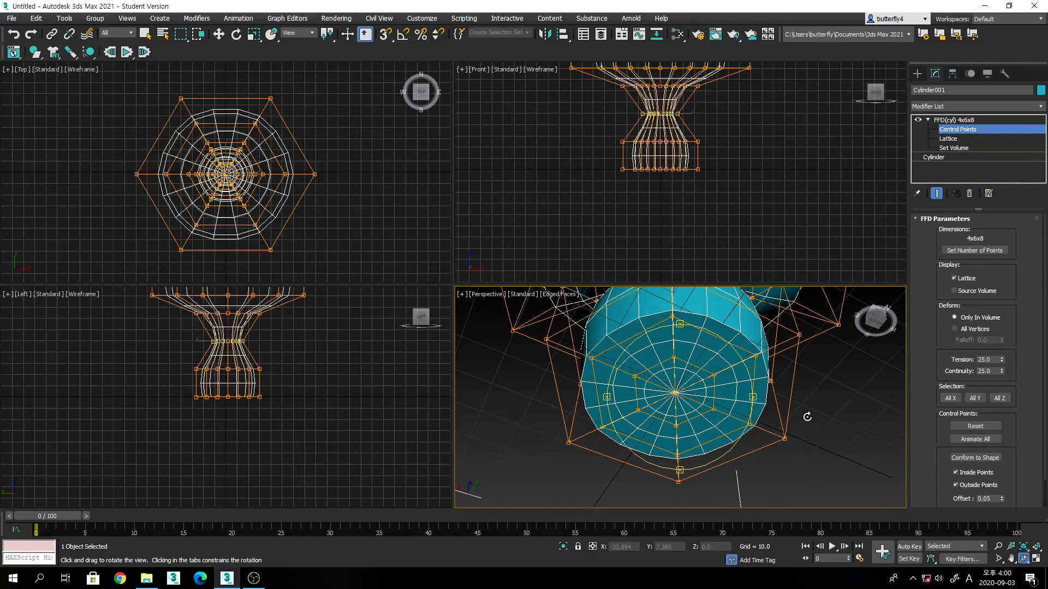
pyautogui.click(959, 120)
pyautogui.press('r')
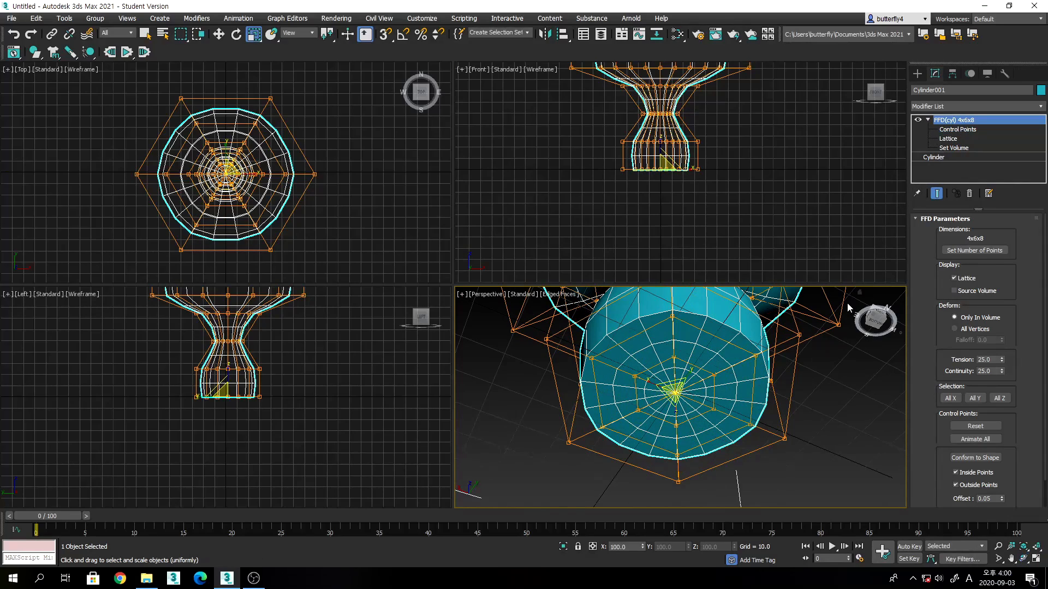
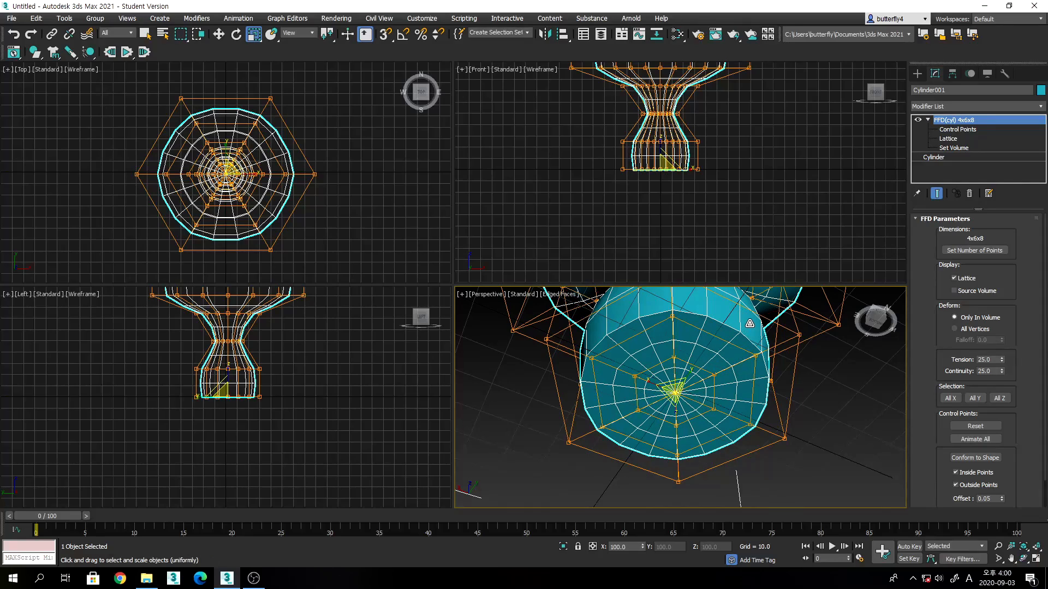
pyautogui.click(925, 105)
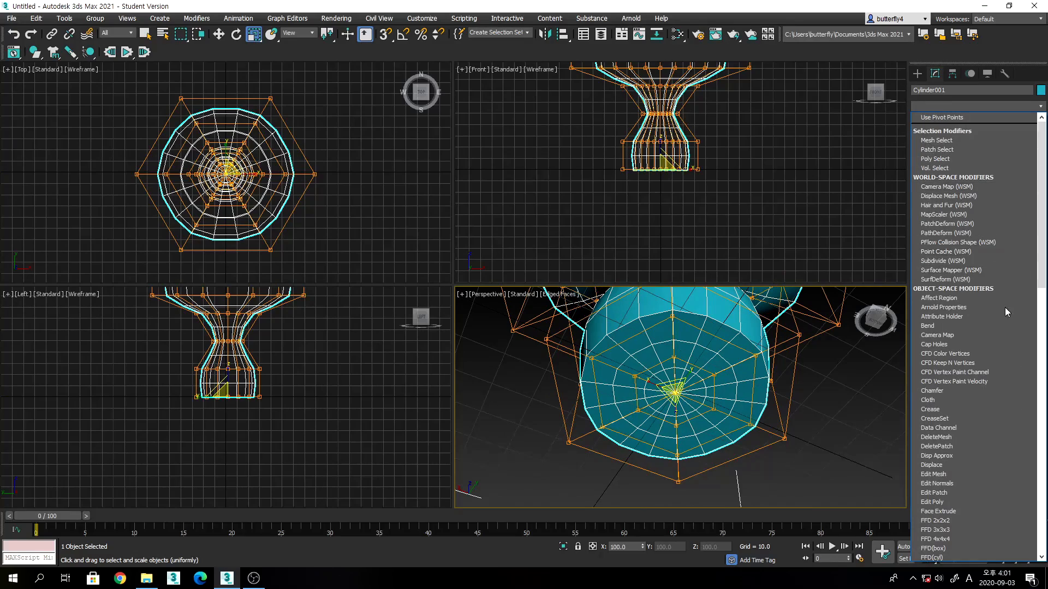
pyautogui.scroll(-1, 1003, 419)
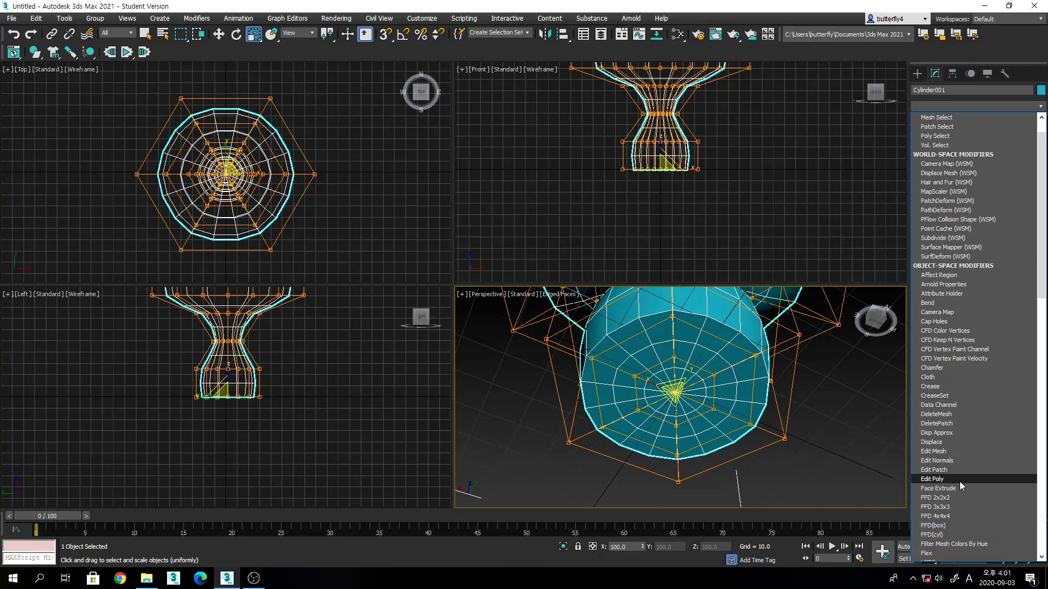
pyautogui.click(960, 481)
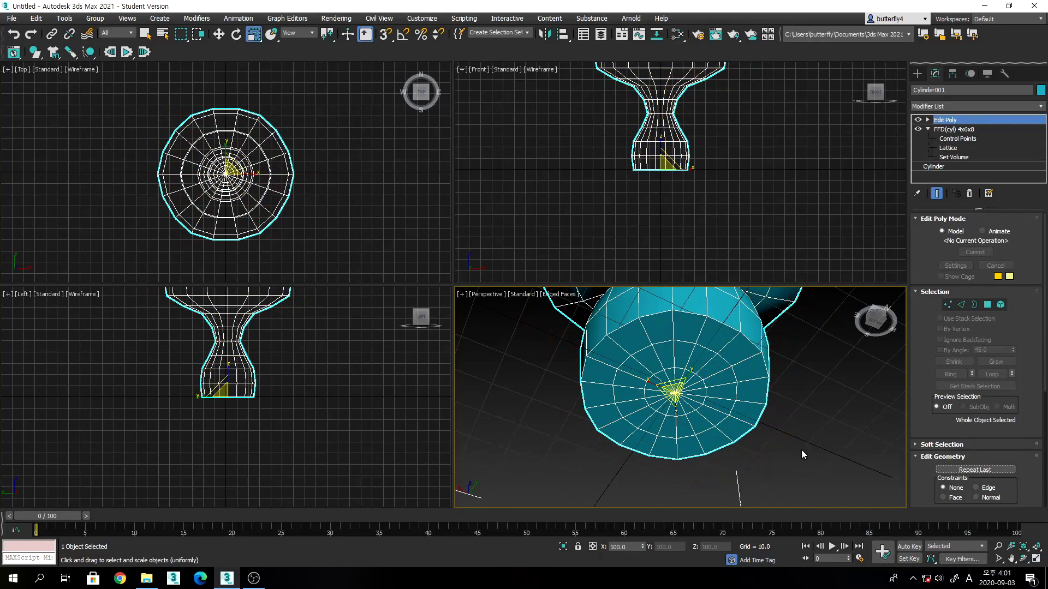
pyautogui.click(987, 305)
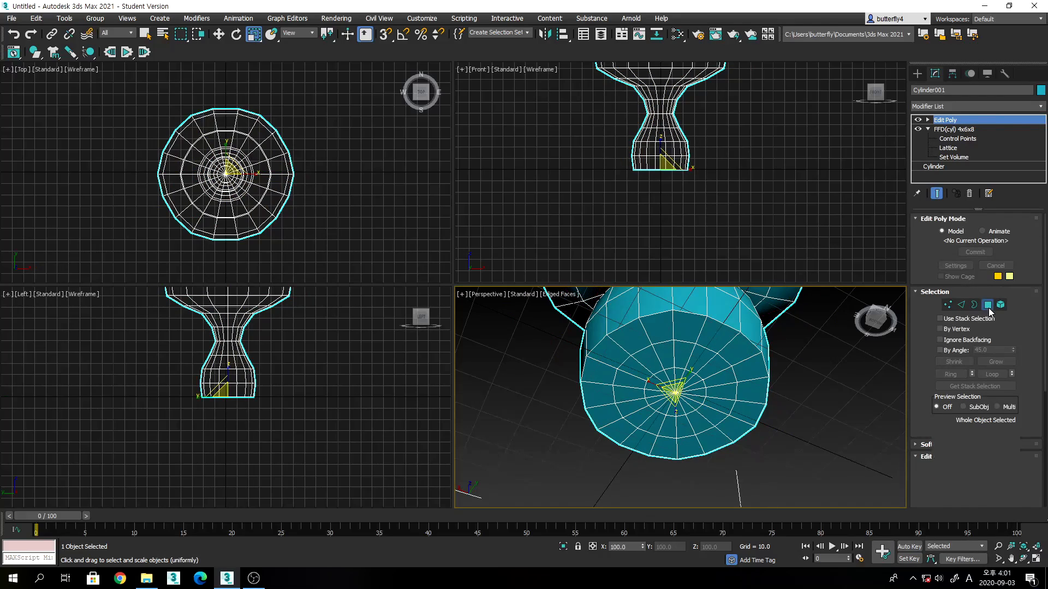
# Select all triangular polygons in the innermost ring of the cylinder's bottom cap in the Perspective view.
pyautogui.click(698, 384)
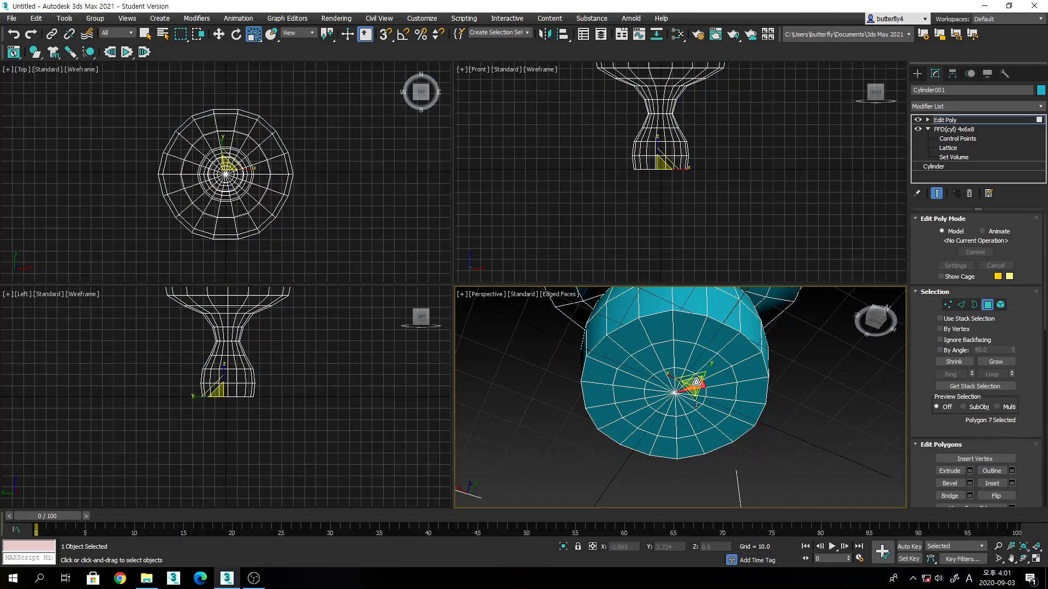
pyautogui.keyDown('ctrl'); pyautogui.click(694, 380); pyautogui.keyUp('ctrl')
pyautogui.keyDown('ctrl'); pyautogui.click(683, 379); pyautogui.keyUp('ctrl')
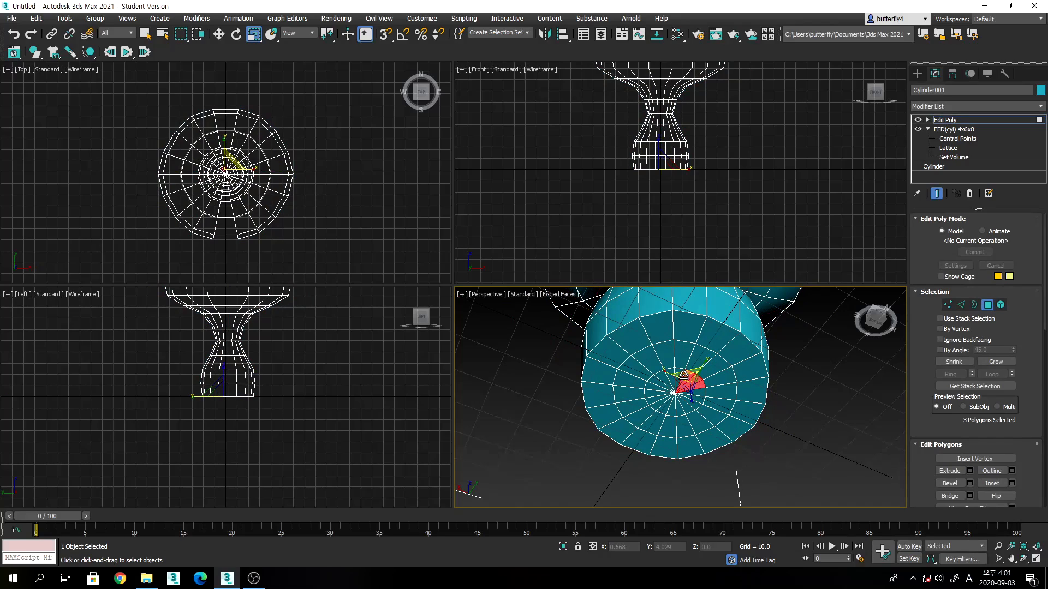
pyautogui.keyDown('ctrl'); pyautogui.click(678, 376); pyautogui.keyUp('ctrl')
pyautogui.keyDown('ctrl'); pyautogui.click(671, 377); pyautogui.keyUp('ctrl')
pyautogui.keyDown('ctrl'); pyautogui.click(661, 378); pyautogui.keyUp('ctrl')
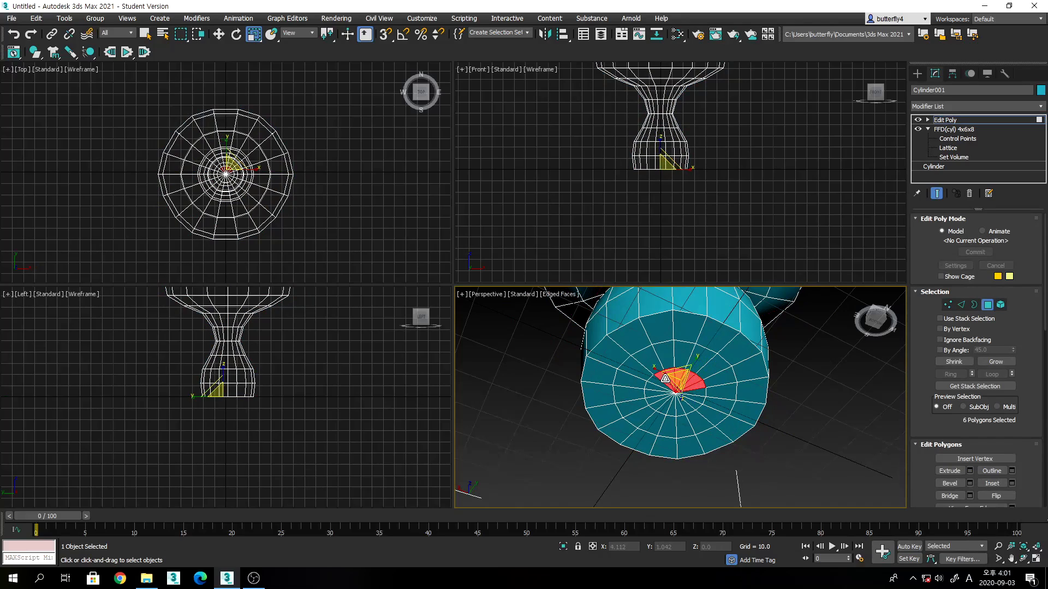
pyautogui.keyDown('ctrl'); pyautogui.click(655, 383); pyautogui.keyUp('ctrl')
pyautogui.keyDown('ctrl'); pyautogui.click(654, 388); pyautogui.keyUp('ctrl')
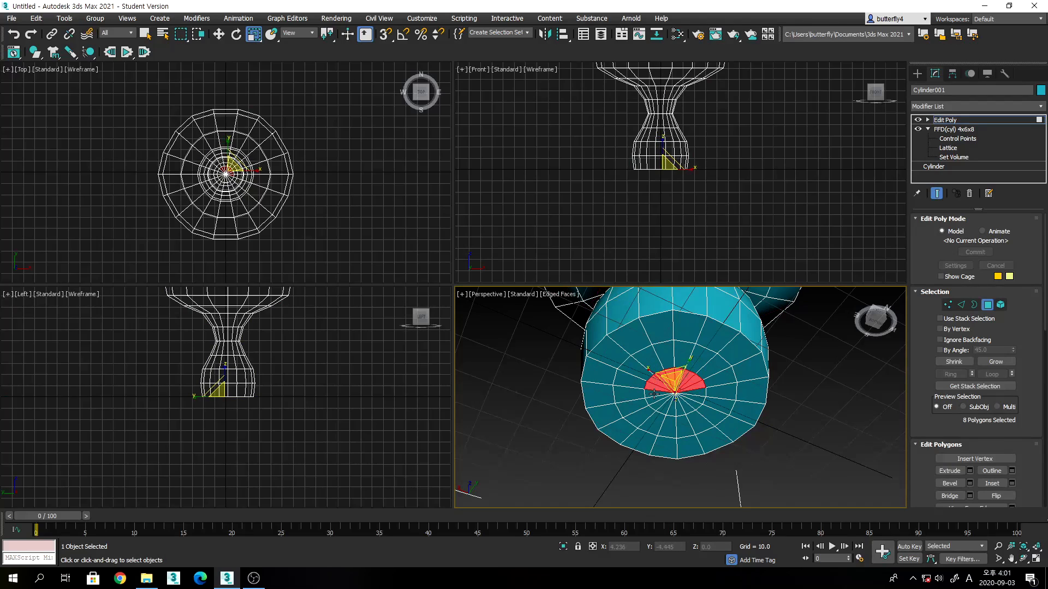
pyautogui.keyDown('ctrl'); pyautogui.click(655, 395); pyautogui.keyUp('ctrl')
pyautogui.keyDown('ctrl'); pyautogui.click(655, 403); pyautogui.keyUp('ctrl')
pyautogui.keyDown('ctrl'); pyautogui.click(660, 407); pyautogui.keyUp('ctrl')
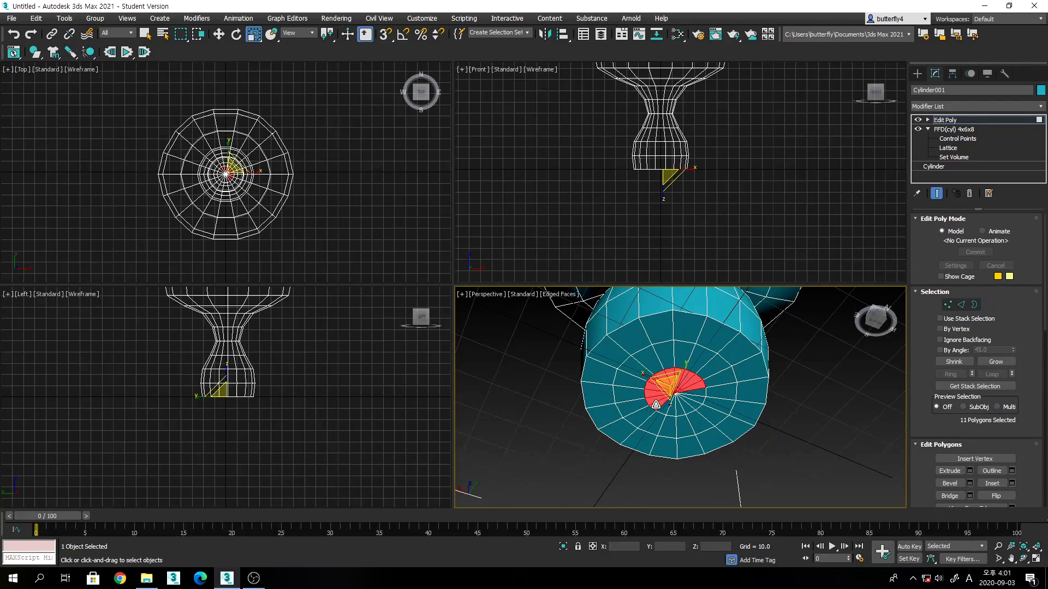
pyautogui.keyDown('ctrl'); pyautogui.click(663, 411); pyautogui.keyUp('ctrl')
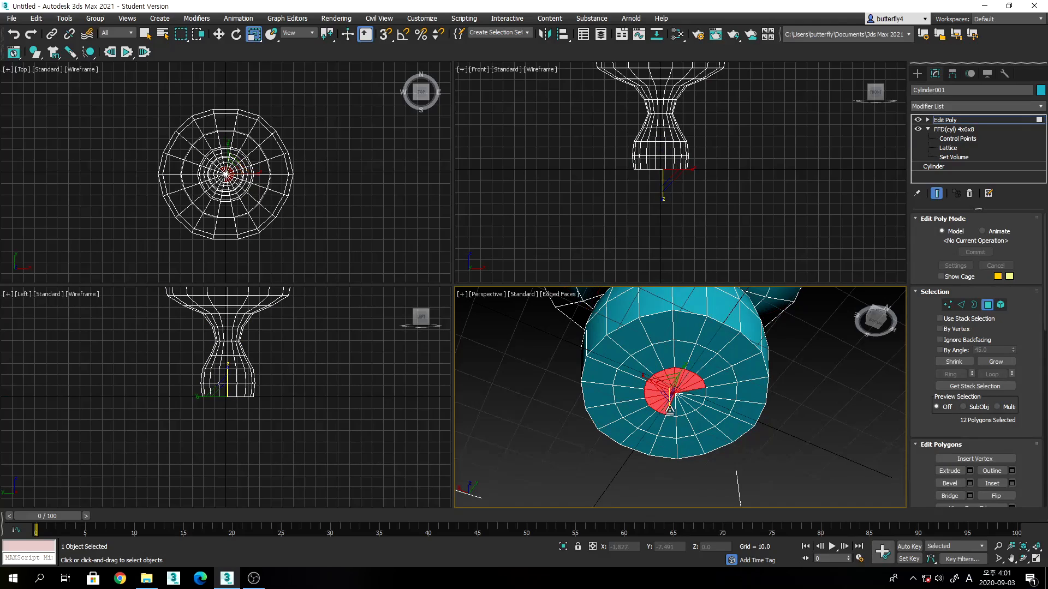
pyautogui.keyDown('ctrl'); pyautogui.click(672, 412); pyautogui.keyUp('ctrl')
pyautogui.keyDown('ctrl'); pyautogui.click(679, 410); pyautogui.keyUp('ctrl')
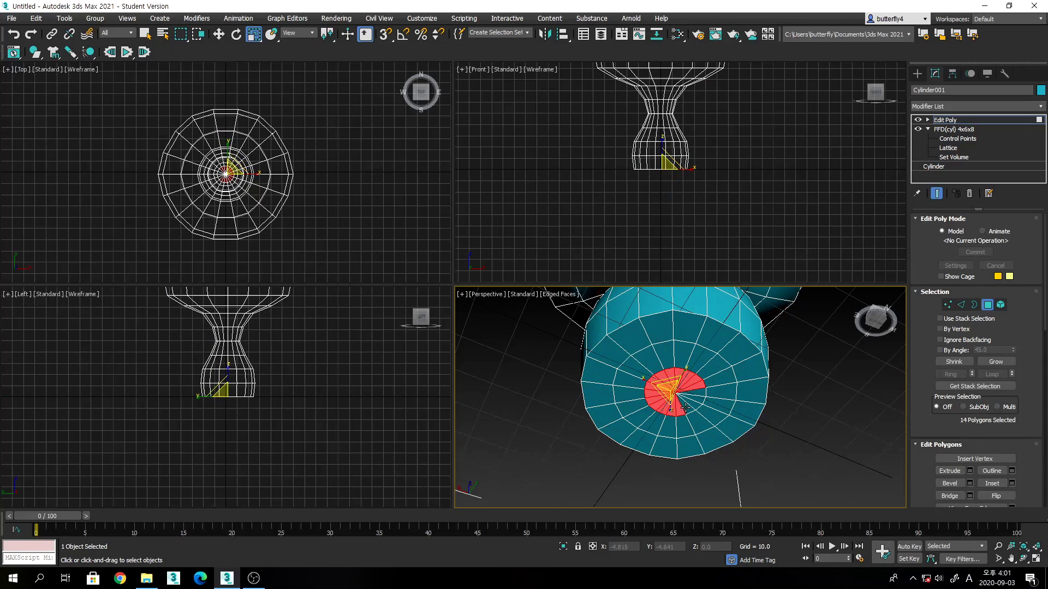
pyautogui.keyDown('ctrl'); pyautogui.click(686, 407); pyautogui.keyUp('ctrl')
pyautogui.keyDown('ctrl'); pyautogui.click(691, 404); pyautogui.keyUp('ctrl')
pyautogui.keyDown('ctrl'); pyautogui.click(694, 400); pyautogui.keyUp('ctrl')
pyautogui.keyDown('ctrl'); pyautogui.click(699, 391); pyautogui.keyUp('ctrl')
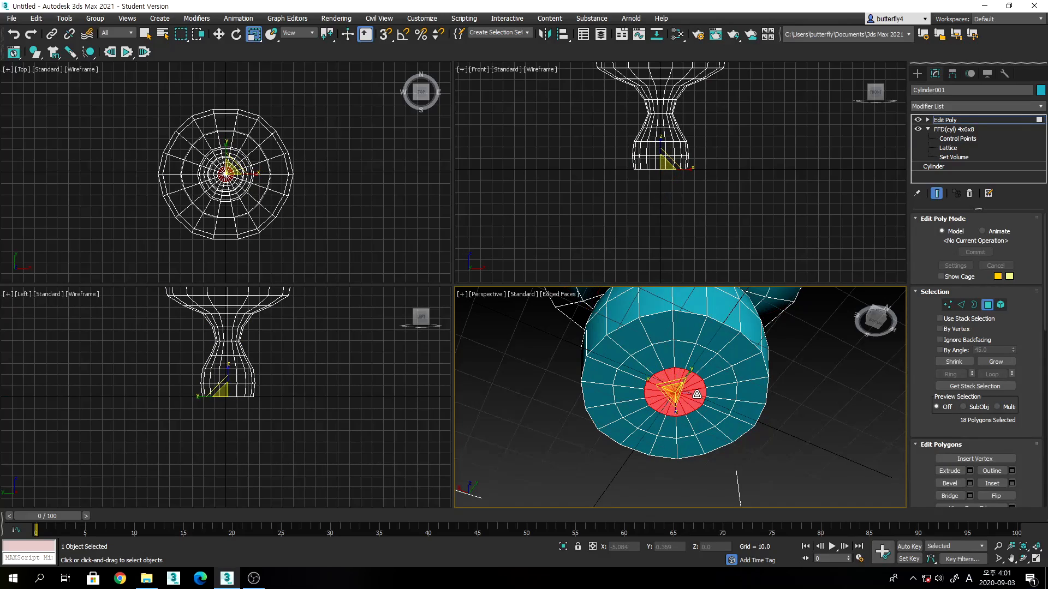
# Add every polygon of the bottom cap's middle ring to the selection, leaving the outermost ring unselected.
pyautogui.keyDown('ctrl'); pyautogui.click(719, 383); pyautogui.keyUp('ctrl')
pyautogui.keyDown('ctrl'); pyautogui.click(714, 369); pyautogui.keyUp('ctrl')
pyautogui.keyDown('ctrl'); pyautogui.click(688, 354); pyautogui.keyUp('ctrl')
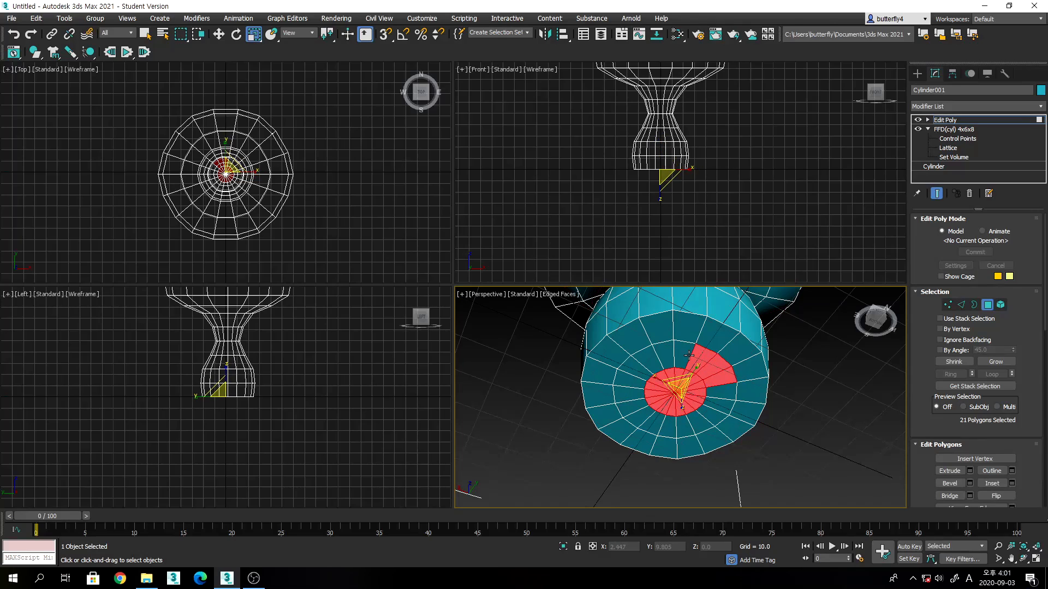
pyautogui.keyDown('ctrl'); pyautogui.click(680, 354); pyautogui.keyUp('ctrl')
pyautogui.keyDown('ctrl'); pyautogui.click(659, 355); pyautogui.keyUp('ctrl')
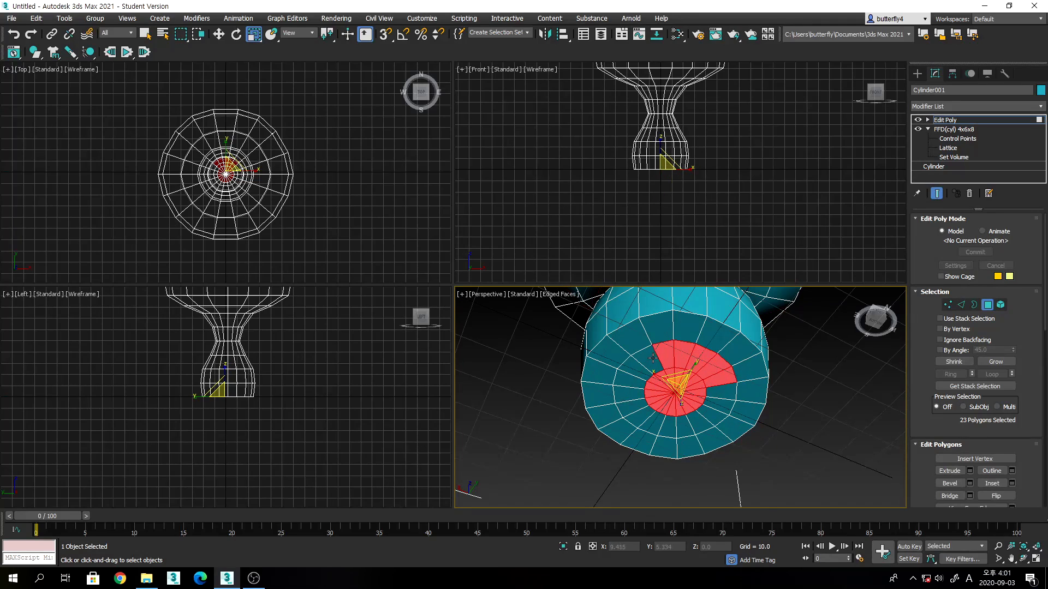
pyautogui.keyDown('ctrl'); pyautogui.click(647, 361); pyautogui.keyUp('ctrl')
pyautogui.keyDown('ctrl'); pyautogui.click(636, 368); pyautogui.keyUp('ctrl')
pyautogui.keyDown('ctrl'); pyautogui.click(633, 378); pyautogui.keyUp('ctrl')
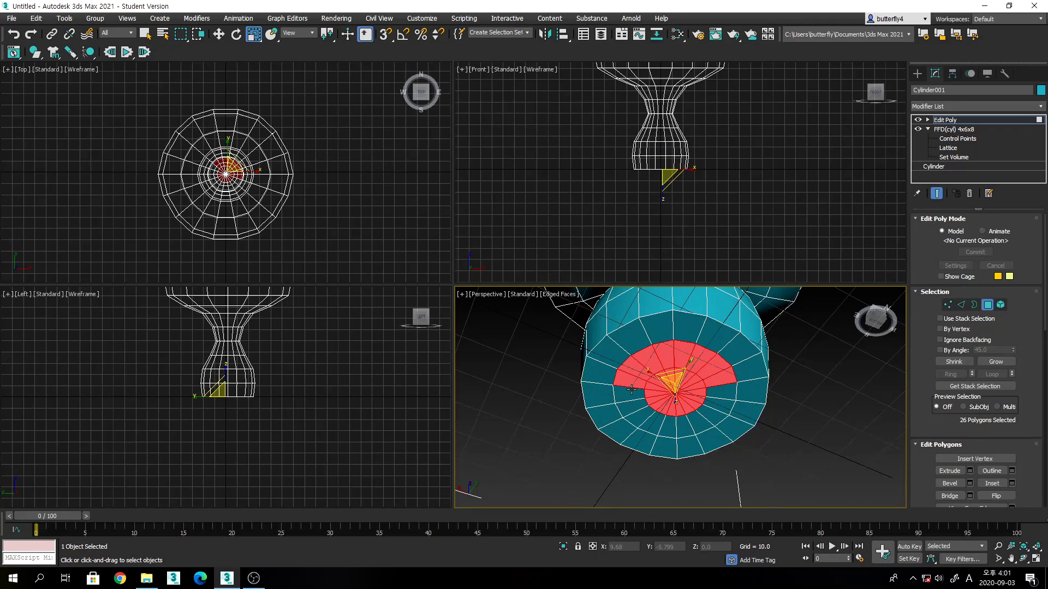
pyautogui.keyDown('ctrl'); pyautogui.click(632, 389); pyautogui.keyUp('ctrl')
pyautogui.keyDown('ctrl'); pyautogui.click(635, 407); pyautogui.keyUp('ctrl')
pyautogui.keyDown('ctrl'); pyautogui.click(642, 415); pyautogui.keyUp('ctrl')
pyautogui.keyDown('ctrl'); pyautogui.click(650, 425); pyautogui.keyUp('ctrl')
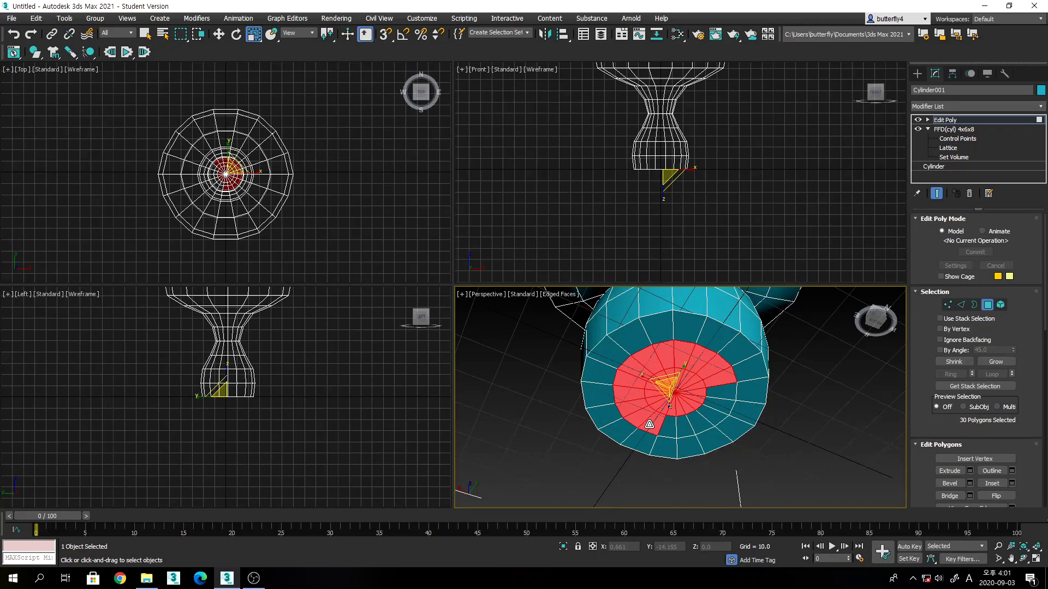
pyautogui.keyDown('ctrl'); pyautogui.click(668, 428); pyautogui.keyUp('ctrl')
pyautogui.keyDown('ctrl'); pyautogui.click(684, 427); pyautogui.keyUp('ctrl')
pyautogui.keyDown('ctrl'); pyautogui.click(696, 424); pyautogui.keyUp('ctrl')
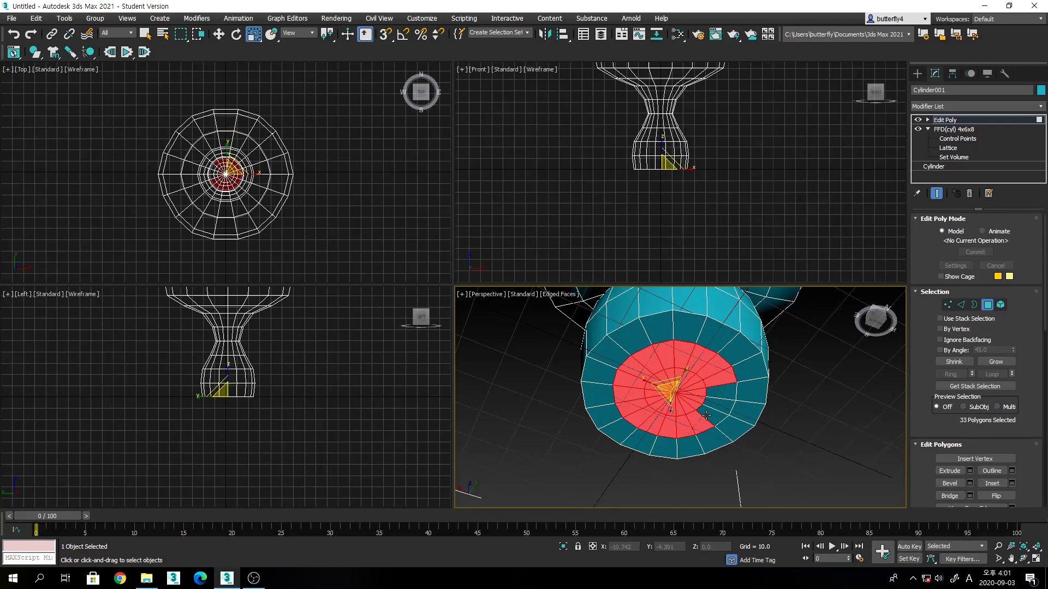
pyautogui.keyDown('ctrl'); pyautogui.click(708, 416); pyautogui.keyUp('ctrl')
pyautogui.keyDown('ctrl'); pyautogui.click(716, 405); pyautogui.keyUp('ctrl')
pyautogui.keyDown('ctrl'); pyautogui.click(721, 392); pyautogui.keyUp('ctrl')
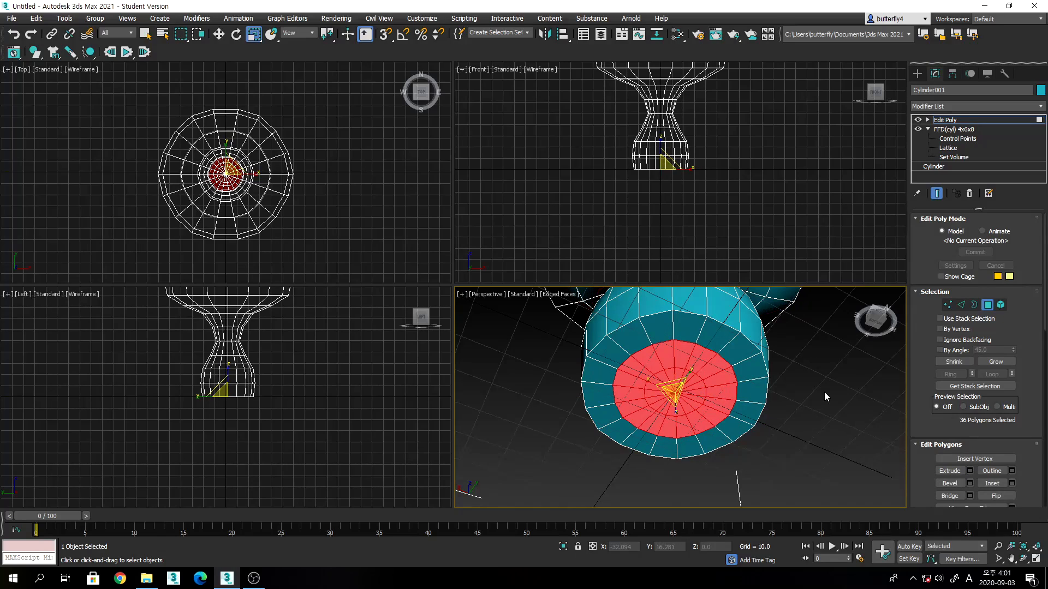
# Extrude the selected bottom cap polygons downward into a long, straight shaft below the base.
pyautogui.scroll(-6, 806, 381)
pyautogui.moveTo(806, 380); pyautogui.dragTo(684, 391, button='middle')
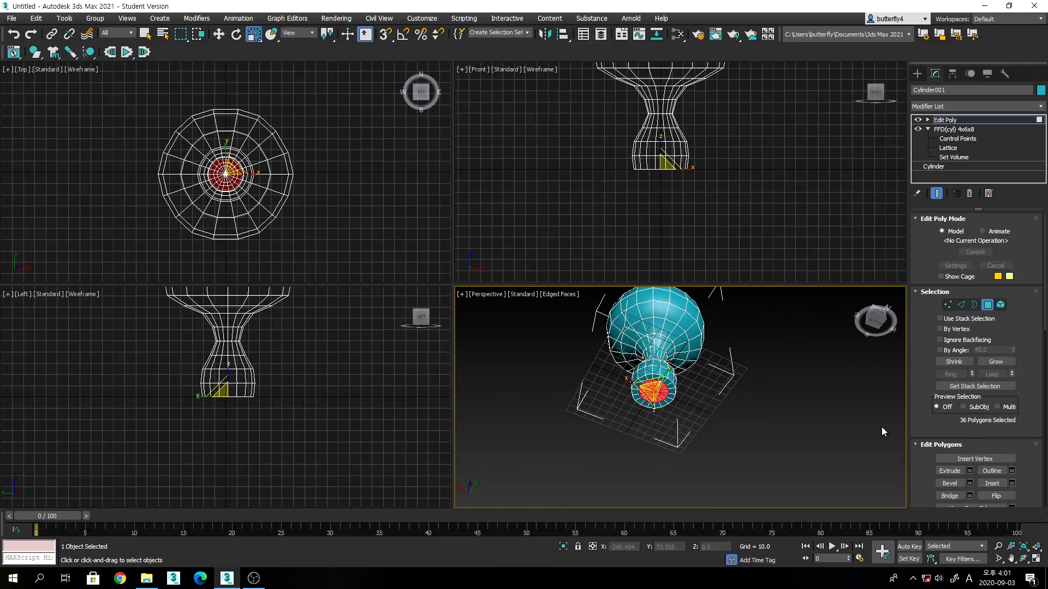
pyautogui.click(949, 470)
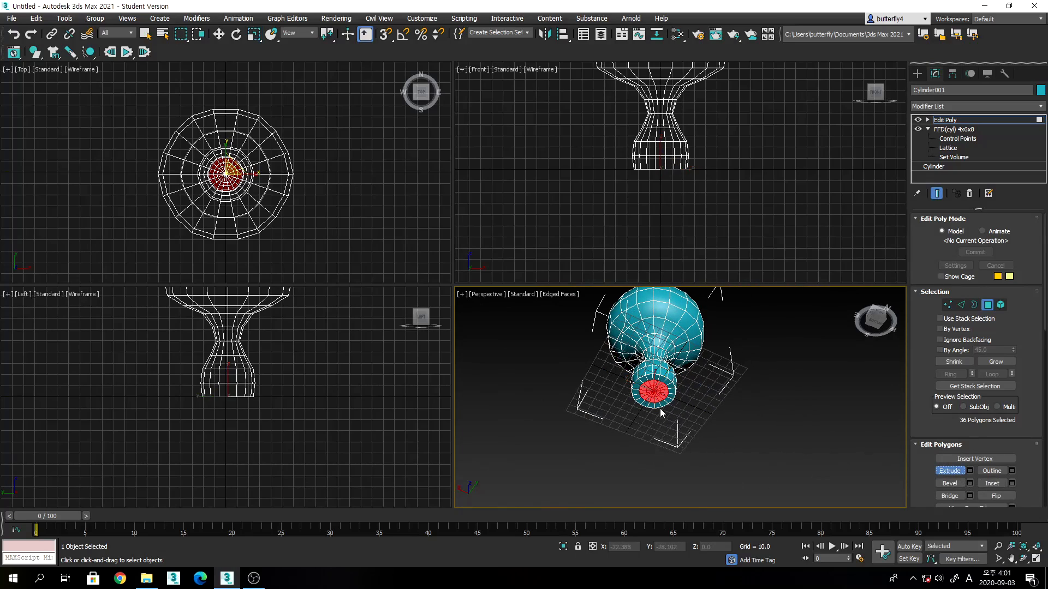
pyautogui.moveTo(656, 393); pyautogui.dragTo(658, 309)
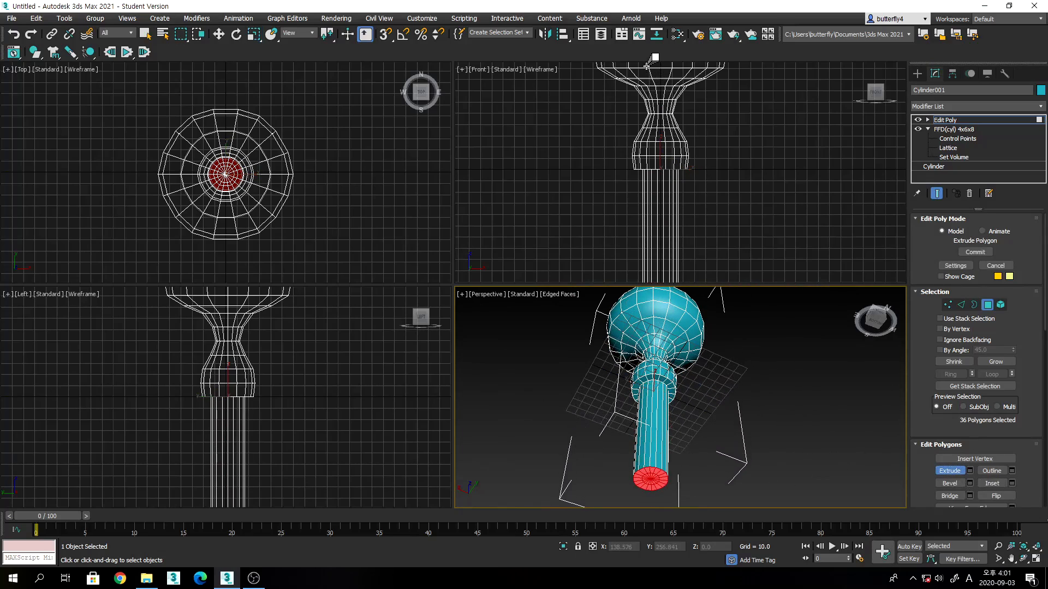
# Bring the whole extruded shaft into the Front view and switch Edit Poly to Edge level.
pyautogui.moveTo(756, 151); pyautogui.dragTo(755, 100, button='middle')
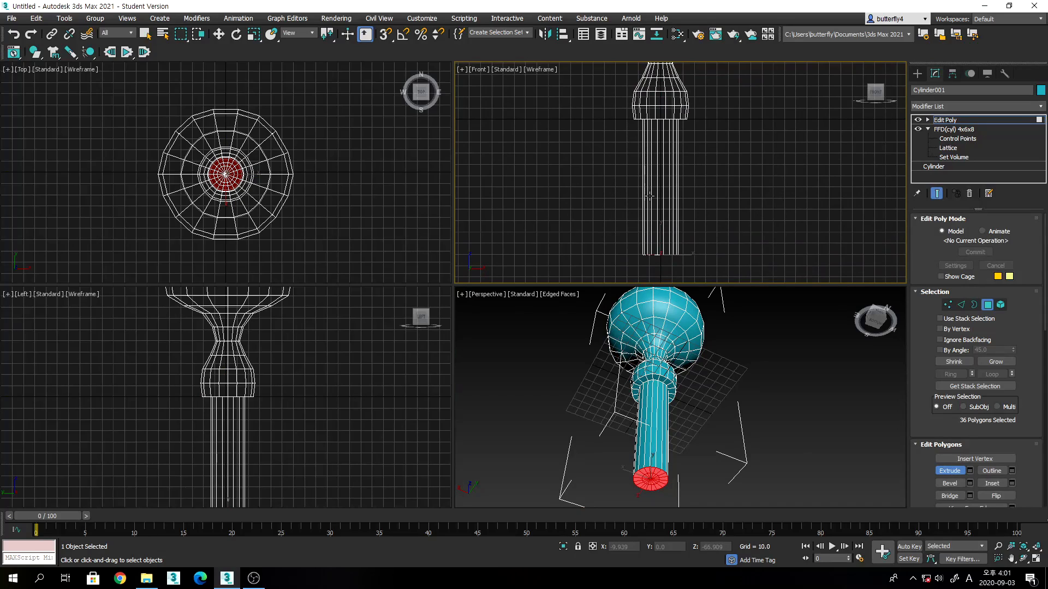
pyautogui.click(658, 229)
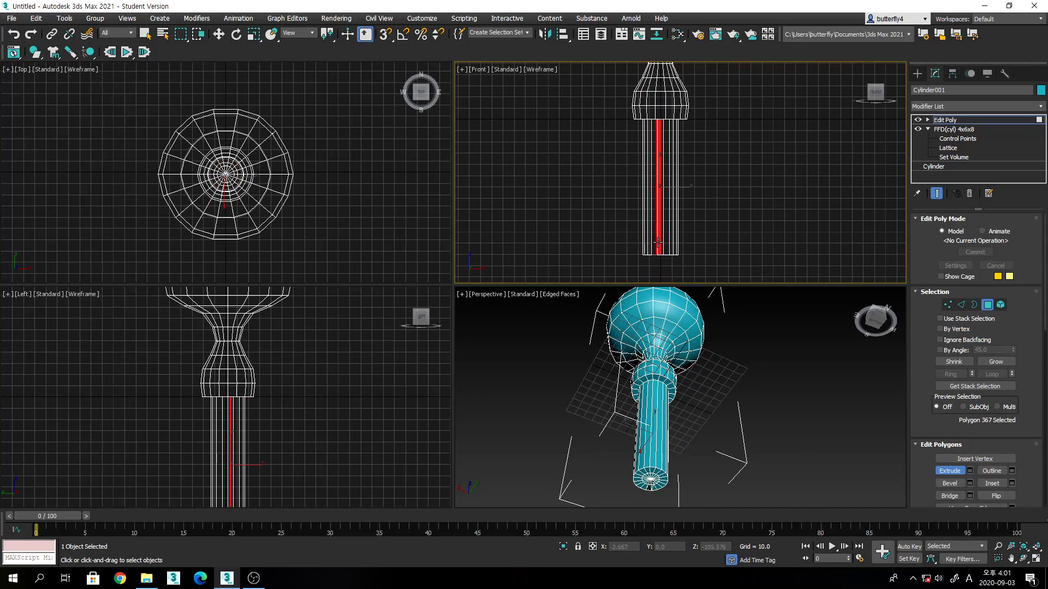
pyautogui.hotkey('ctrl', 'z')
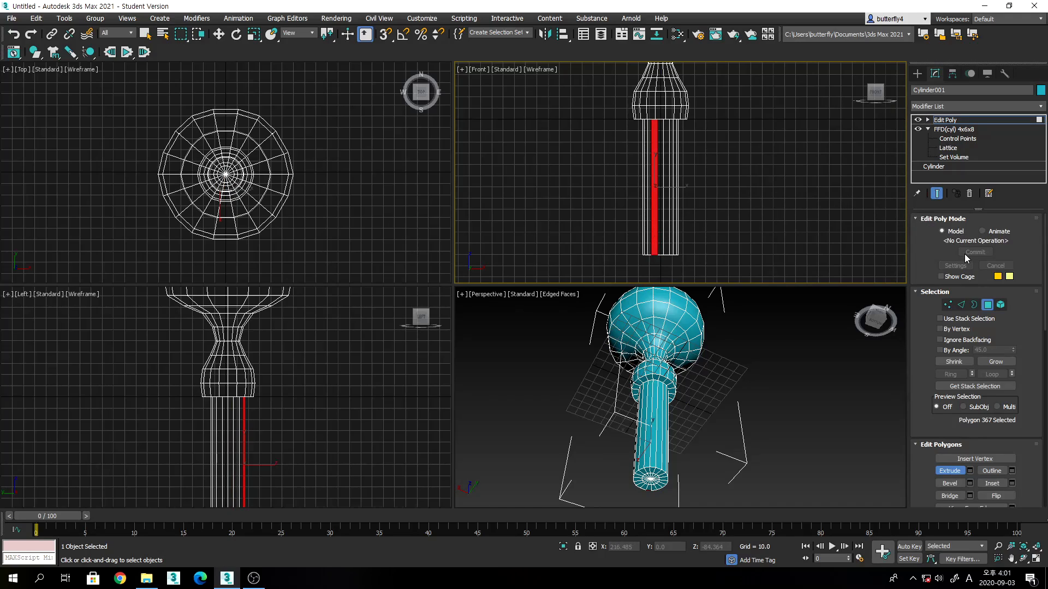
pyautogui.click(965, 305)
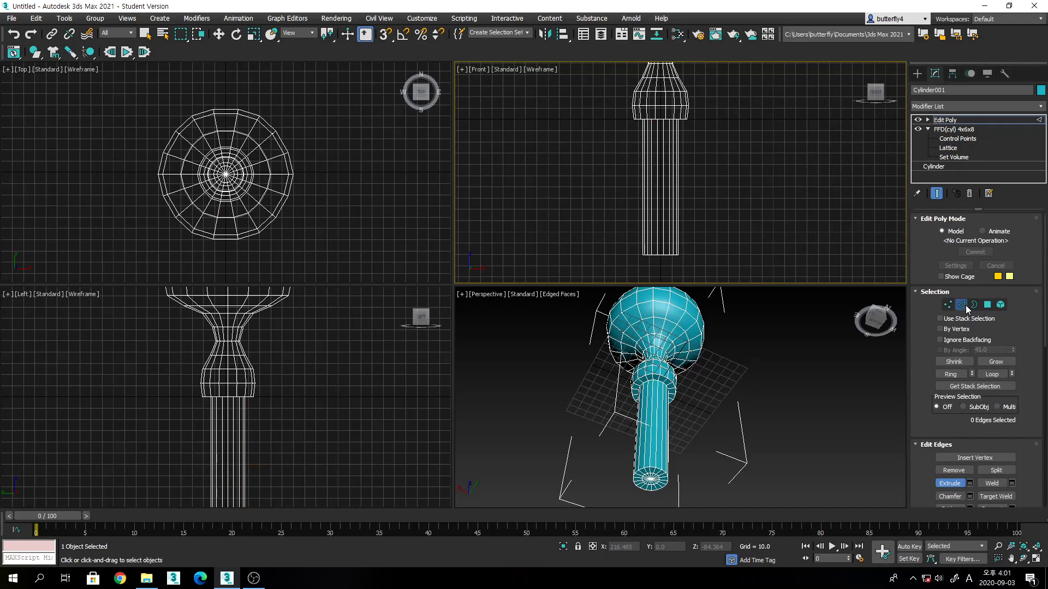
# Select one vertical edge of the shaft, turn off Extrude and expand the selection to its full edge ring.
pyautogui.moveTo(667, 187); pyautogui.dragTo(682, 188)
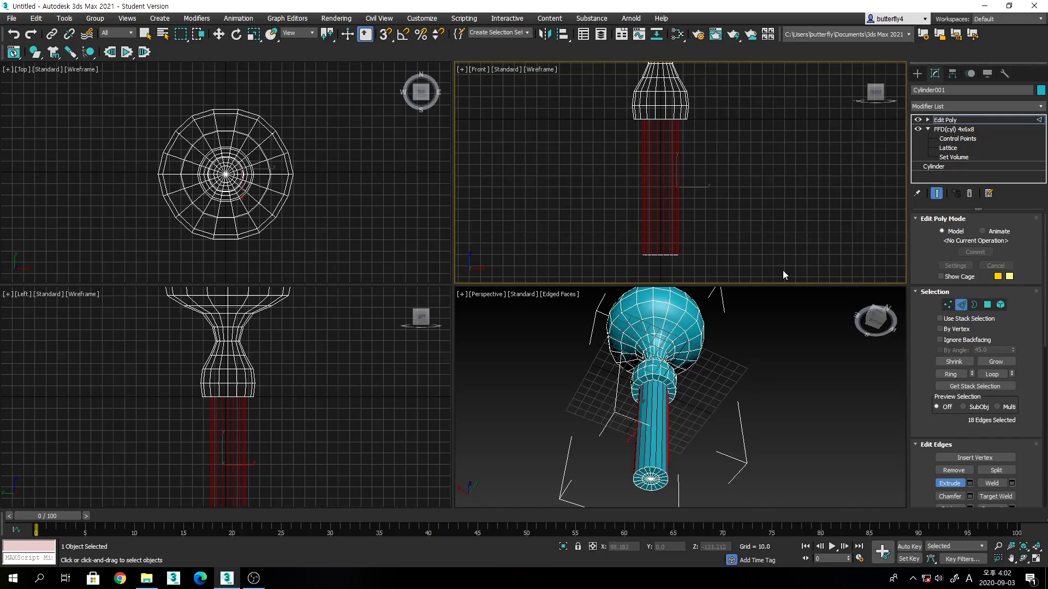
pyautogui.click(730, 198)
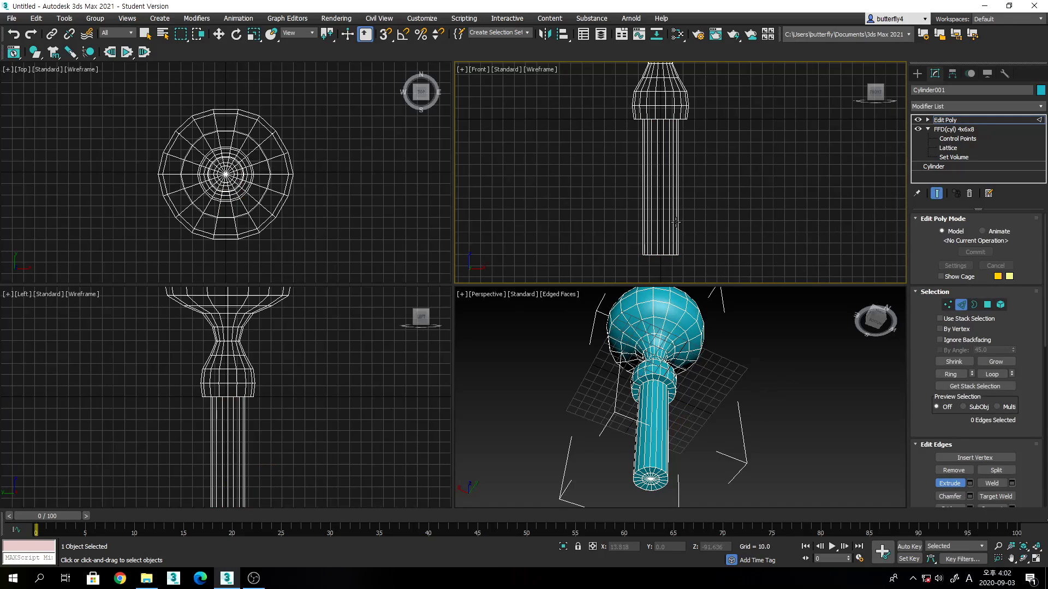
pyautogui.click(663, 207)
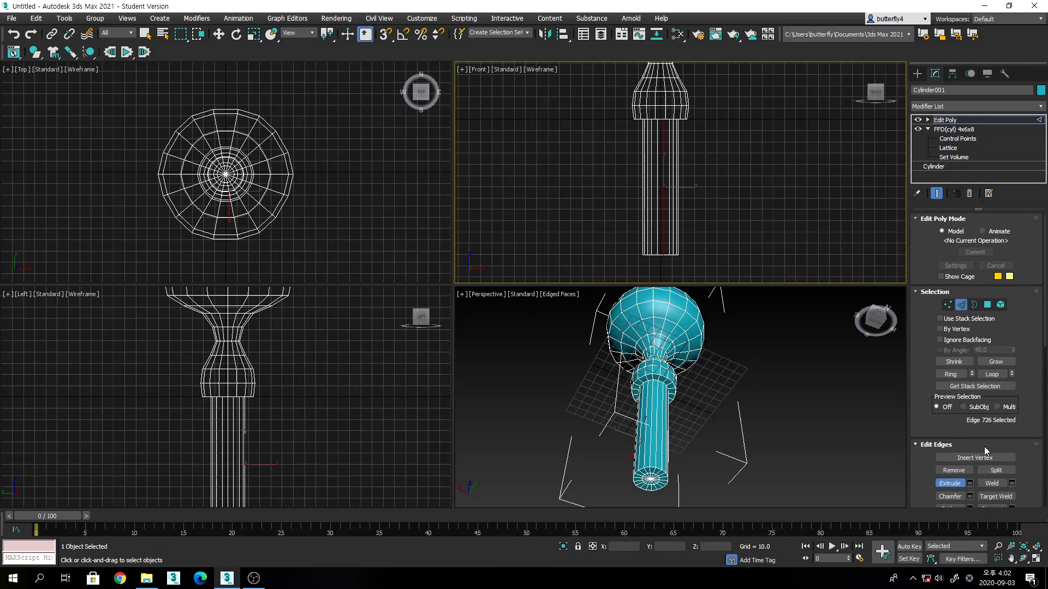
pyautogui.click(959, 483)
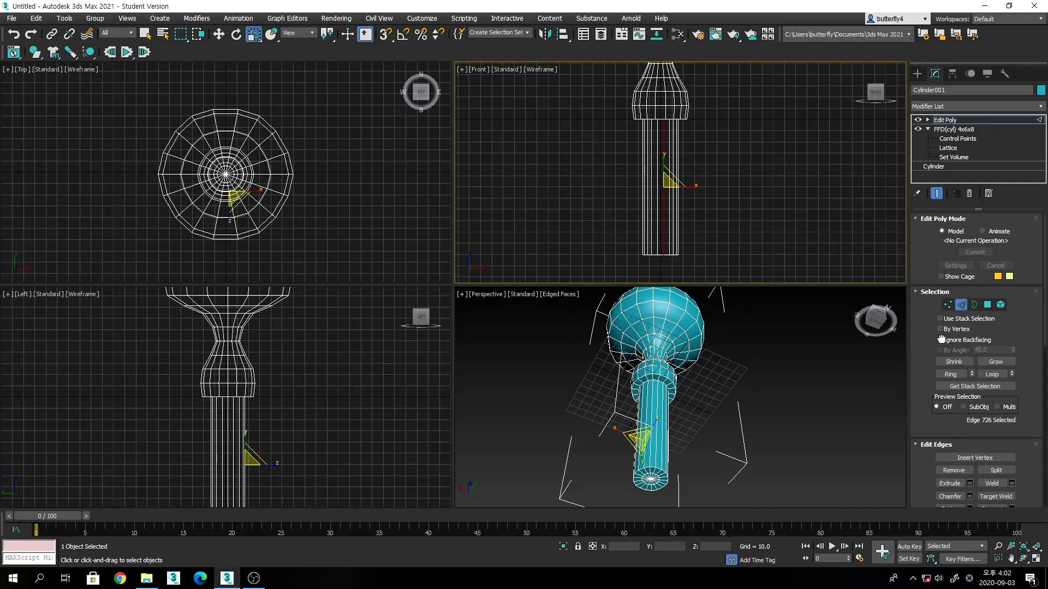
pyautogui.click(950, 374)
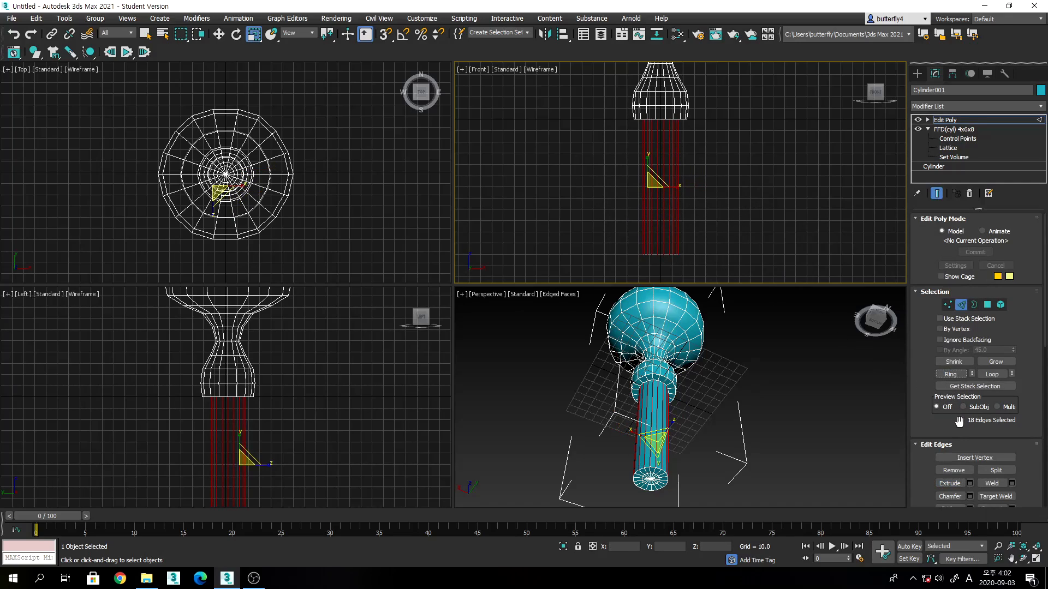
# Connect the selected vertical shaft edges with 16 segments.
pyautogui.moveTo(958, 424); pyautogui.dragTo(945, 73)
pyautogui.moveTo(1024, 395); pyautogui.dragTo(1012, 217)
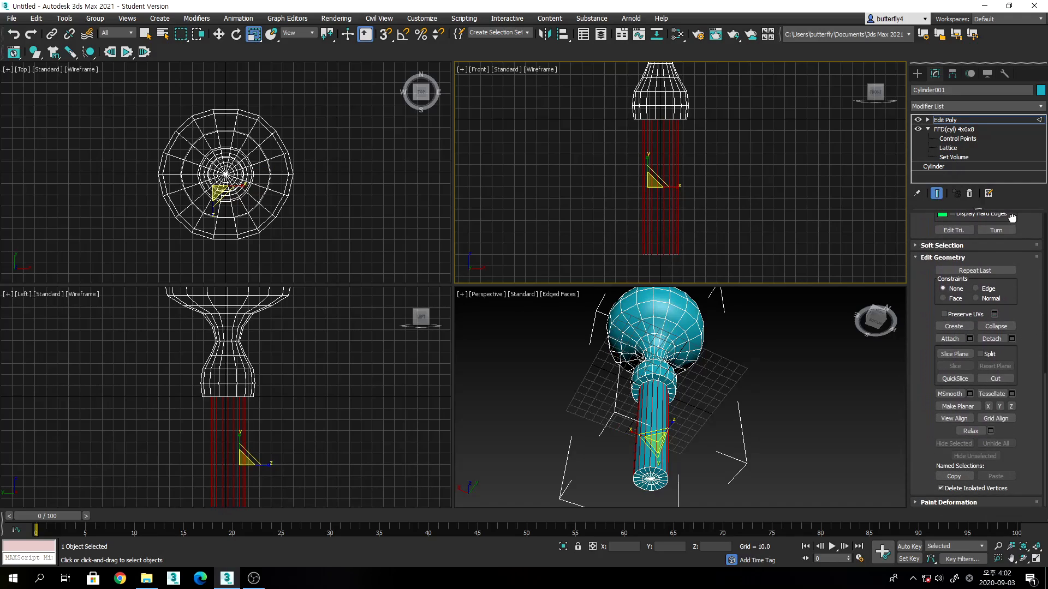
pyautogui.moveTo(1025, 312); pyautogui.dragTo(1022, 412)
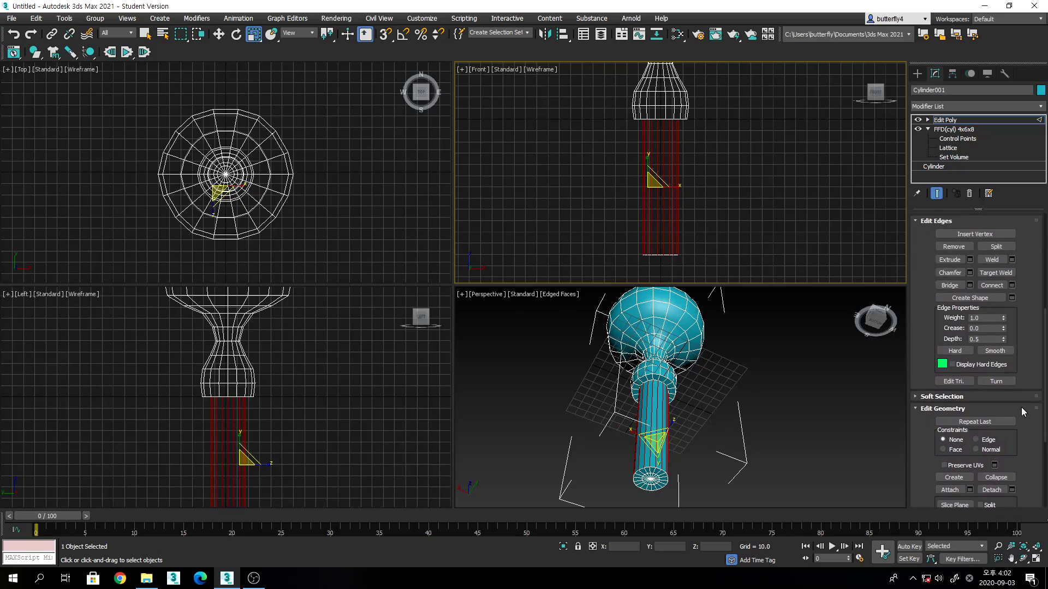
pyautogui.click(1011, 285)
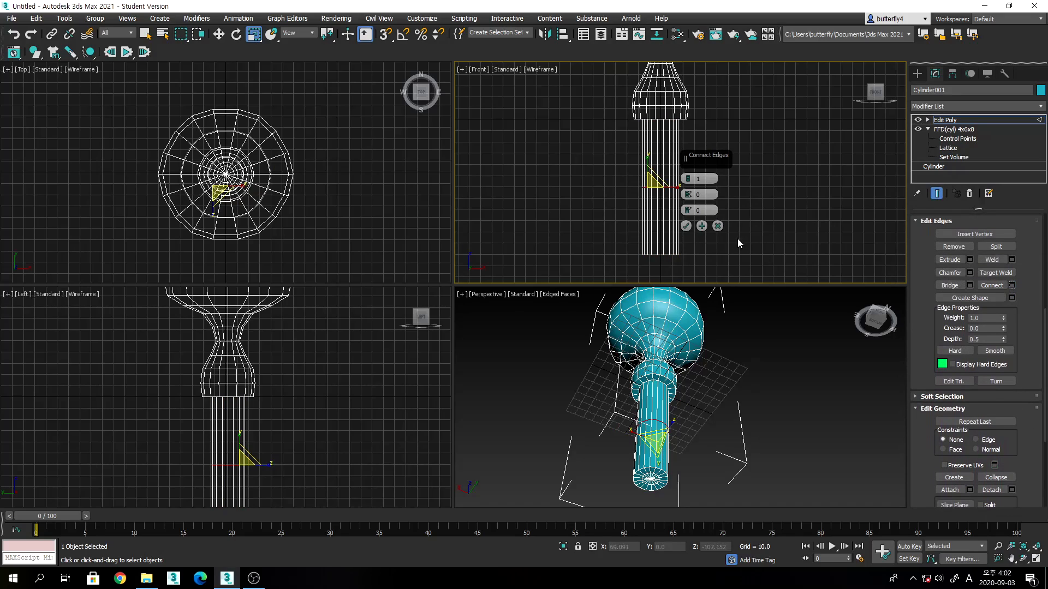
pyautogui.scroll(3, 609, 194)
pyautogui.scroll(-4, 608, 191)
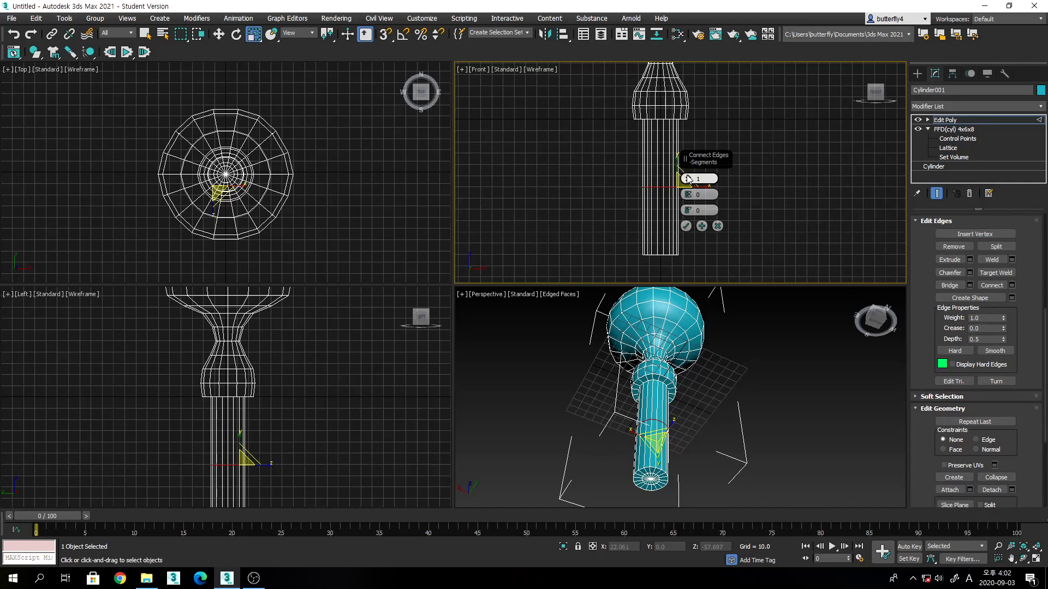
pyautogui.moveTo(688, 179); pyautogui.dragTo(689, 144)
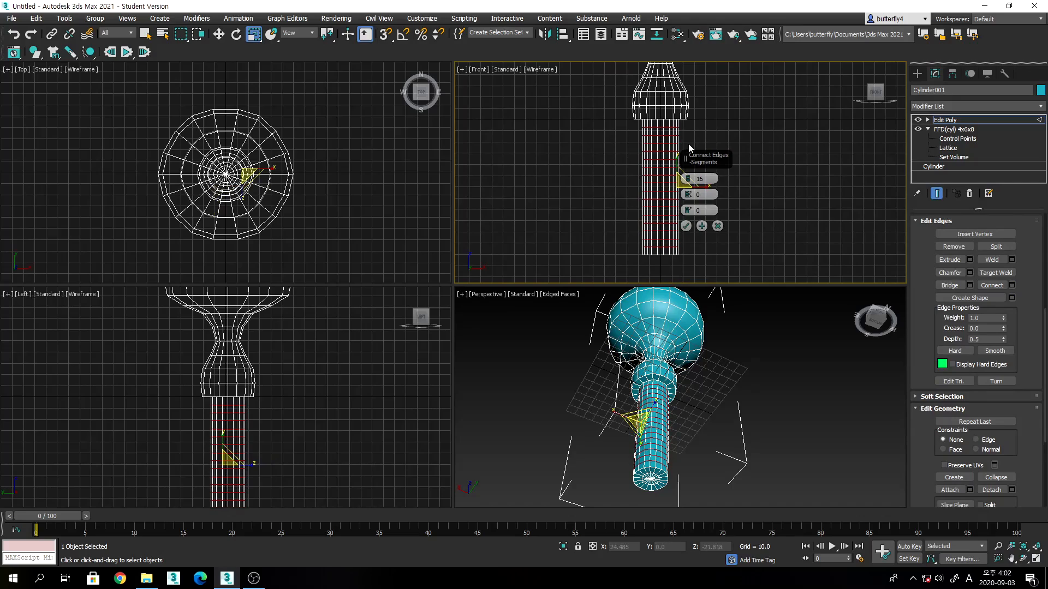
pyautogui.click(686, 226)
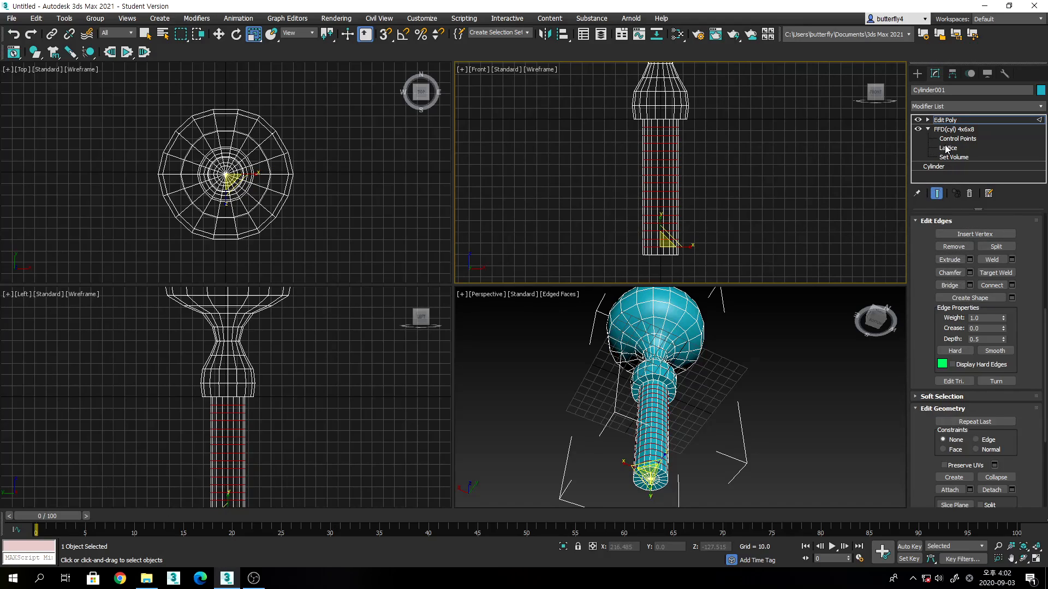
# At Edge level, replace the selection with the edges in a band on the upper part of the shaft in the Front view.
pyautogui.click(928, 120)
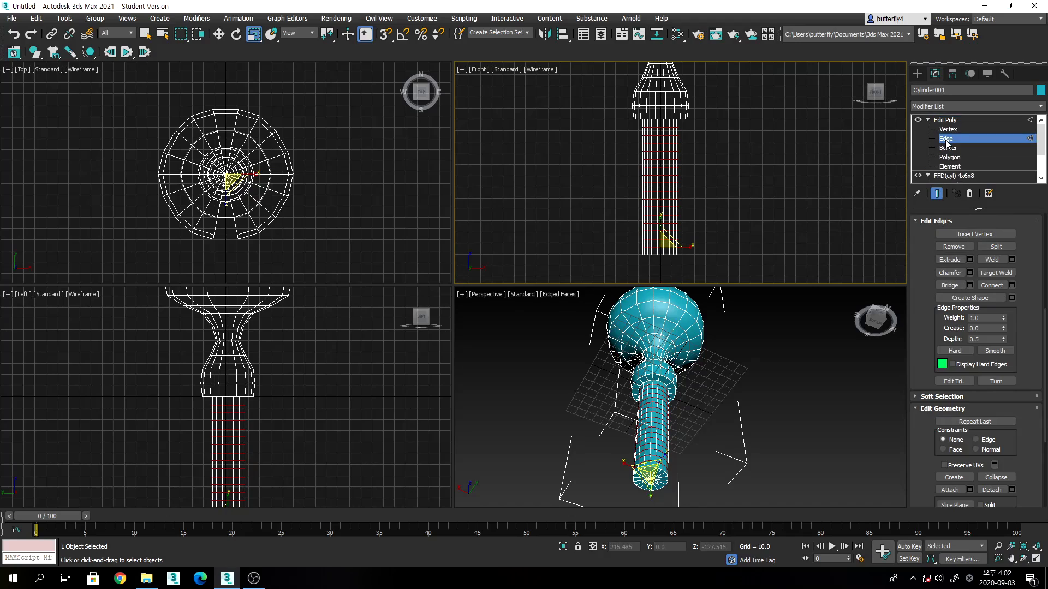
pyautogui.click(627, 145)
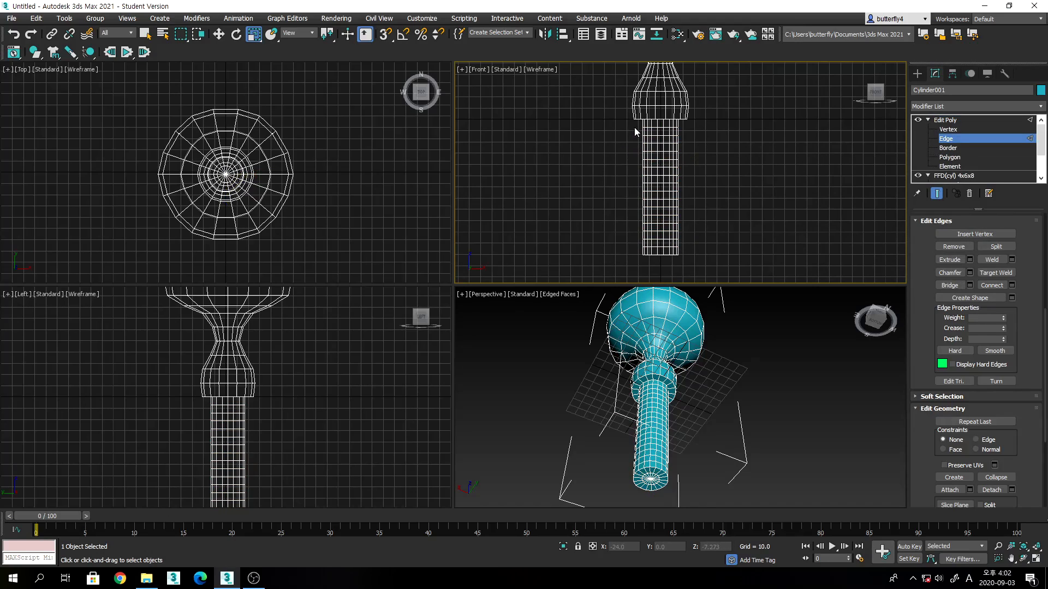
pyautogui.moveTo(640, 136); pyautogui.dragTo(690, 183)
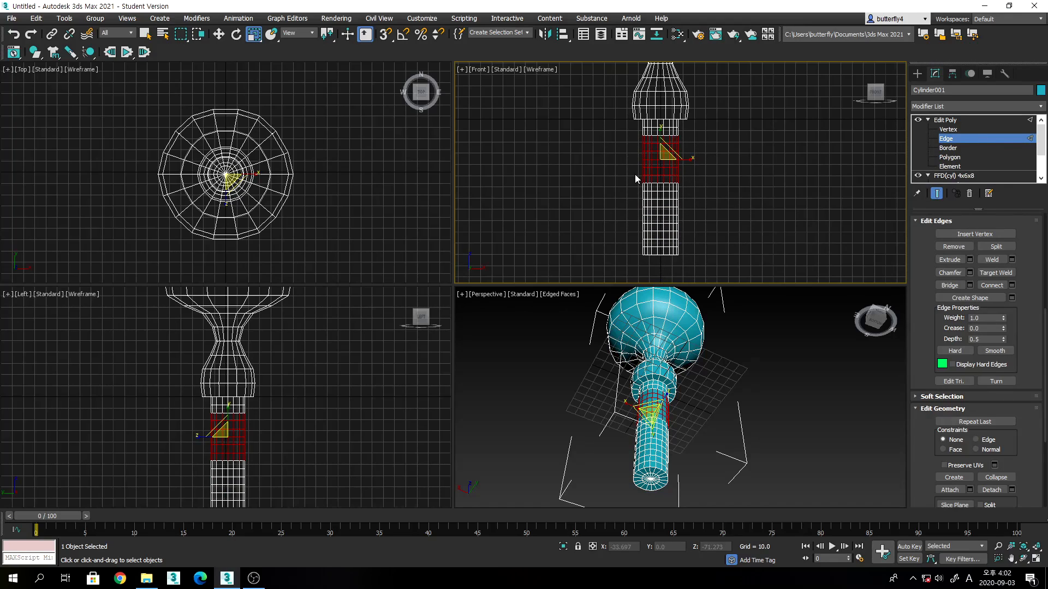
# Add an FFD(cyl) modifier that affects only the selected band of shaft edges.
pyautogui.click(948, 107)
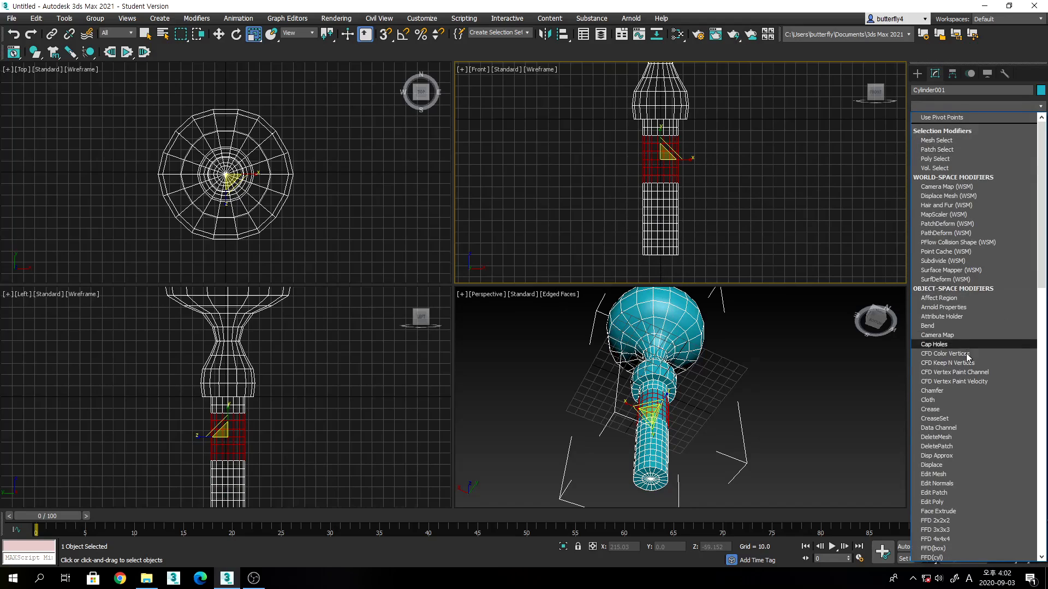
pyautogui.scroll(-1, 972, 516)
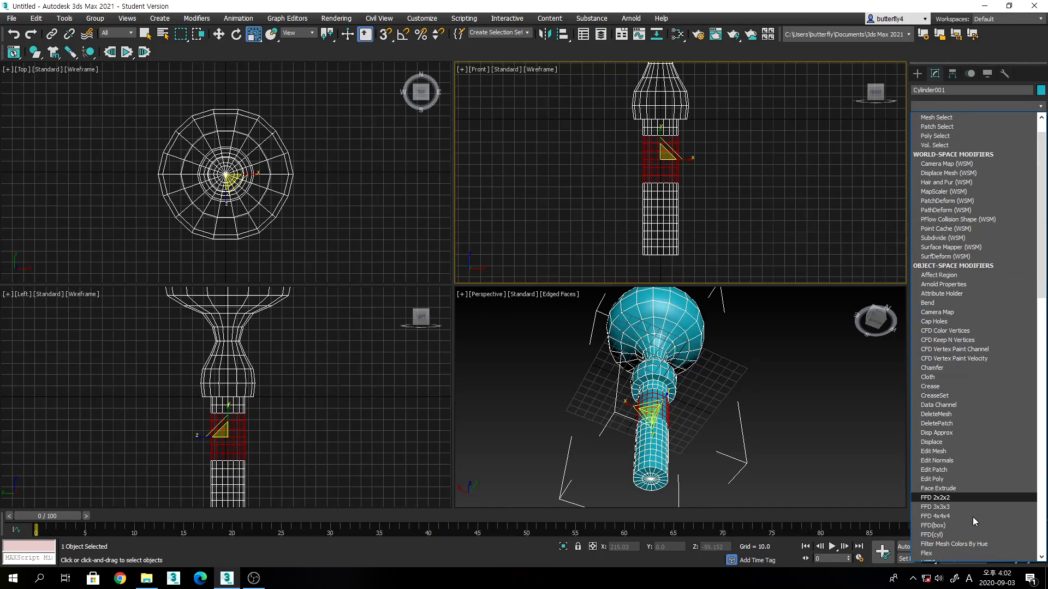
pyautogui.click(938, 533)
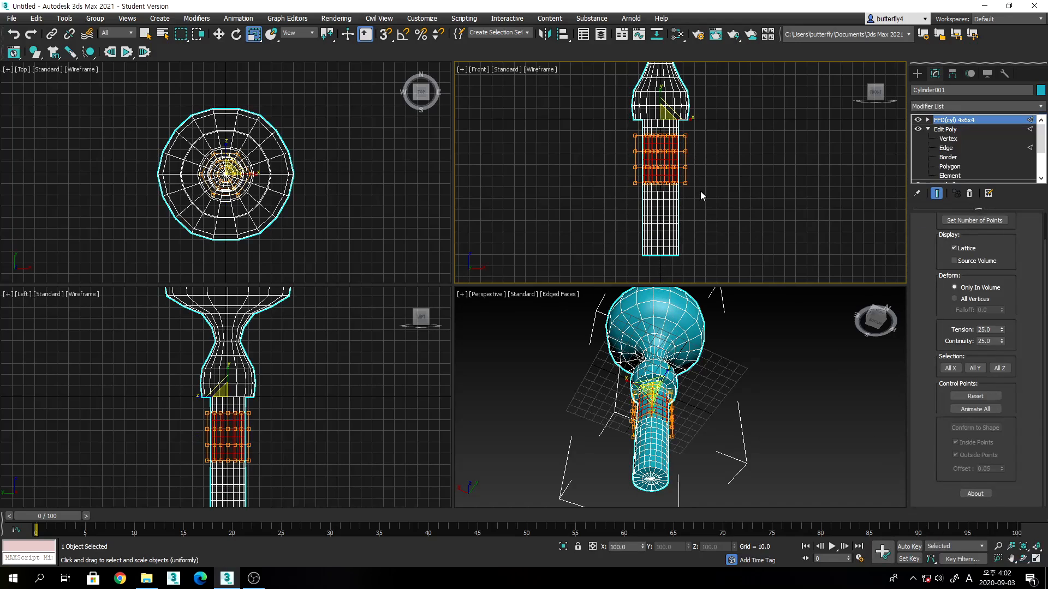
# Enter the new FFD(cyl)'s Control Points level and scale the second row from the top outward along X in the Front view.
pyautogui.scroll(2, 699, 174)
pyautogui.moveTo(699, 174); pyautogui.dragTo(704, 181, button='middle')
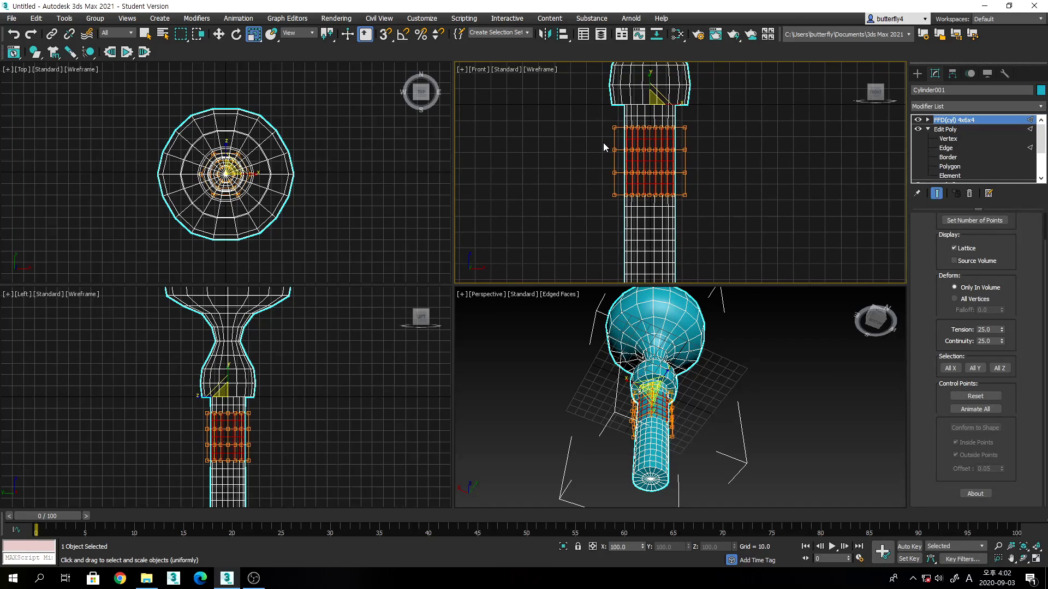
pyautogui.click(928, 120)
pyautogui.click(956, 129)
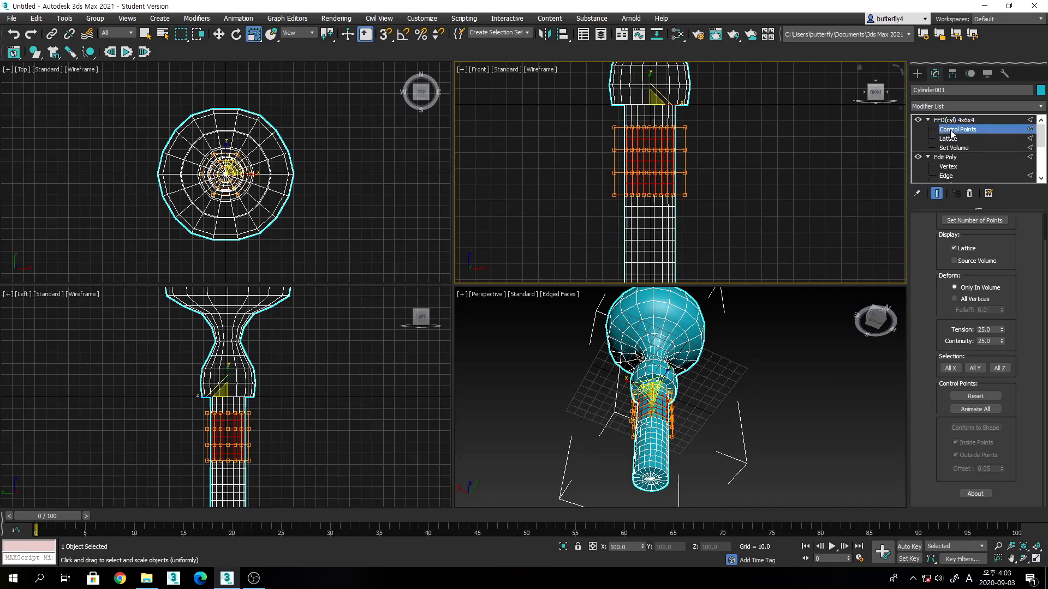
pyautogui.moveTo(705, 164); pyautogui.dragTo(709, 165)
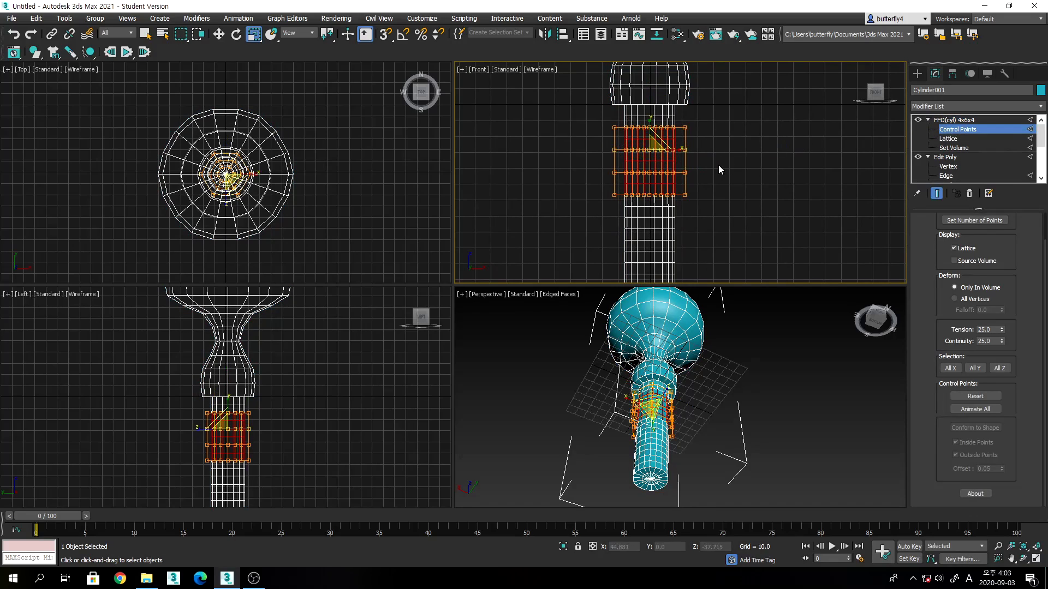
pyautogui.moveTo(658, 137); pyautogui.dragTo(677, 149)
pyautogui.moveTo(652, 109); pyautogui.dragTo(651, 94)
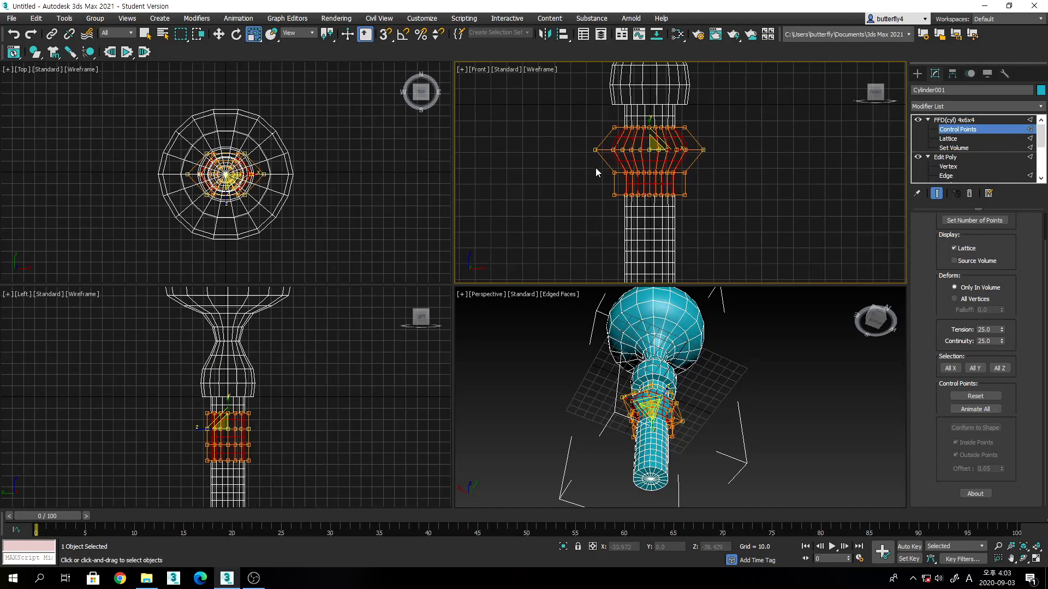
# Scale the third row of control points inward along X to form a narrow waist, and clear the point selection.
pyautogui.moveTo(692, 176); pyautogui.dragTo(659, 247)
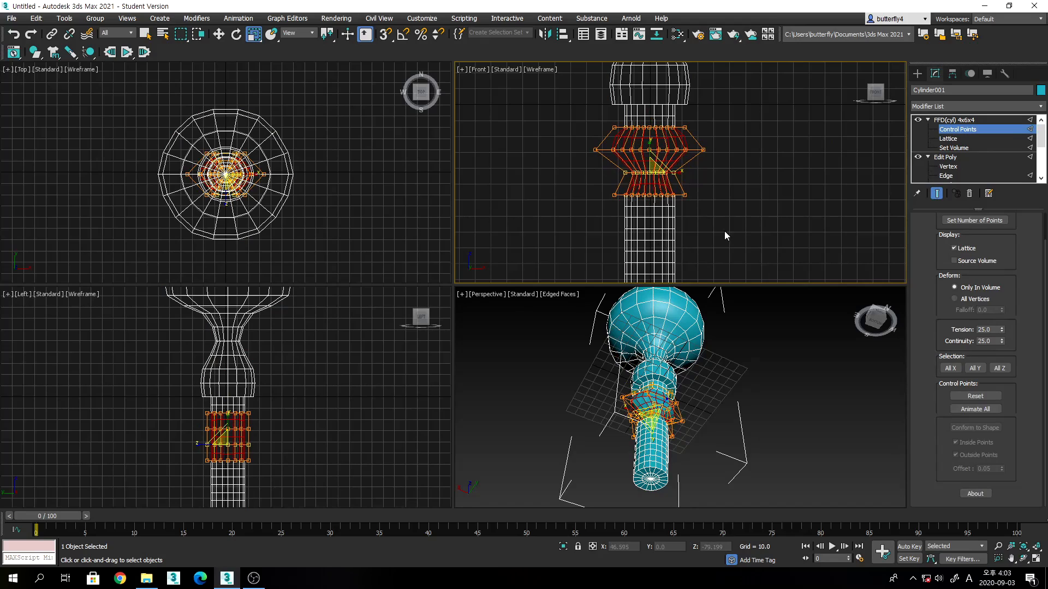
pyautogui.scroll(2, 703, 197)
pyautogui.scroll(2, 704, 202)
pyautogui.moveTo(704, 202); pyautogui.dragTo(745, 201, button='middle')
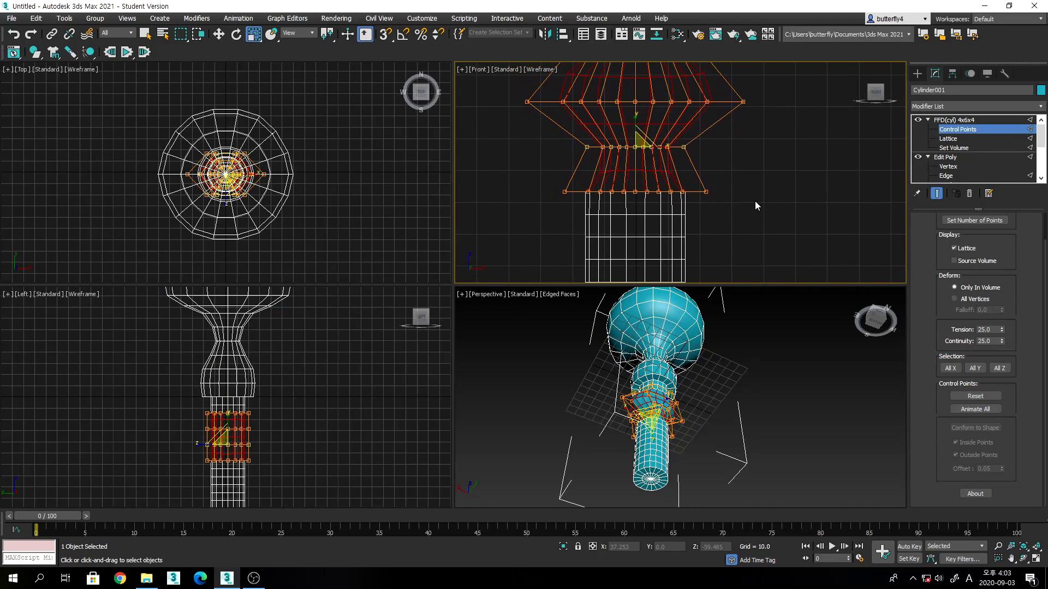
pyautogui.click(755, 202)
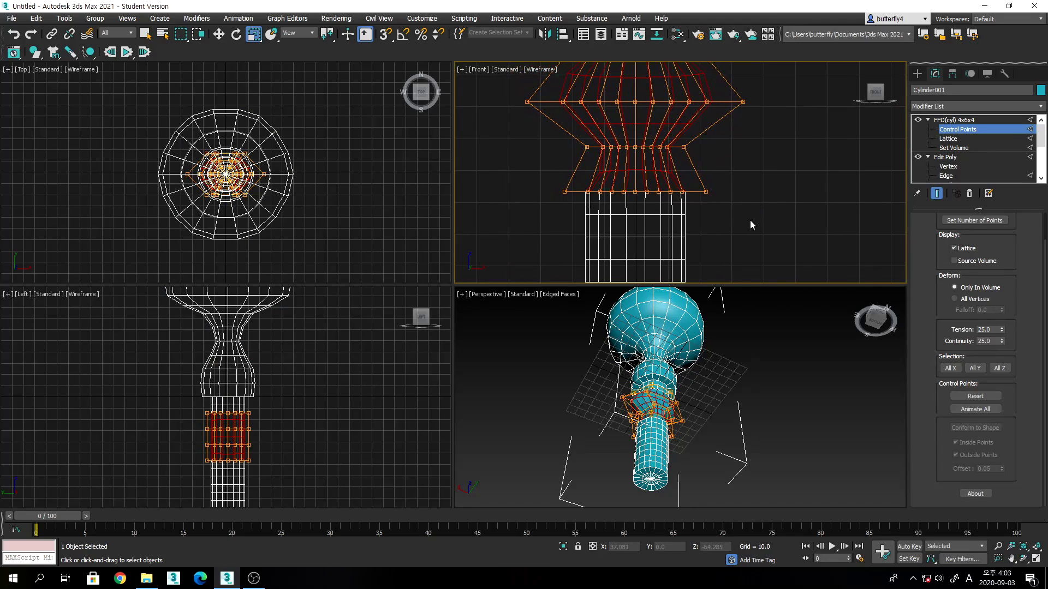
pyautogui.click(218, 34)
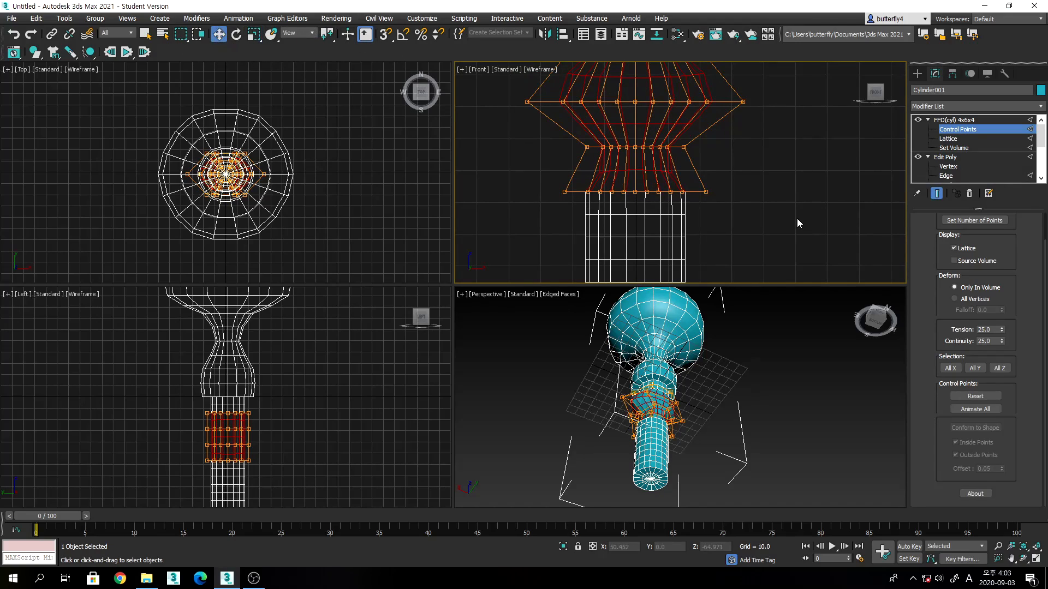
# Leave the control points, deselect the model and examine the deformed shaft band up close in the Perspective view.
pyautogui.click(947, 121)
pyautogui.click(849, 134)
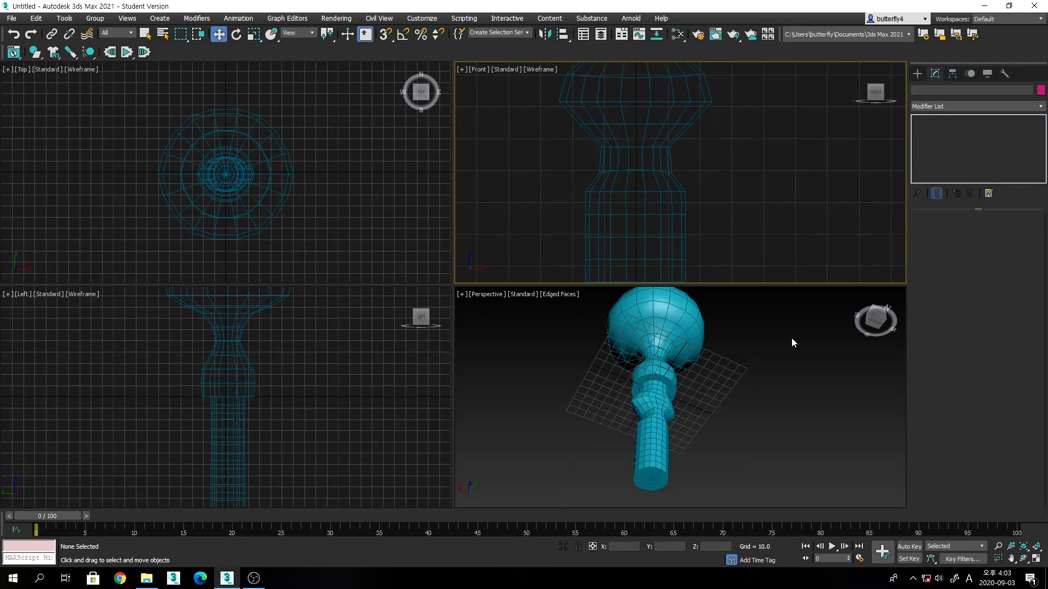
pyautogui.click(783, 389)
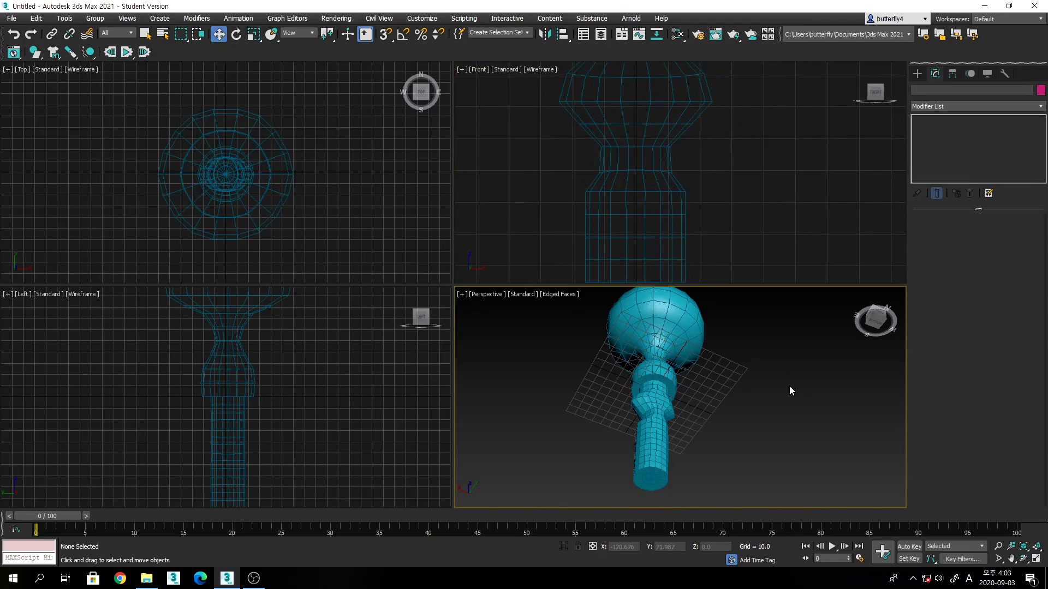
pyautogui.scroll(-3, 791, 365)
pyautogui.scroll(6, 790, 365)
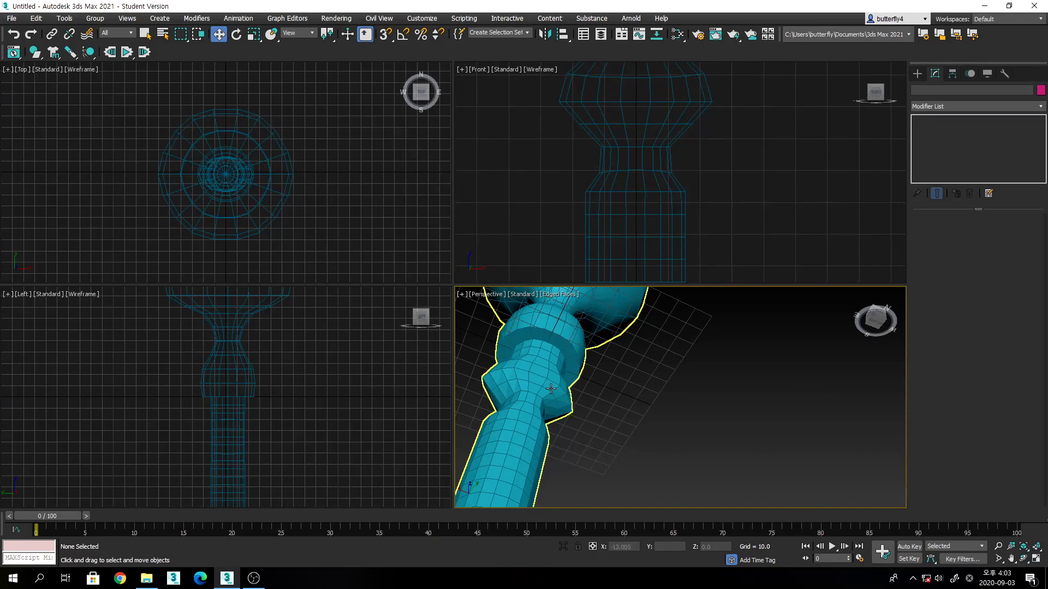
# Scale the third row of the band's FFD(cyl) control points outward along Y in the Top view.
pyautogui.click(555, 385)
pyautogui.click(1024, 558)
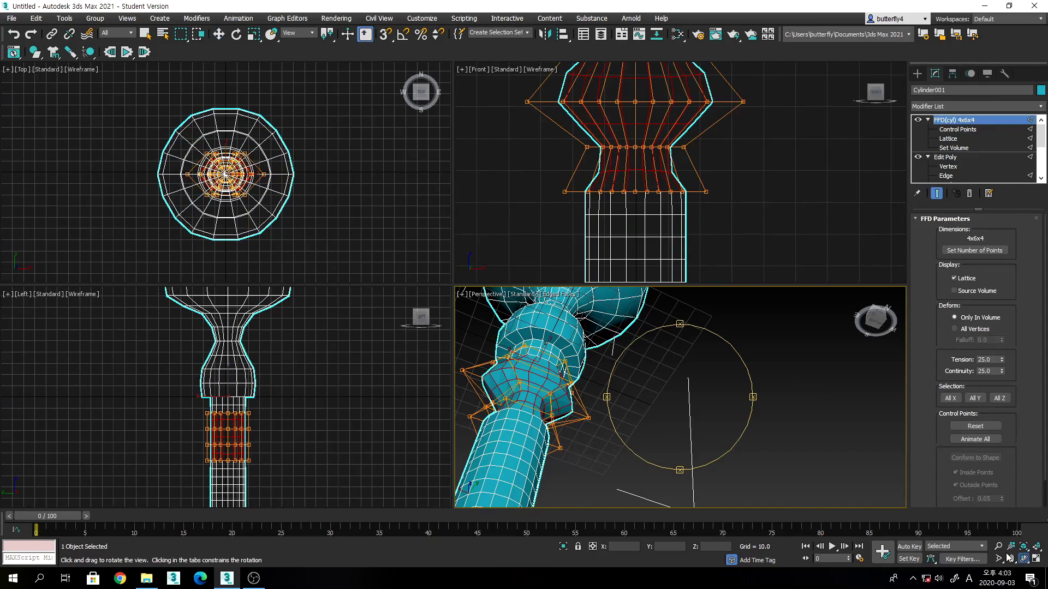
pyautogui.moveTo(660, 392); pyautogui.dragTo(748, 447)
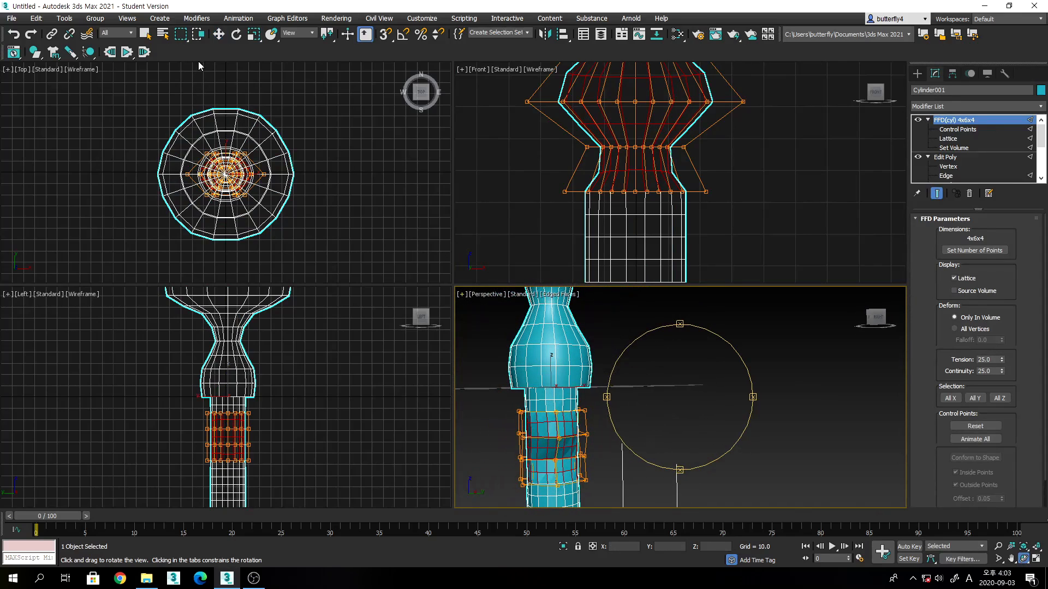
pyautogui.click(253, 33)
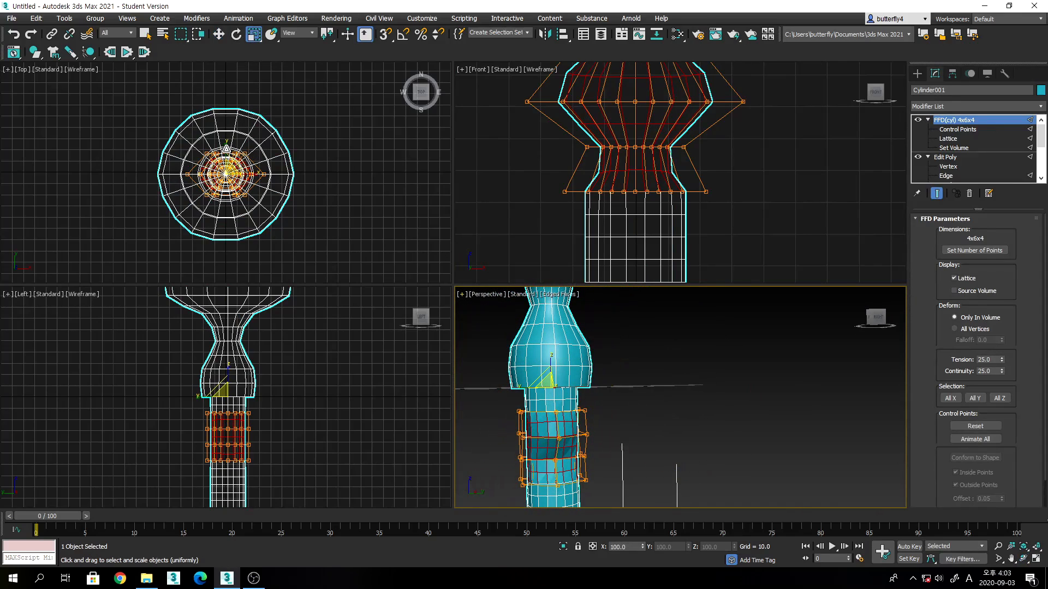
pyautogui.click(225, 146)
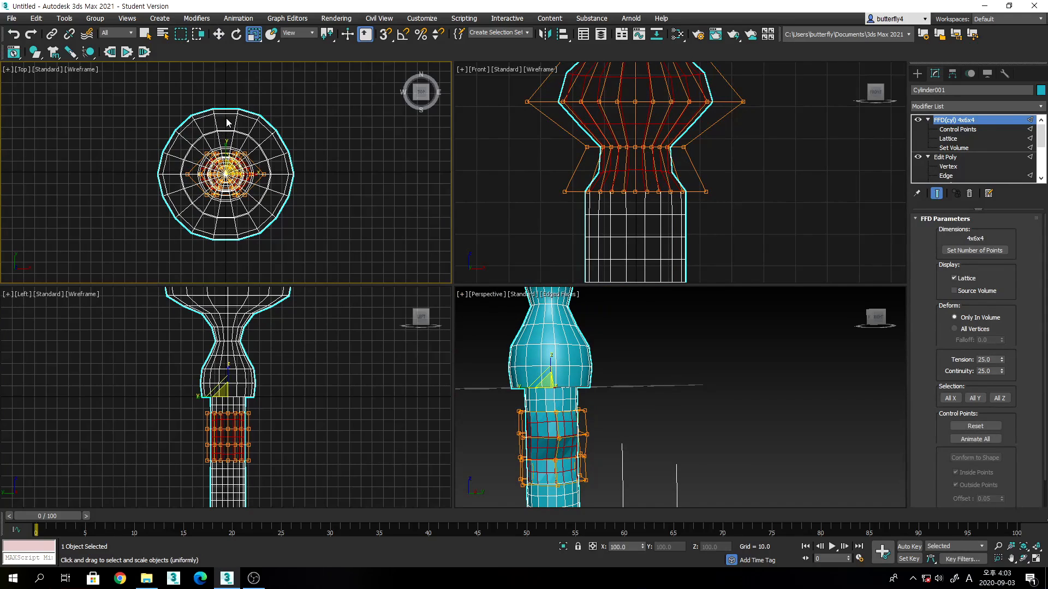
pyautogui.click(530, 153)
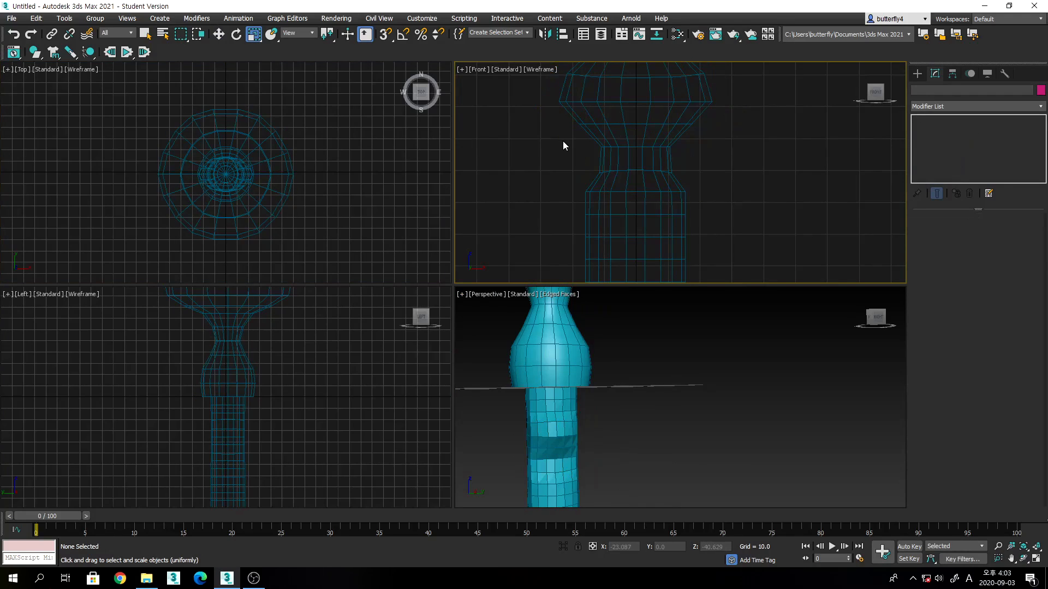
pyautogui.click(614, 162)
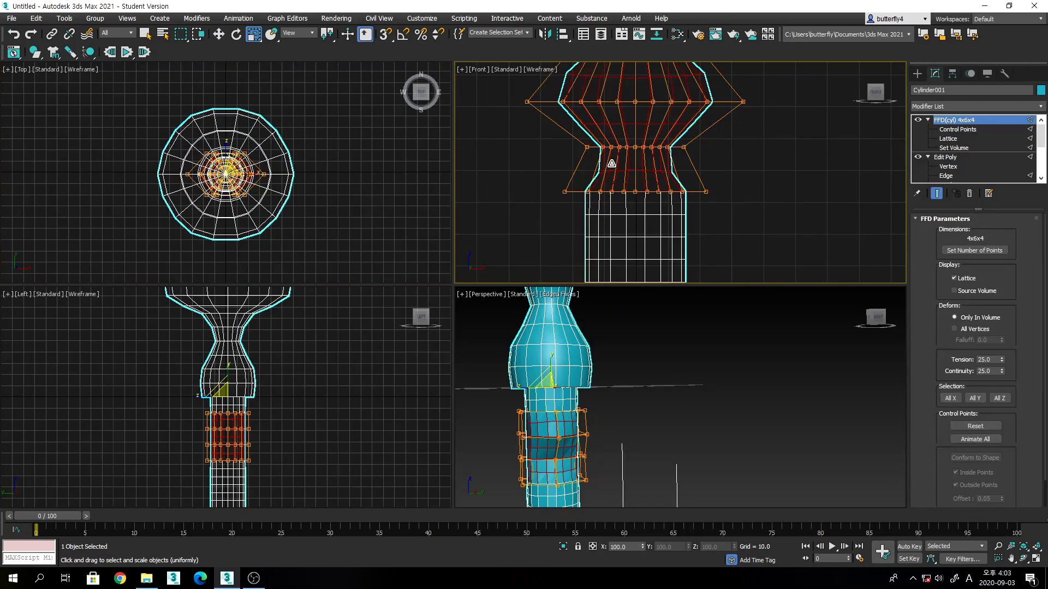
pyautogui.click(956, 130)
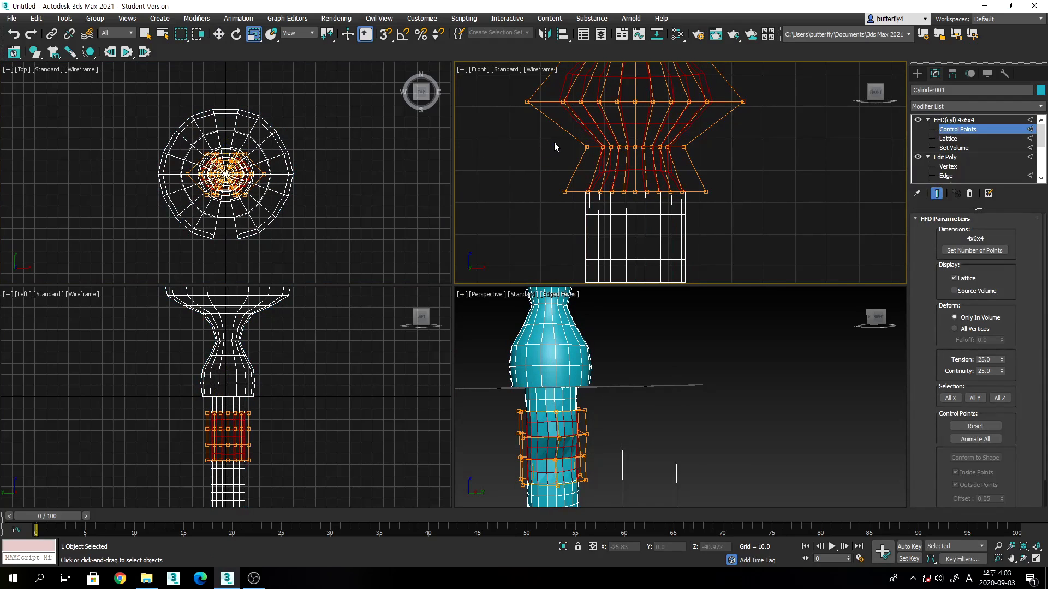
pyautogui.moveTo(555, 146); pyautogui.dragTo(715, 166)
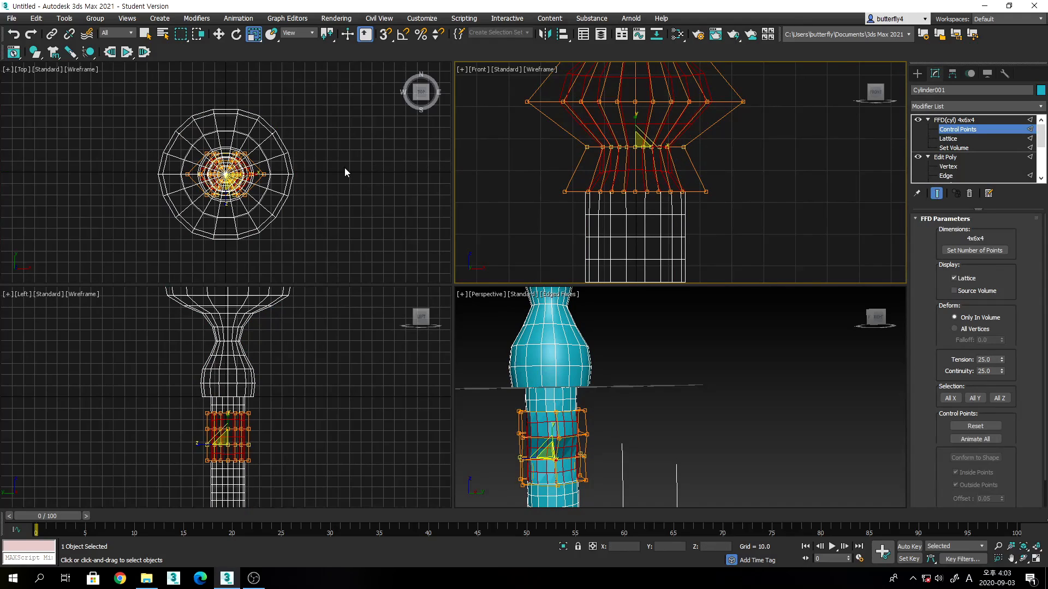
pyautogui.rightClick(220, 101)
pyautogui.moveTo(225, 151); pyautogui.dragTo(219, 118)
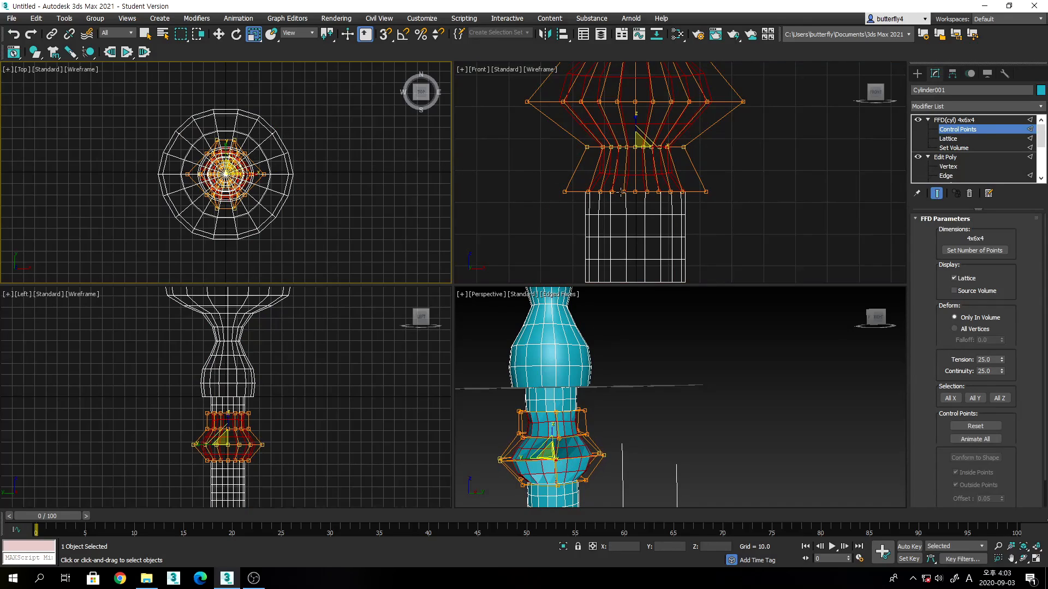
# Clear the point selection, examine the whole deformed model in the Front view and select all of the band's control points.
pyautogui.moveTo(621, 191); pyautogui.dragTo(629, 246, button='middle')
pyautogui.scroll(-2, 629, 247)
pyautogui.moveTo(726, 213); pyautogui.dragTo(643, 240, button='middle')
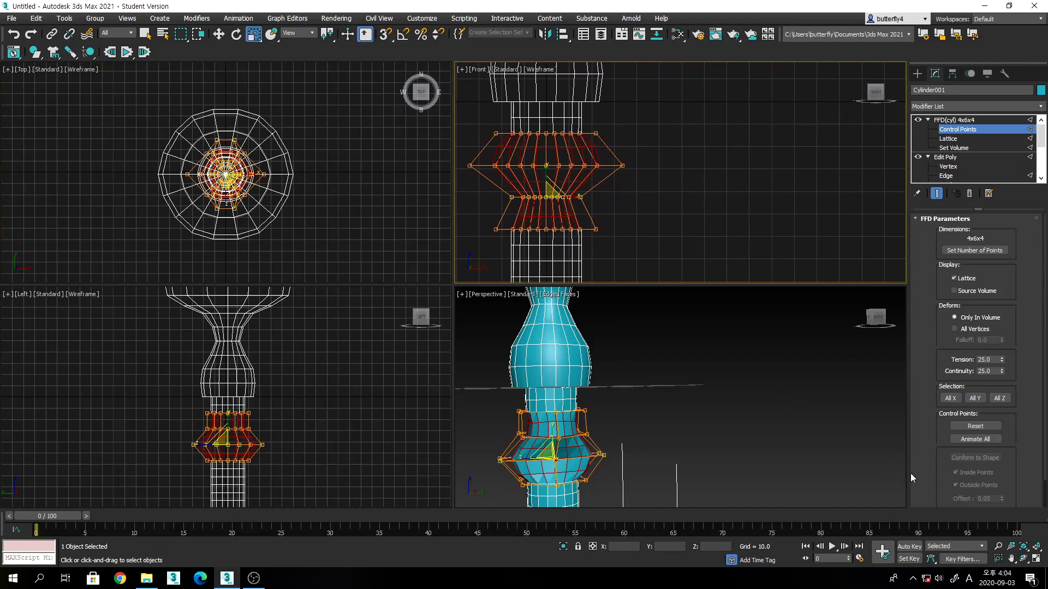
pyautogui.click(739, 424)
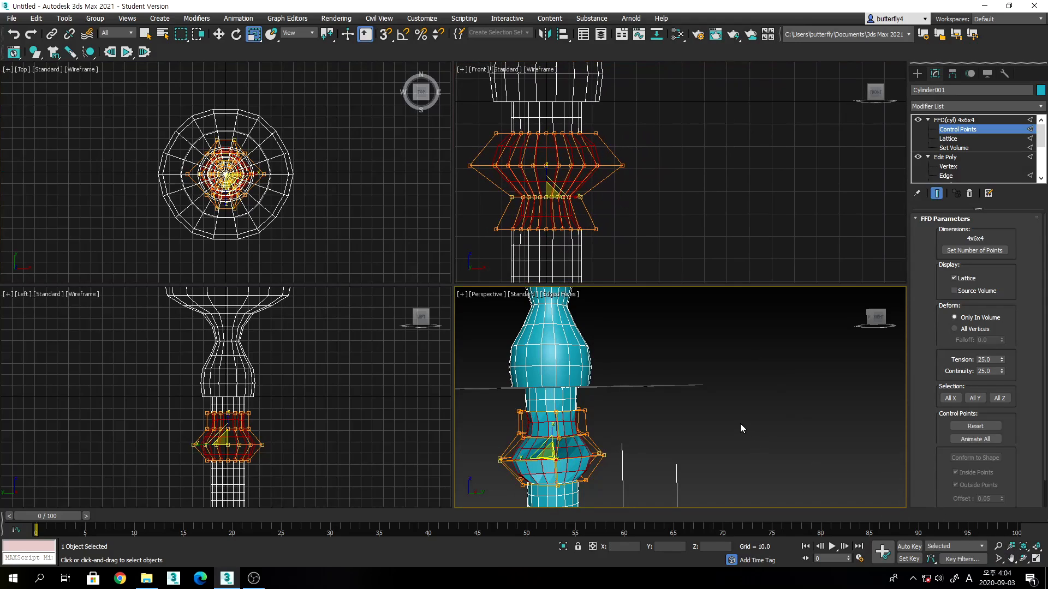
pyautogui.click(218, 34)
pyautogui.click(631, 162)
pyautogui.scroll(-2, 633, 169)
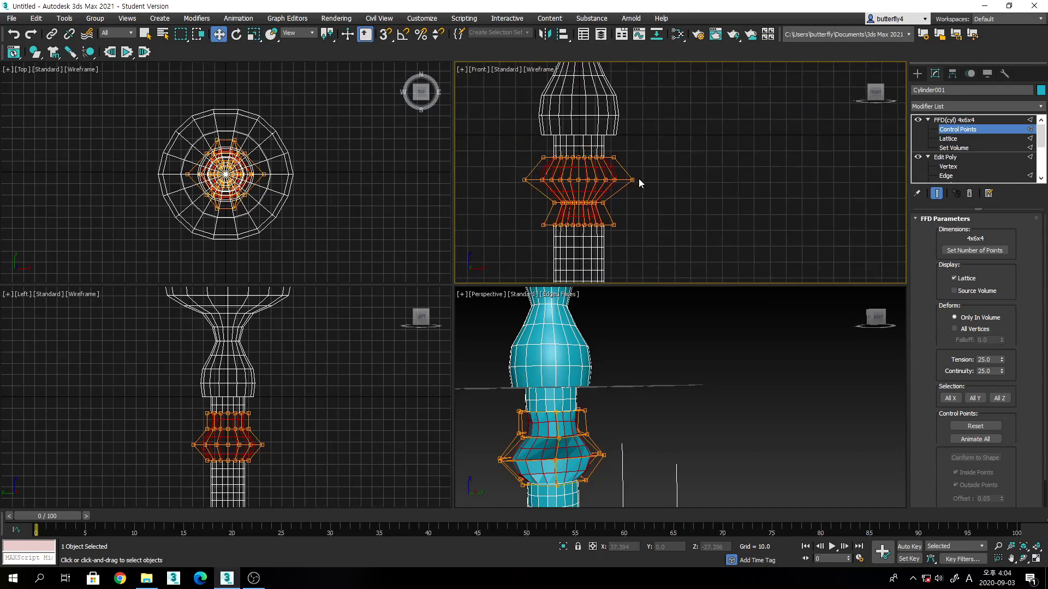
pyautogui.scroll(-6, 638, 179)
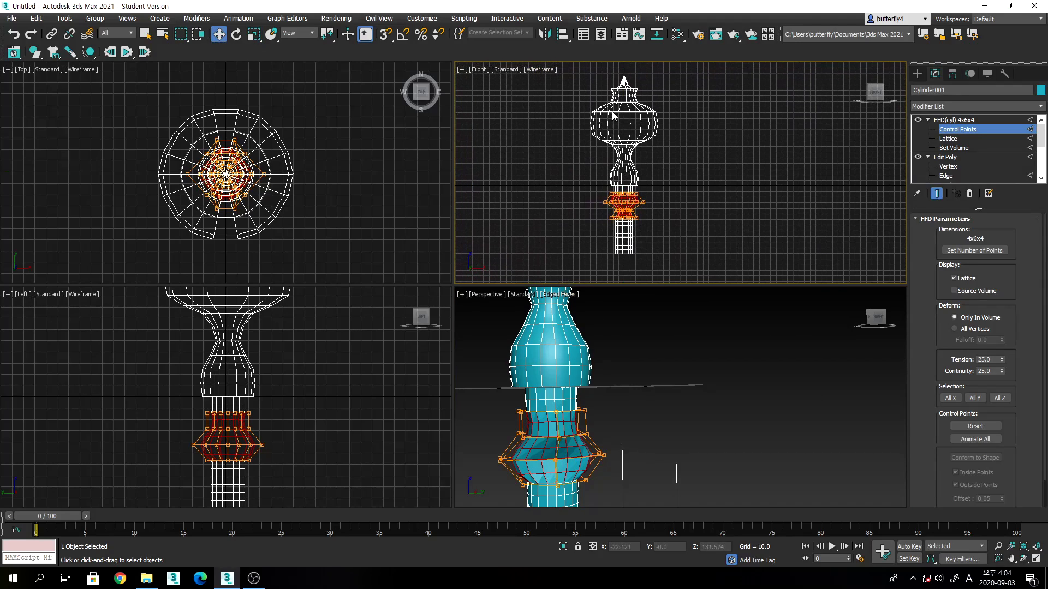
pyautogui.moveTo(578, 70); pyautogui.dragTo(695, 252)
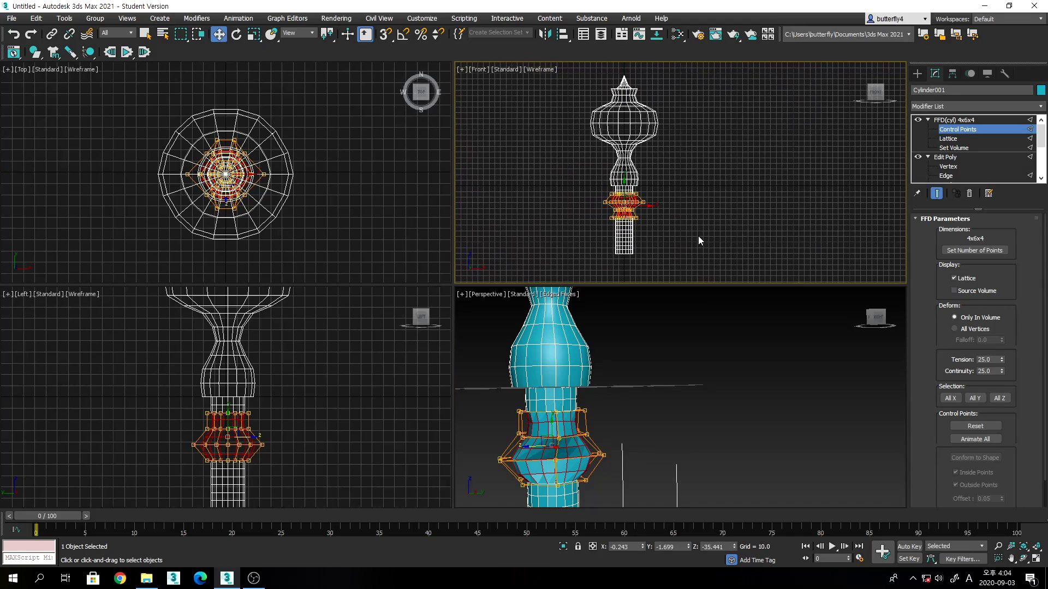
# Reset the scene without saving the changes.
pyautogui.click(11, 18)
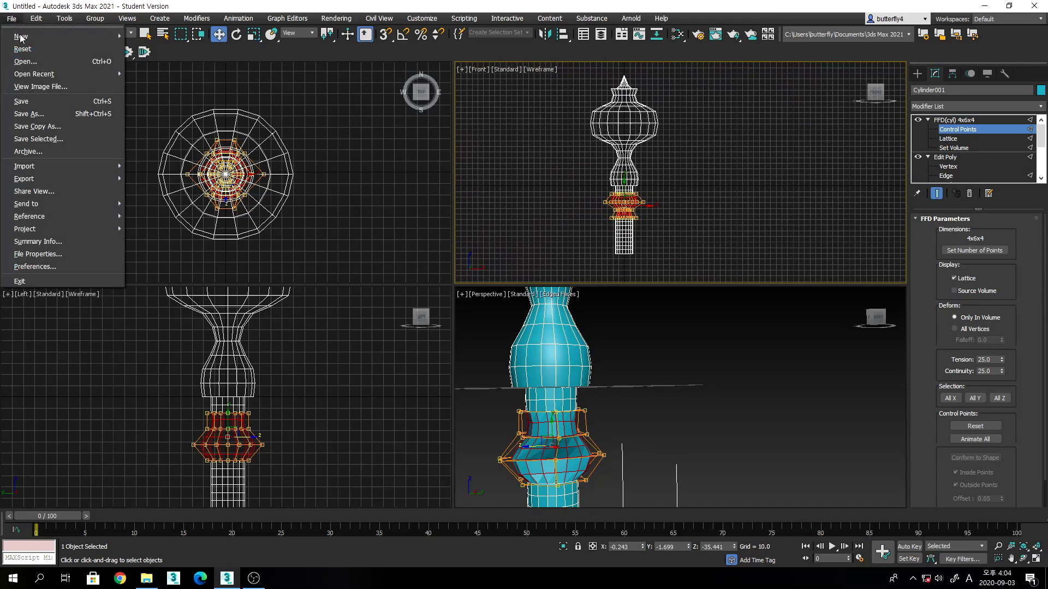
pyautogui.click(22, 49)
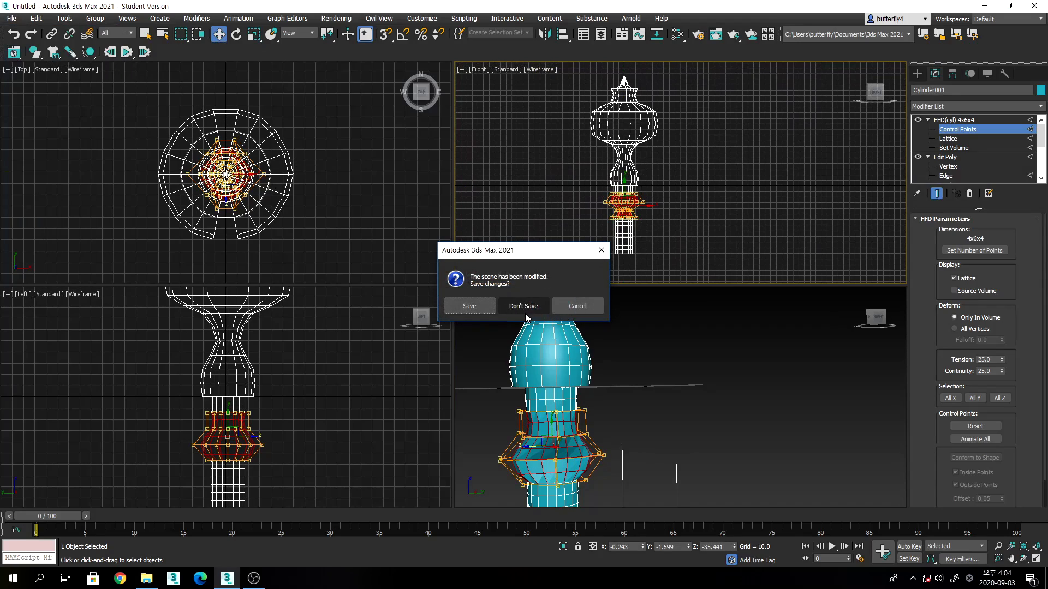
pyautogui.click(498, 305)
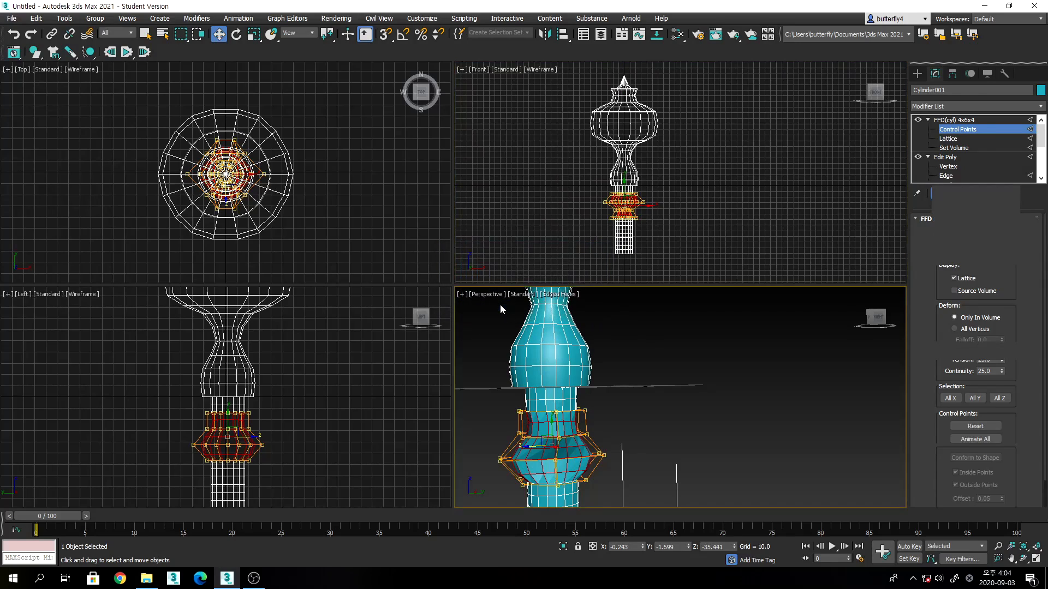
# Create a cylinder at the Top view's origin with a radius of about 22 and a height of about 167.
pyautogui.click(962, 161)
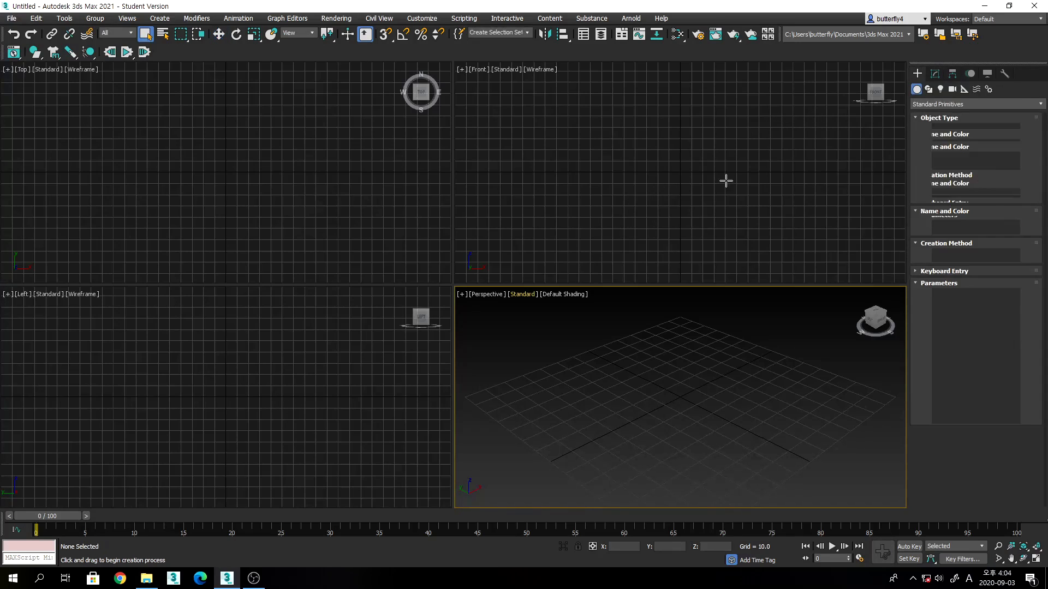
pyautogui.moveTo(227, 173)
pyautogui.mouseDown()
pyautogui.moveTo(247, 192)
pyautogui.moveTo(244, 183)
pyautogui.mouseUp()
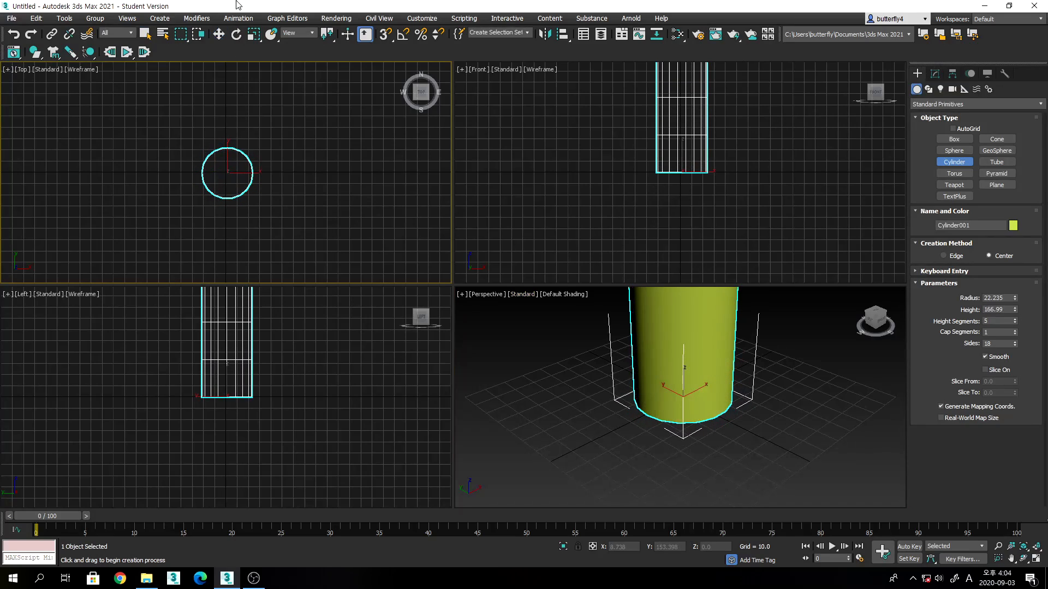
pyautogui.moveTo(701, 393); pyautogui.dragTo(704, 479, button='middle')
pyautogui.scroll(-5, 703, 478)
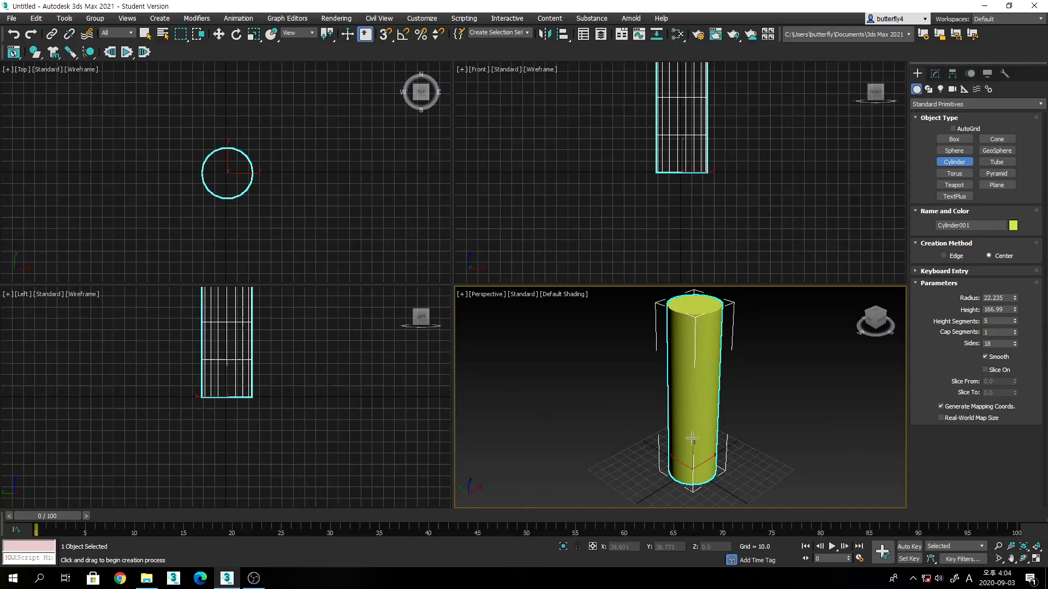
# Change the cylinder's object color to blue from the basic 3ds Max palette.
pyautogui.click(1013, 225)
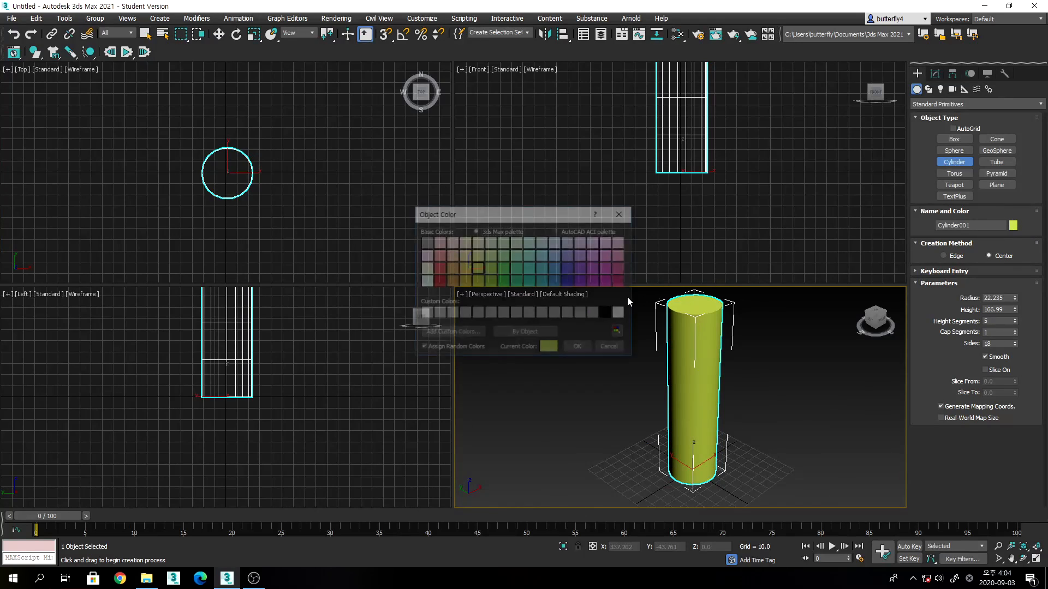
pyautogui.click(551, 283)
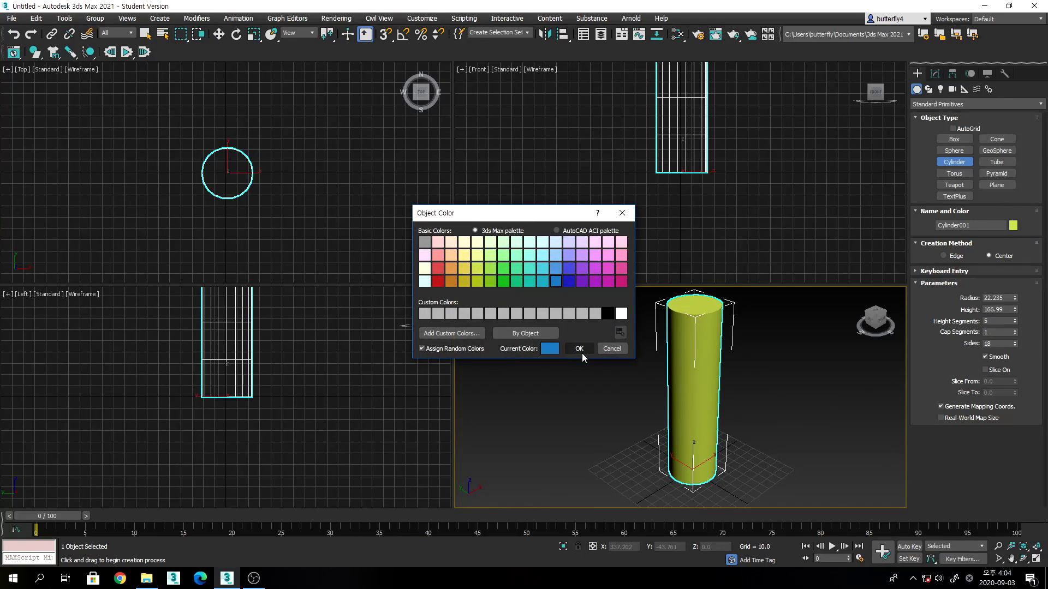
pyautogui.click(579, 348)
# Display edged faces in the Perspective view and set the cylinder's height segments to 38.
pyautogui.click(571, 299)
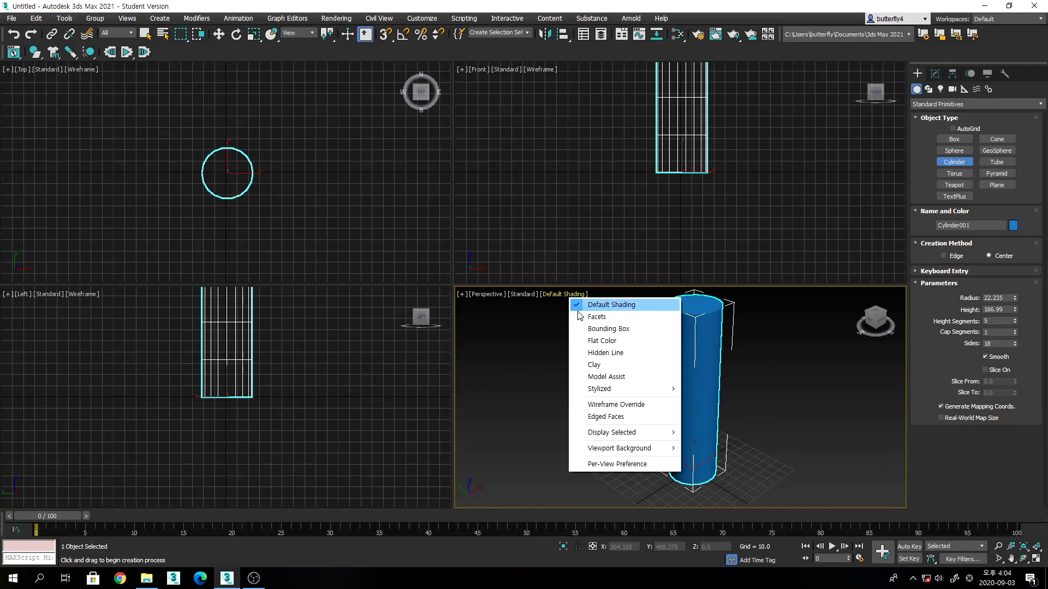
pyautogui.click(617, 413)
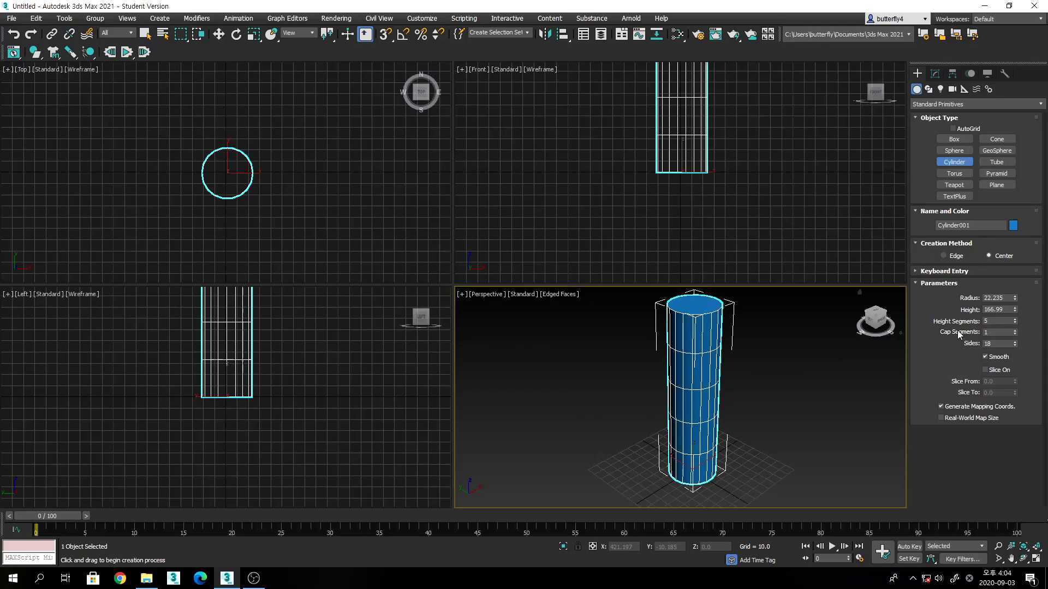
pyautogui.moveTo(1013, 325); pyautogui.dragTo(1014, 305)
pyautogui.moveTo(827, 186); pyautogui.dragTo(823, 267, button='middle')
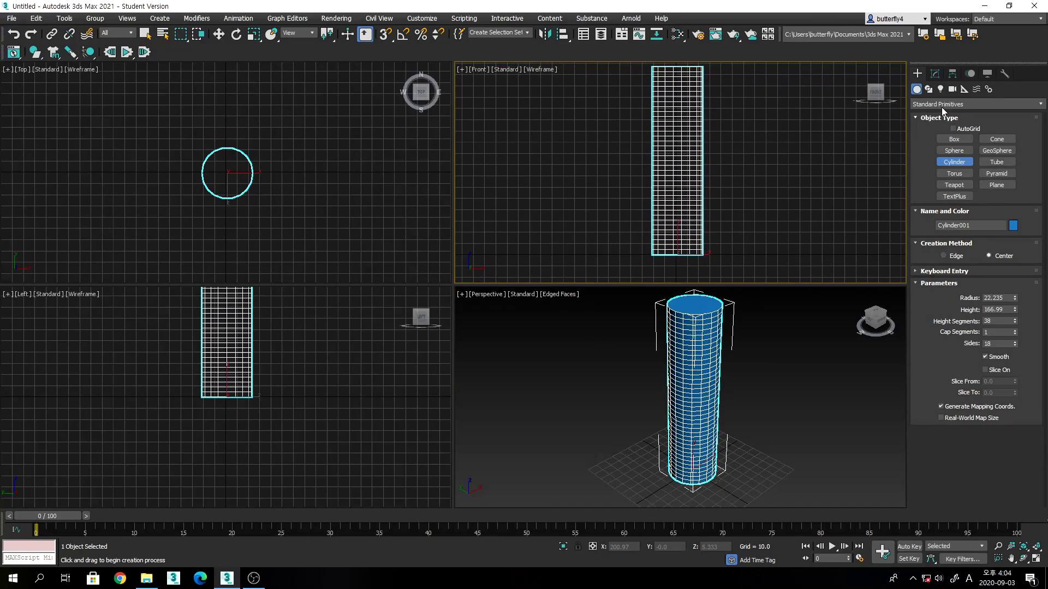
# Add an FFD(cyl) modifier to the cylinder and set its number of height points to 14.
pyautogui.click(934, 74)
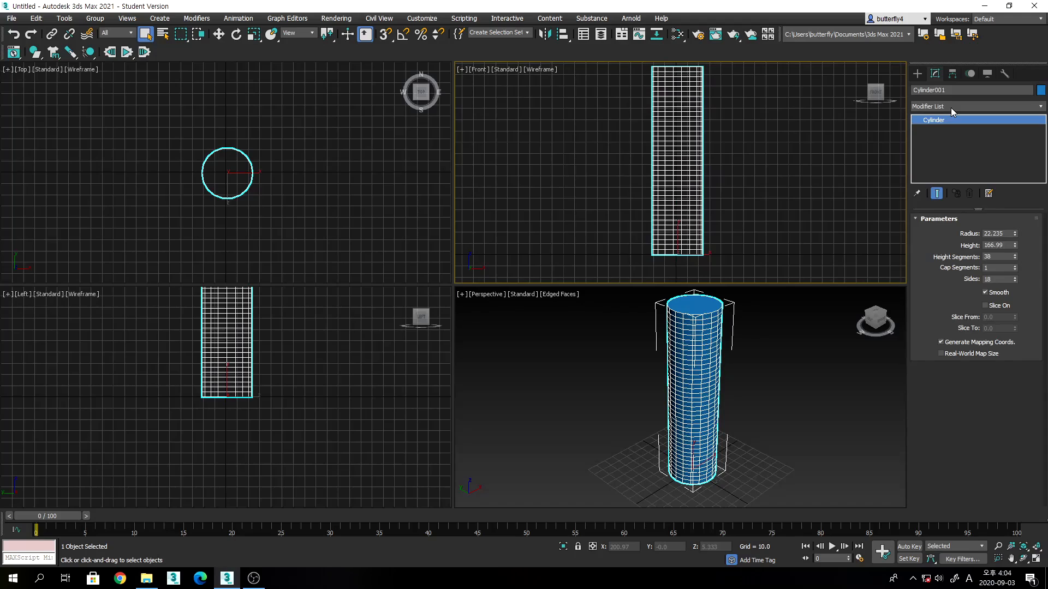
pyautogui.click(951, 106)
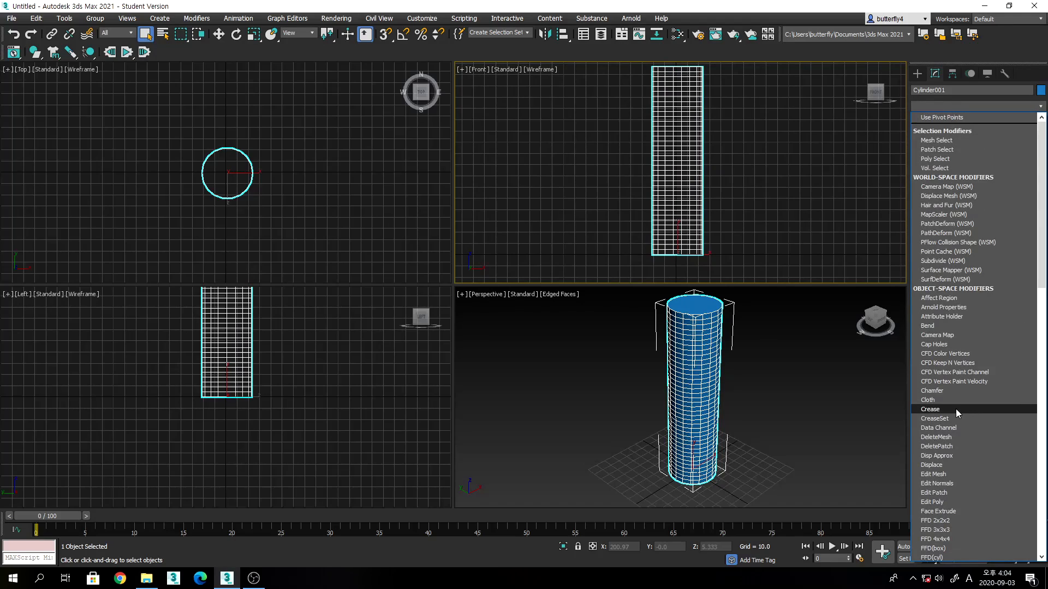
pyautogui.scroll(-4, 955, 408)
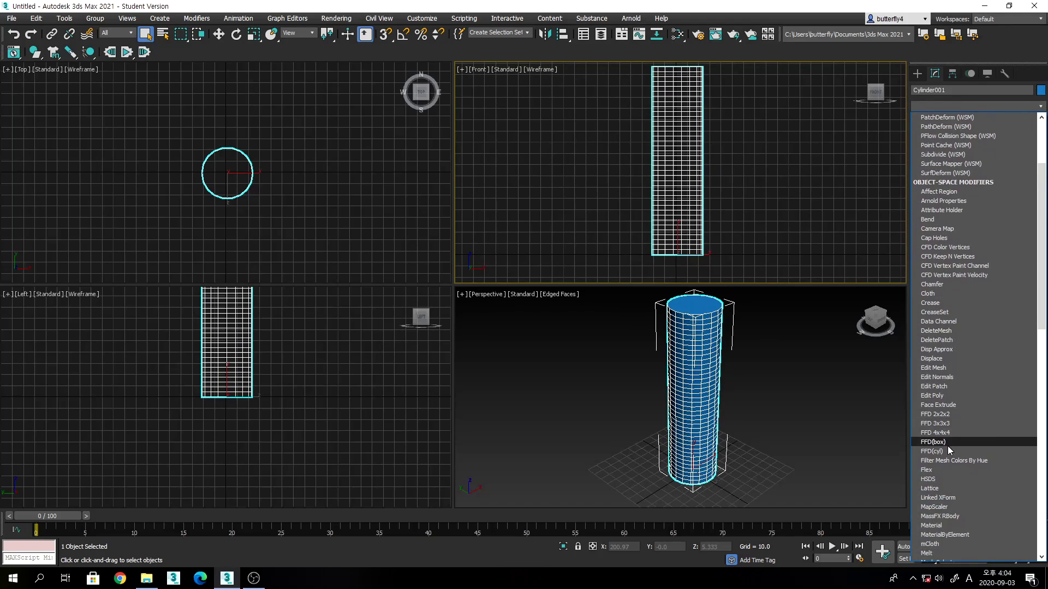
pyautogui.click(945, 450)
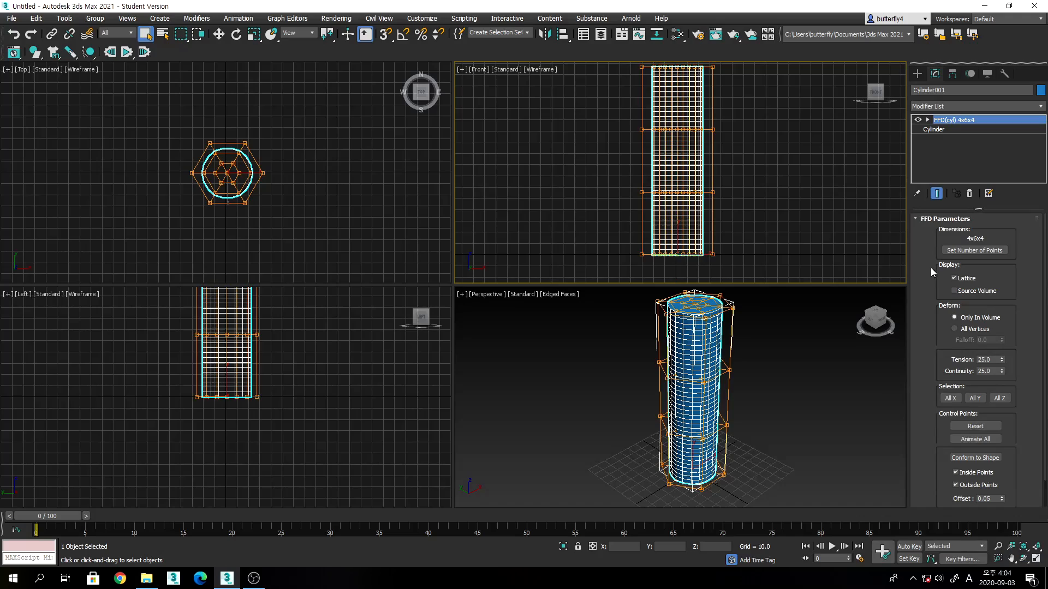
pyautogui.click(971, 251)
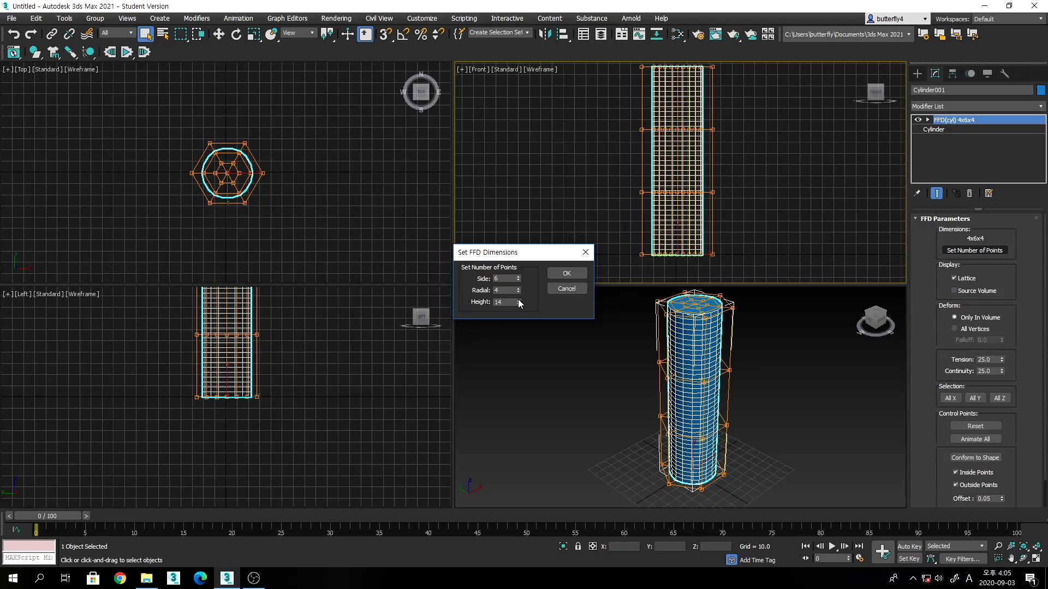
pyautogui.click(551, 273)
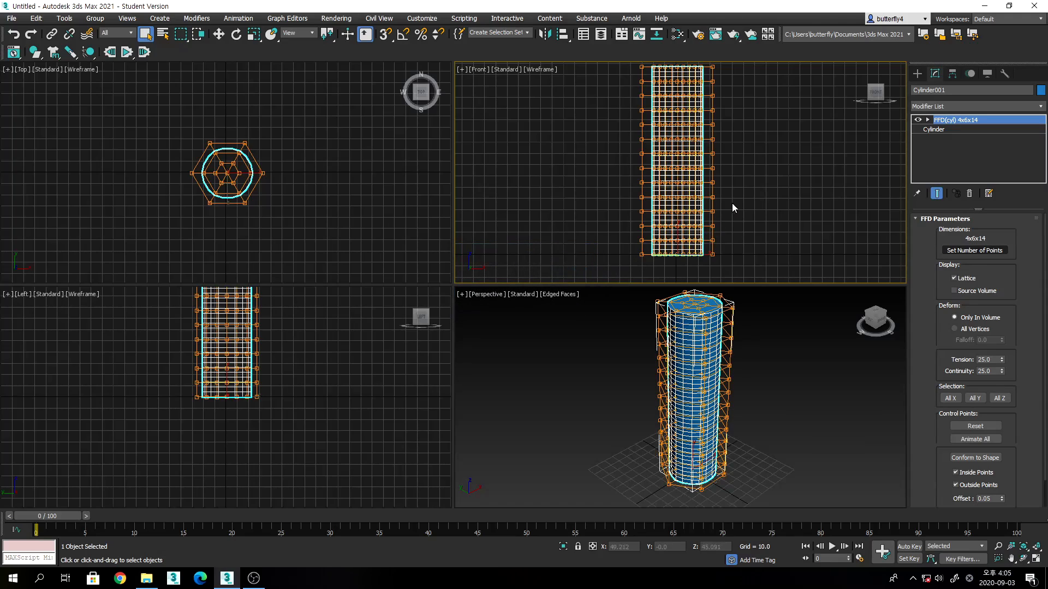
pyautogui.moveTo(741, 188); pyautogui.dragTo(750, 233, button='middle')
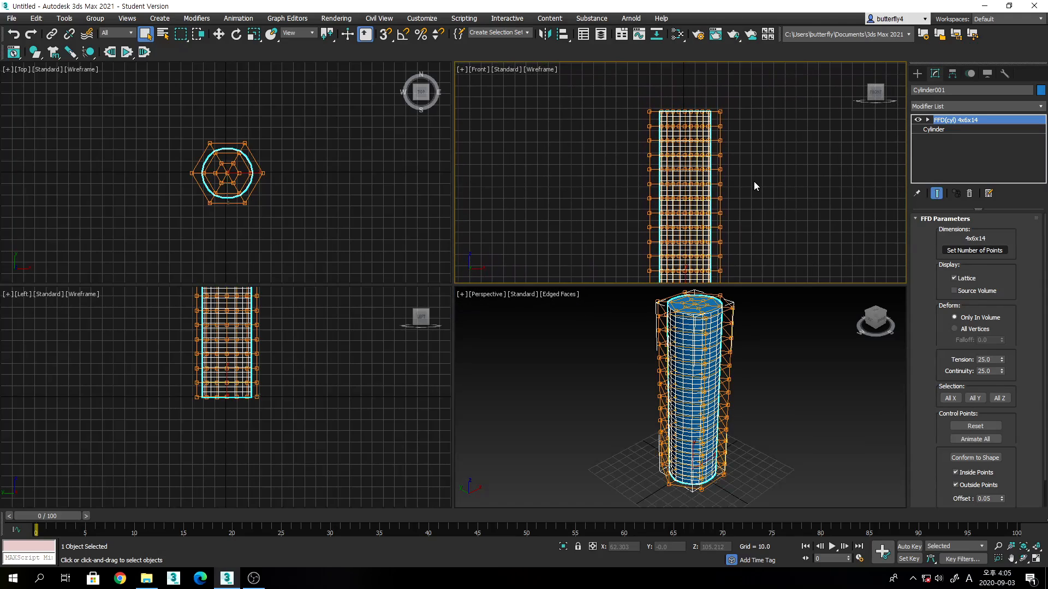
# Enter the FFD modifier's Control Points level and select rows 3–4, 8–9 and 13–14 from the top in the Front view.
pyautogui.click(928, 120)
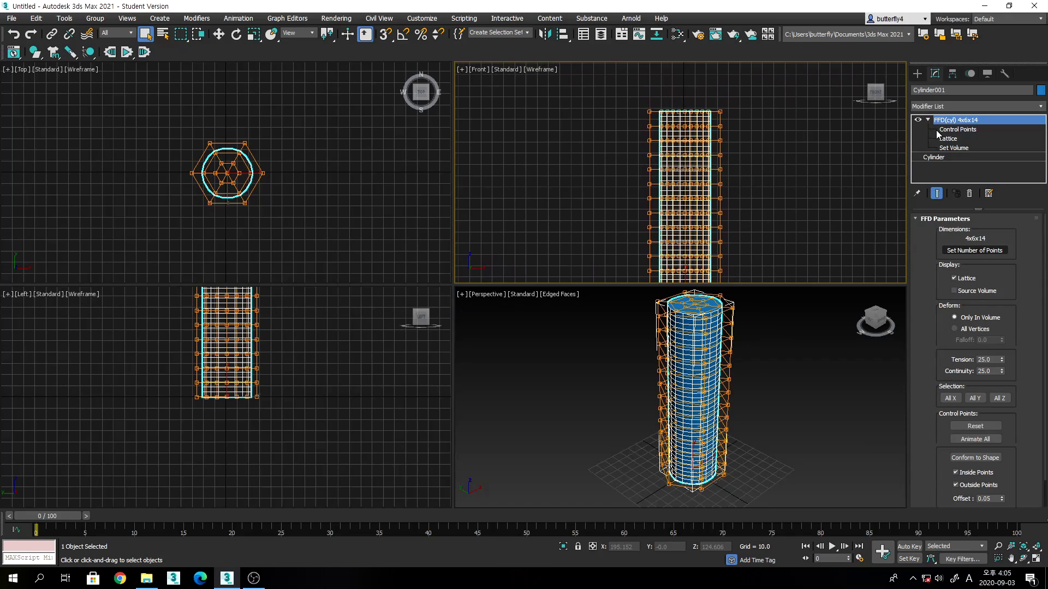
pyautogui.click(937, 132)
pyautogui.moveTo(718, 162); pyautogui.dragTo(719, 142, button='middle')
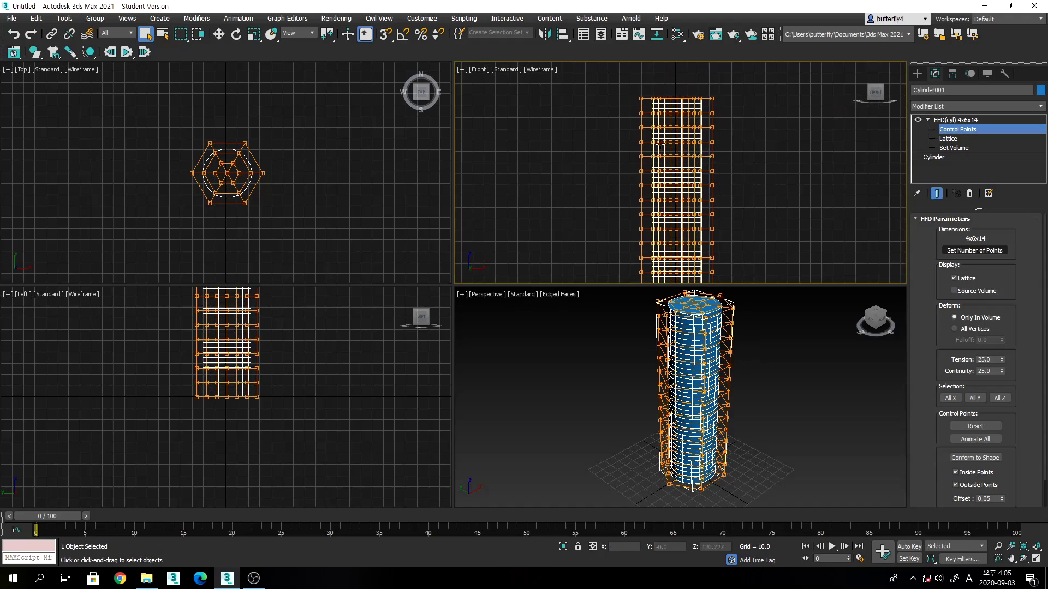
pyautogui.moveTo(627, 122); pyautogui.dragTo(721, 149)
pyautogui.moveTo(774, 189); pyautogui.dragTo(771, 163, button='middle')
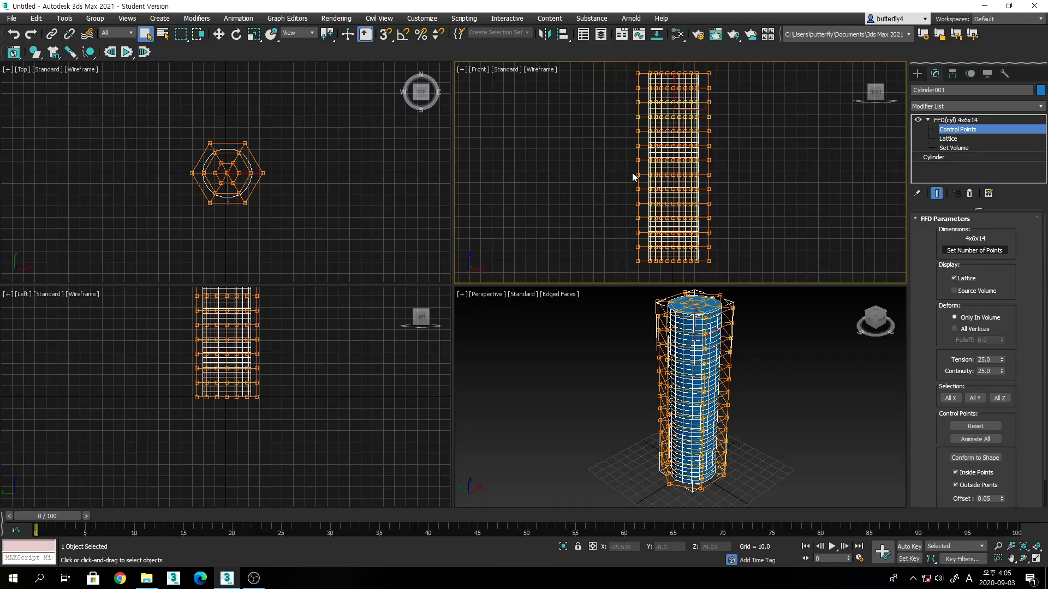
pyautogui.keyDown('ctrl'); pyautogui.moveTo(632, 168); pyautogui.dragTo(724, 195); pyautogui.keyUp('ctrl')
pyautogui.keyDown('ctrl'); pyautogui.moveTo(630, 244); pyautogui.dragTo(722, 271); pyautogui.keyUp('ctrl')
# Scale the selected control point rows uniformly to about 68 percent in the Top view and raise them to Z 83.256.
pyautogui.click(254, 35)
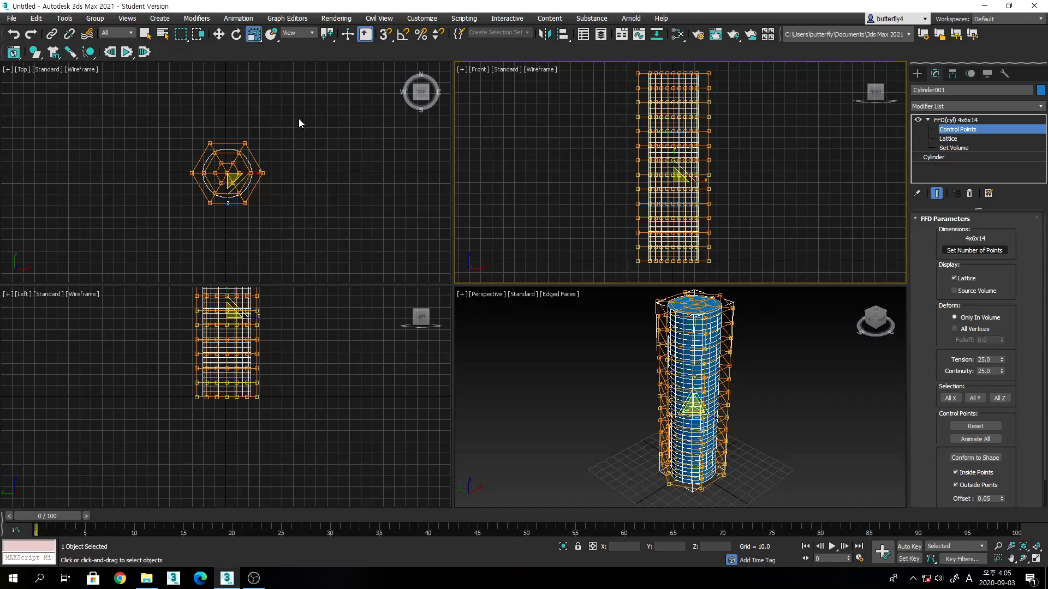
pyautogui.scroll(3, 265, 175)
pyautogui.moveTo(265, 177); pyautogui.dragTo(321, 155, button='middle')
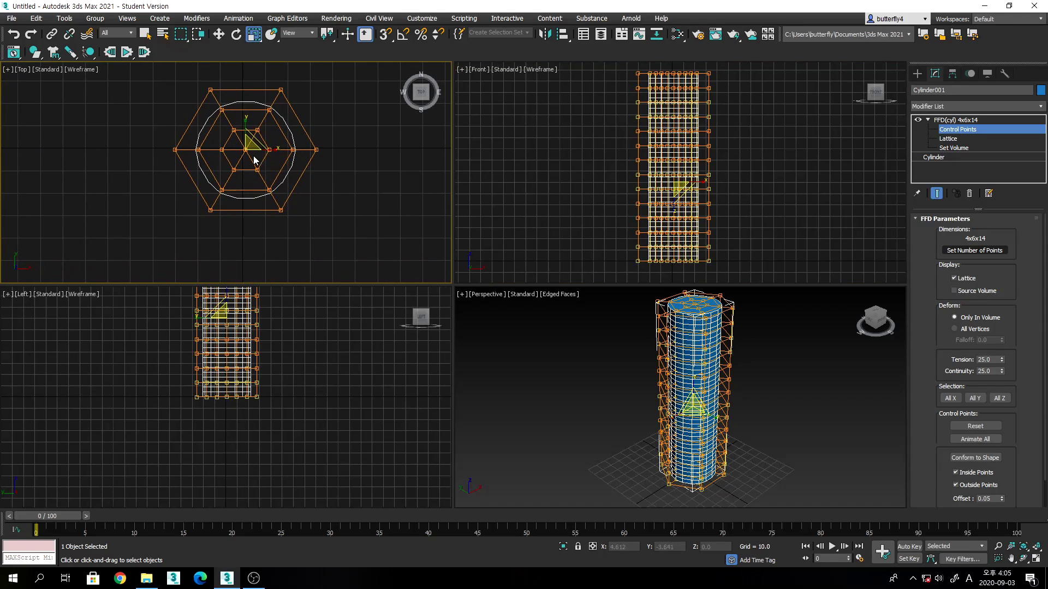
pyautogui.moveTo(252, 145); pyautogui.dragTo(254, 174)
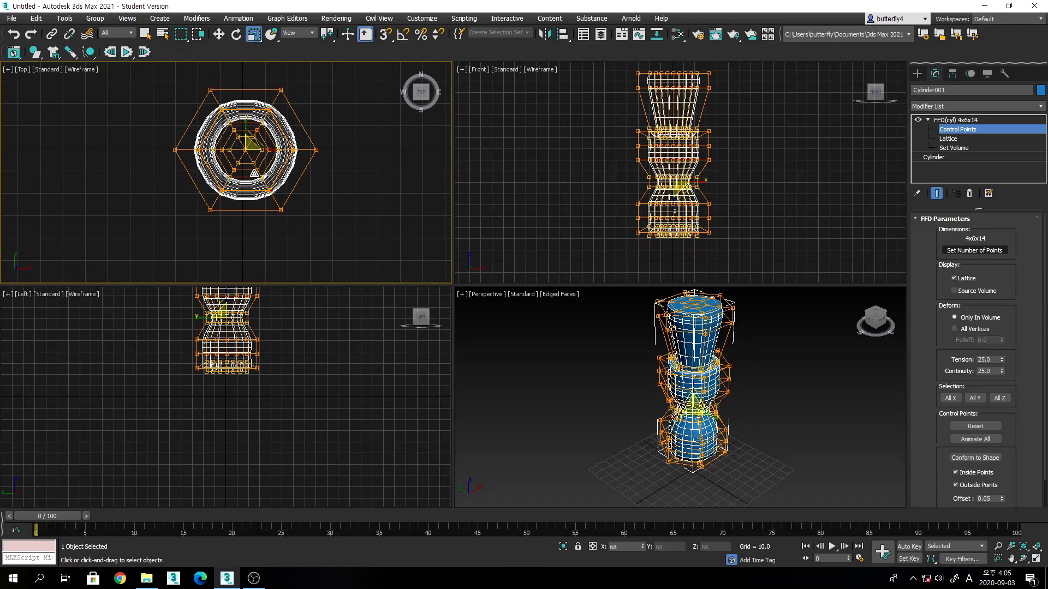
pyautogui.moveTo(255, 174); pyautogui.dragTo(255, 173)
pyautogui.click(221, 36)
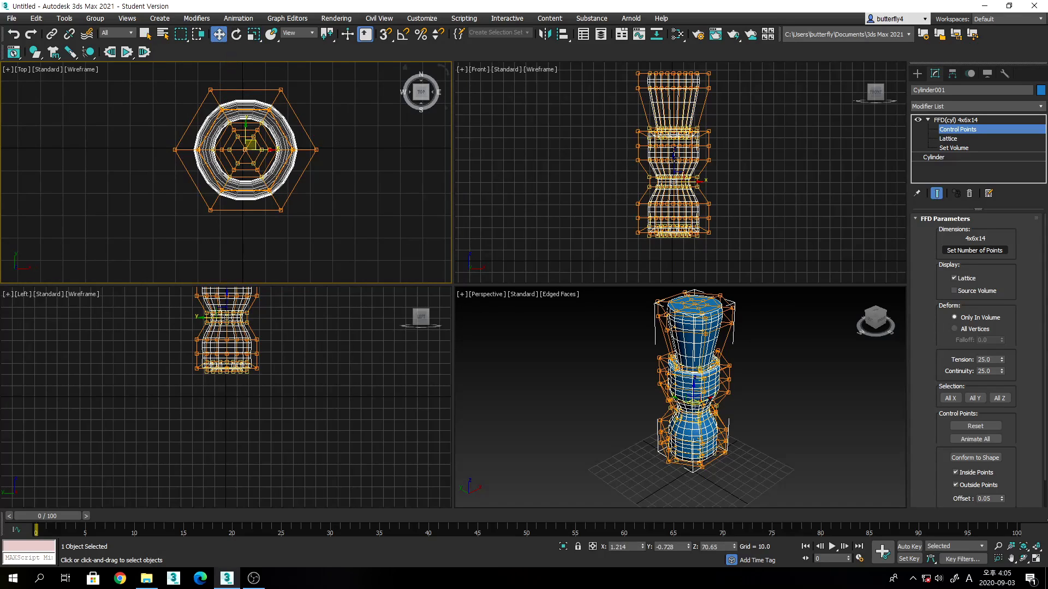
pyautogui.moveTo(674, 157); pyautogui.dragTo(674, 143)
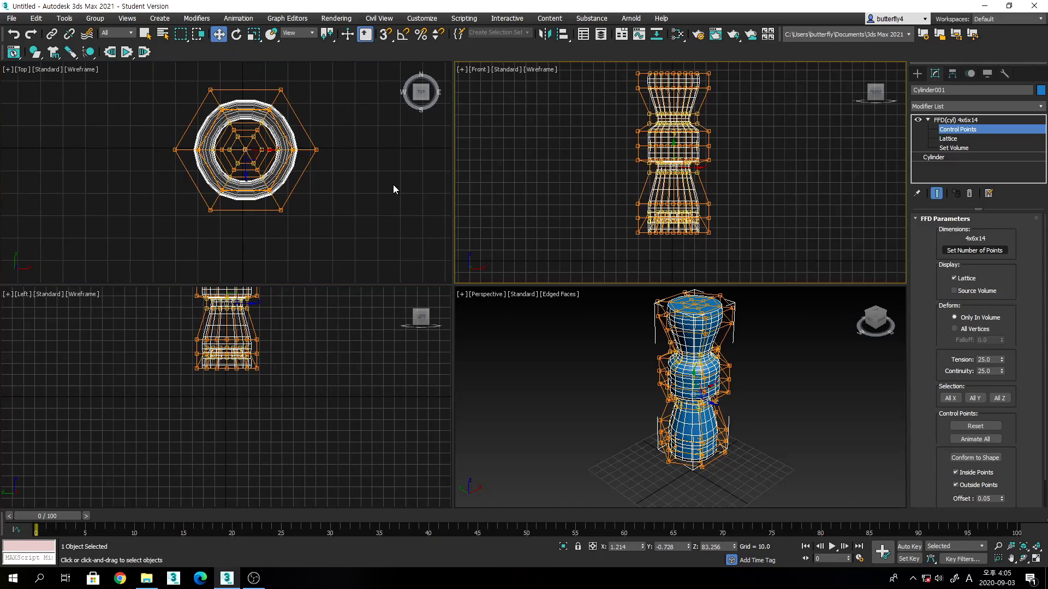
# Scale the selected control point rows uniformly to about 202 percent and lower them to Z 65.317.
pyautogui.rightClick(275, 130)
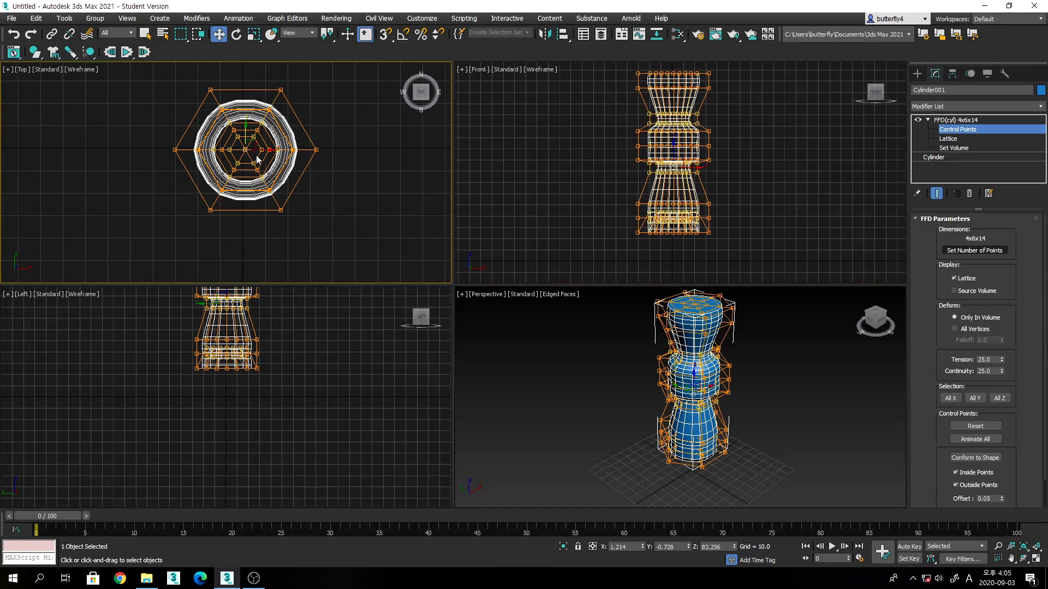
pyautogui.click(253, 34)
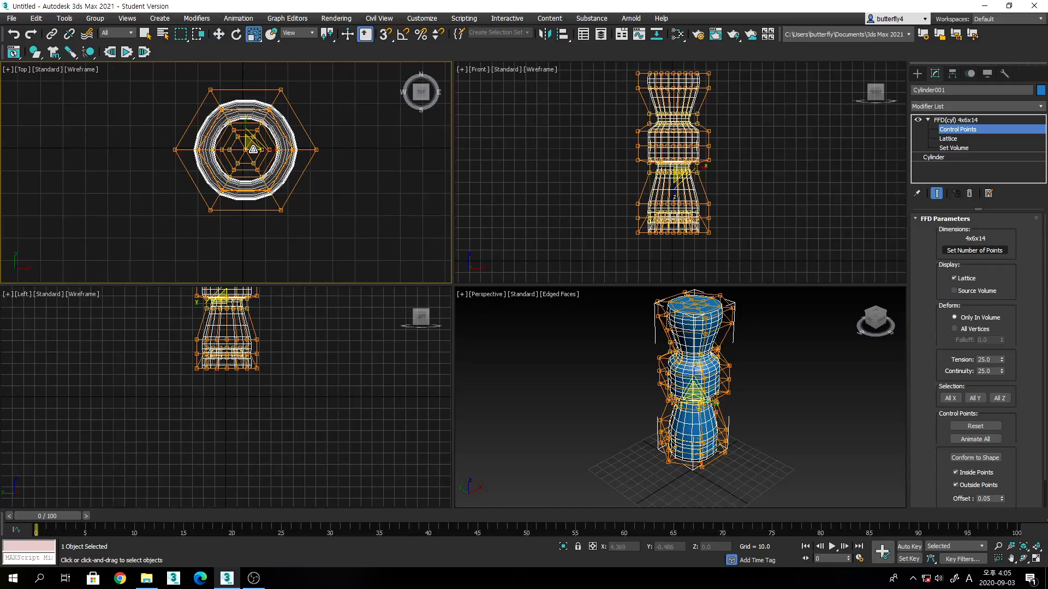
pyautogui.moveTo(253, 149); pyautogui.dragTo(250, 91)
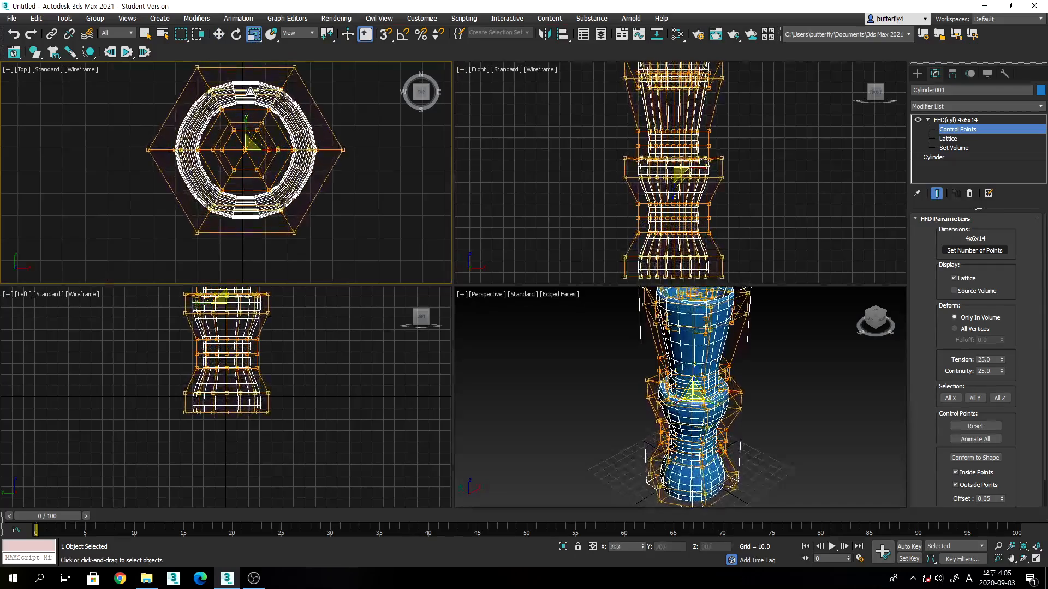
pyautogui.click(218, 34)
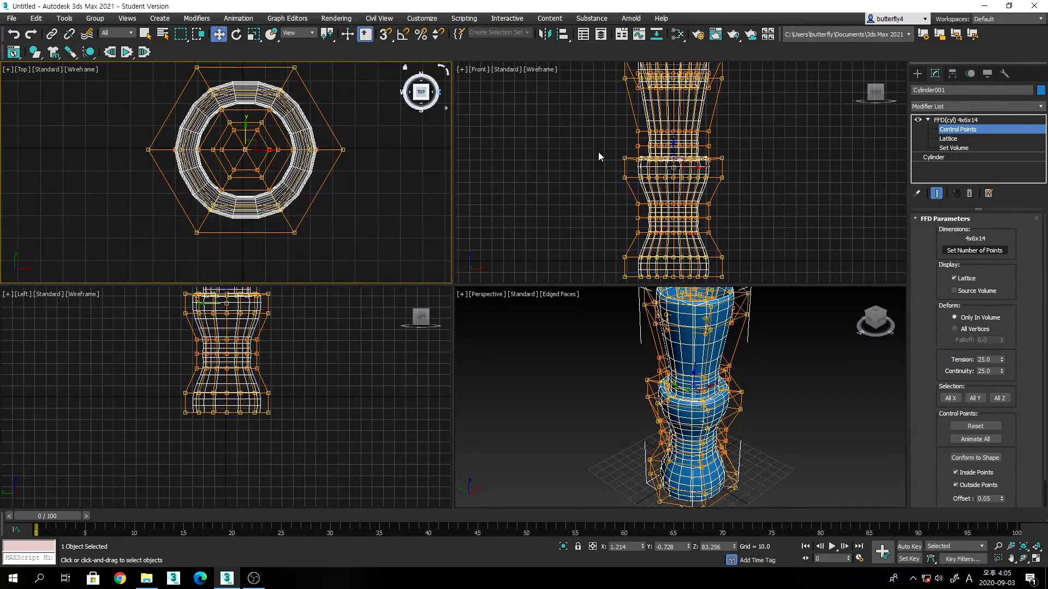
pyautogui.moveTo(675, 148); pyautogui.dragTo(677, 185)
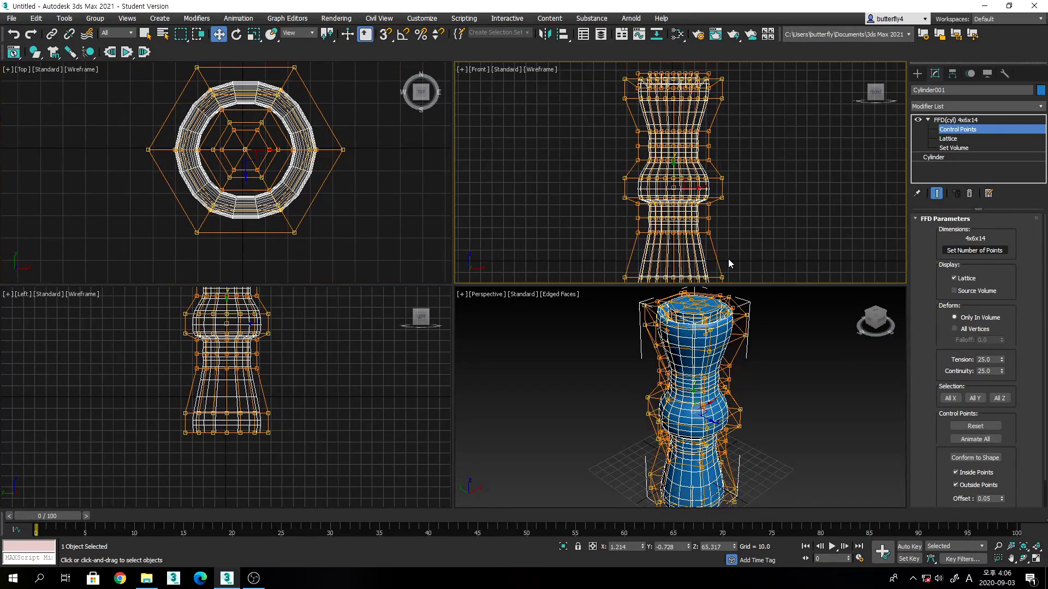
# Undo all scaling and moving of the control points, and set the rotated orthographic viewport back to Front.
pyautogui.click(716, 410)
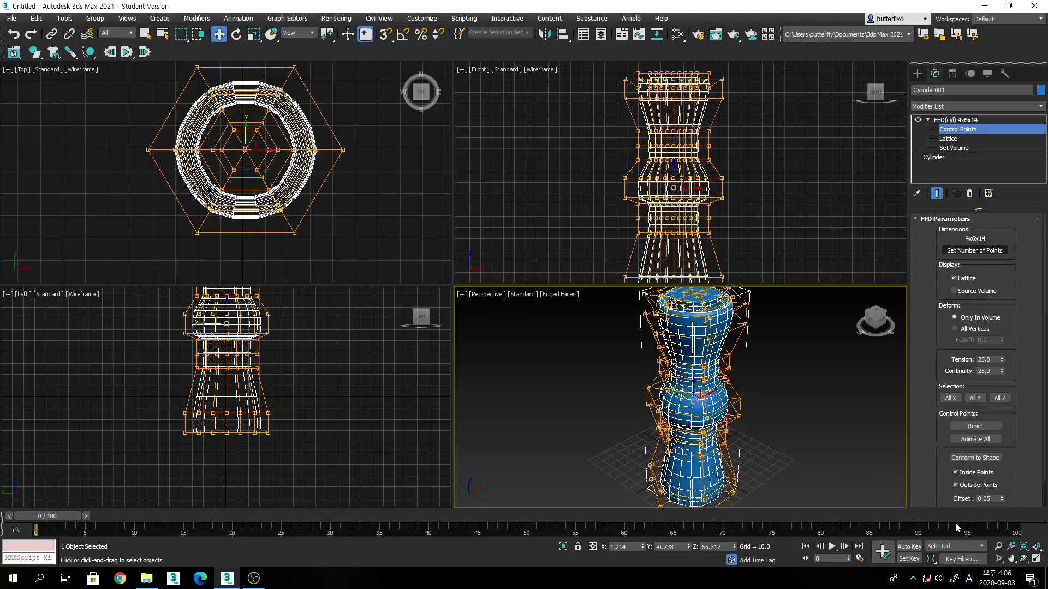
pyautogui.click(1023, 559)
pyautogui.moveTo(714, 431); pyautogui.dragTo(708, 410)
pyautogui.hotkey('ctrl', 'z')
pyautogui.hotkey('ctrl', 'z')
pyautogui.hotkey('ctrl', 'z')
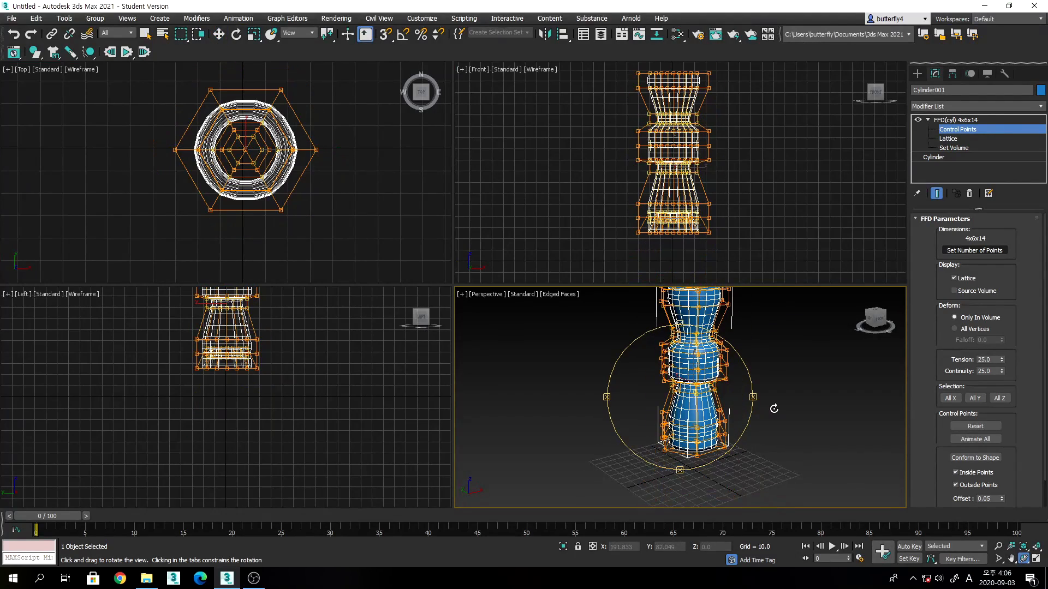
pyautogui.moveTo(758, 193); pyautogui.dragTo(759, 195)
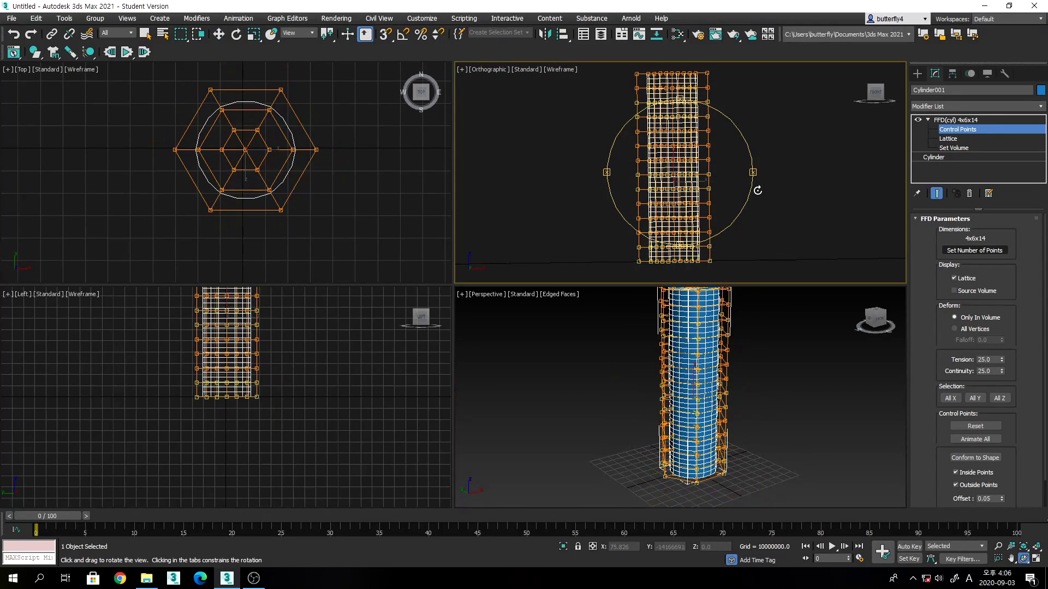
pyautogui.click(483, 70)
pyautogui.click(522, 155)
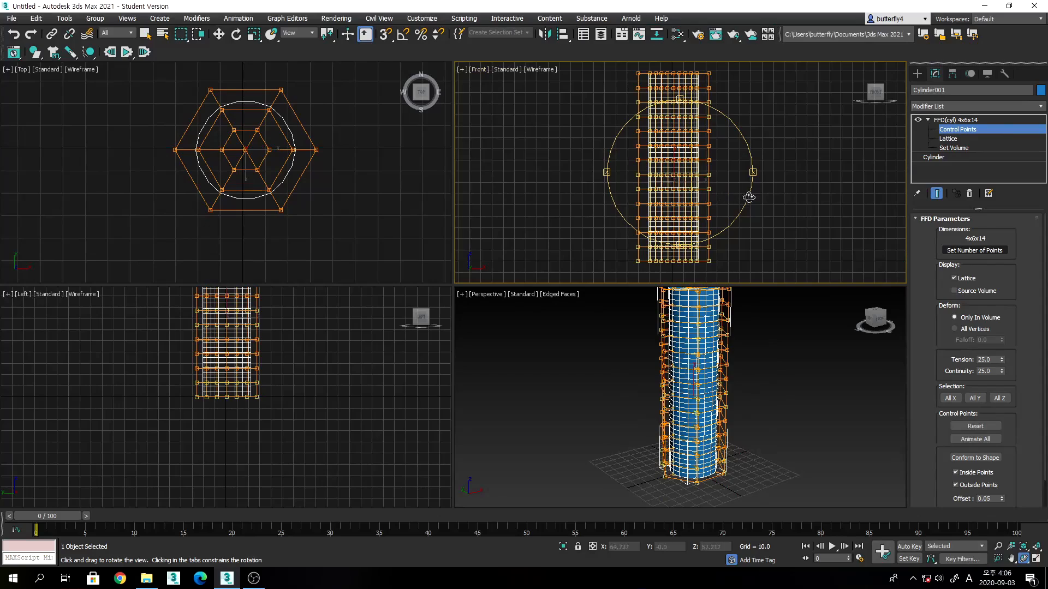
# Try scaling the third and fourth lattice rows from the top inward to form a narrow neck, and undo it.
pyautogui.press('w')
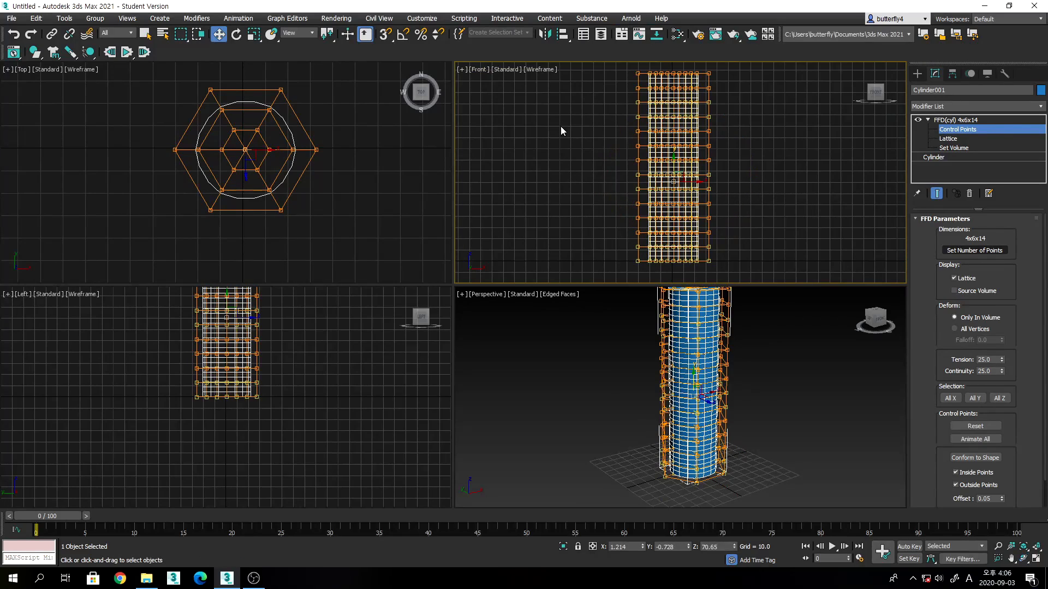
pyautogui.moveTo(622, 98); pyautogui.dragTo(719, 123)
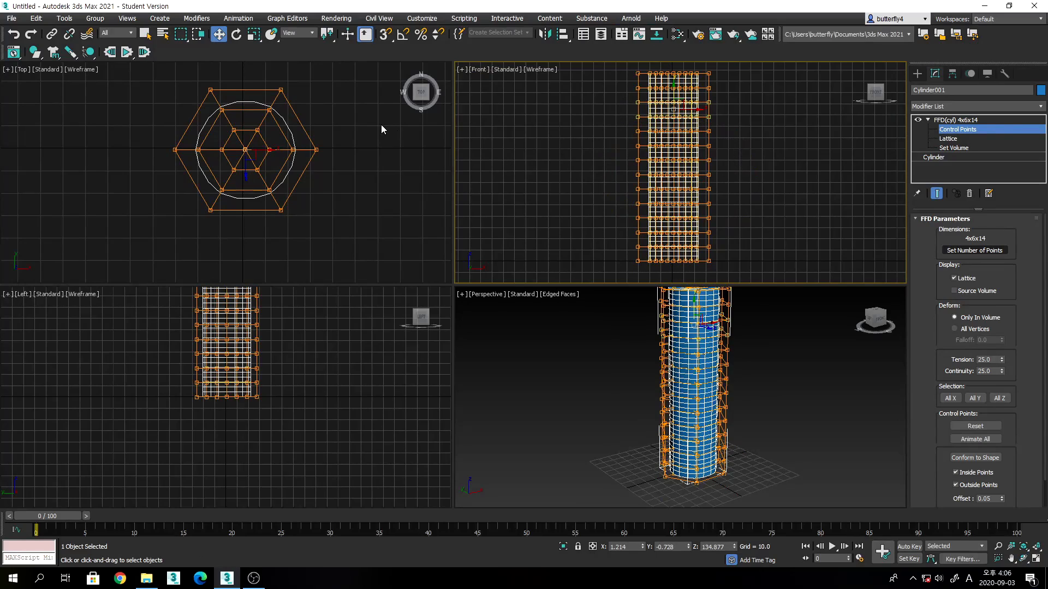
pyautogui.click(254, 34)
pyautogui.click(247, 161)
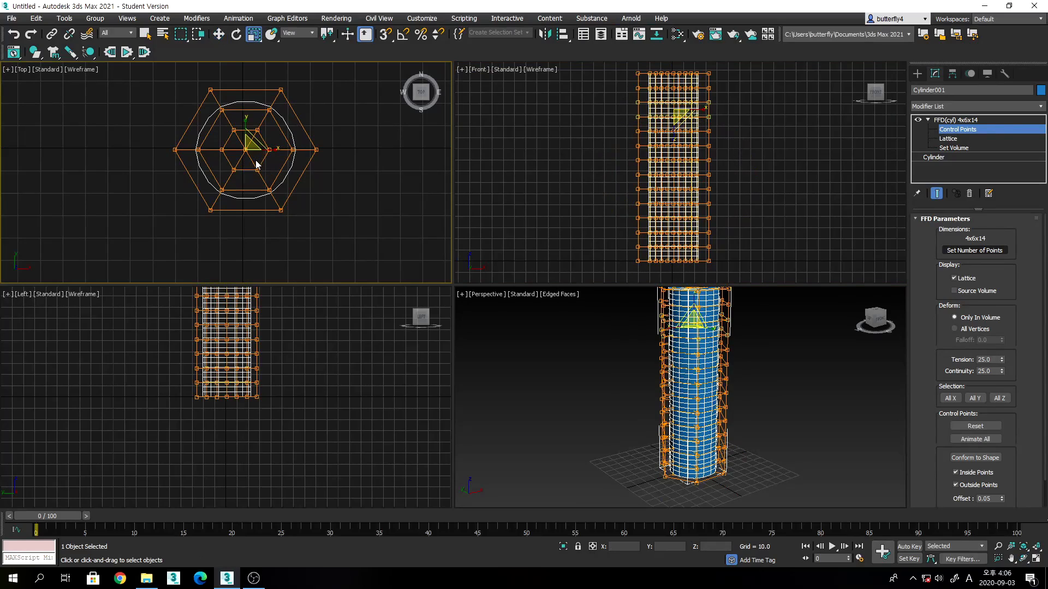
pyautogui.moveTo(251, 144); pyautogui.dragTo(252, 205)
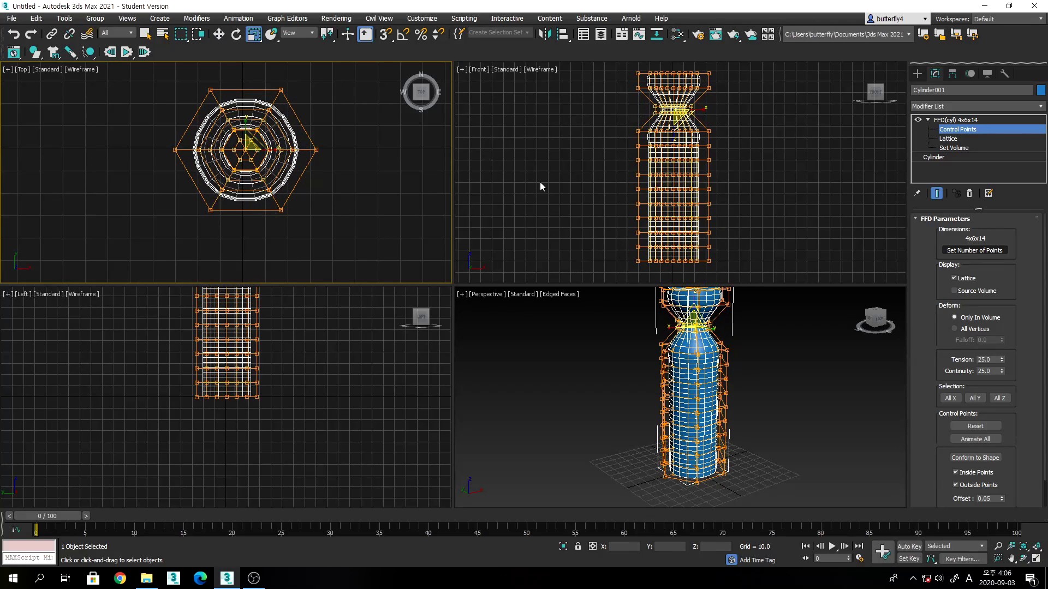
pyautogui.hotkey('ctrl', 'z')
# Select three pairs of lattice rows in the Front view: rows 2–3, 6–7 and 10–11 from the top.
pyautogui.rightClick(565, 169)
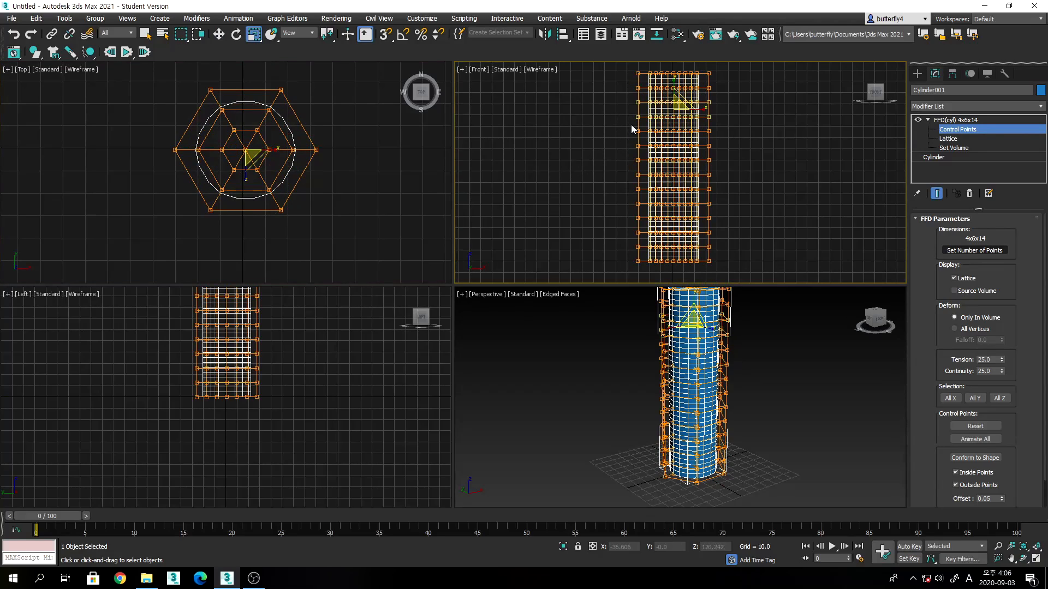
pyautogui.moveTo(632, 84); pyautogui.dragTo(722, 113)
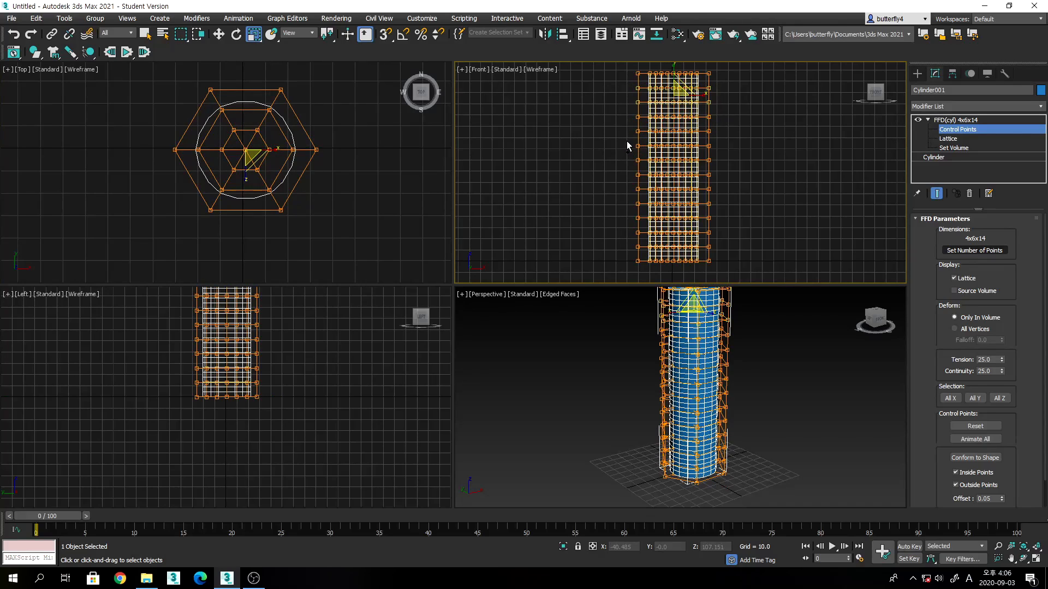
pyautogui.moveTo(626, 140); pyautogui.dragTo(726, 172)
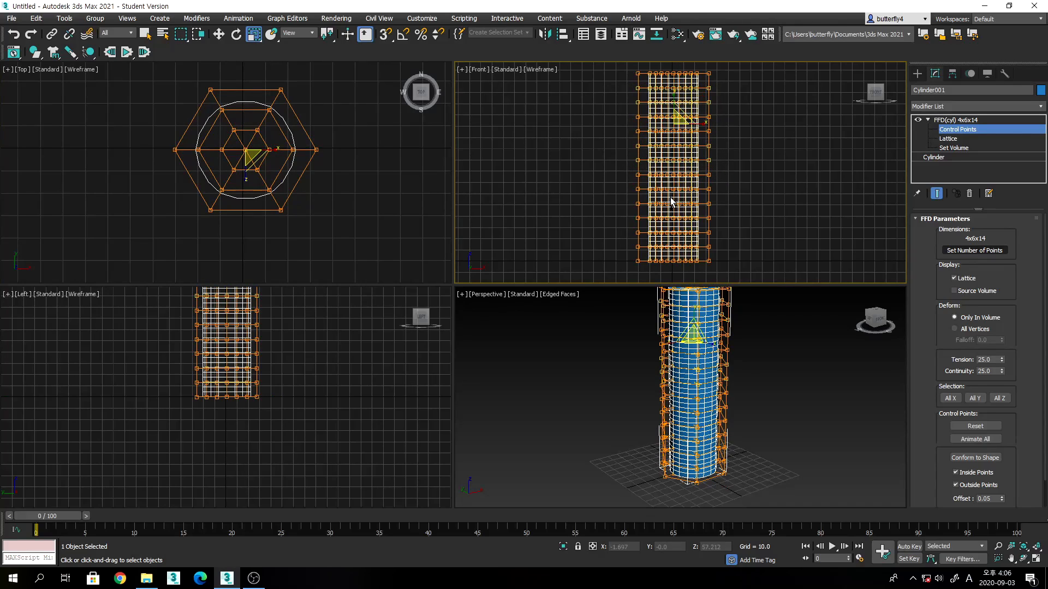
pyautogui.keyDown('ctrl'); pyautogui.moveTo(623, 198); pyautogui.dragTo(724, 225); pyautogui.keyUp('ctrl')
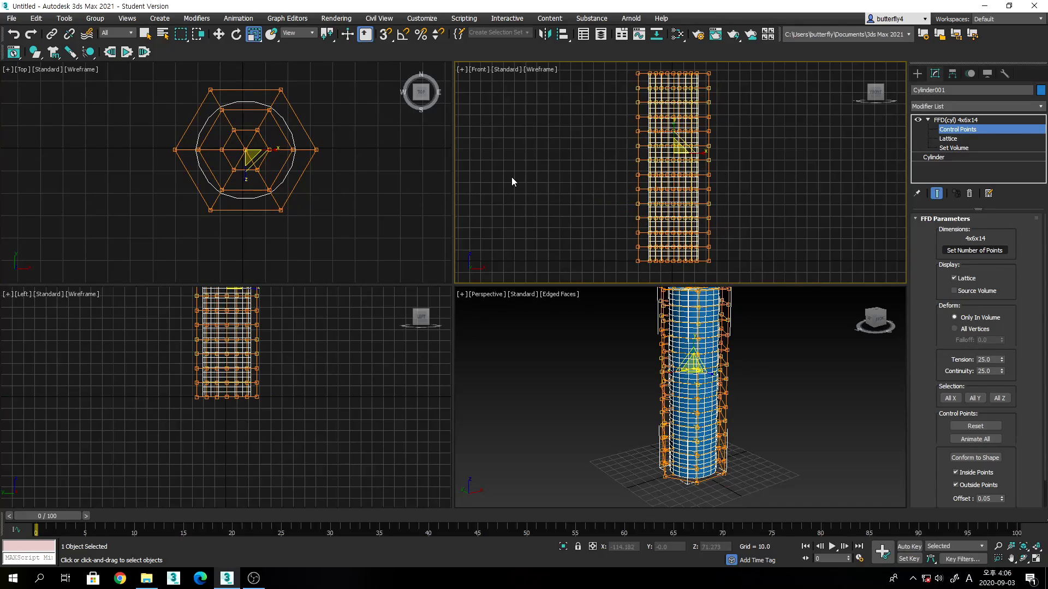
# Try scaling the six selected lattice rows inward and outward uniformly from the Top view to form waists and wide bulges.
pyautogui.scroll(5, 271, 157)
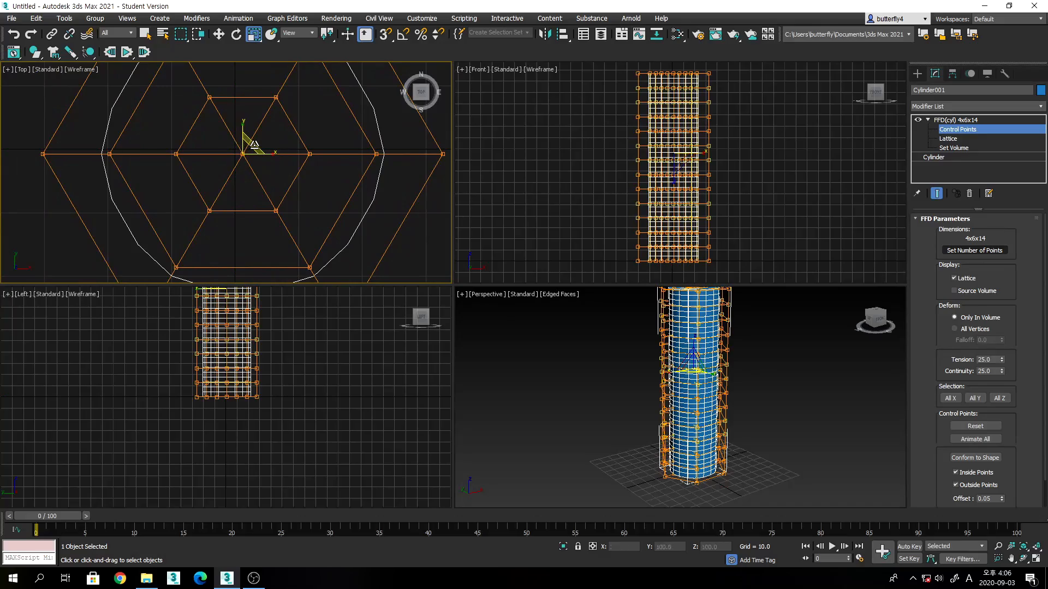
pyautogui.moveTo(254, 145); pyautogui.dragTo(227, 233)
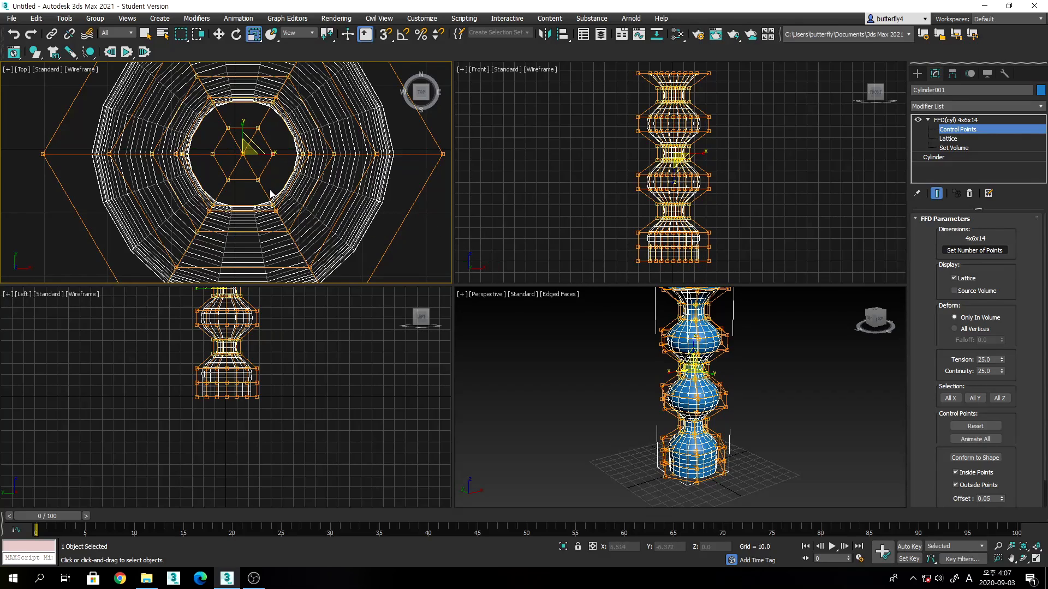
pyautogui.moveTo(251, 145); pyautogui.dragTo(246, 399)
pyautogui.keyDown('alt'); pyautogui.moveTo(576, 489); pyautogui.dragTo(574, 446, button='middle'); pyautogui.keyUp('alt')
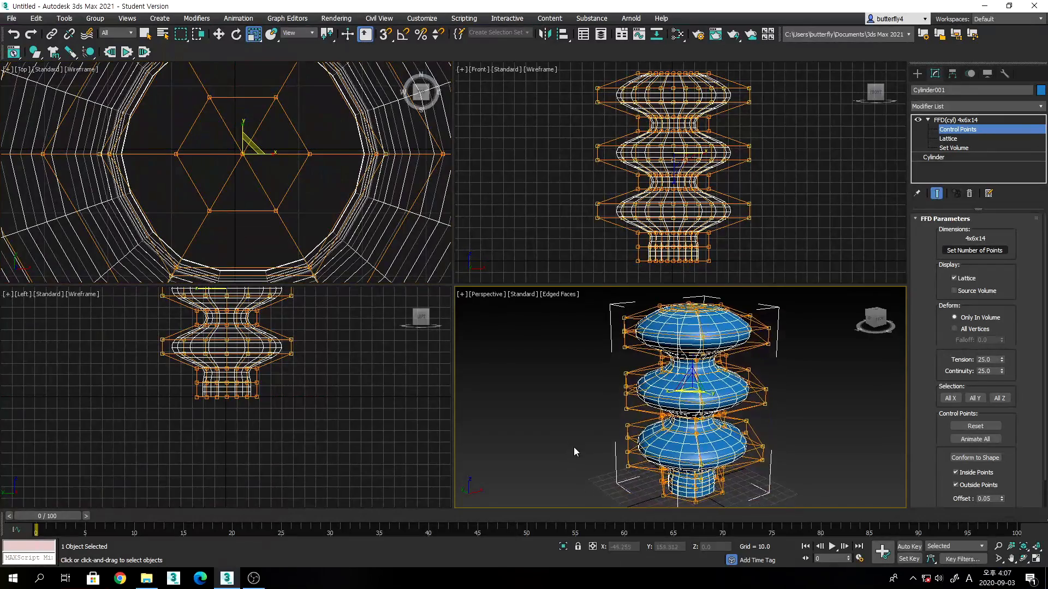
# Scale the six selected lattice rows inward to form moderate waists, and undo all scaling back to the straight cylinder.
pyautogui.click(248, 150)
pyautogui.moveTo(254, 146); pyautogui.dragTo(218, 525)
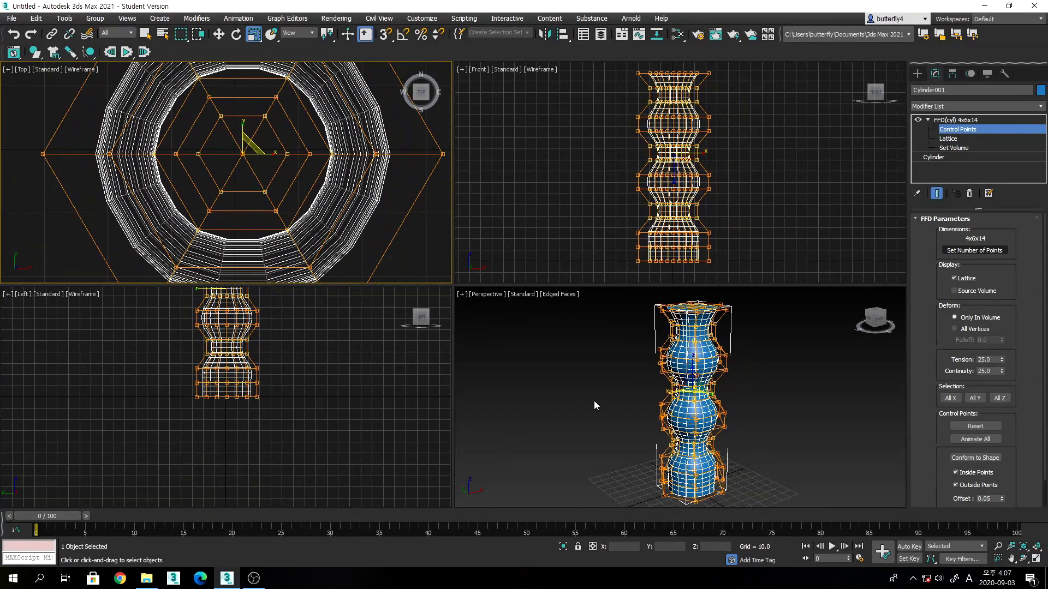
pyautogui.moveTo(593, 401); pyautogui.dragTo(567, 414, button='middle')
pyautogui.moveTo(687, 440); pyautogui.dragTo(710, 432, button='middle')
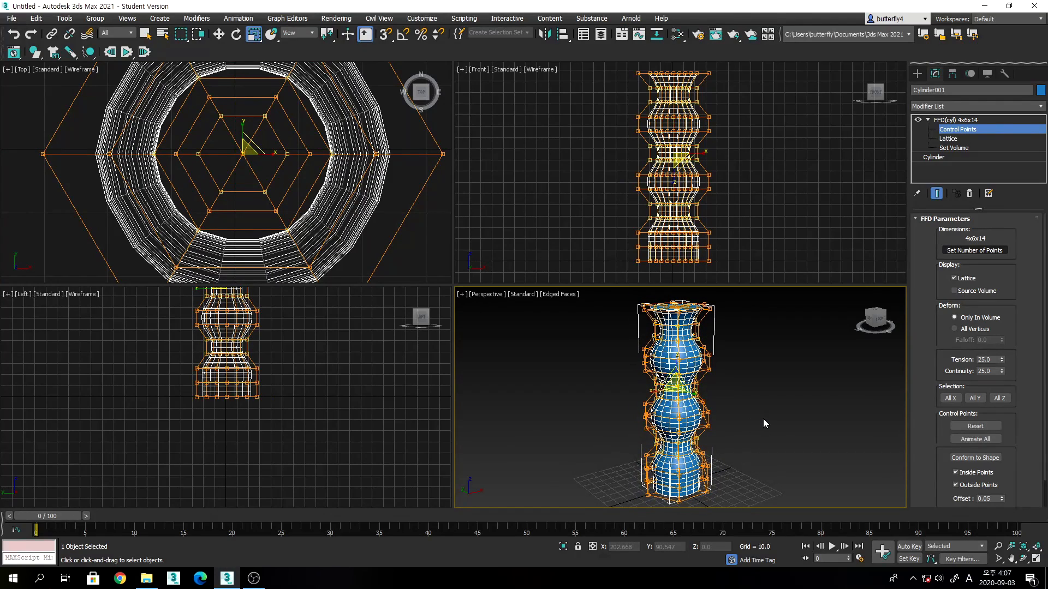
pyautogui.hotkey('ctrl', 'z')
pyautogui.hotkey('ctrl', 'z')
pyautogui.hotkey('ctrl', 'z')
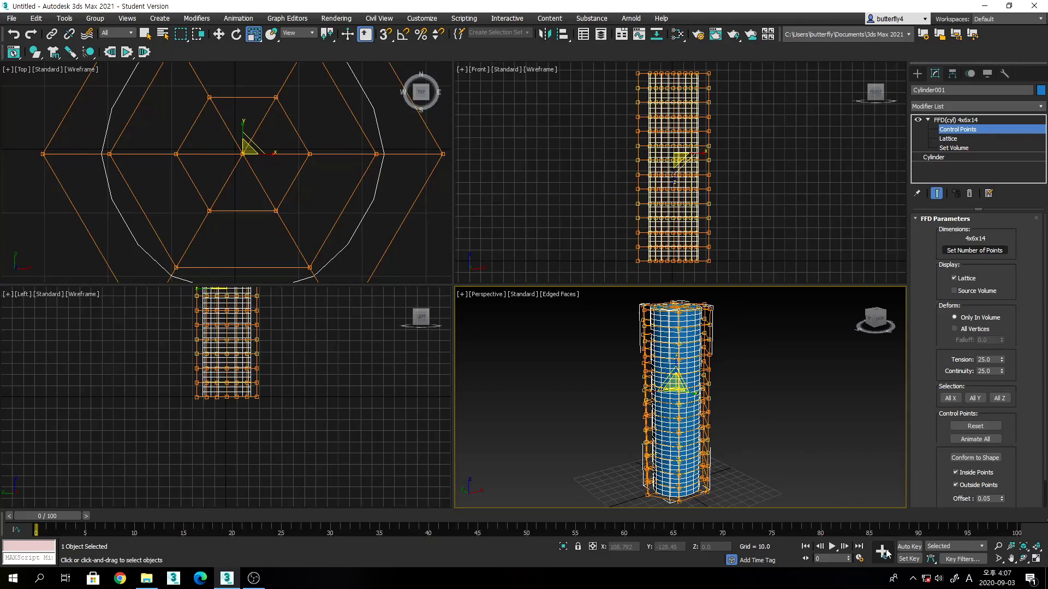
# Turn on Auto Key and, at frame 50, scale the six selected lattice rows outward uniformly into three wide bulges.
pyautogui.click(909, 546)
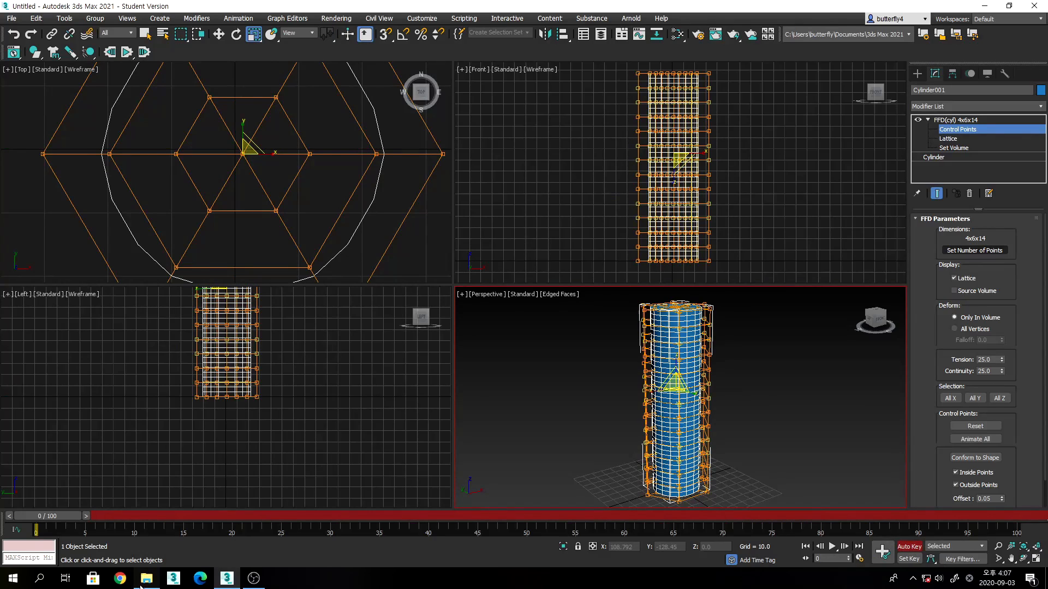
pyautogui.moveTo(44, 516); pyautogui.dragTo(456, 532)
pyautogui.press('r')
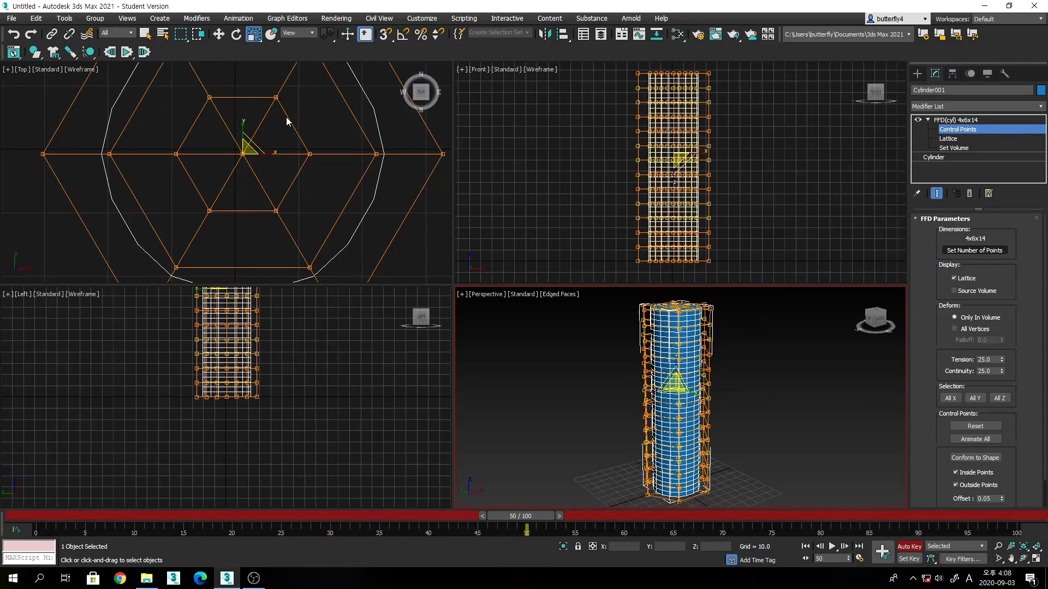
pyautogui.click(251, 150)
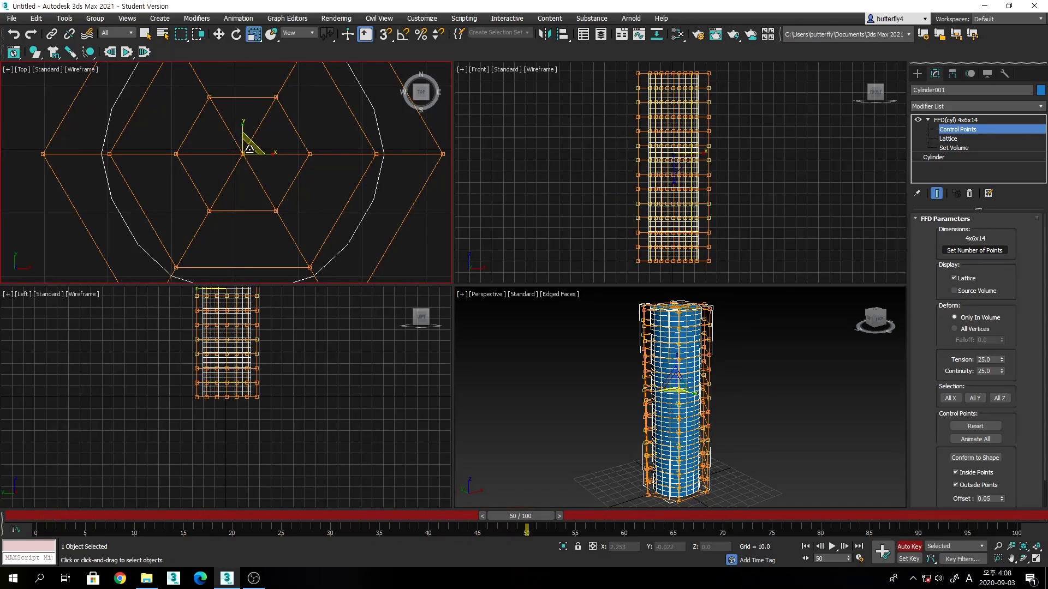
pyautogui.moveTo(250, 148); pyautogui.dragTo(250, 11)
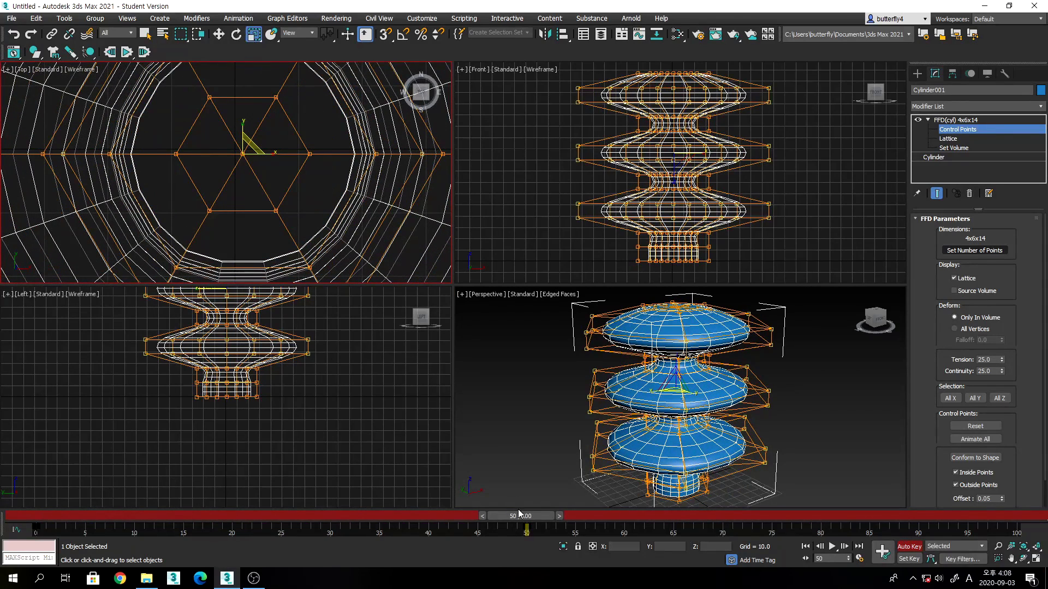
# Scale the six selected lattice rows inward uniformly into narrow waists at frame 100, and play back the animation in the Perspective view.
pyautogui.moveTo(538, 517); pyautogui.dragTo(1046, 501)
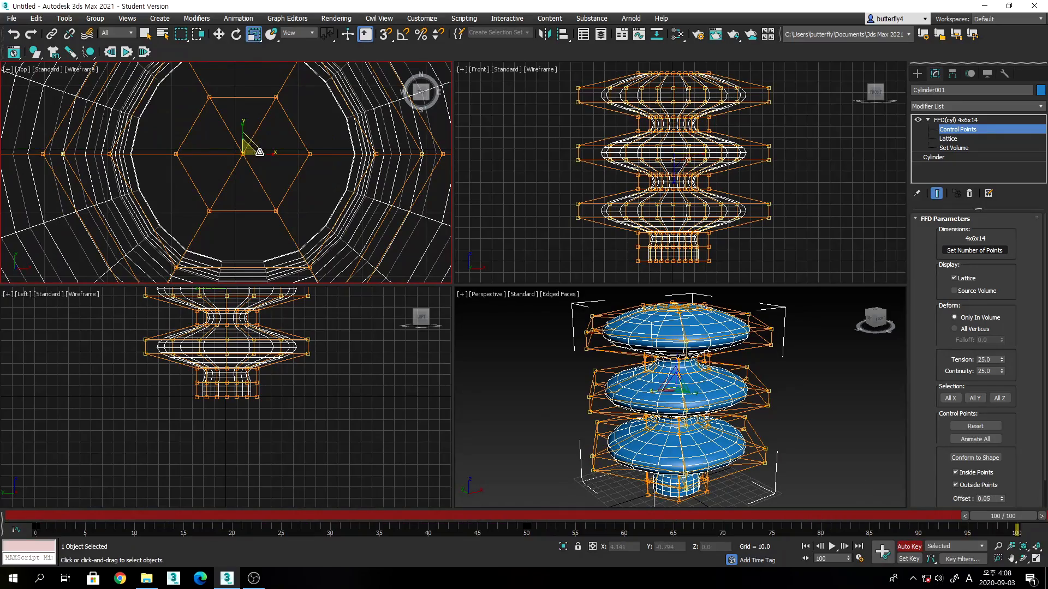
pyautogui.moveTo(253, 148); pyautogui.dragTo(38, 304)
pyautogui.click(766, 405)
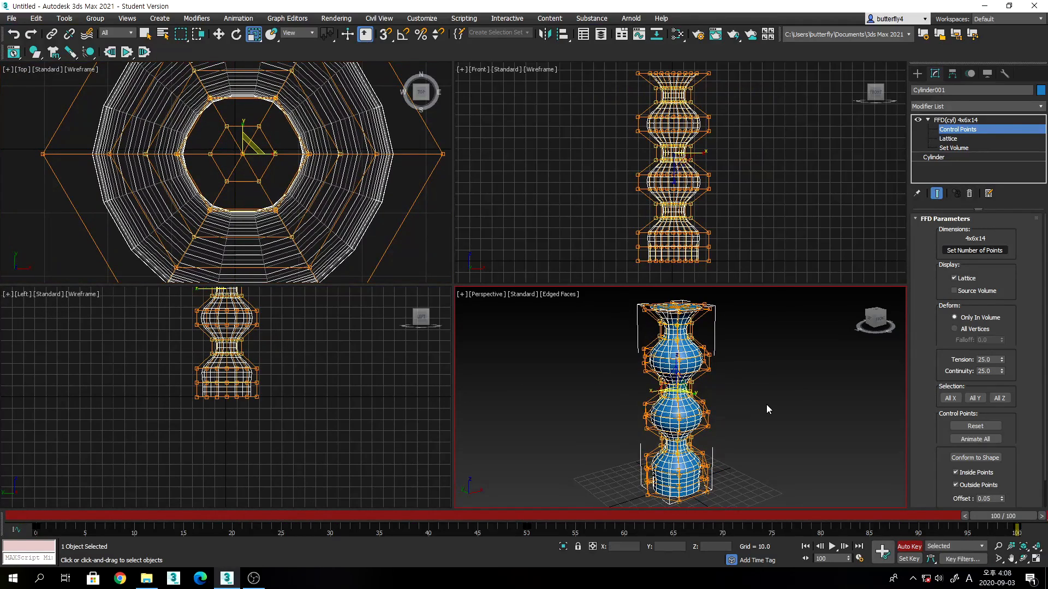
pyautogui.click(831, 546)
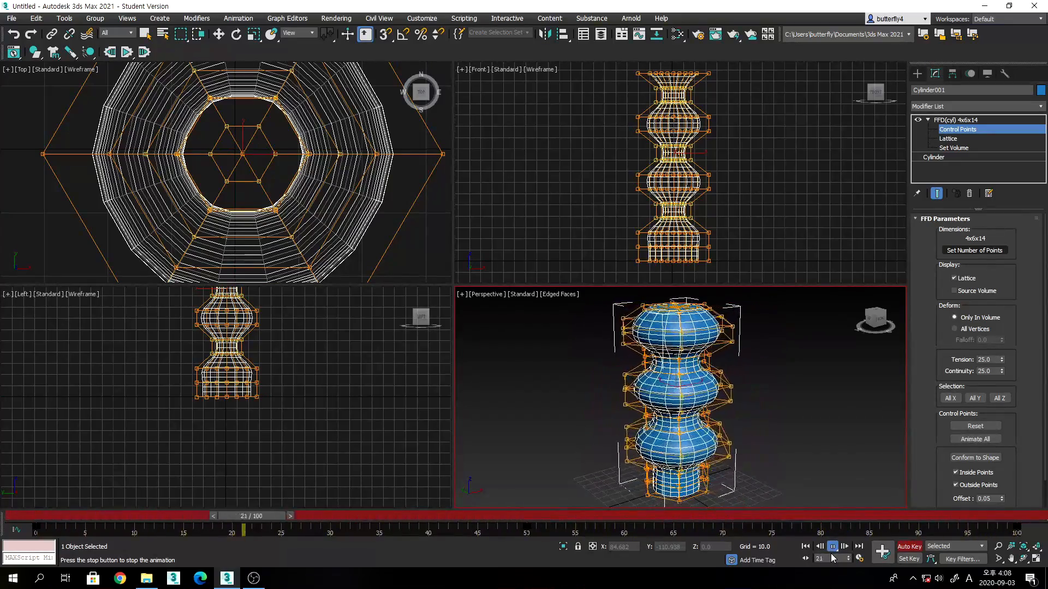
pyautogui.click(833, 553)
pyautogui.press('r')
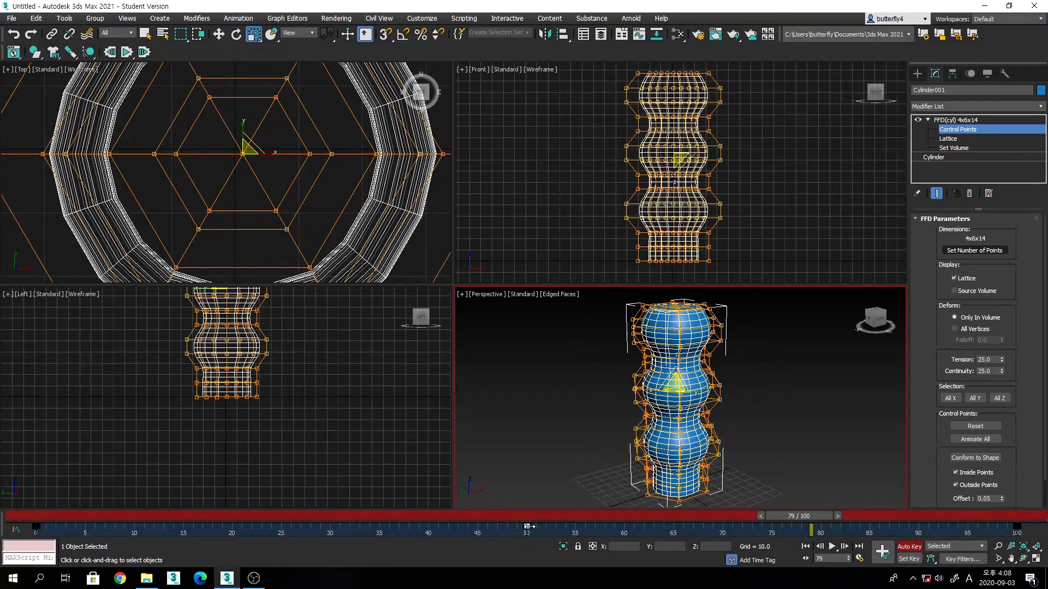
# Move the frame 50 key to frame 10 and the frame 100 key to frame 20, and play back the shortened animation.
pyautogui.moveTo(528, 527); pyautogui.dragTo(216, 535)
pyautogui.moveTo(133, 534); pyautogui.dragTo(134, 534)
pyautogui.moveTo(967, 529); pyautogui.dragTo(337, 565)
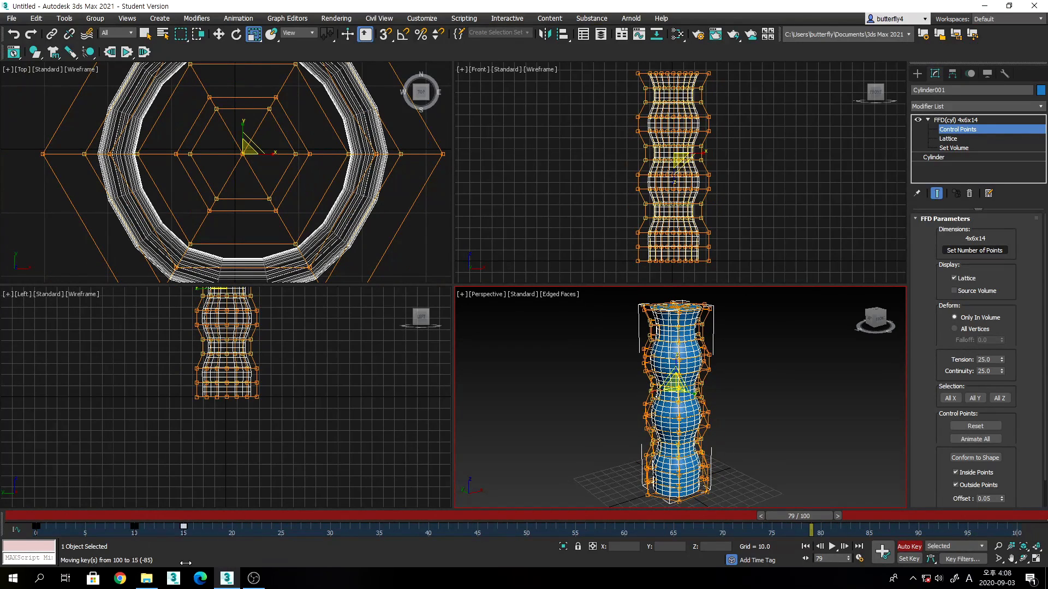
pyautogui.moveTo(233, 557); pyautogui.dragTo(233, 557)
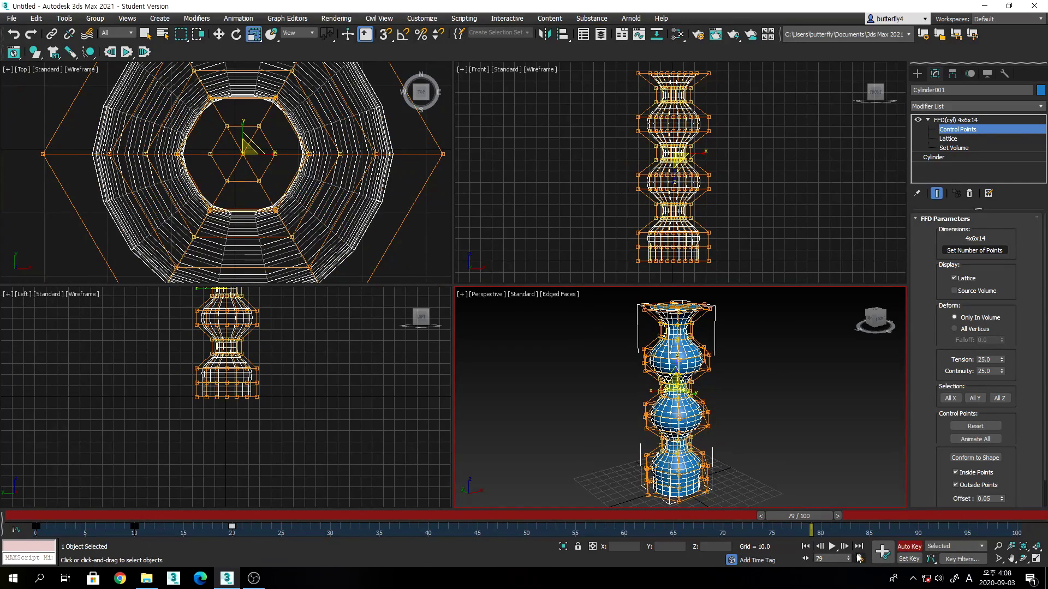
pyautogui.click(832, 546)
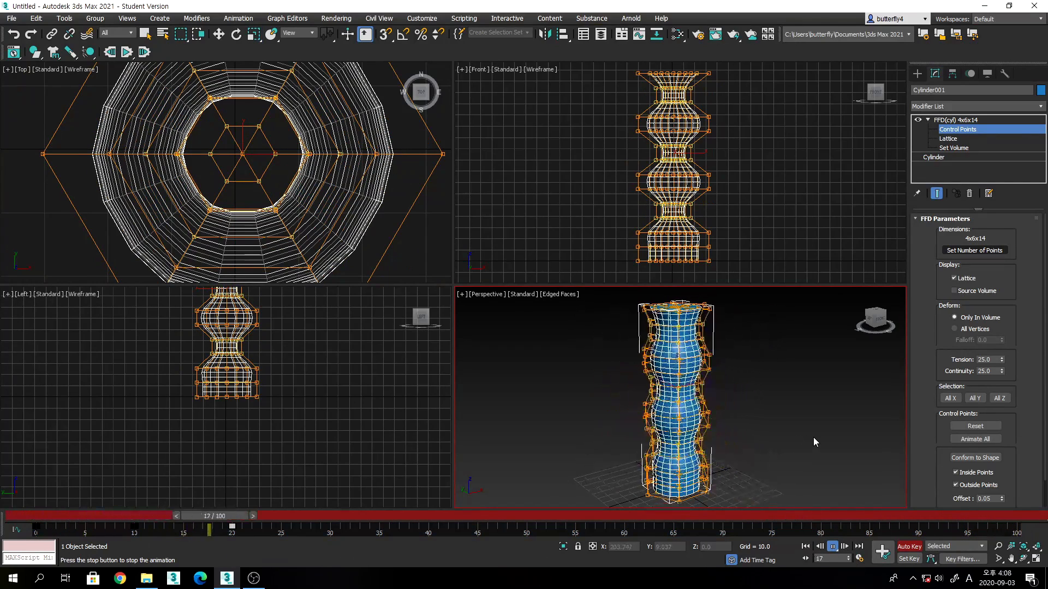
pyautogui.click(833, 547)
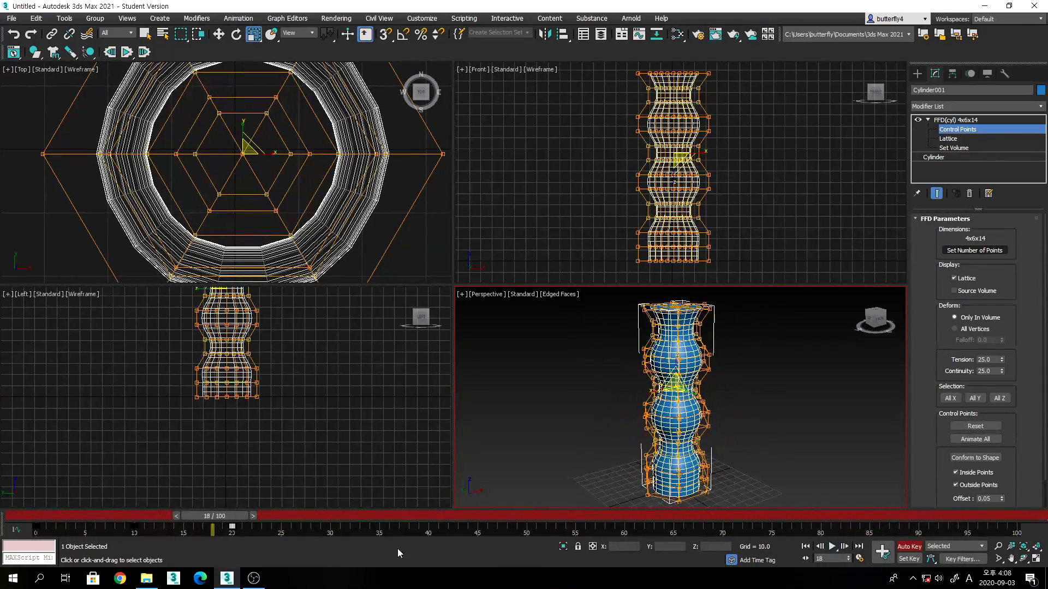
# Copy the animation keys along the timeline so the deformation repeats with keys every 10 frames up to frame 100.
pyautogui.moveTo(194, 516)
pyautogui.mouseDown()
pyautogui.moveTo(110, 516)
pyautogui.moveTo(218, 516)
pyautogui.moveTo(225, 529)
pyautogui.moveTo(66, 527)
pyautogui.moveTo(187, 528)
pyautogui.mouseUp()
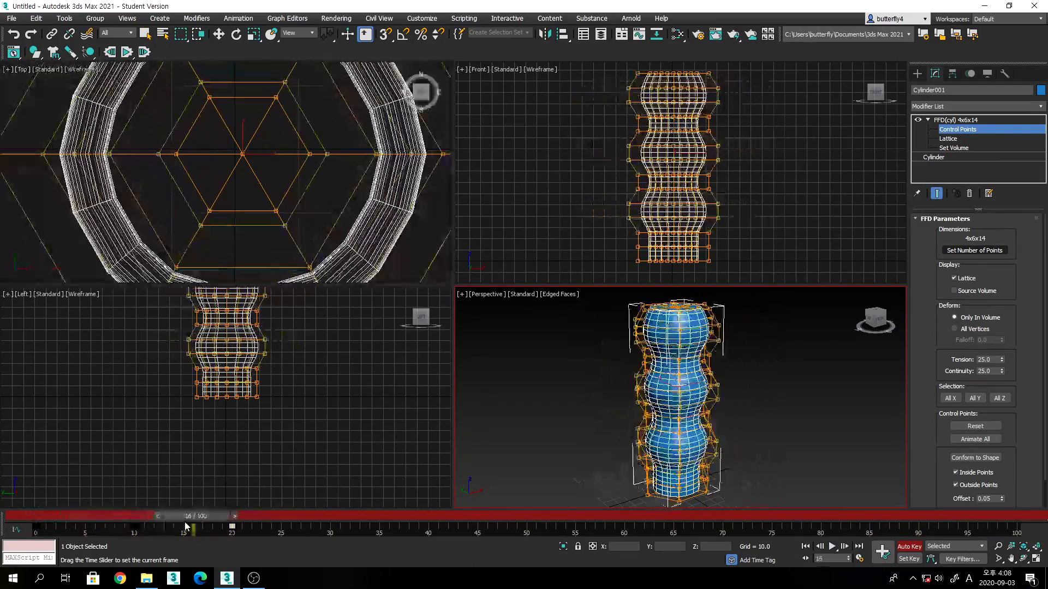
pyautogui.moveTo(263, 525); pyautogui.dragTo(138, 529)
pyautogui.moveTo(33, 532); pyautogui.dragTo(32, 532)
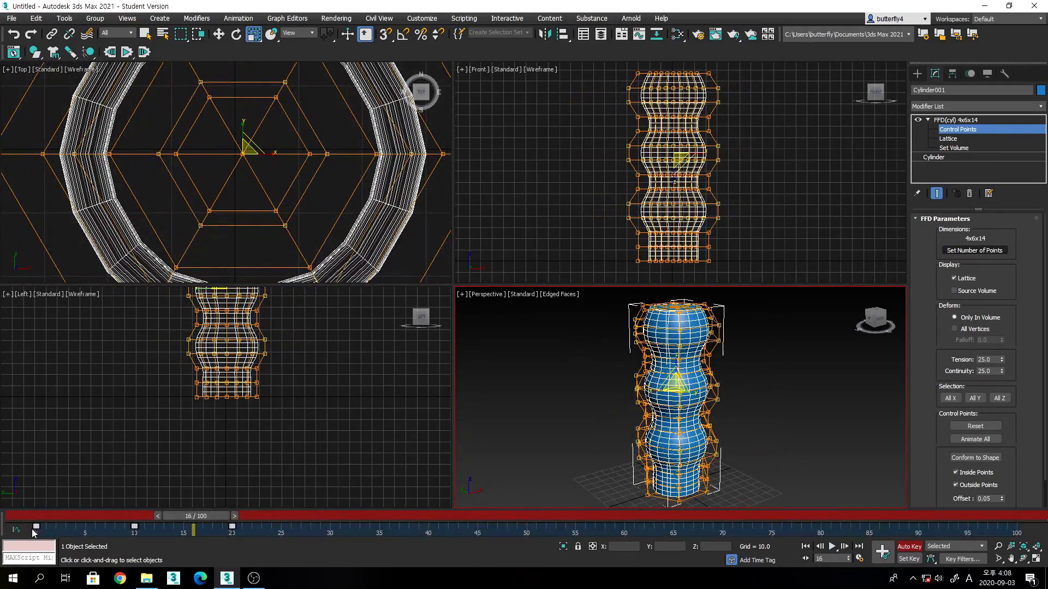
pyautogui.moveTo(249, 534); pyautogui.dragTo(919, 543)
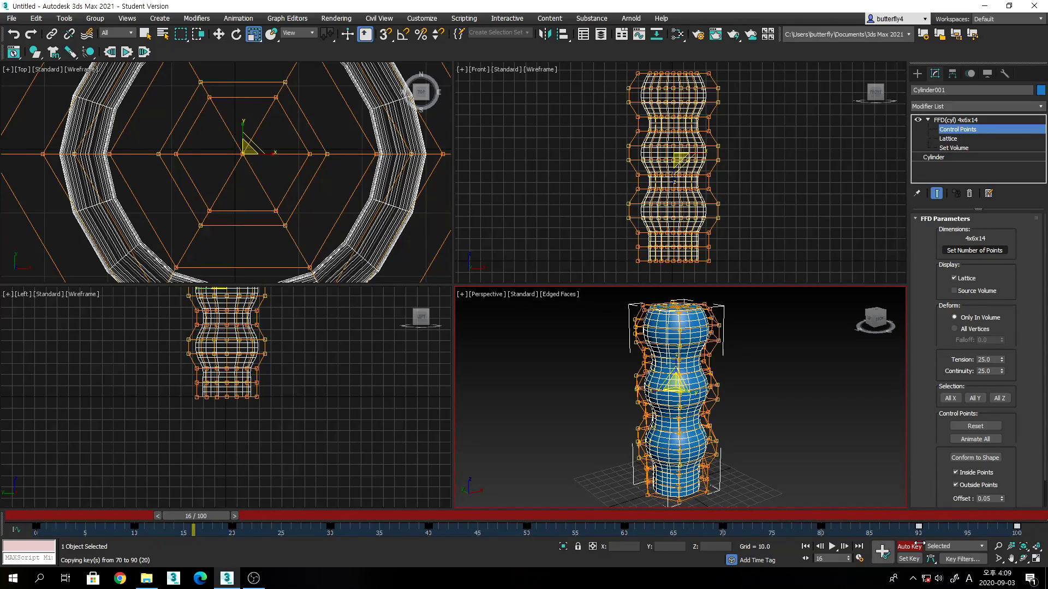
# Play back the repeating lattice animation in the Perspective view and return to frame 0.
pyautogui.click(829, 548)
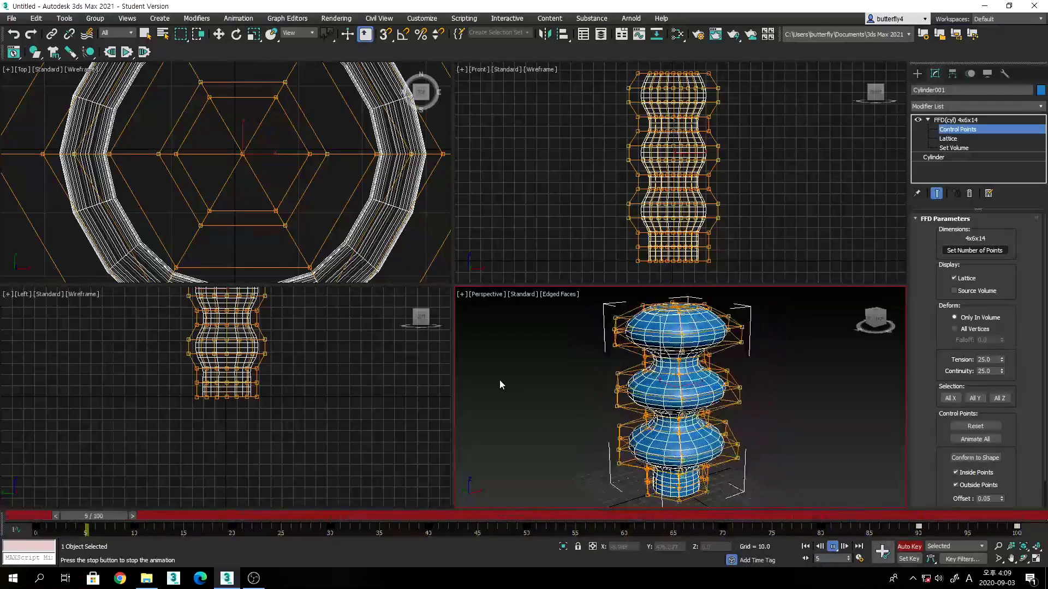
pyautogui.click(833, 548)
pyautogui.moveTo(677, 518); pyautogui.dragTo(11, 499)
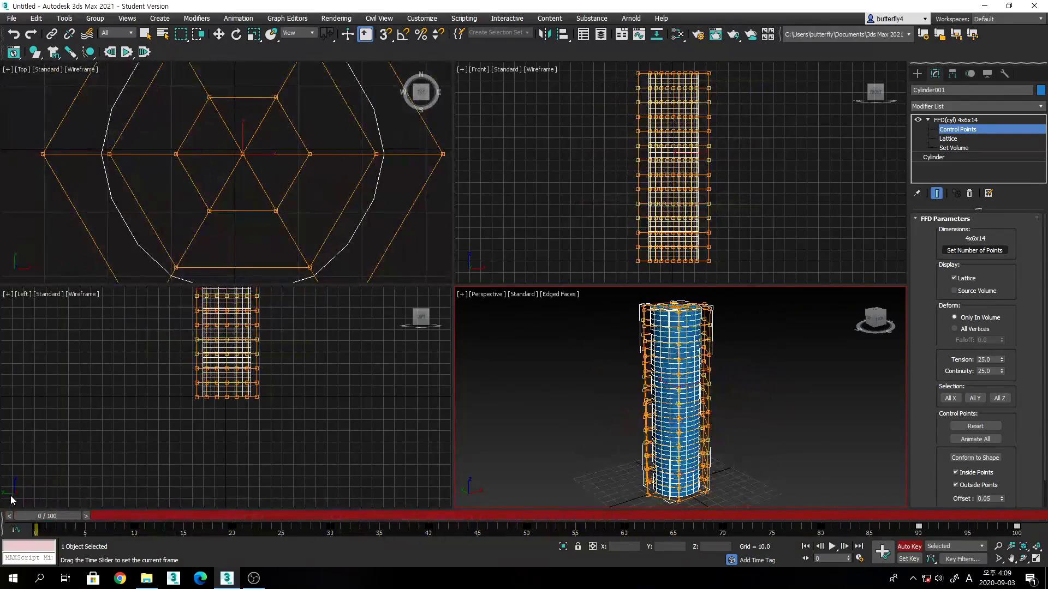
# Play back the pulsing cylinder animation in a maximized Perspective view from a higher angle.
pyautogui.press('r')
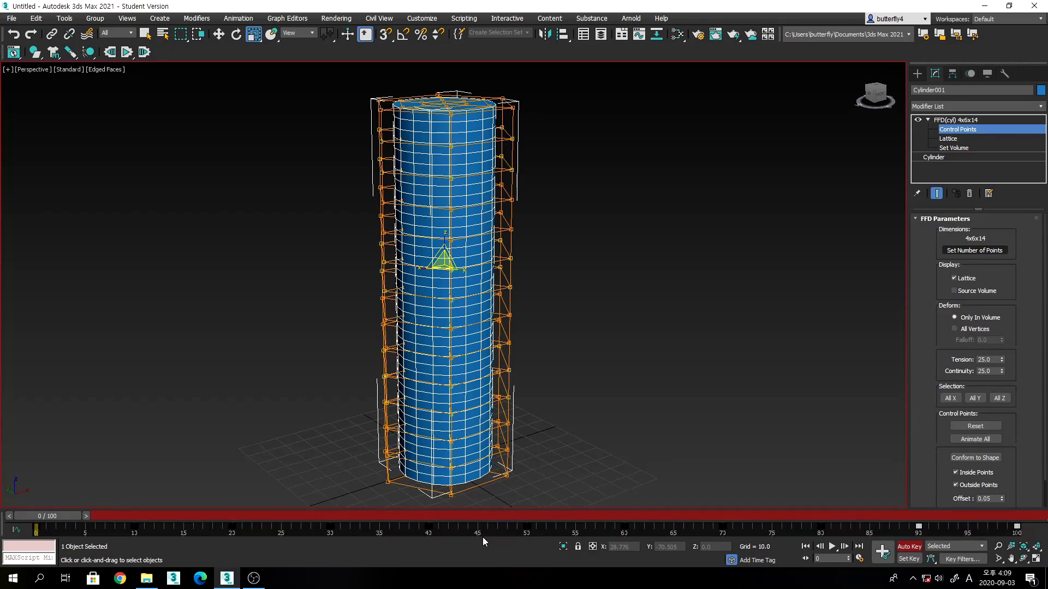
pyautogui.moveTo(540, 456); pyautogui.dragTo(604, 458, button='middle')
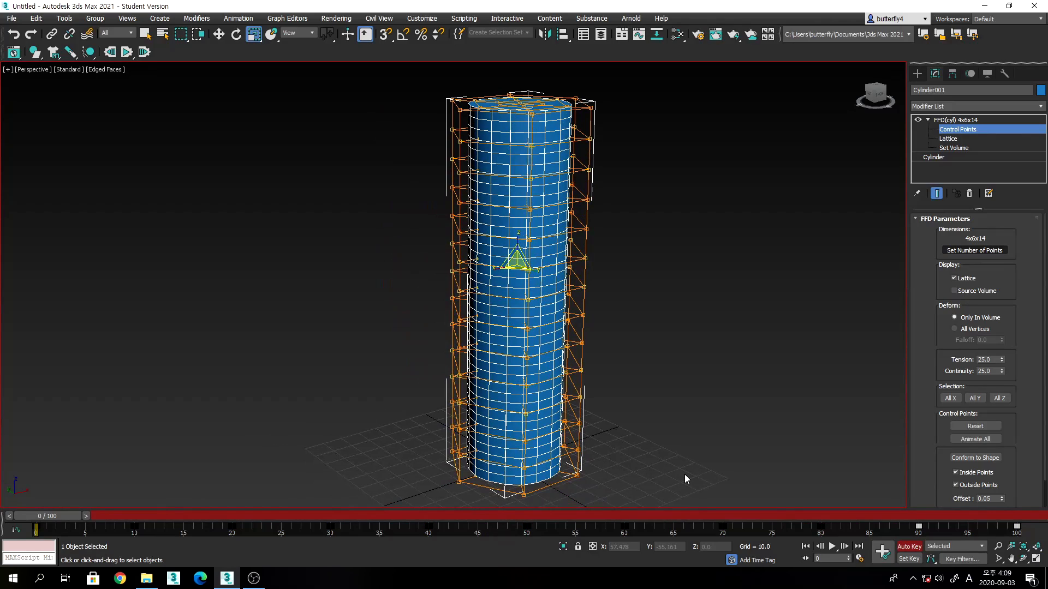
pyautogui.click(1022, 558)
pyautogui.moveTo(846, 468); pyautogui.dragTo(849, 464)
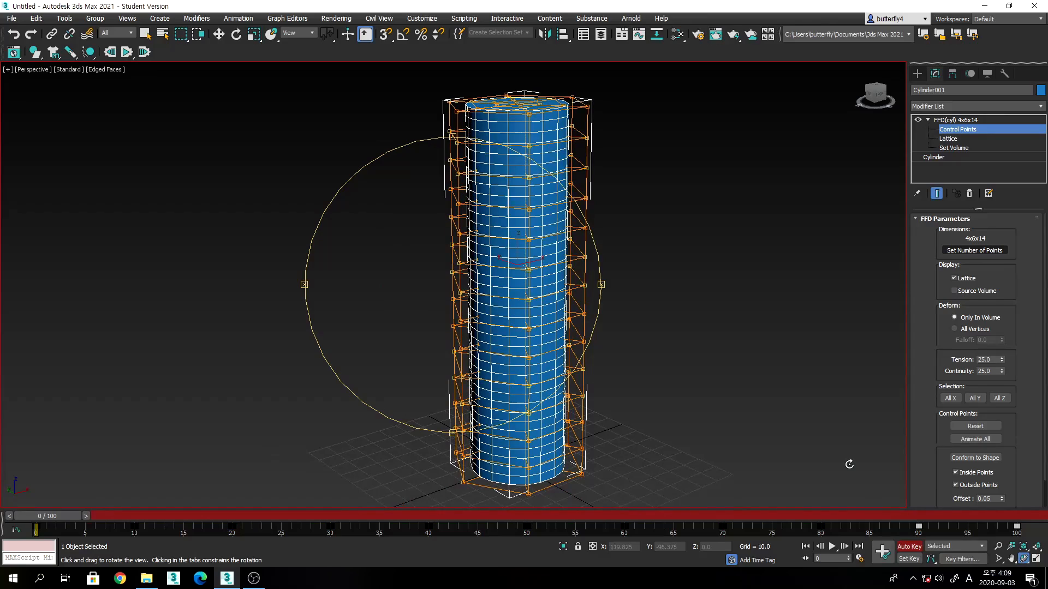
pyautogui.moveTo(679, 406); pyautogui.dragTo(633, 306)
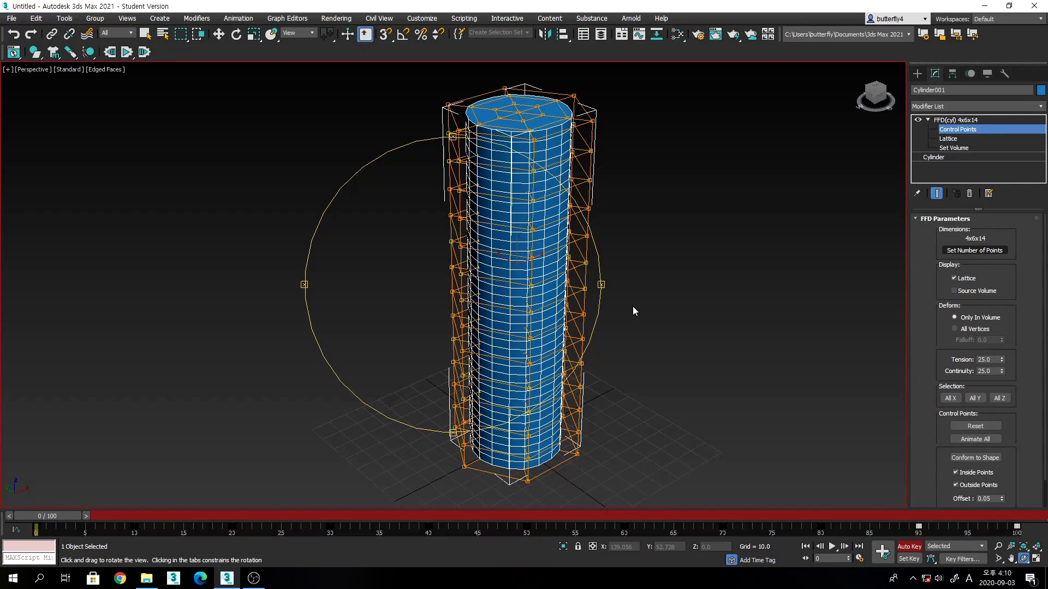
pyautogui.click(835, 545)
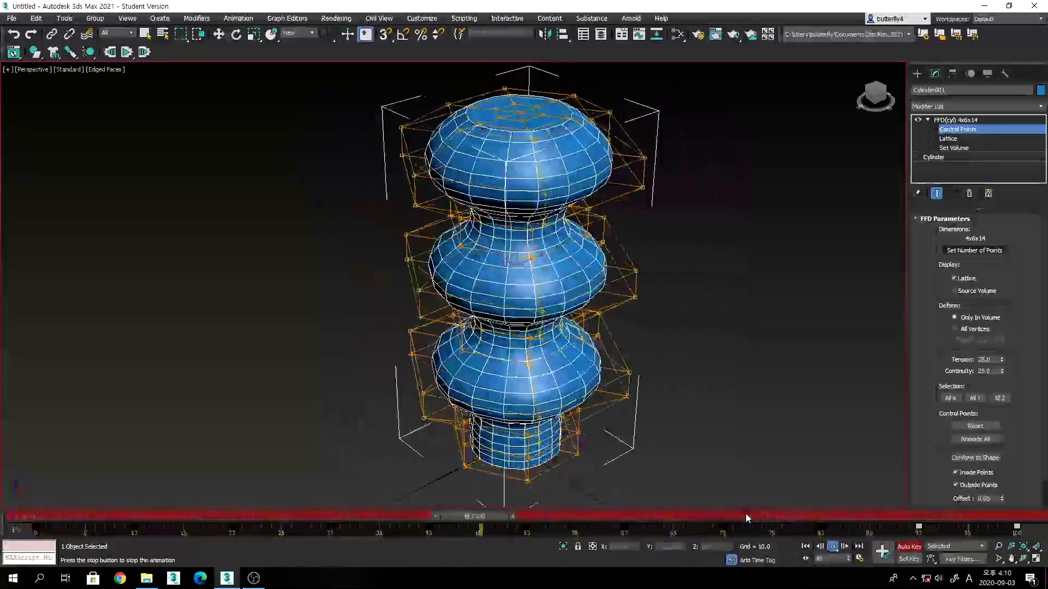
pyautogui.hotkey('ctrl', 'r')
pyautogui.click(837, 547)
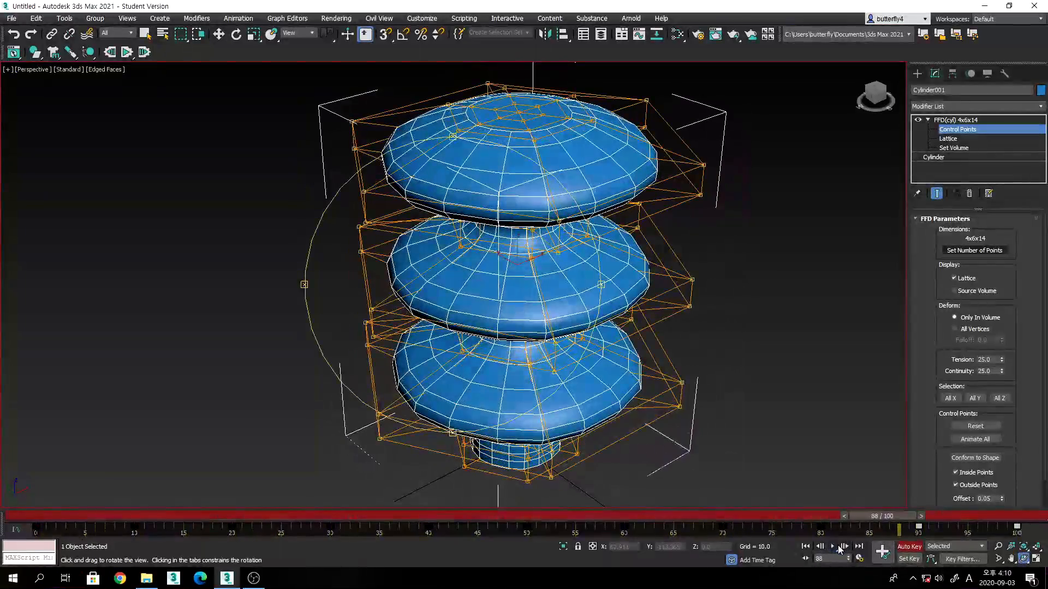
# Scrub back to frame 20 and examine the narrow-waisted cylinder in the Perspective view.
pyautogui.moveTo(876, 515)
pyautogui.mouseDown()
pyautogui.moveTo(49, 524)
pyautogui.moveTo(232, 519)
pyautogui.mouseUp()
pyautogui.hotkey('ctrl', 'r')
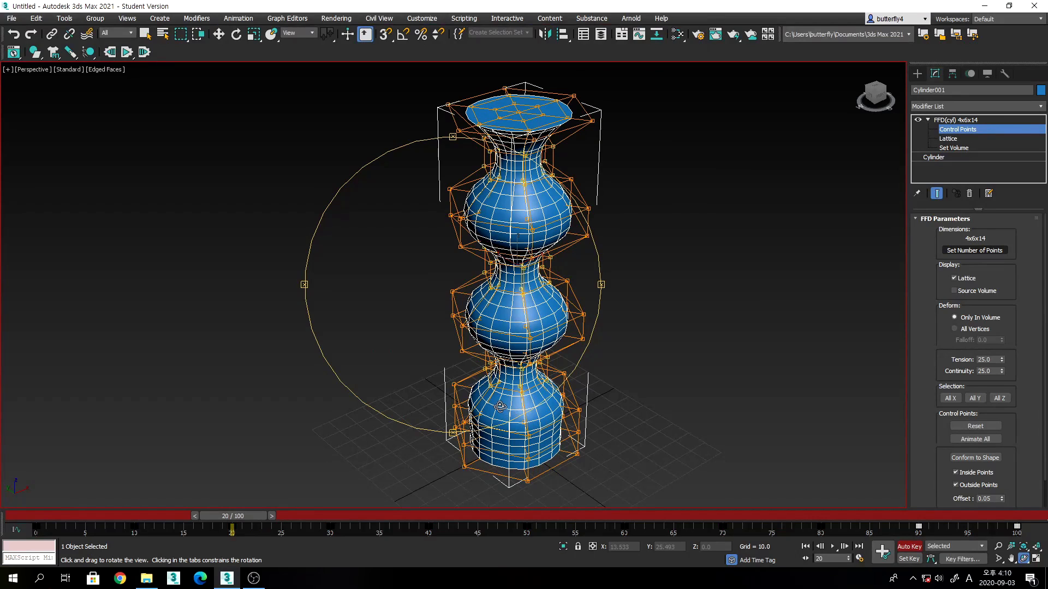
pyautogui.moveTo(500, 406)
pyautogui.mouseDown()
pyautogui.moveTo(501, 386)
pyautogui.moveTo(504, 407)
pyautogui.mouseUp()
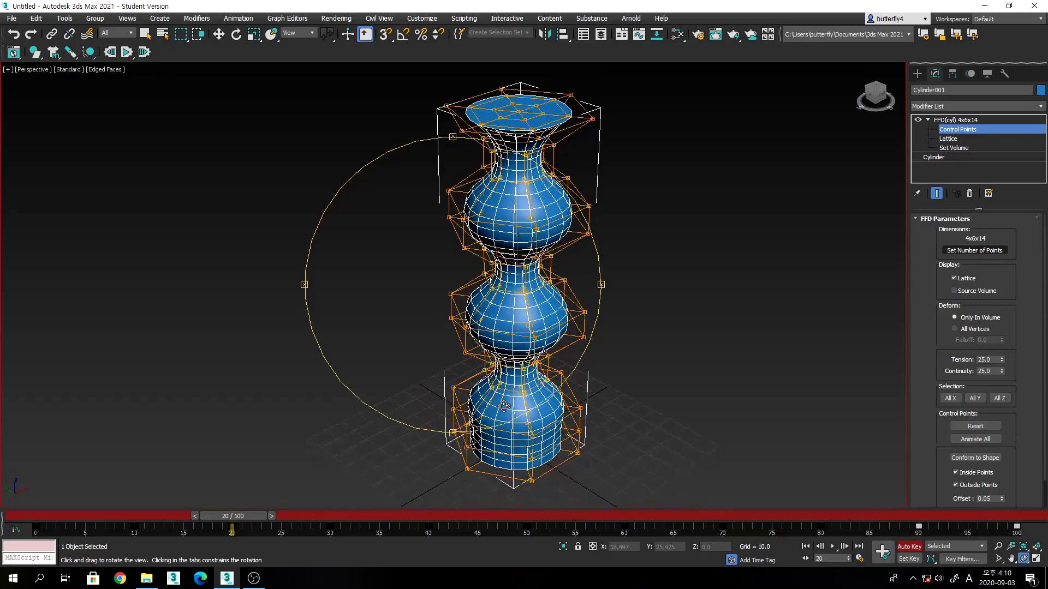